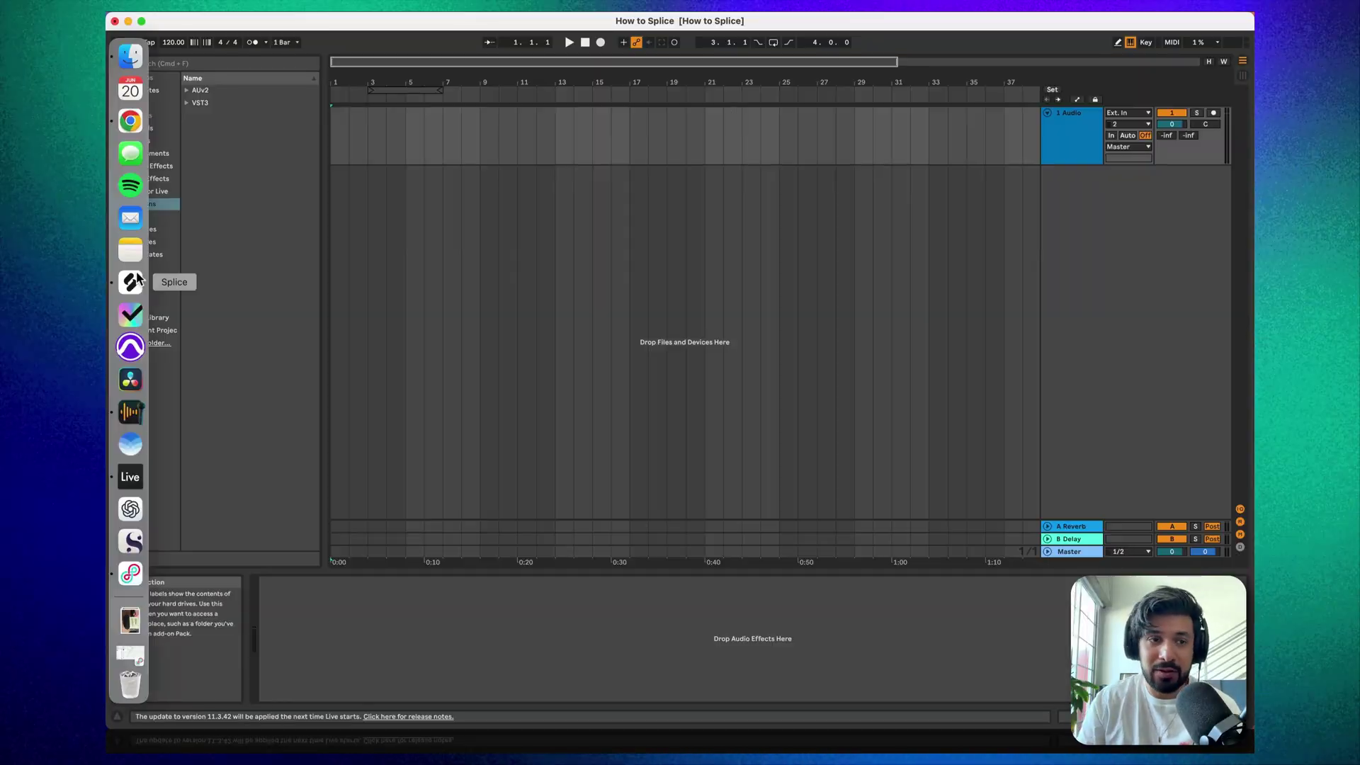
Step: Switch to Splice, open the genre list and look through the available genres
left_click(119, 278)
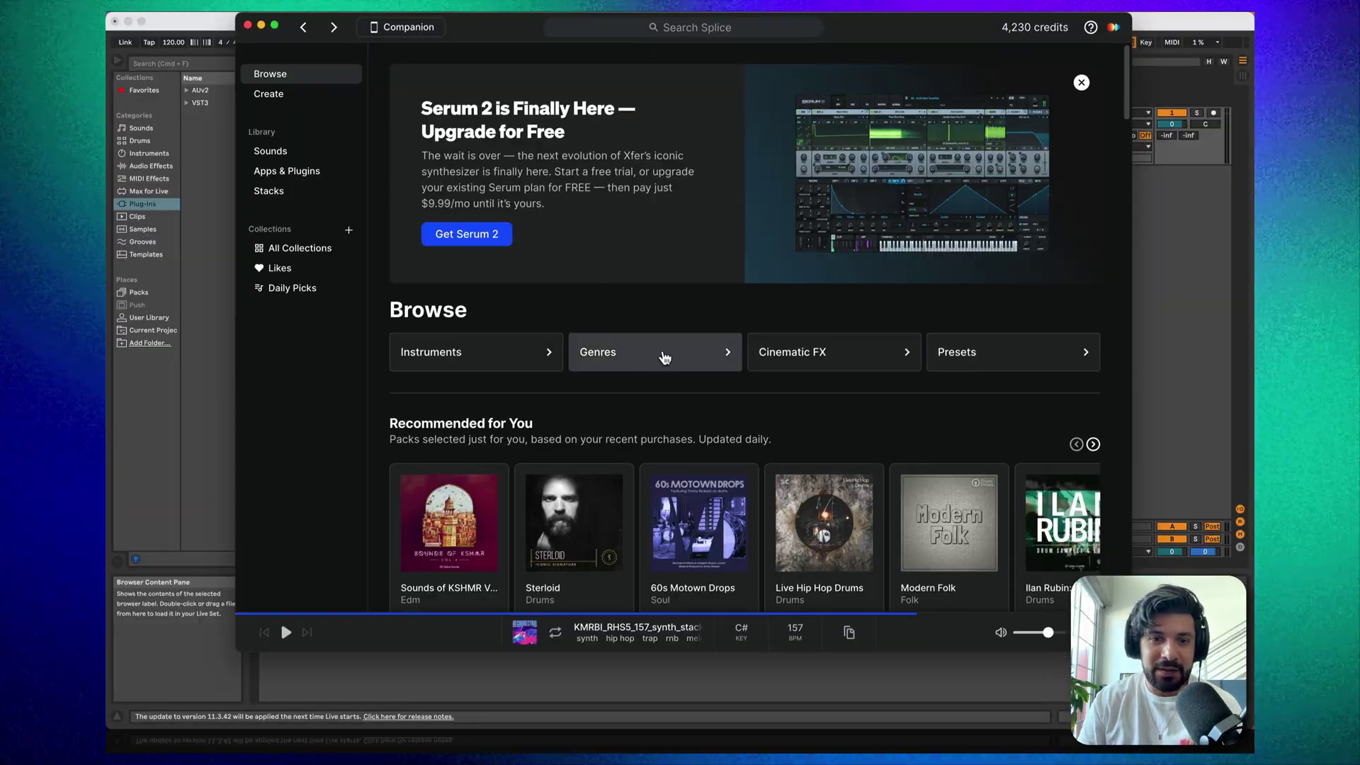
left_click(660, 353)
scroll(730, 277, "down", 10)
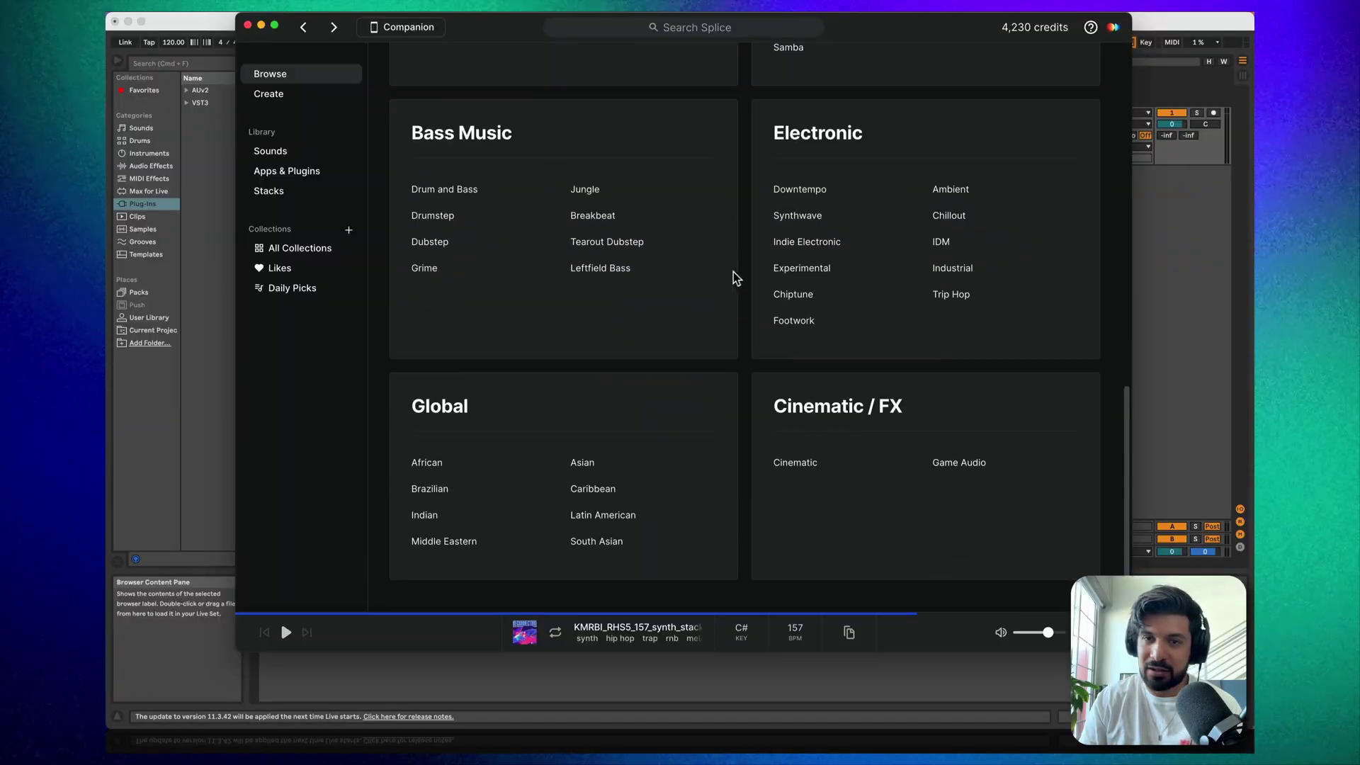
scroll(722, 352, "up", 10)
scroll(722, 352, "down", 7)
scroll(731, 358, "up", 7)
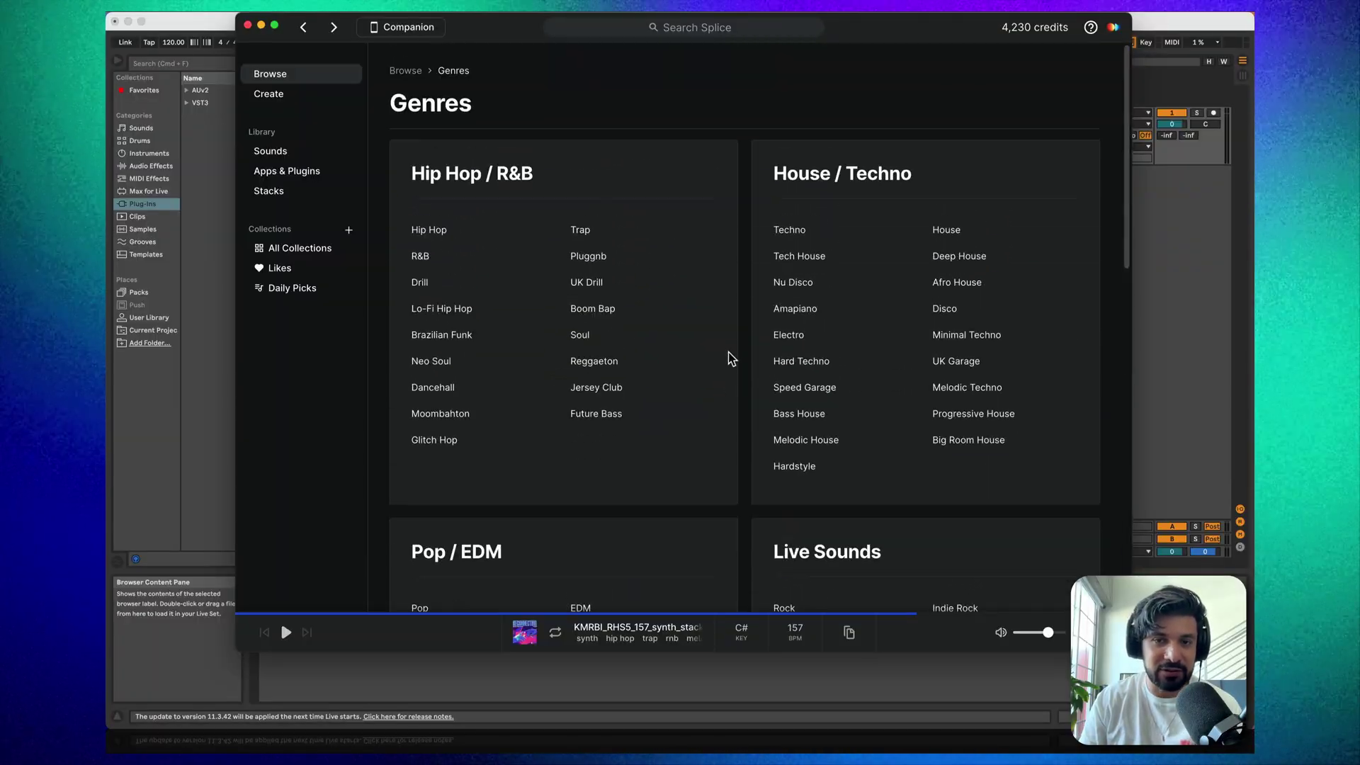
scroll(683, 343, "down", 7)
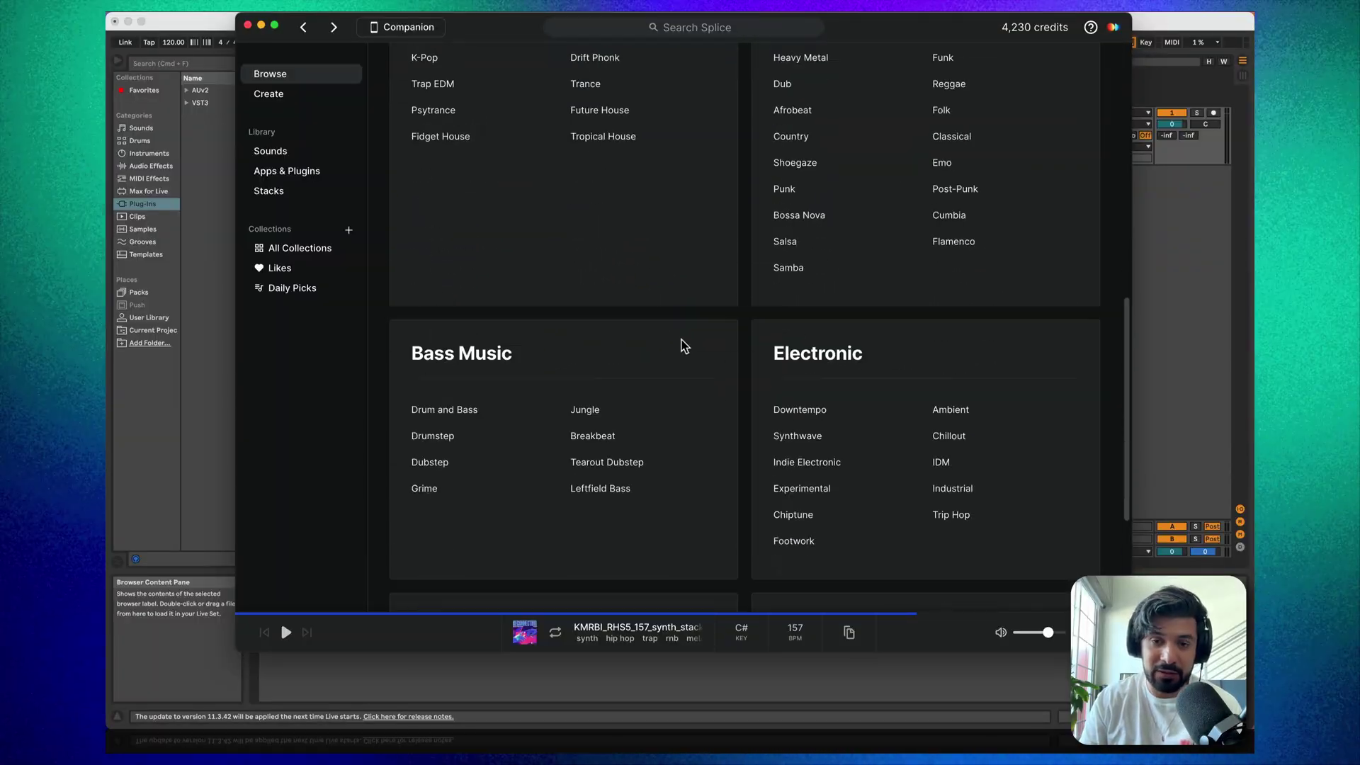
scroll(694, 375, "up", 7)
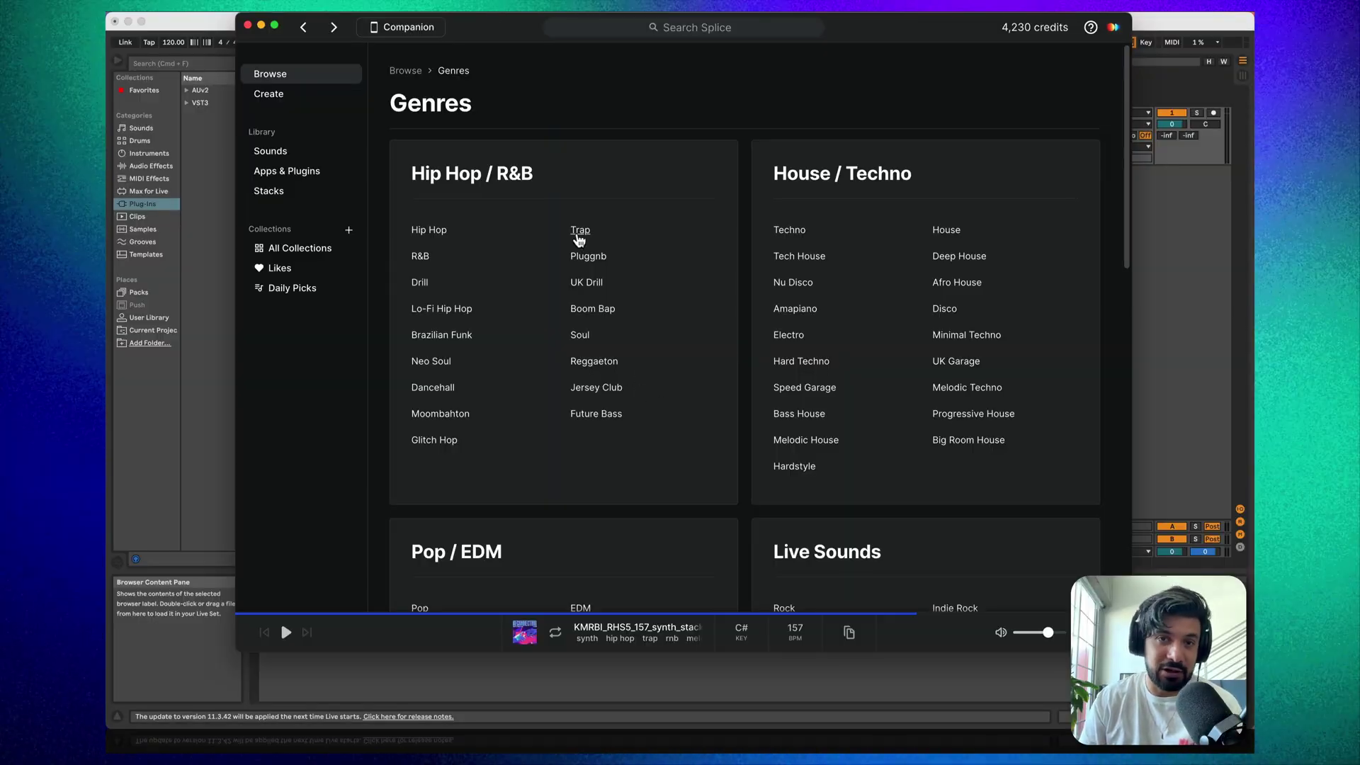
Step: Open the Trap genre and filter its samples to show only loops
left_click(578, 233)
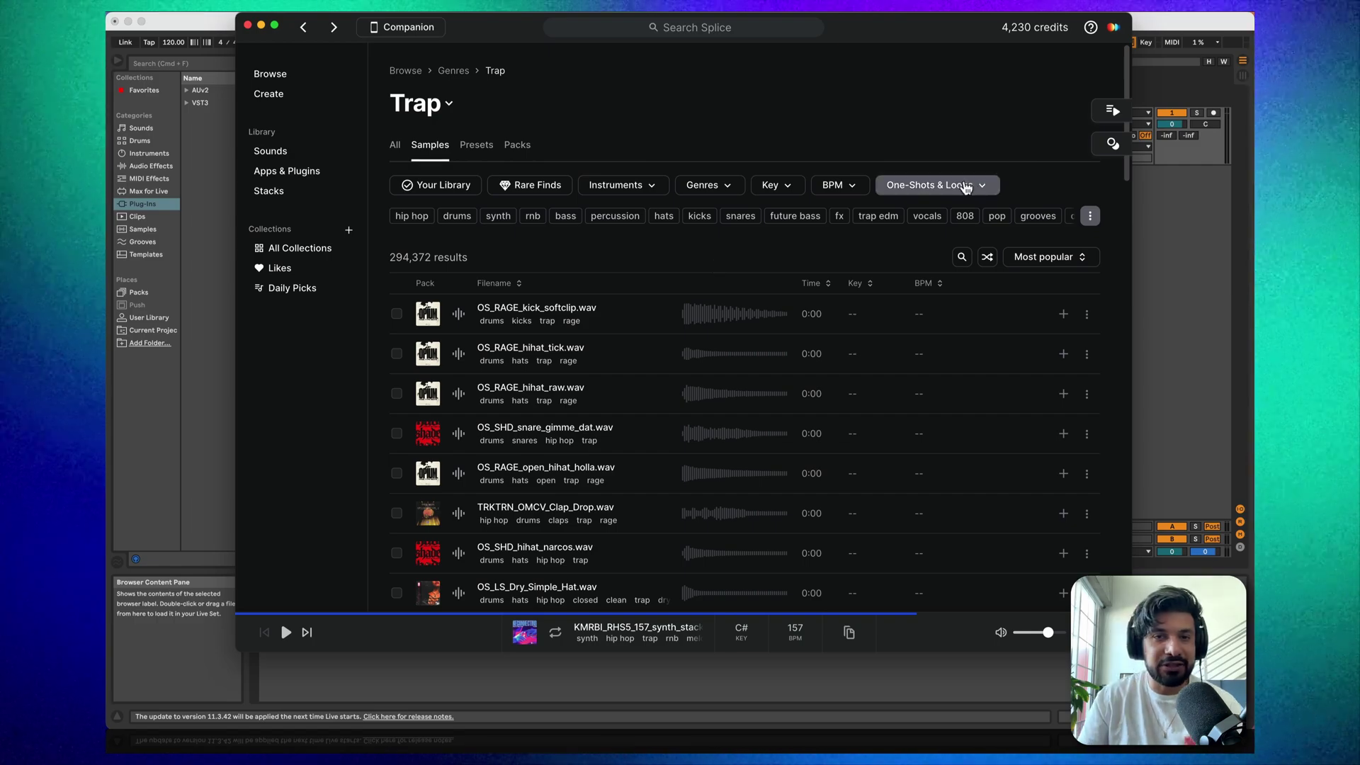
left_click(966, 188)
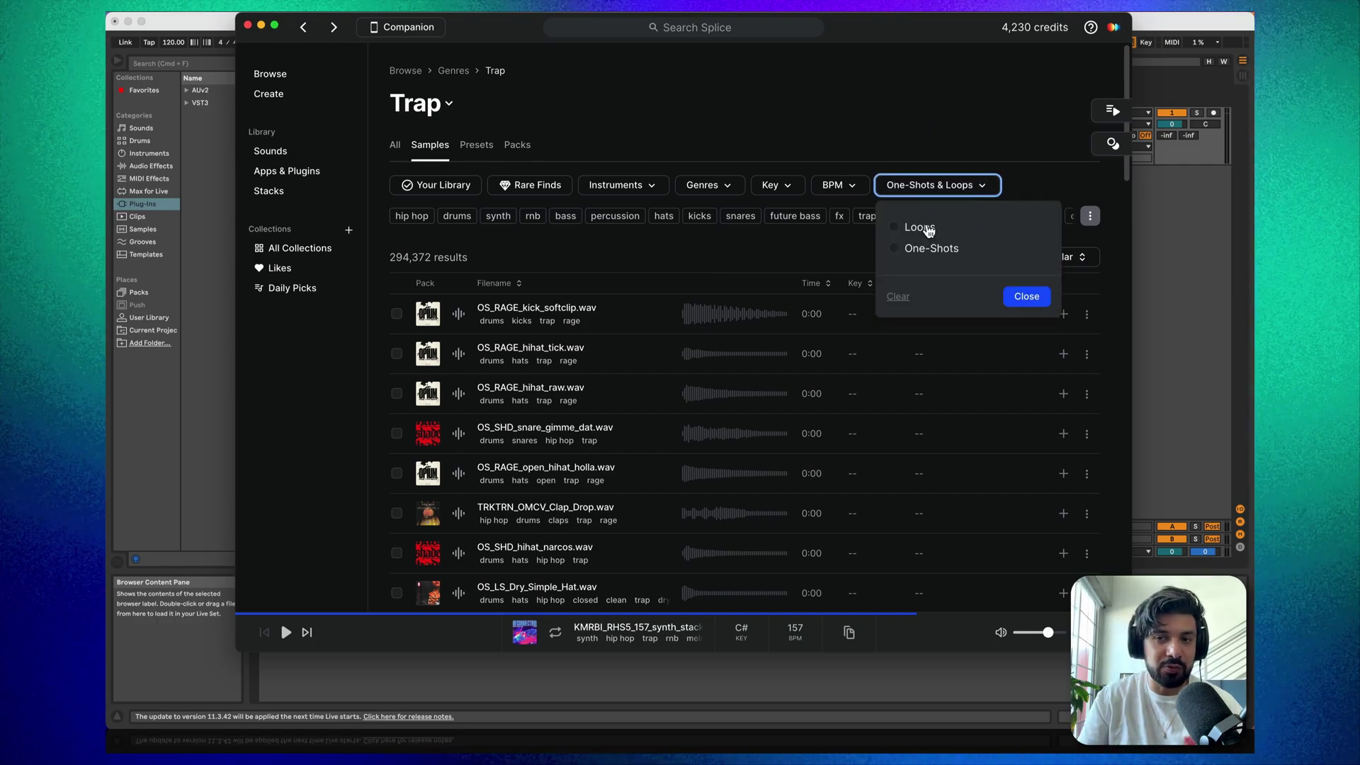
left_click(927, 228)
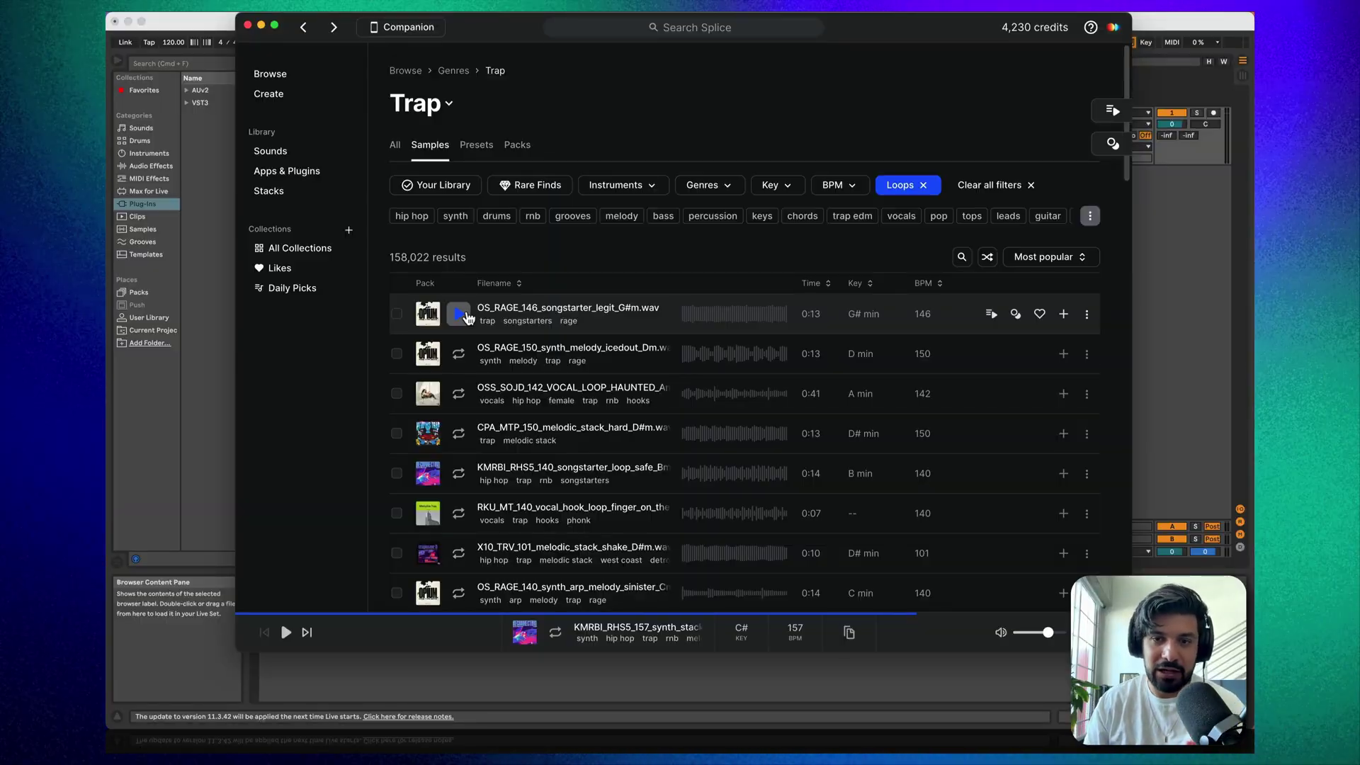
Step: Audition several of the trap loops, ending with KMRBI_RHS5_157_synth_stack_loop_farfromhome
left_click(459, 314)
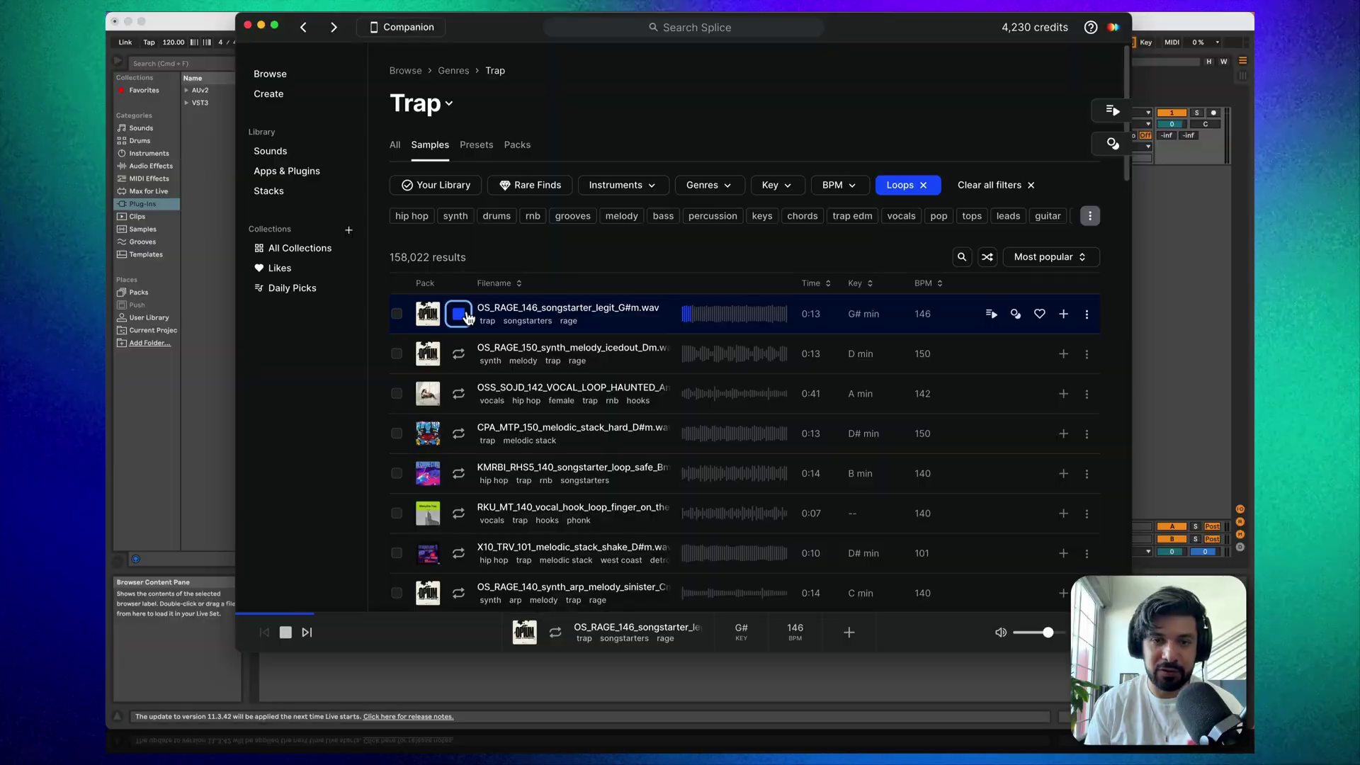
key("Down")
key("Down")
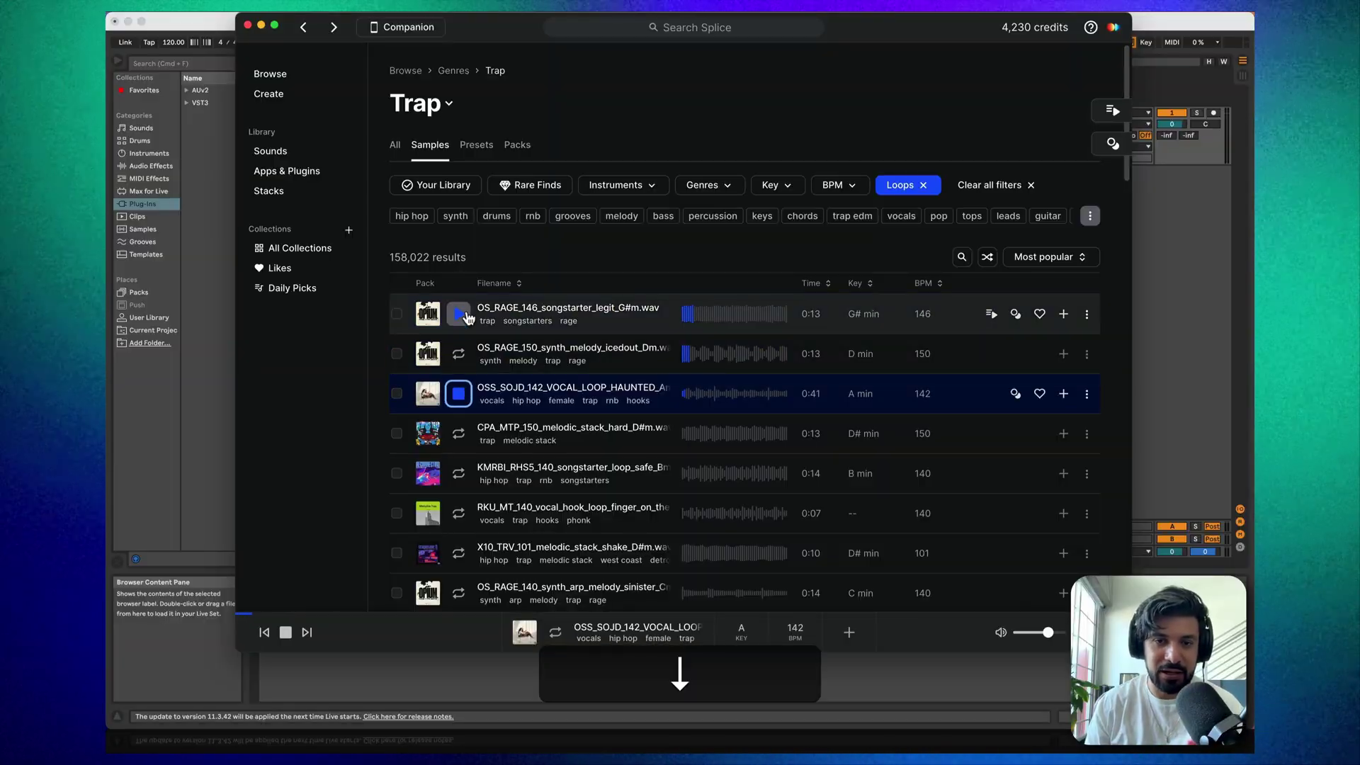
key("Down")
key("Down")
key("Down")
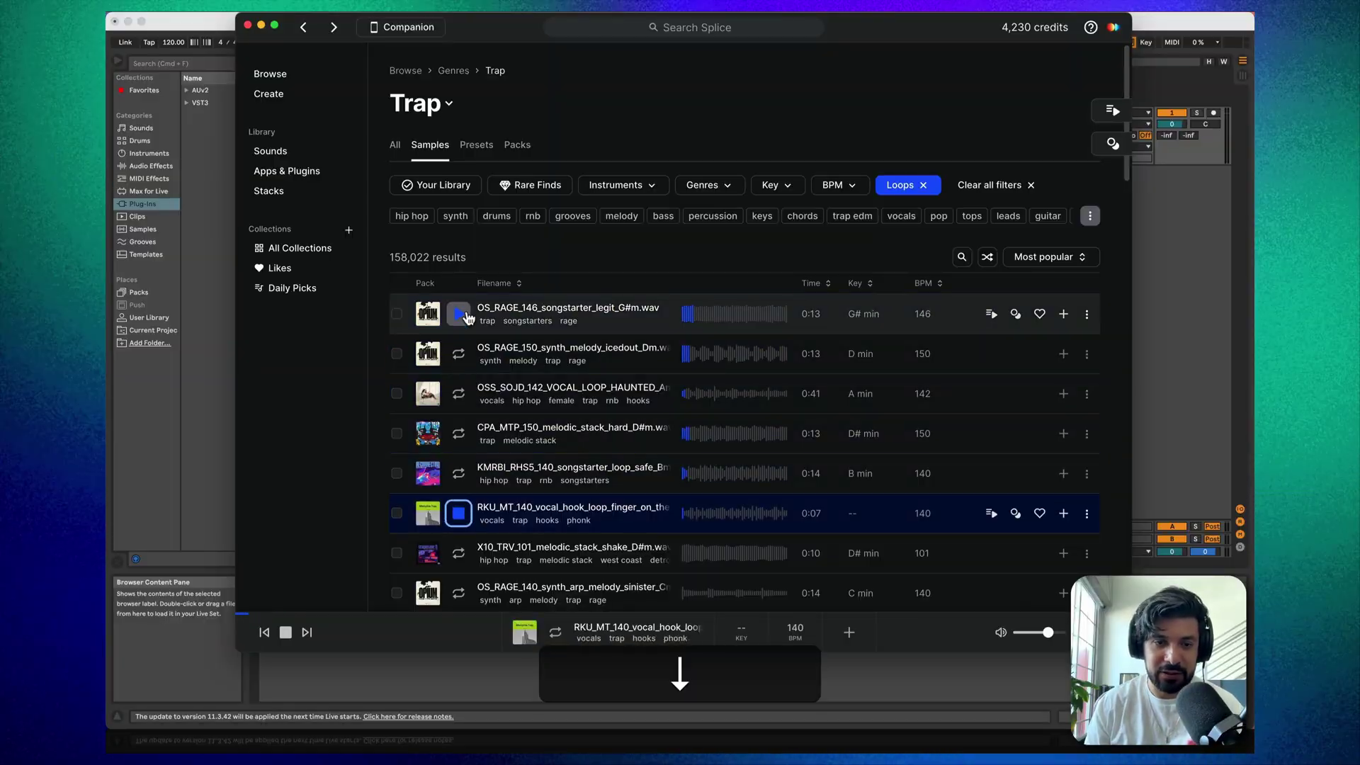
scroll(465, 304, "down", 6)
left_click(460, 250)
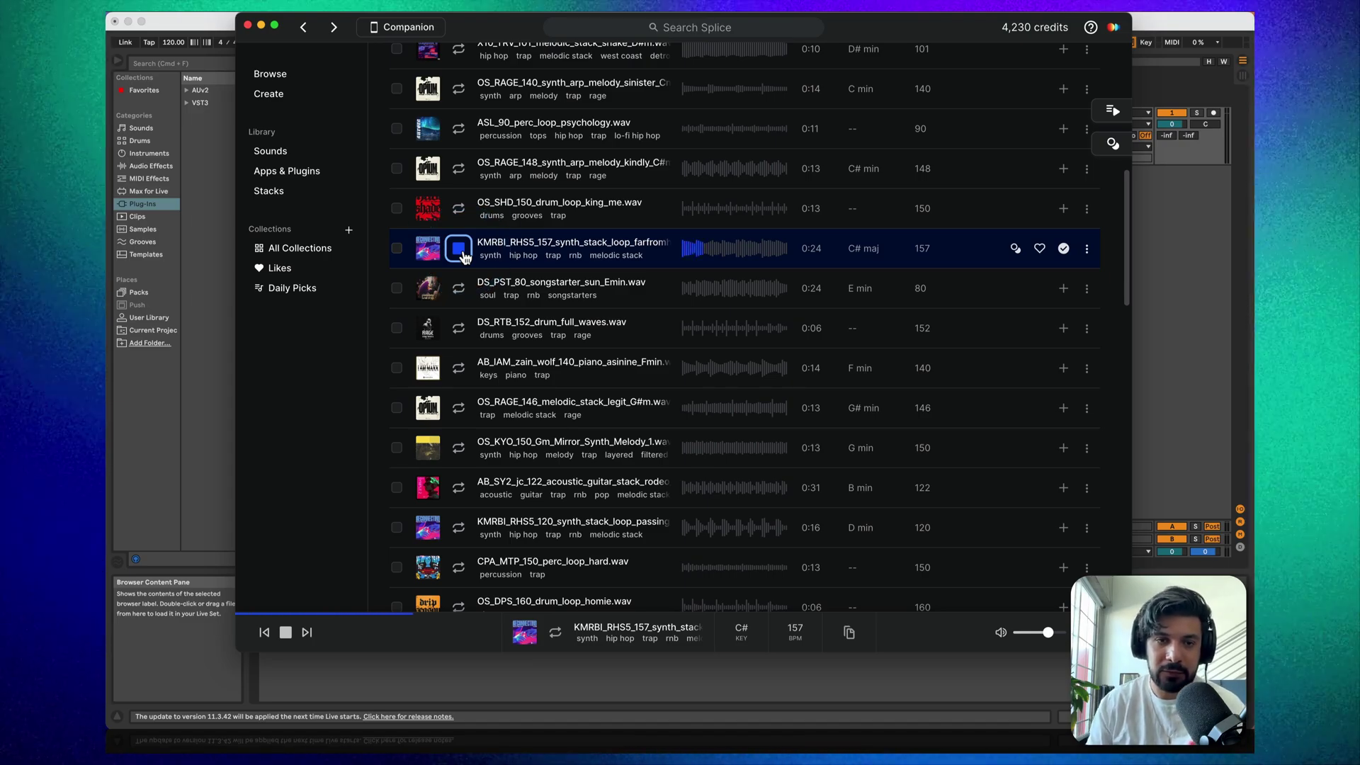
left_click(459, 248)
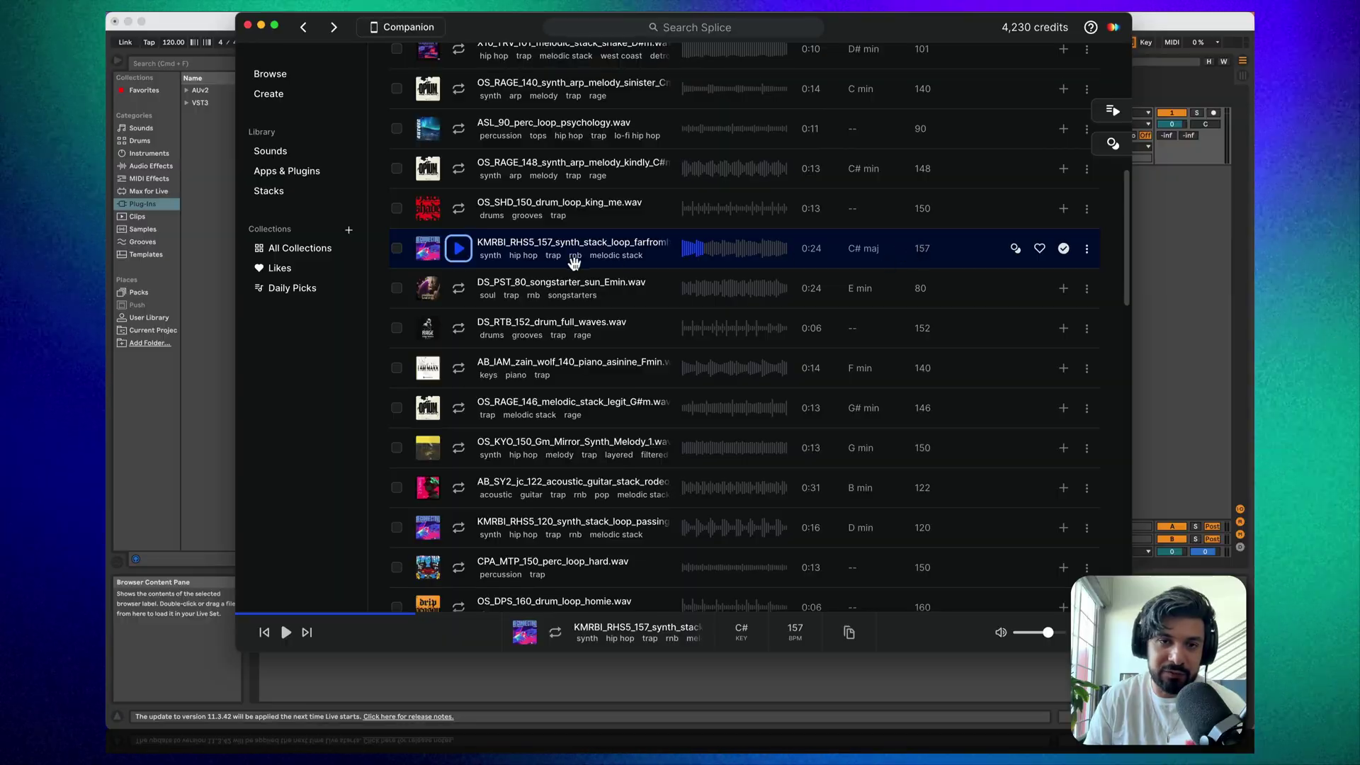
Step: Move the Splice window aside and place the farfromhome synth stack loop at bar 1 of the first audio track in Ableton Live
left_click_drag(517, 34, 776, 54)
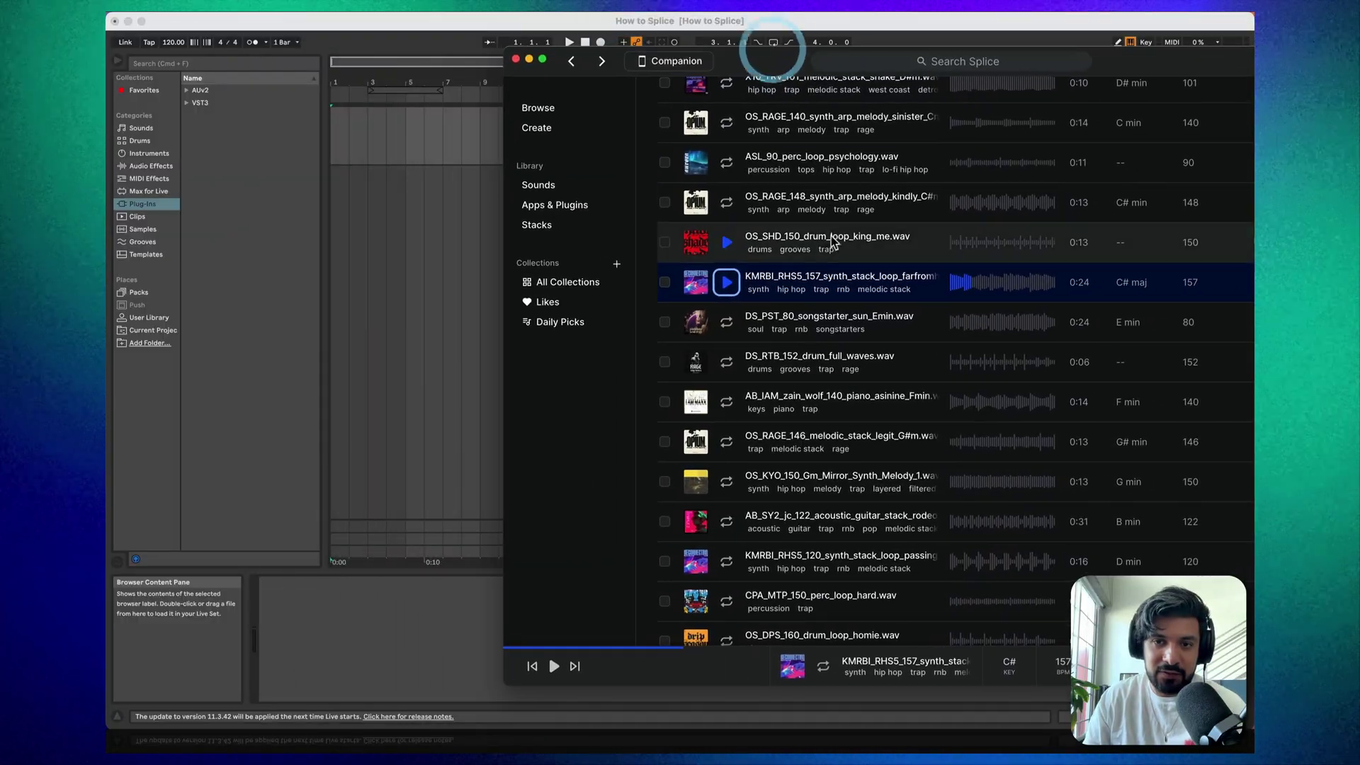
left_click_drag(799, 276, 334, 115)
left_click(517, 141)
left_click(572, 138)
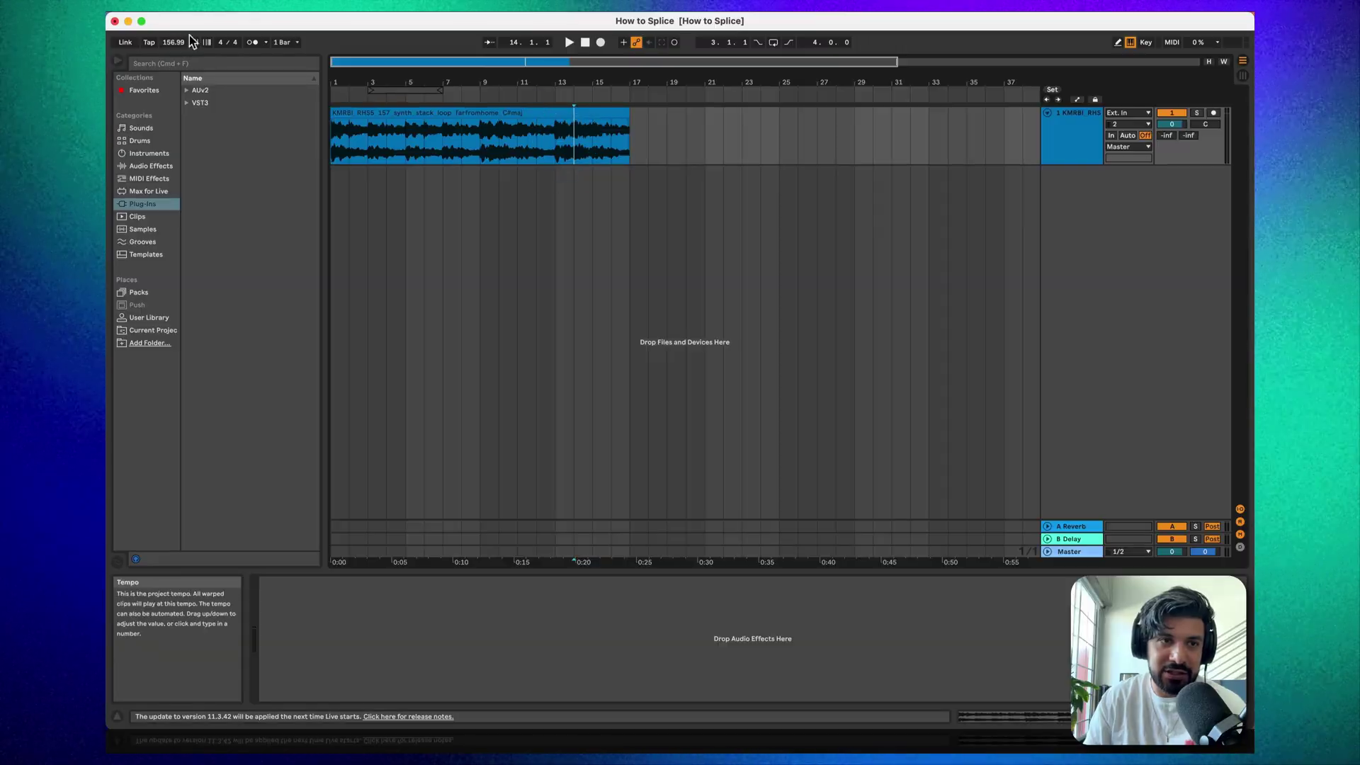
Step: Set the project tempo to 157 BPM to match the synth stack loop
left_click(406, 123)
left_click(381, 114)
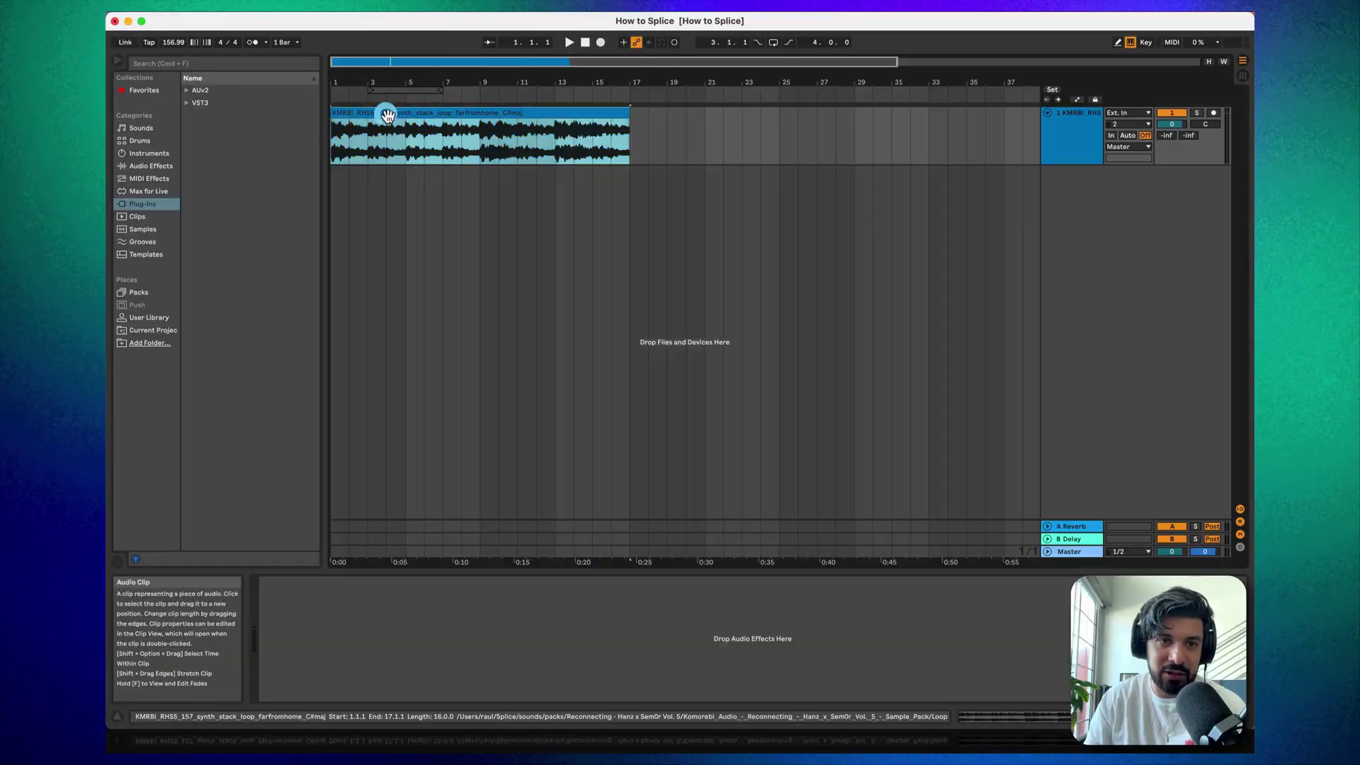
left_click(180, 46)
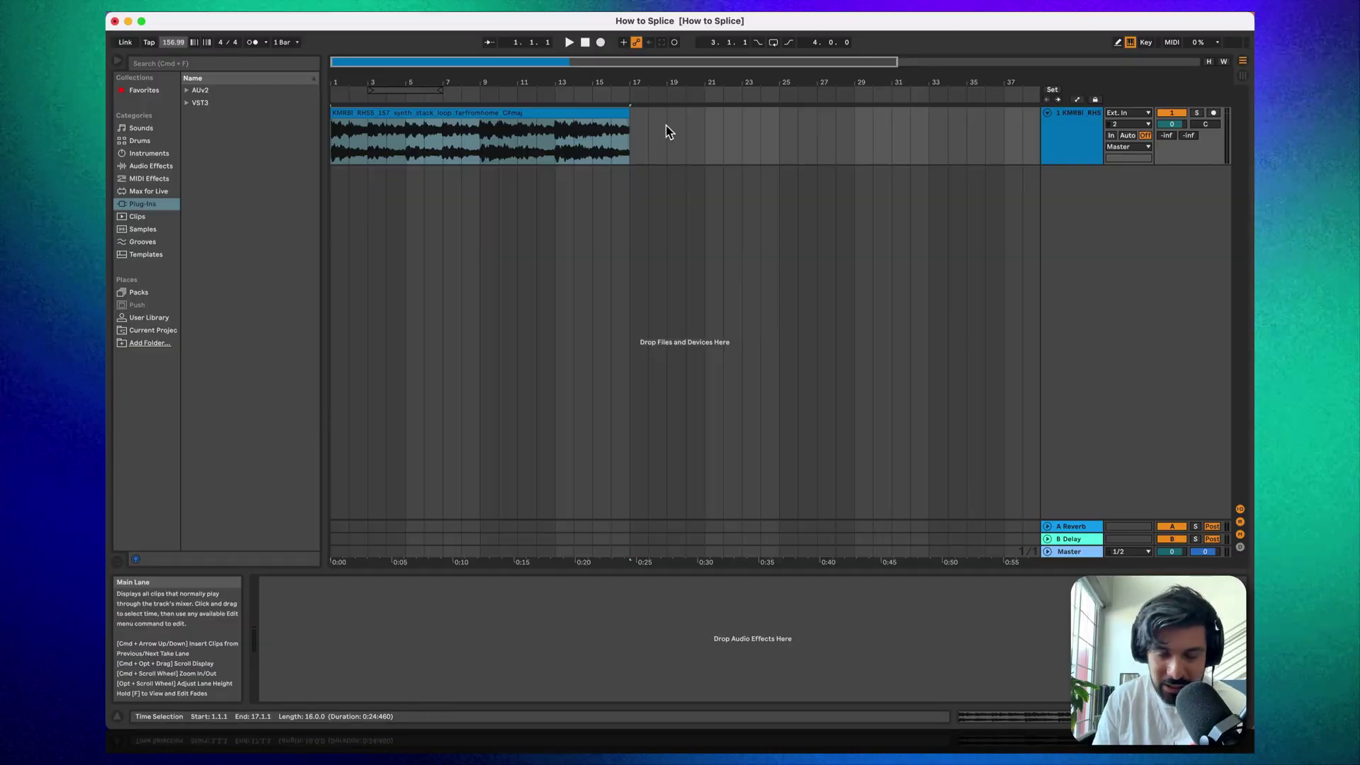
type("157")
key("Return")
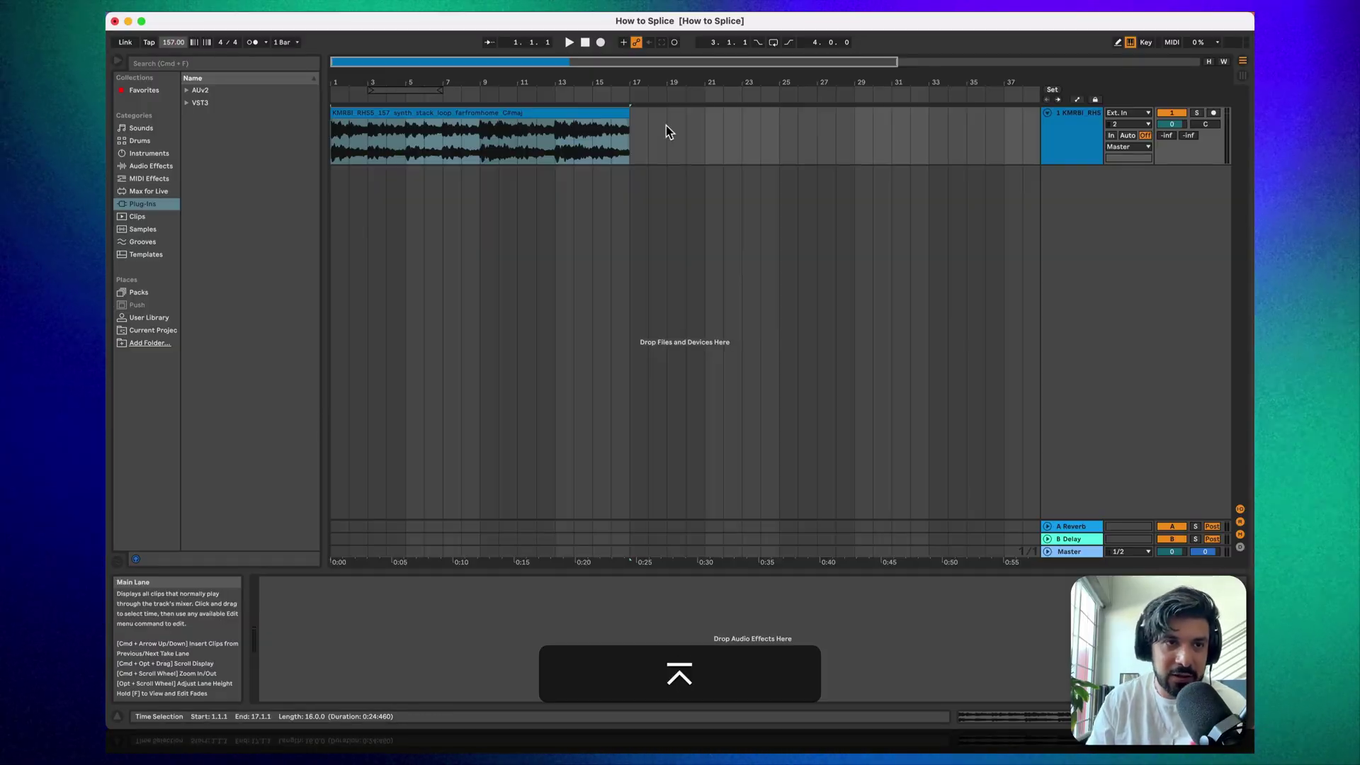
Step: Loop the arrangement over the clip's 16 bars and play it, briefly checking its timing against the metronome
left_click(670, 129)
left_click_drag(406, 88, 380, 84)
left_click(570, 43)
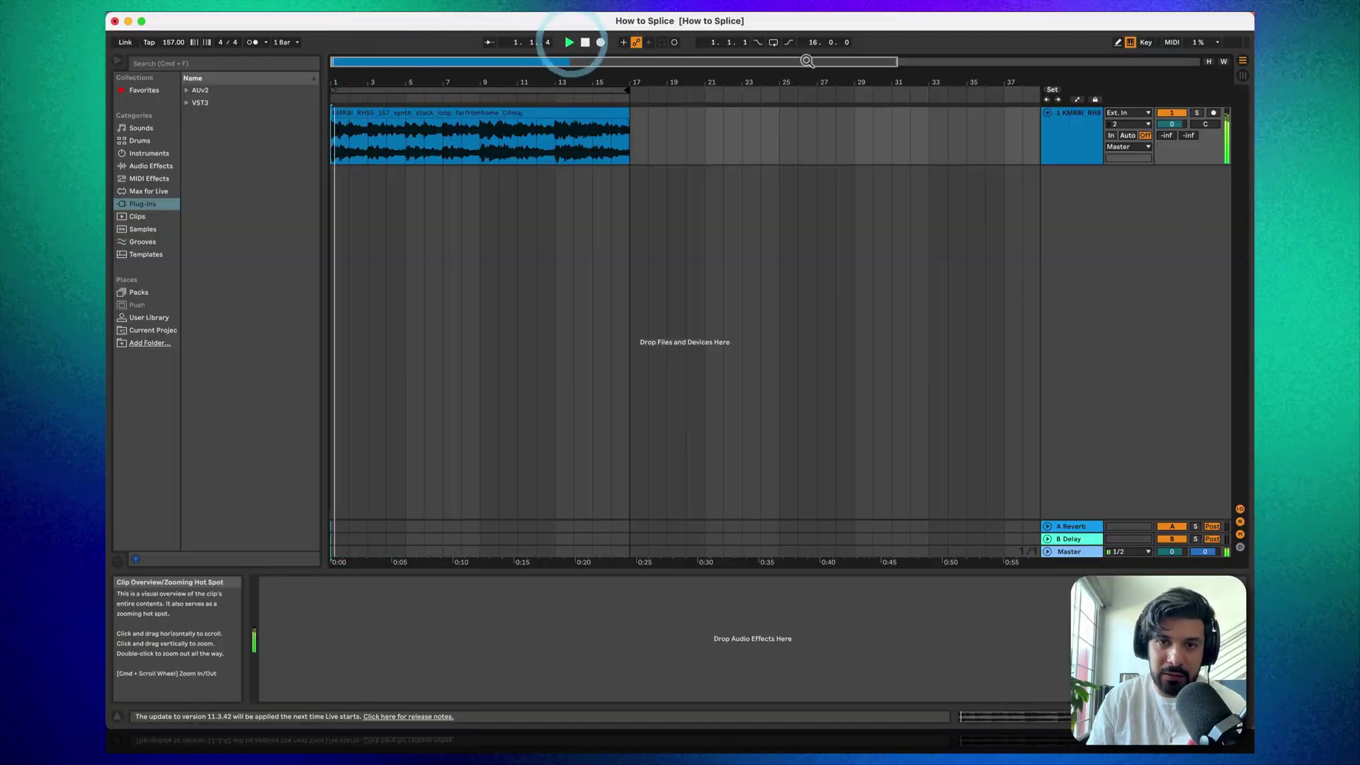
left_click(773, 42)
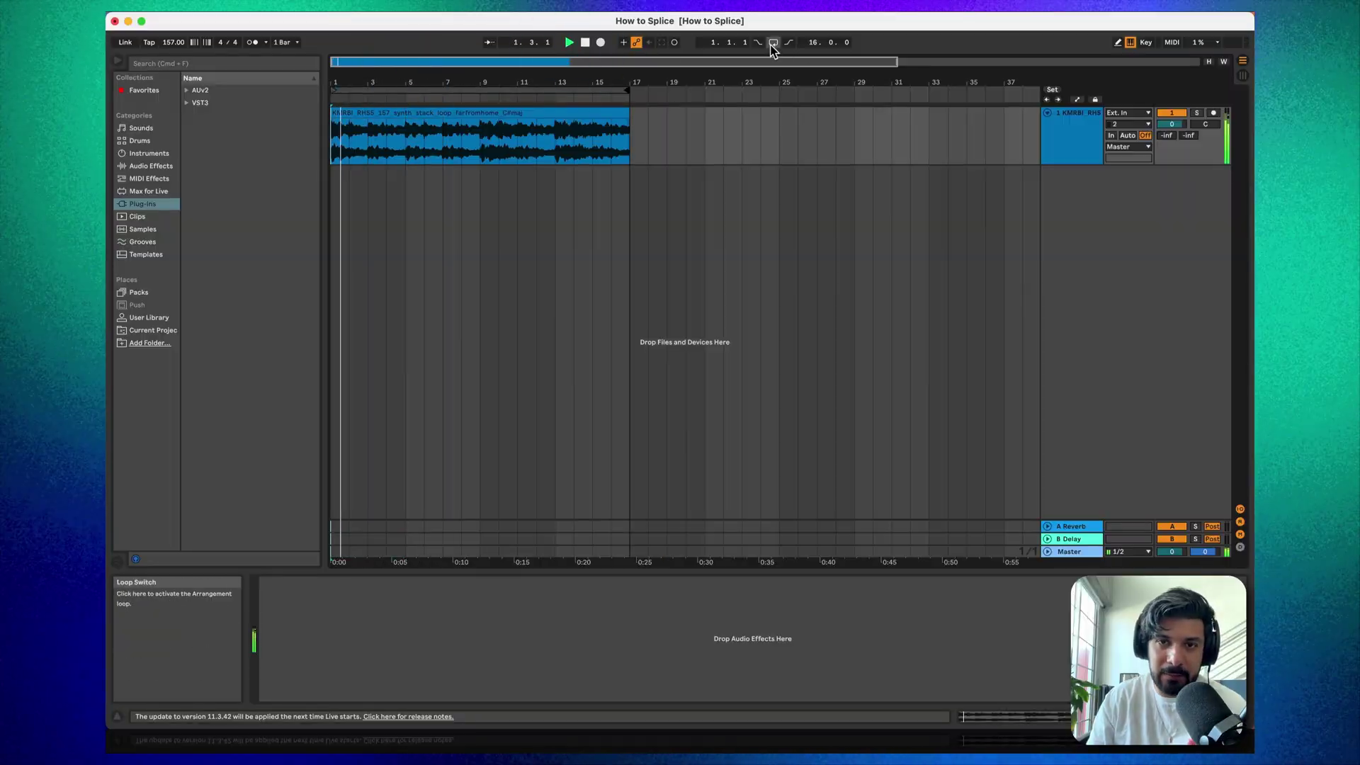
left_click(656, 217)
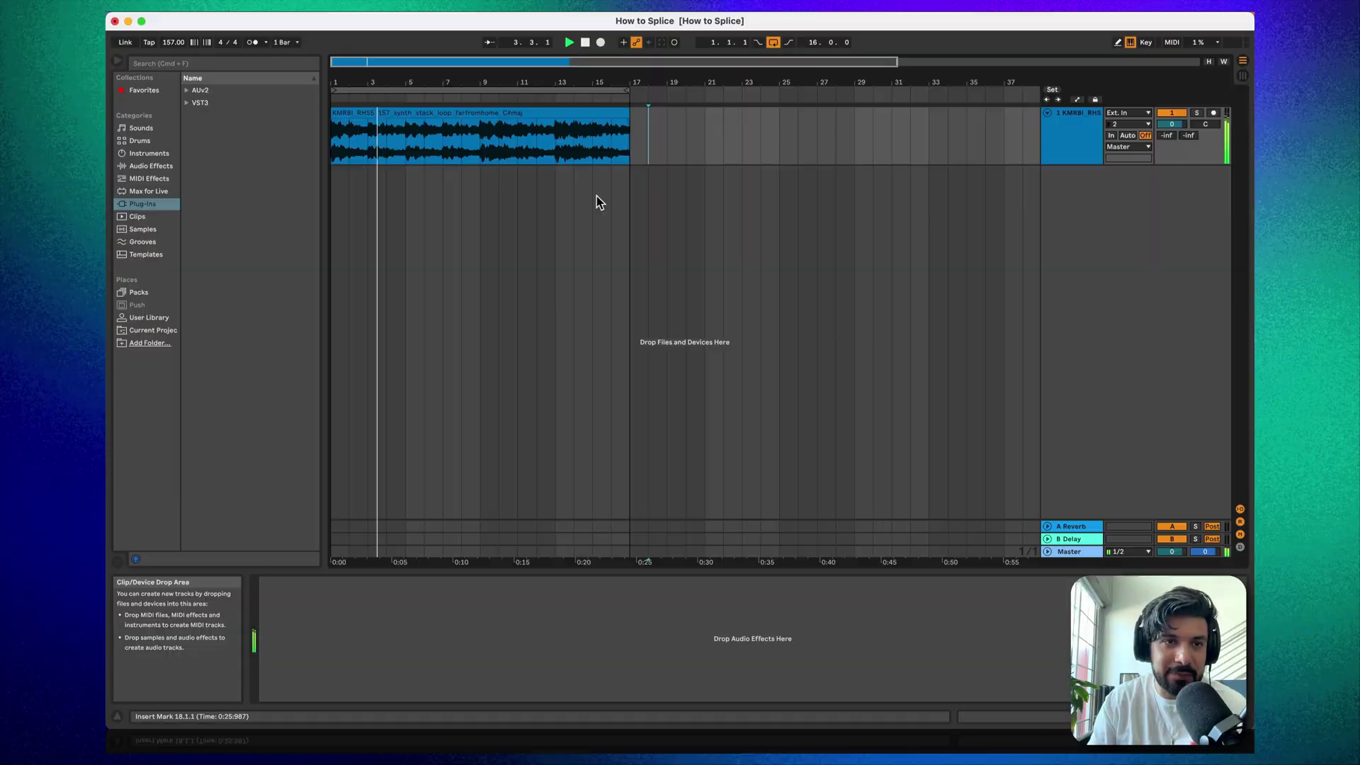
left_click(254, 43)
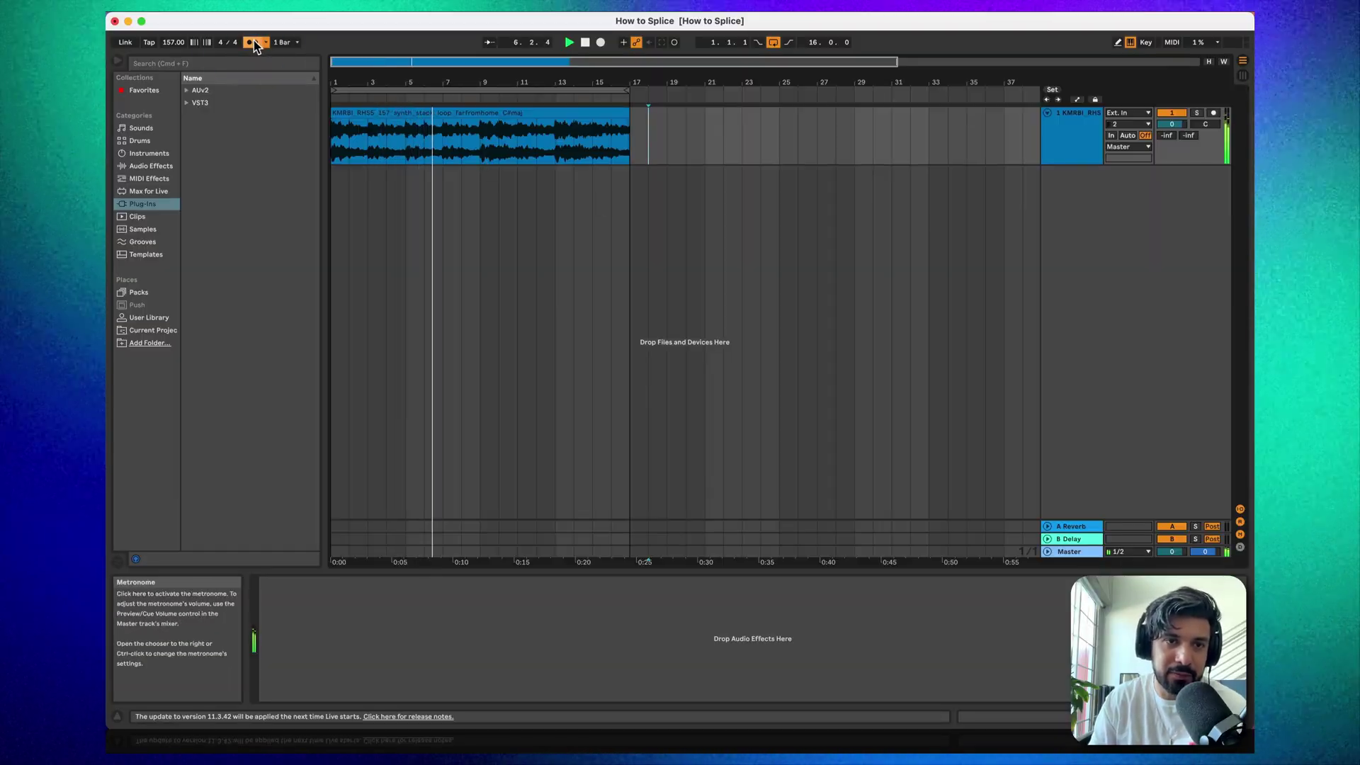
left_click(254, 43)
Step: Switch to Splice and reposition and resize its window so the audio track in Live stays visible above it
mouse_move(129, 282)
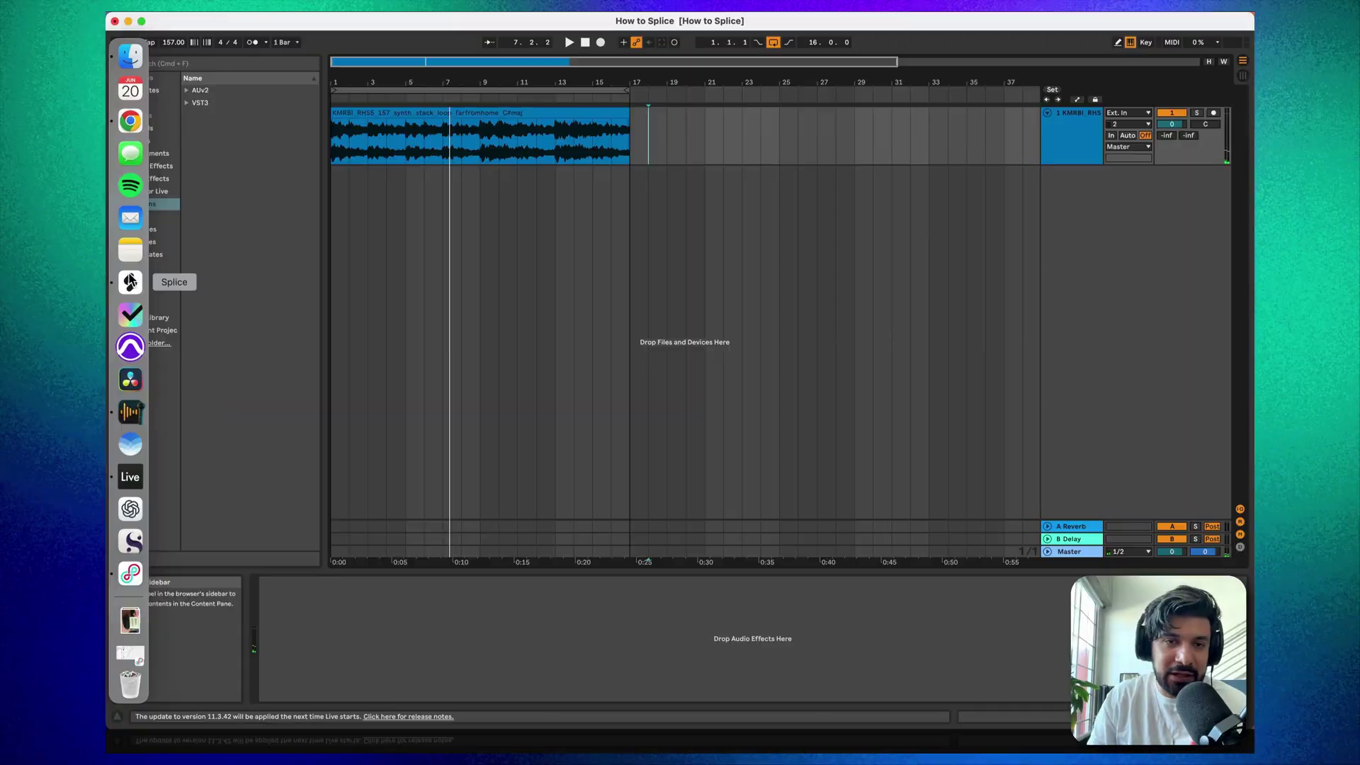
left_click(130, 282)
left_click_drag(815, 73, 553, 94)
left_click_drag(288, 76, 193, 181)
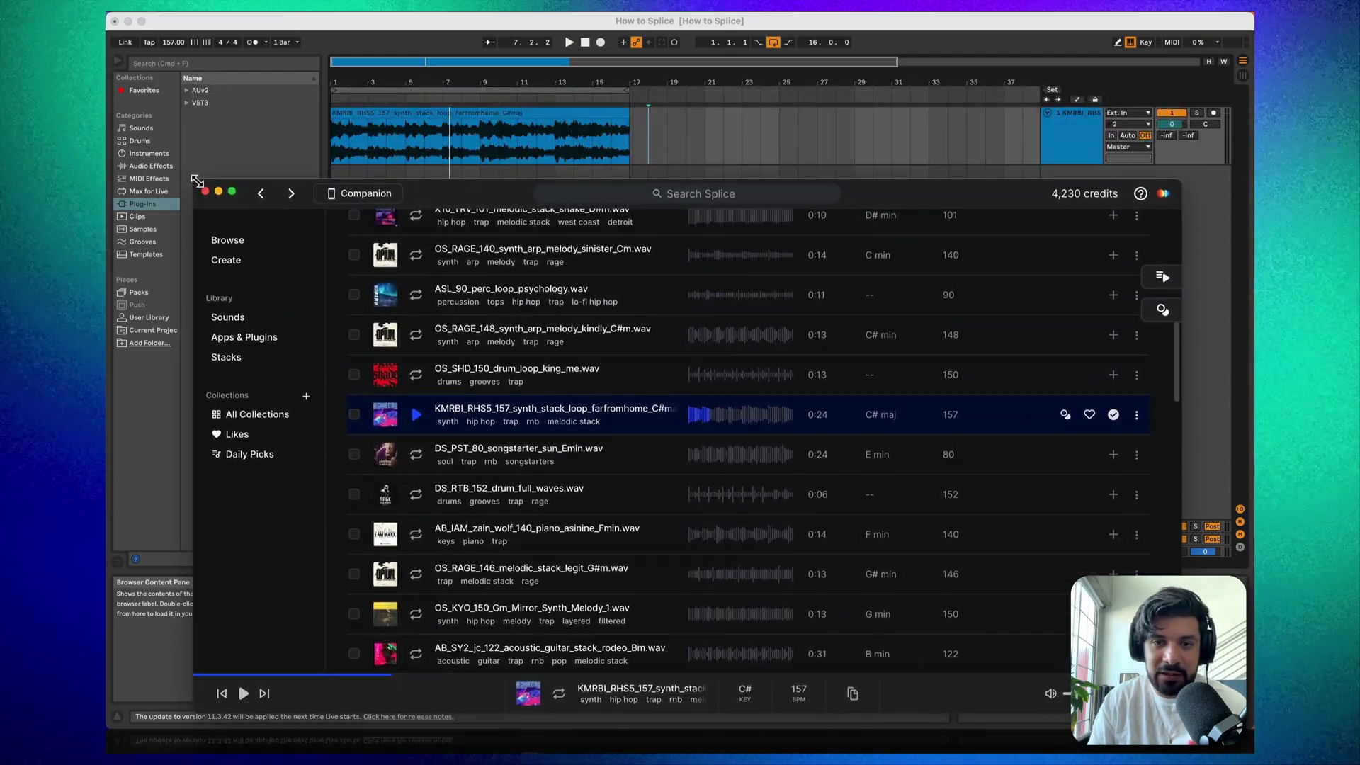
left_click(838, 433)
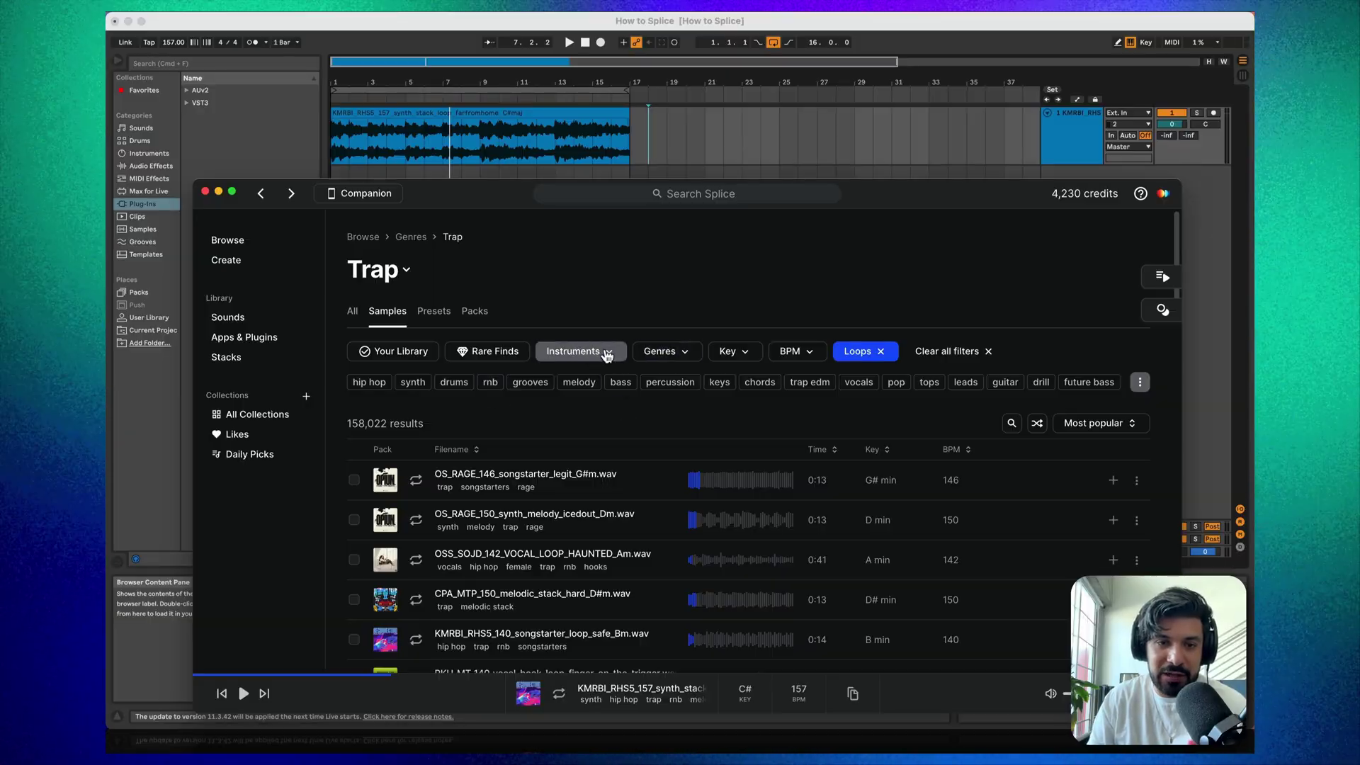
Step: Filter the trap loops by the key C# major
left_click(607, 351)
left_click(663, 352)
left_click(666, 351)
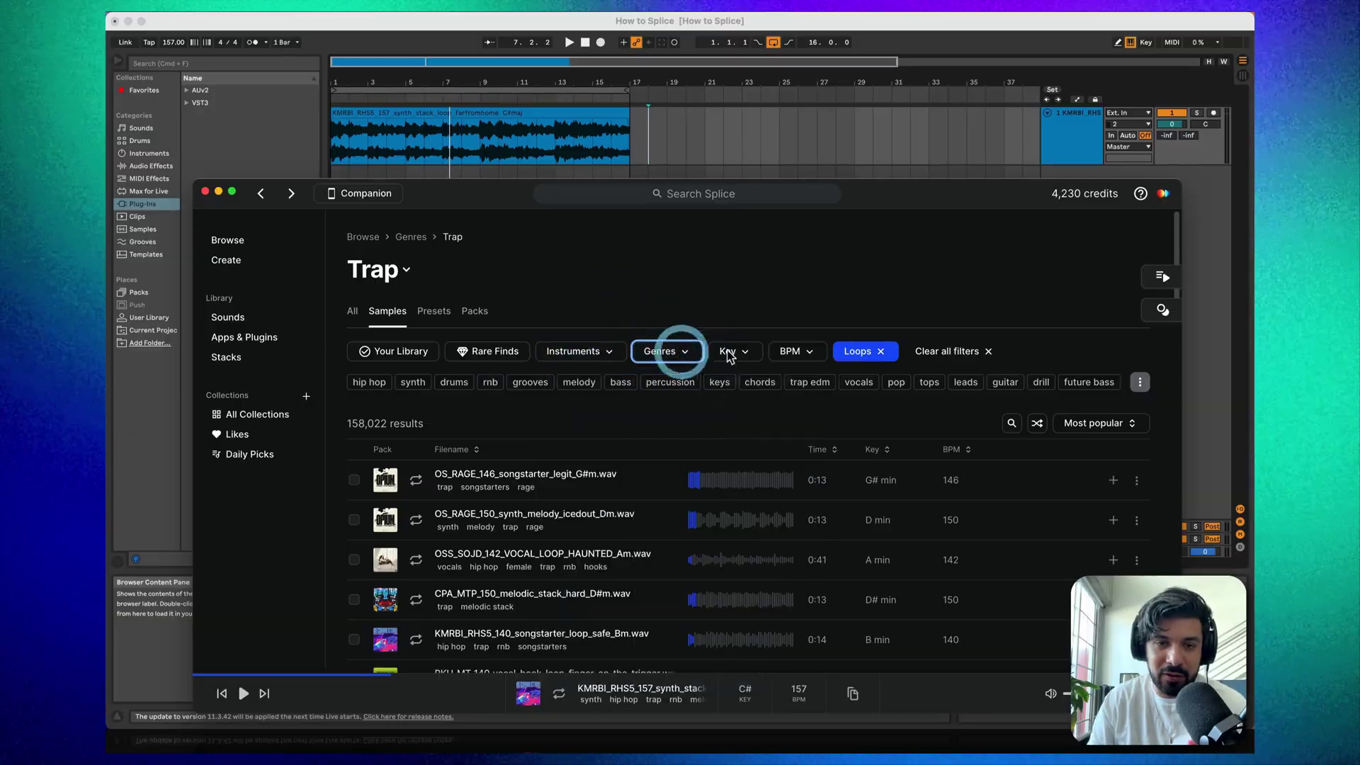
left_click(751, 353)
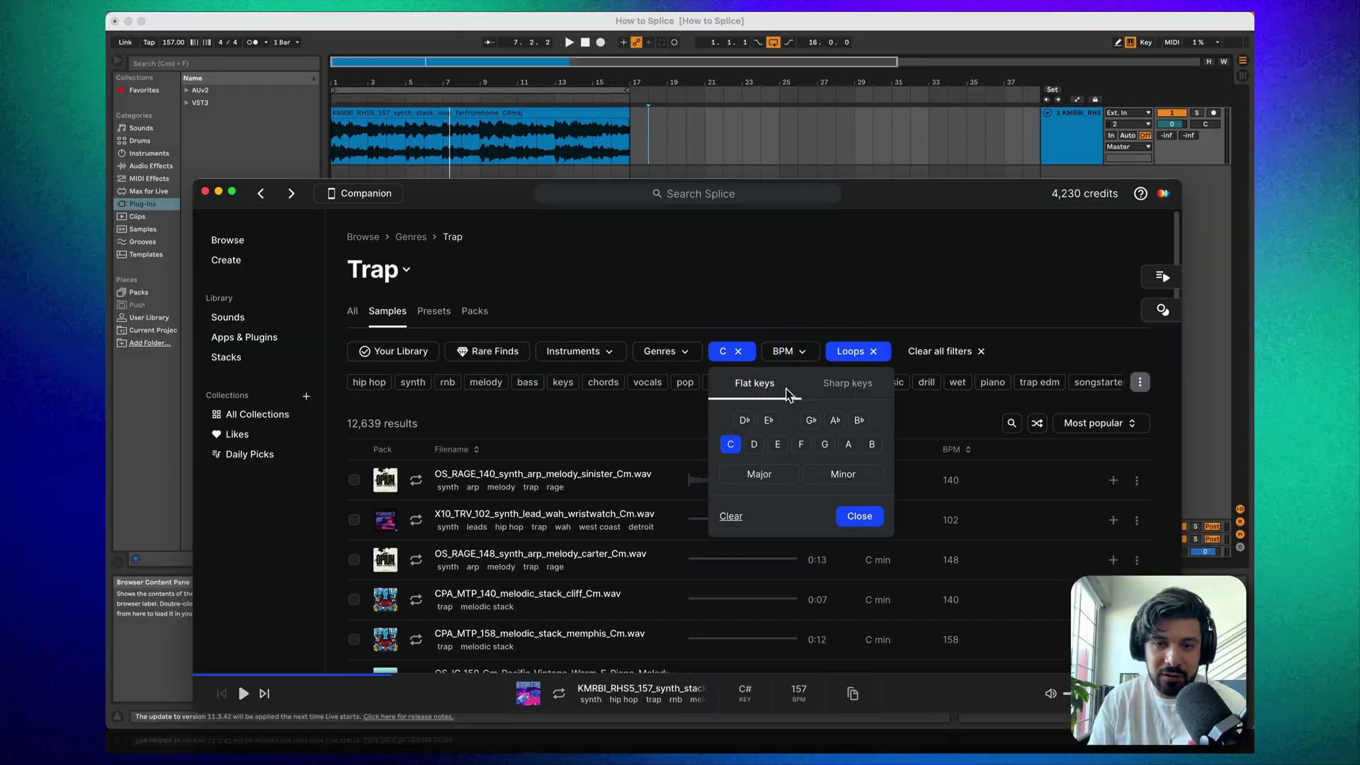
left_click(843, 384)
left_click(744, 420)
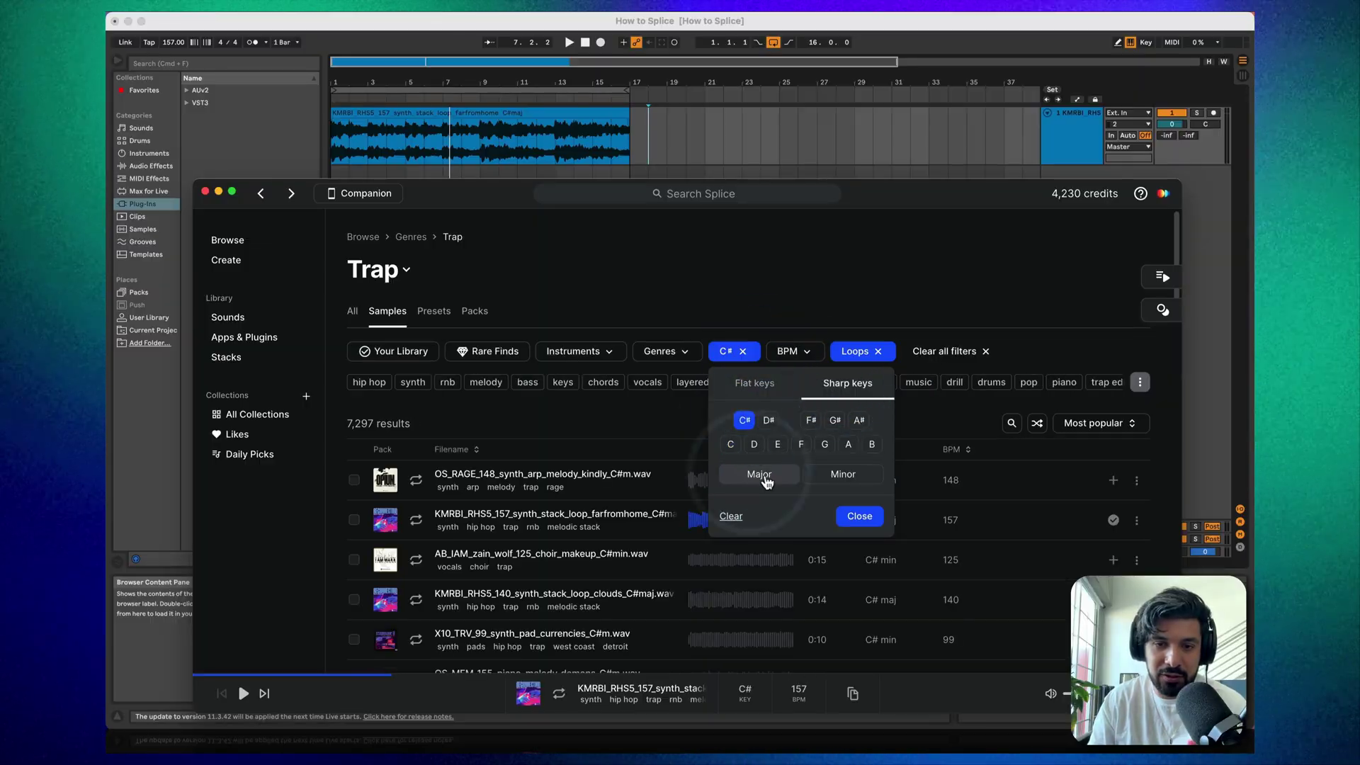
left_click(759, 474)
Step: Limit the C# major loops to a tempo range of 150 to 160 BPM
left_click(819, 350)
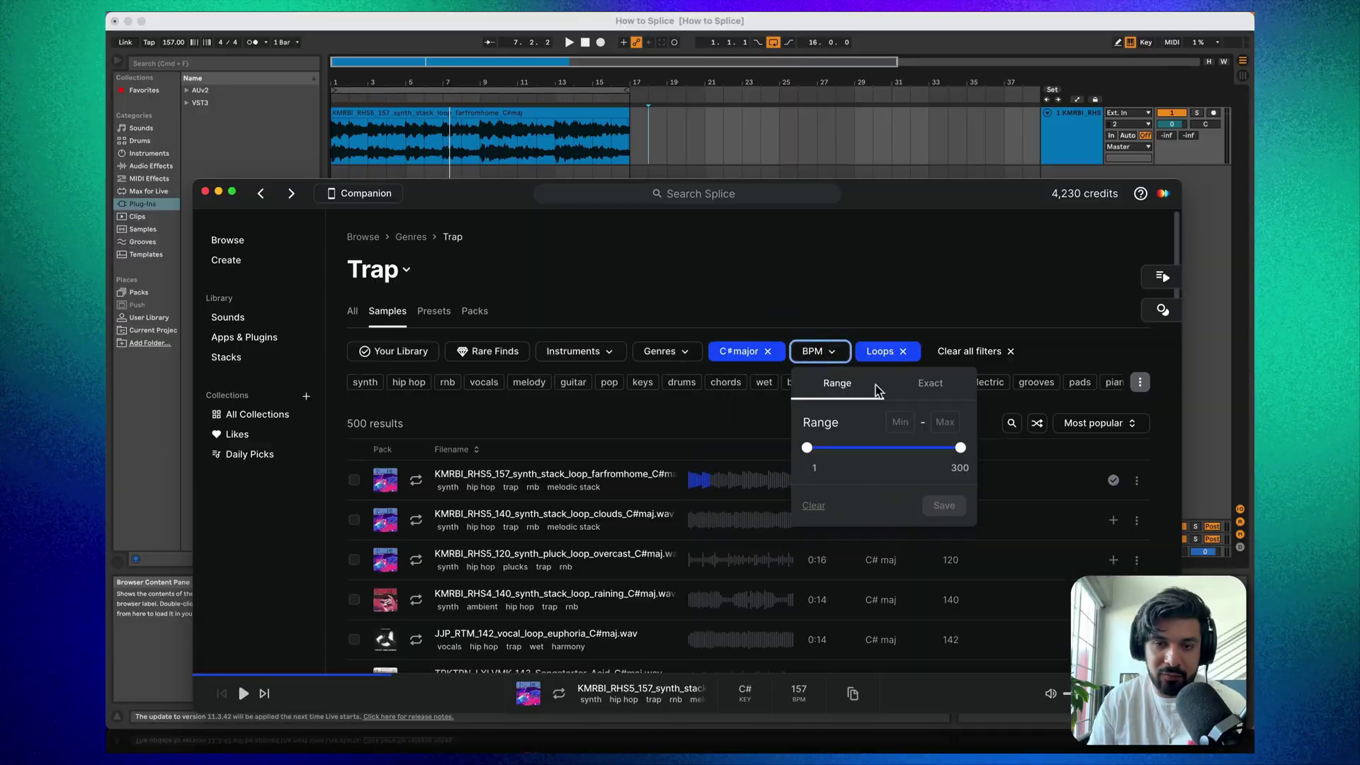
left_click(760, 382)
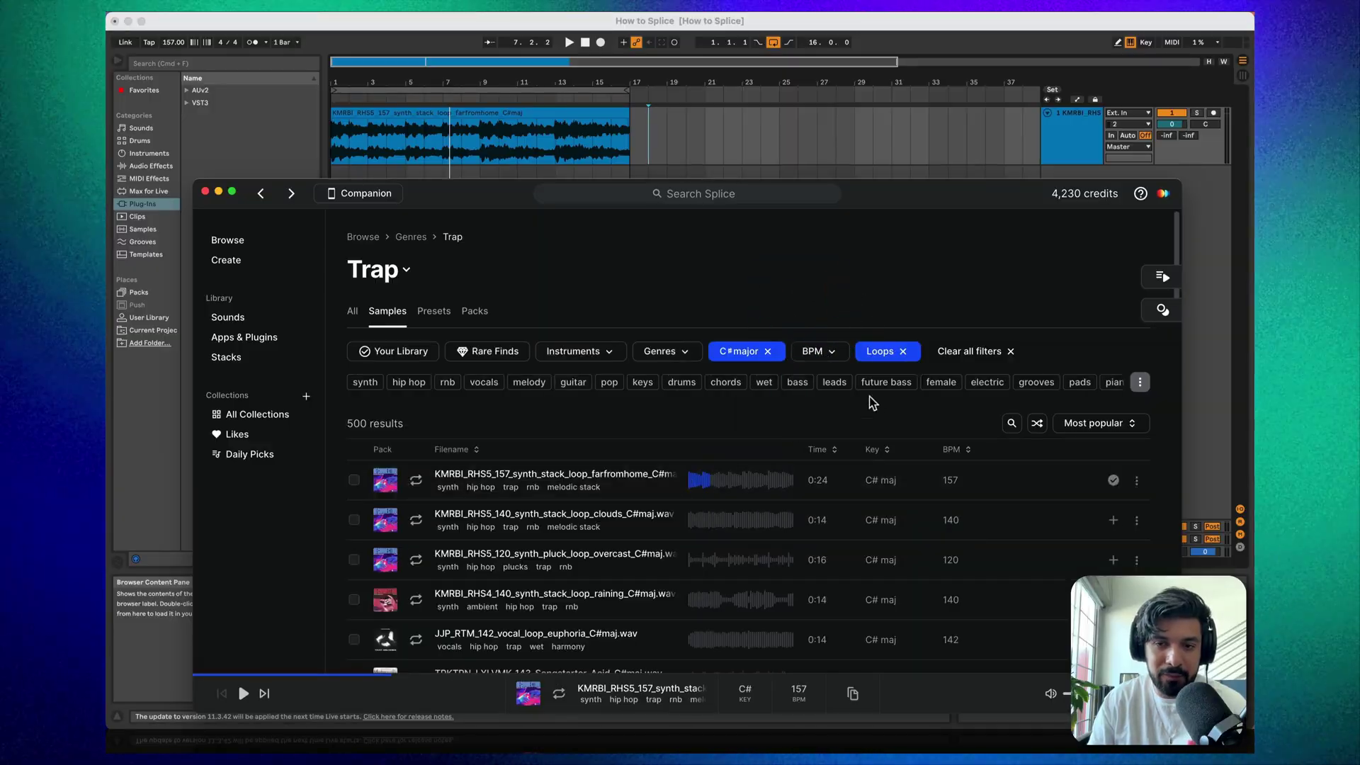
left_click(815, 352)
left_click(901, 422)
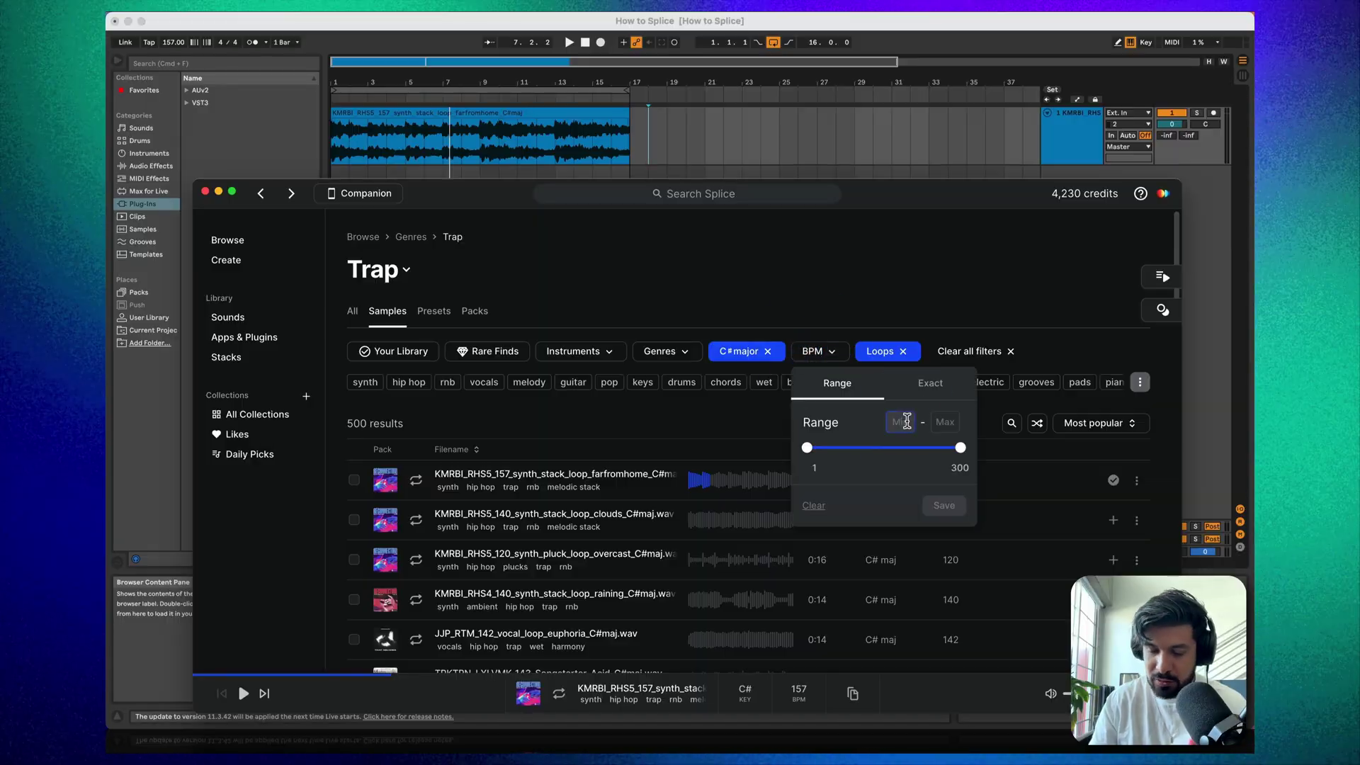
type("150")
left_click(934, 422)
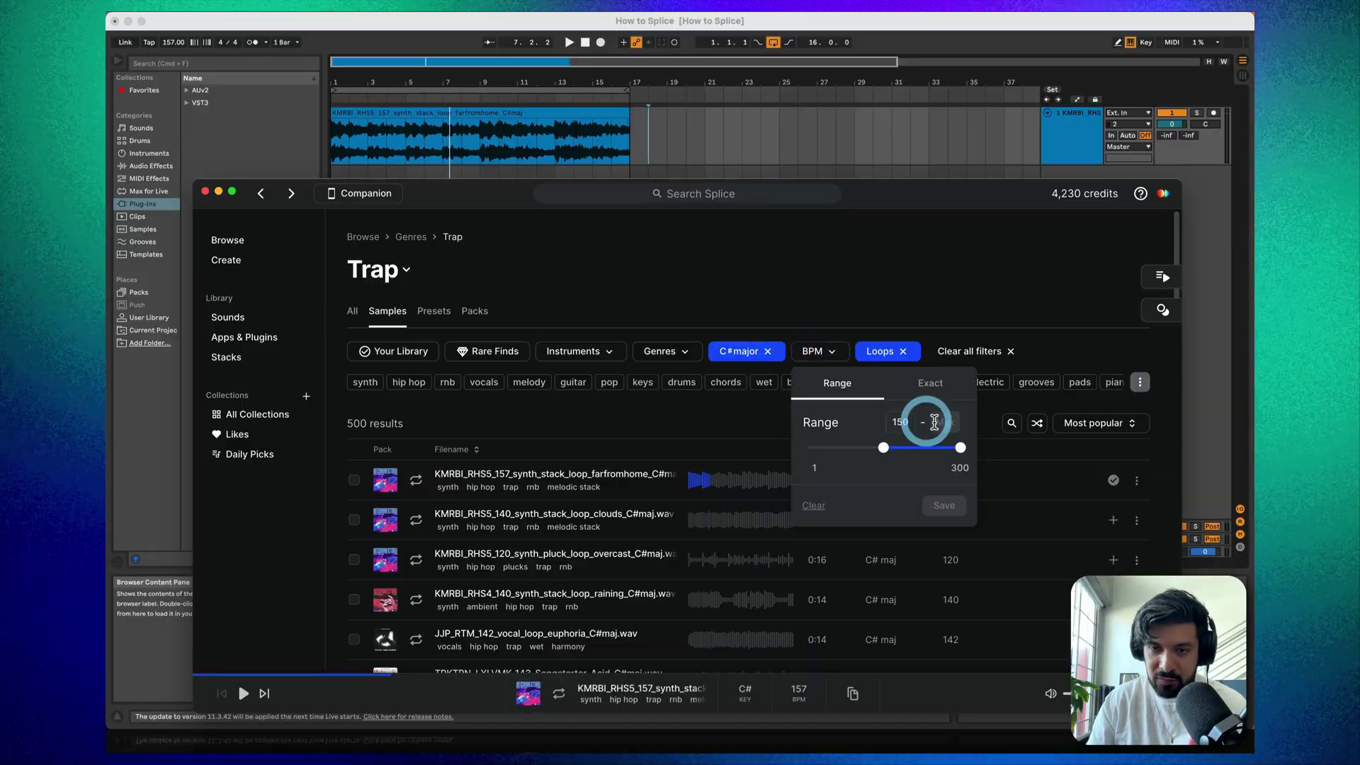
type("160")
key("Return")
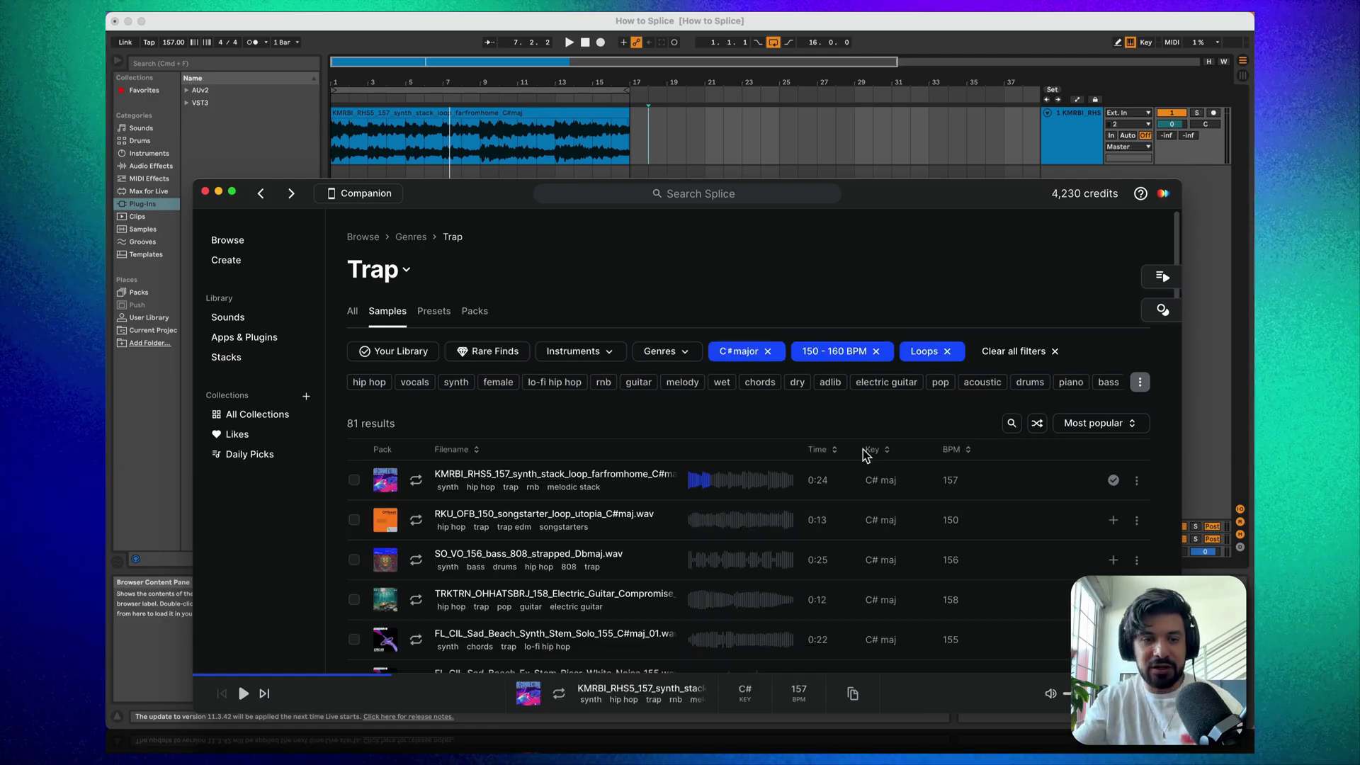
Step: Preview RKU_OFB_150_songstarter_loop_utopia and return to the Ableton Live arrangement
left_click(416, 519)
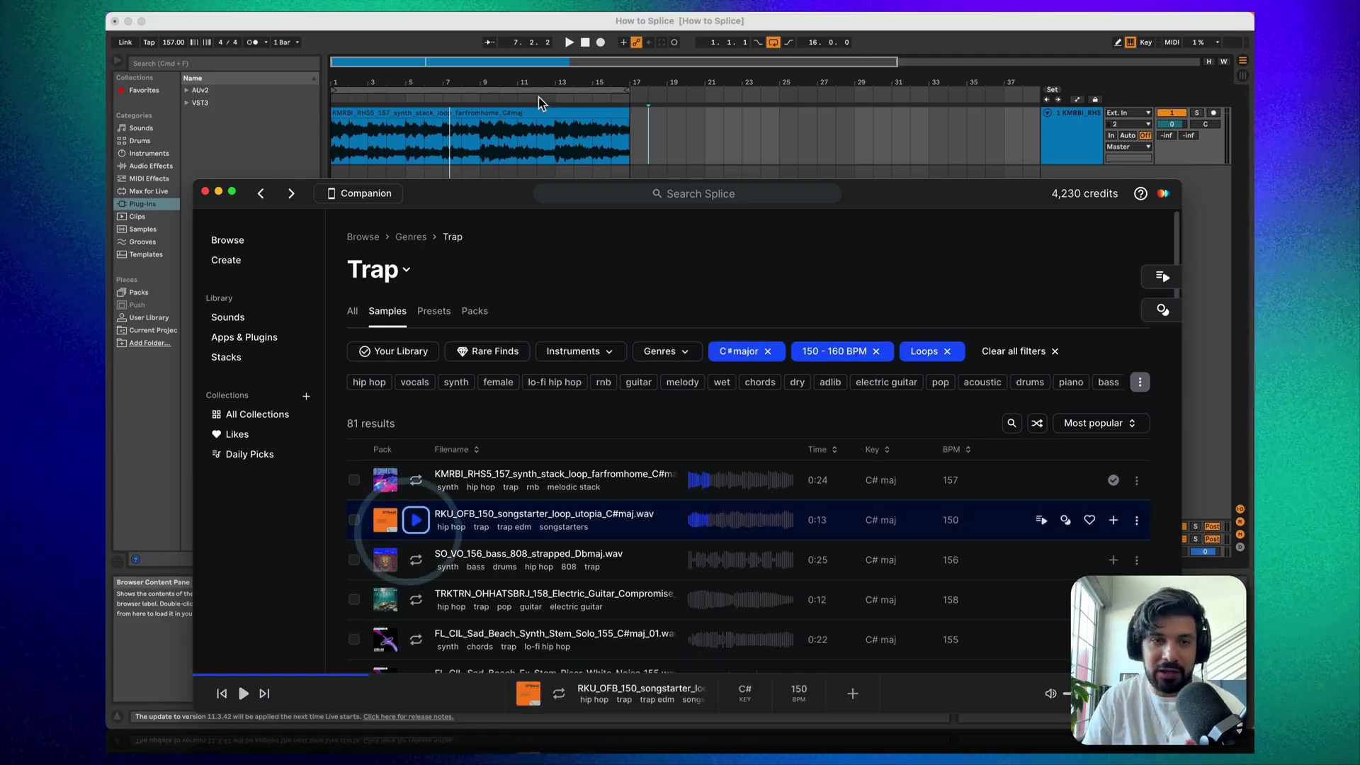
left_click(496, 82)
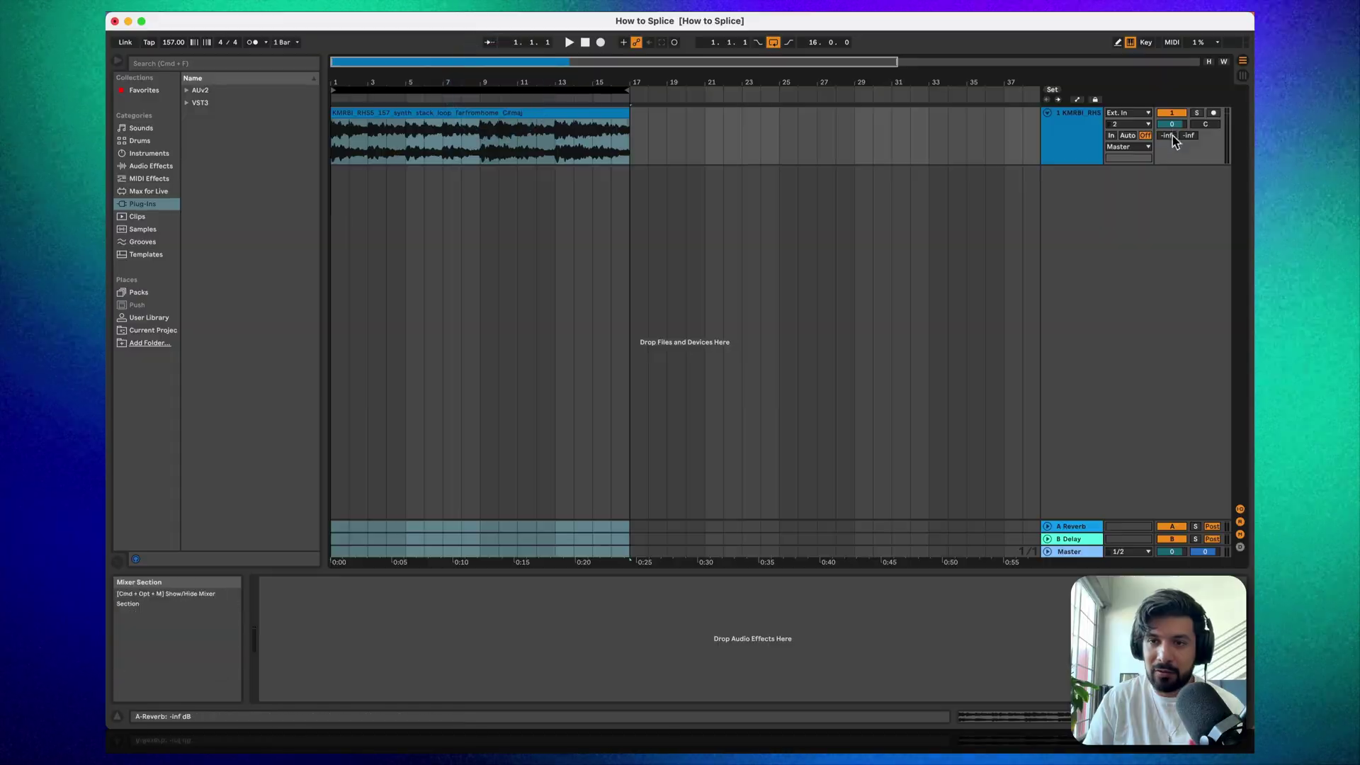
Step: Set the synth stack track's volume to -14.1 dB, start playback and return to Splice
left_click_drag(1172, 125, 1175, 135)
key("space")
left_click(131, 280)
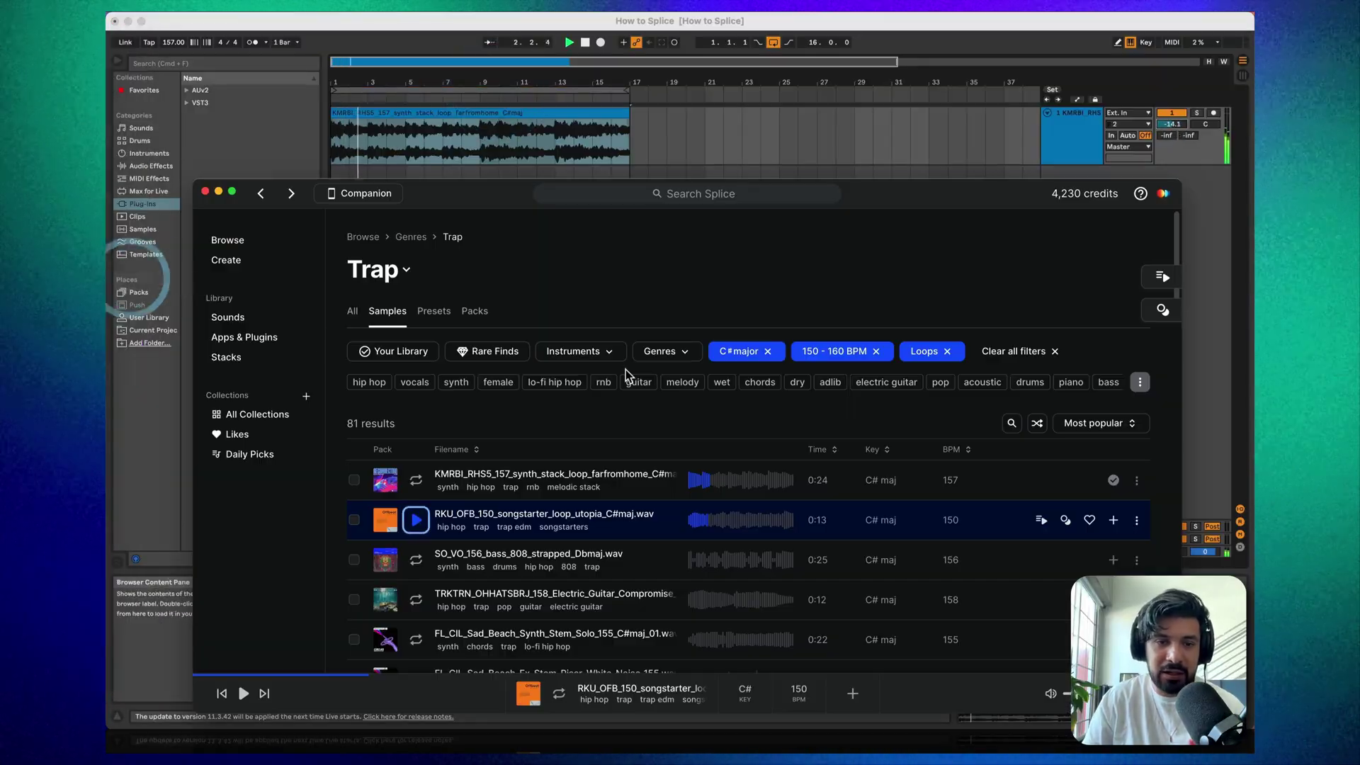
Step: Enlarge the Splice window, preview the utopia, 808 strapped and Electric Guitar Compromise loops over the playing track, and like the electric guitar loop
left_click_drag(485, 183, 481, 77)
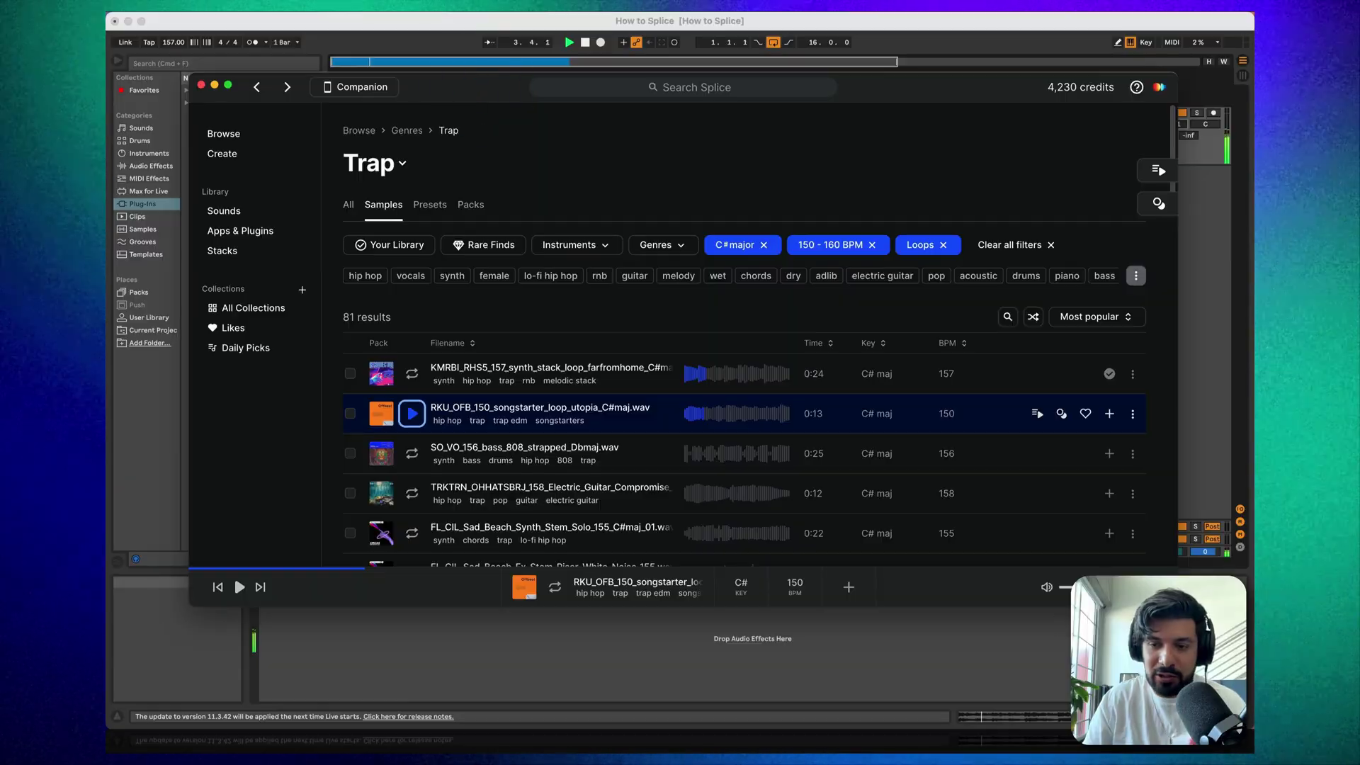
left_click_drag(1177, 606, 1185, 673)
left_click(412, 414)
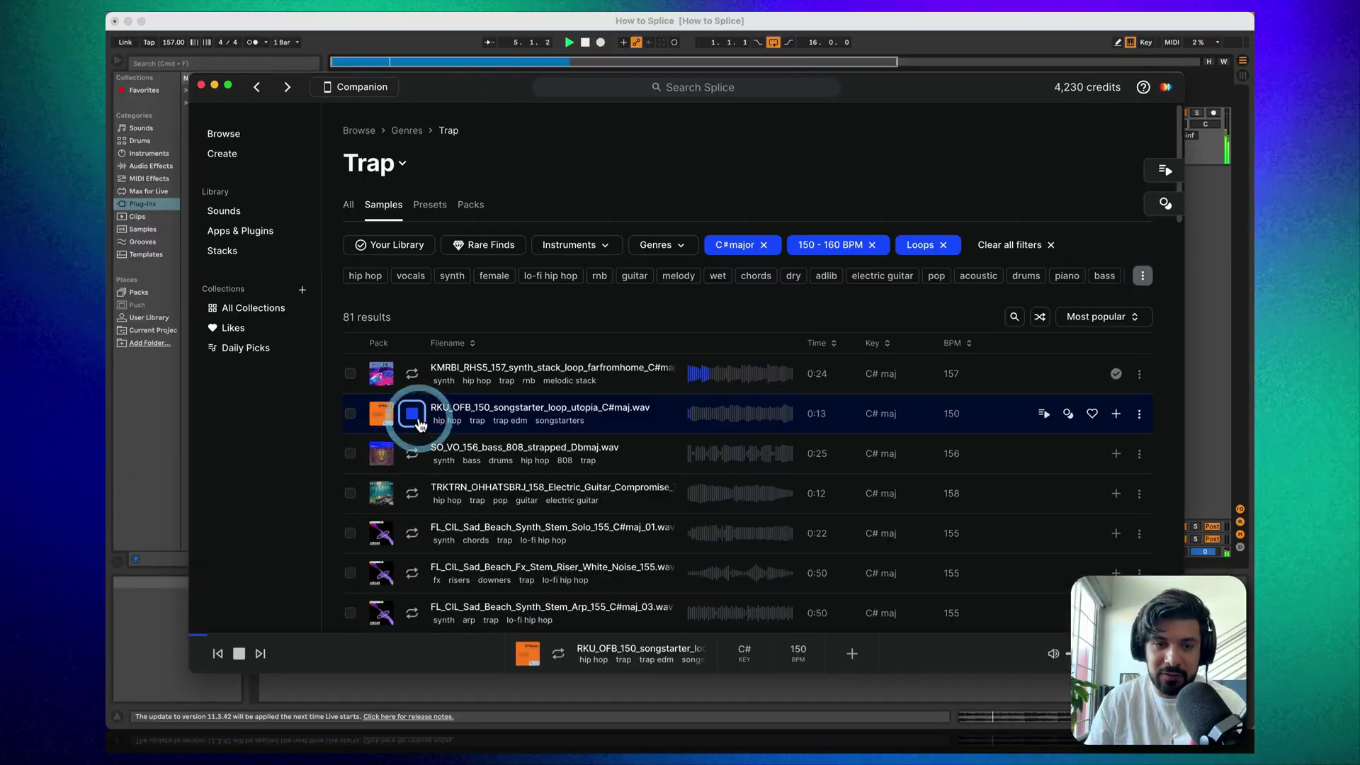
key("Down")
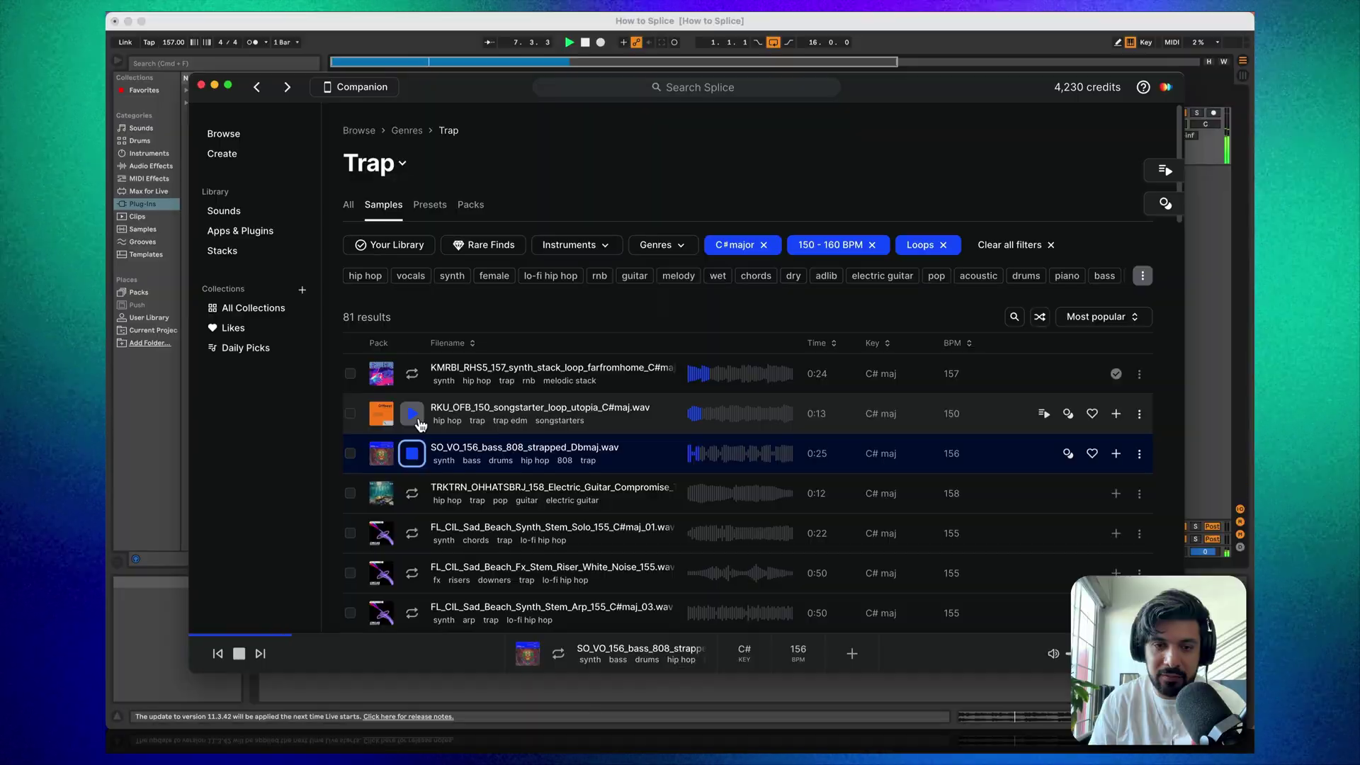
key("Down")
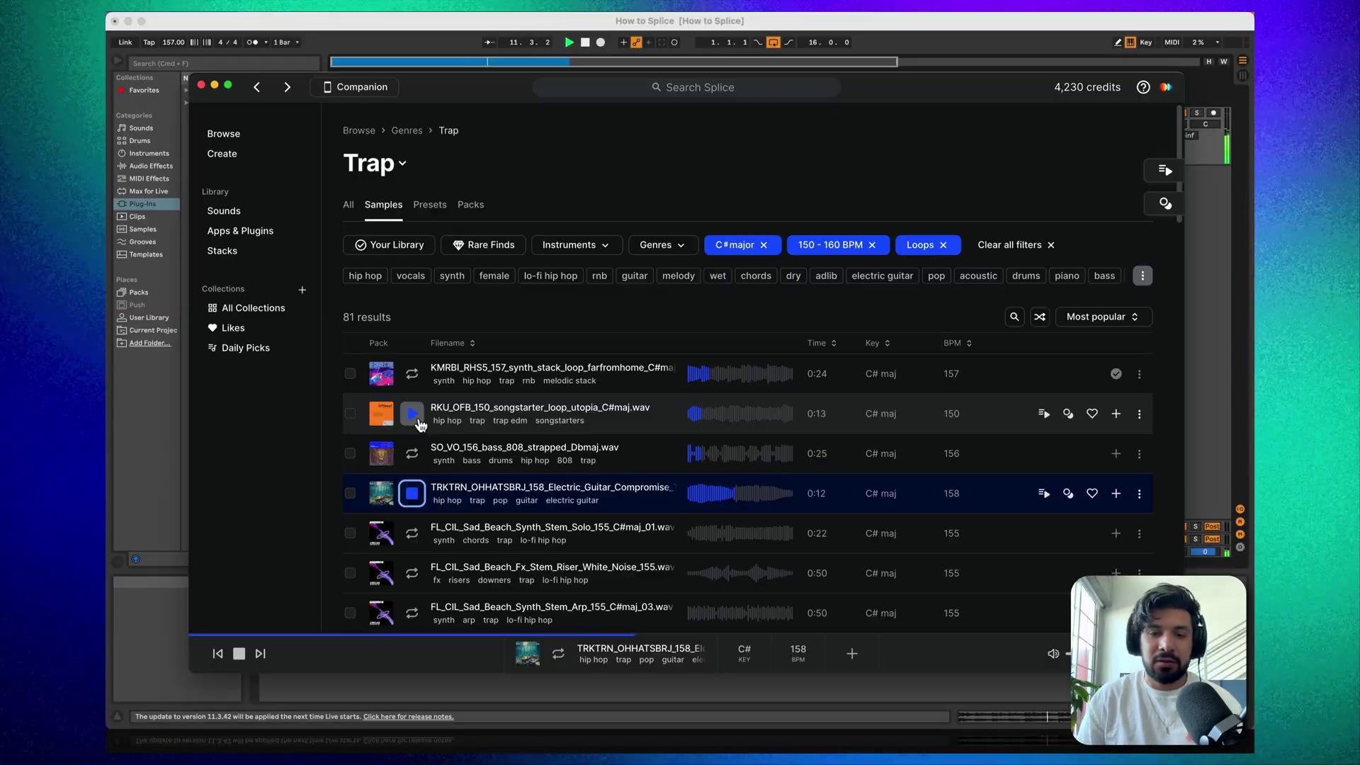
key("space")
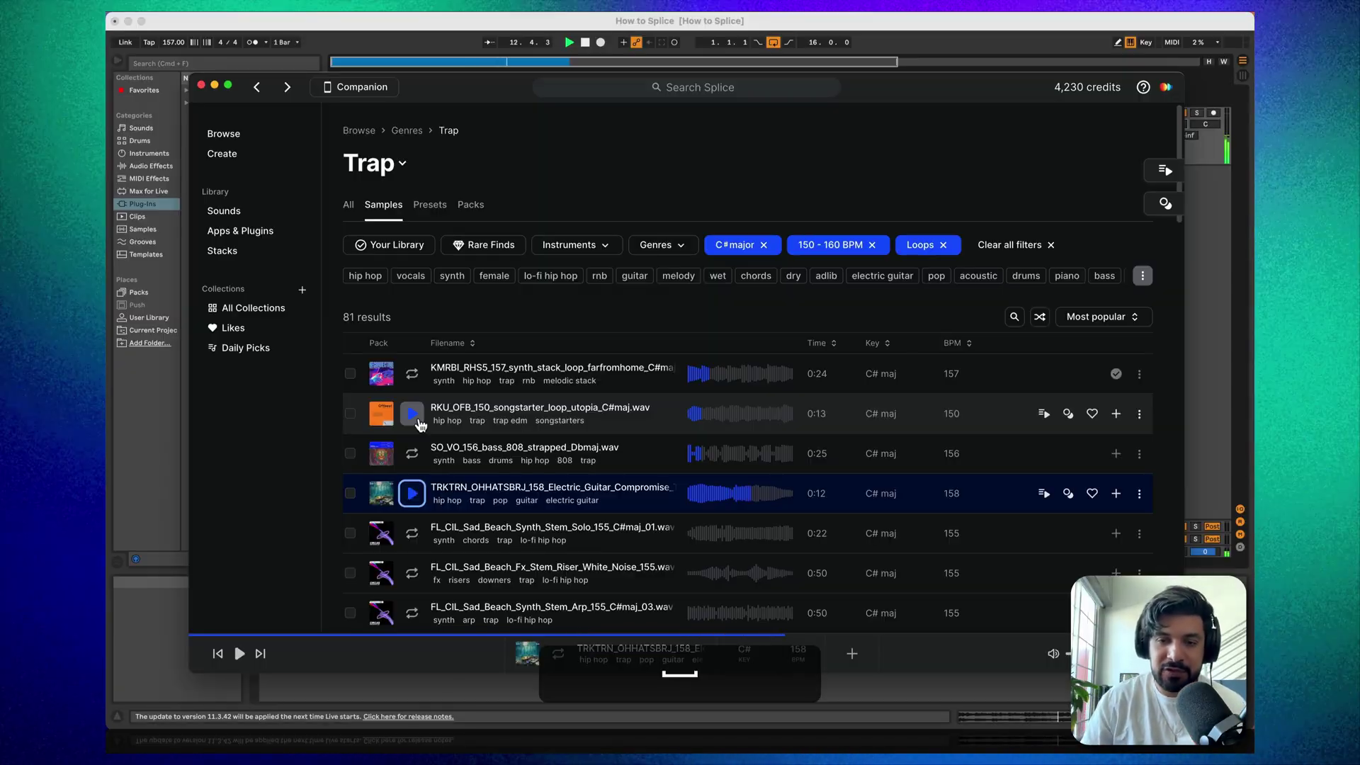
left_click(1092, 493)
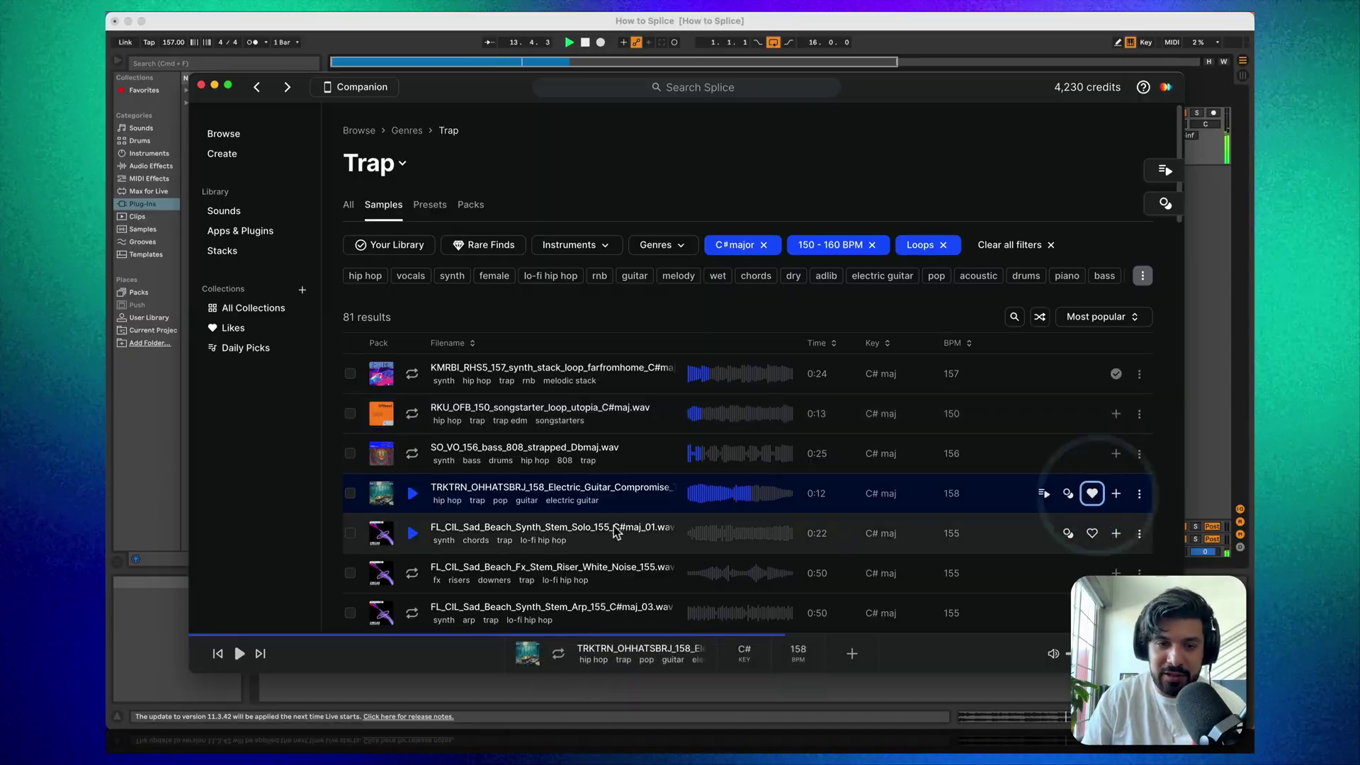
Step: Preview the FL_CIL_Sad_Beach loops from Synth_Stem_Solo_155 through Synth_Stem_Arp_155 over the playing track
left_click(412, 533)
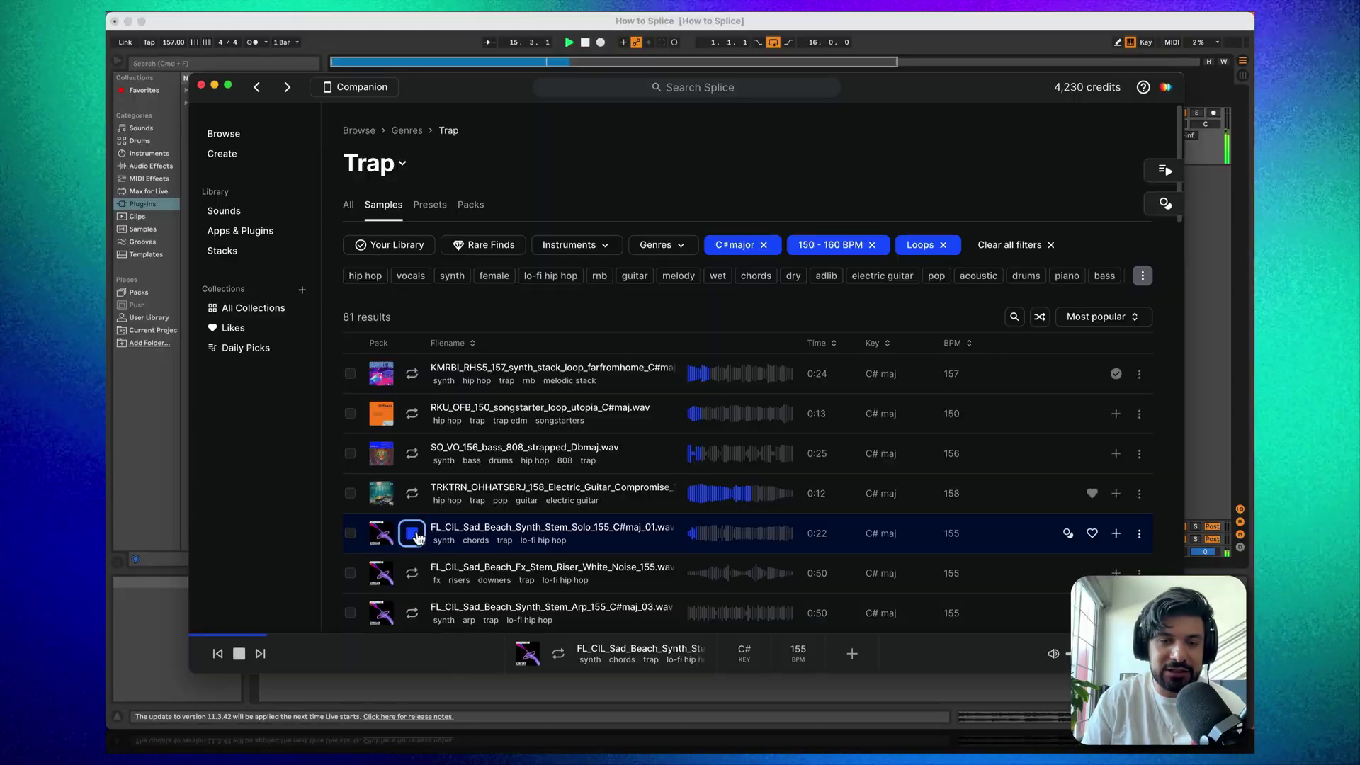
left_click(416, 537)
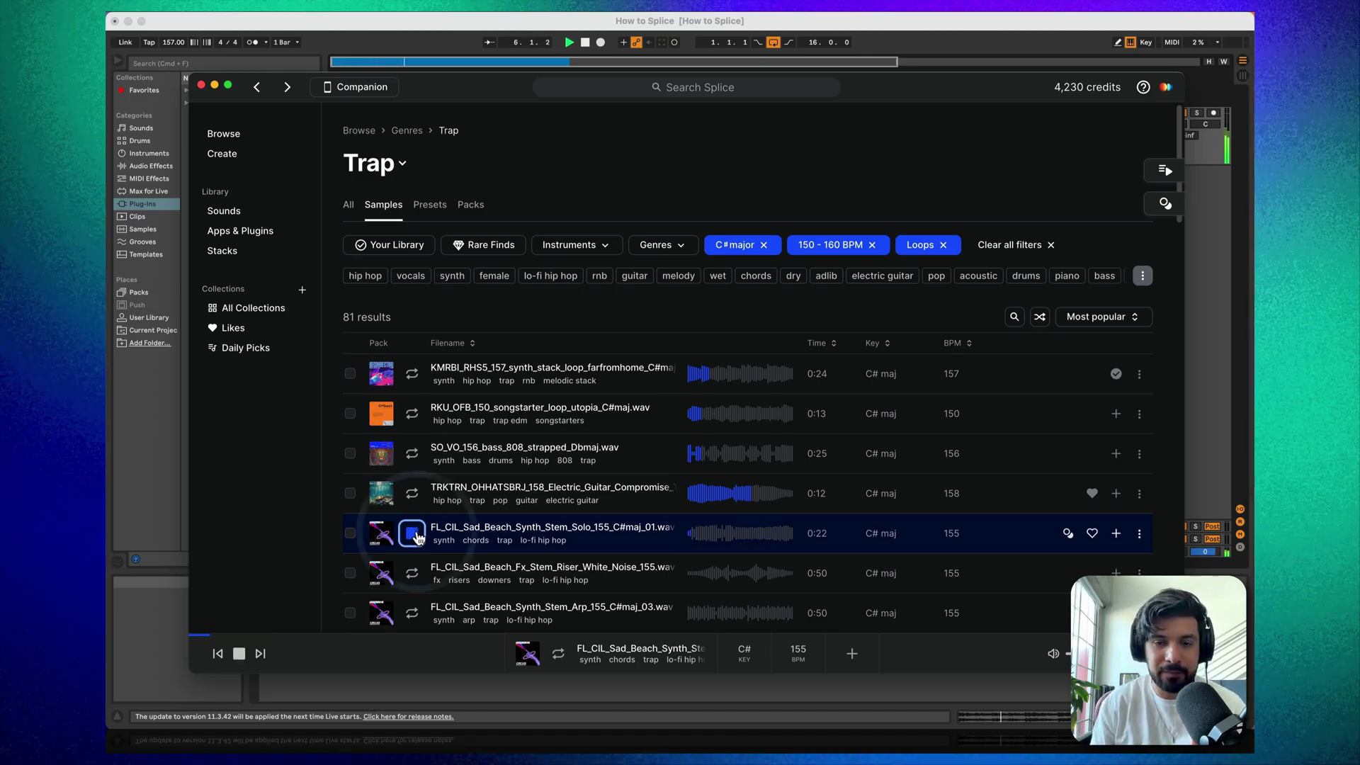
key("Down")
key("Down")
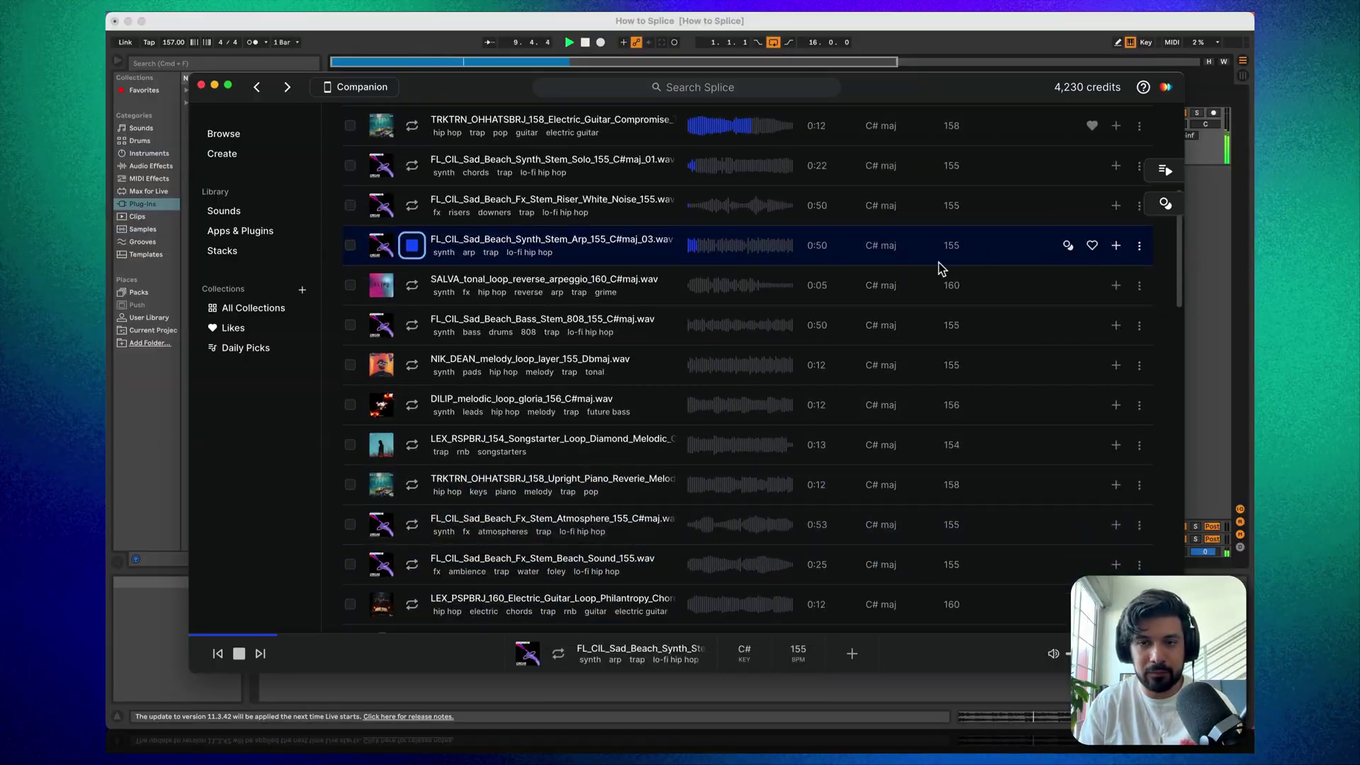
Step: Stop the preview, like FL_CIL_Sad_Beach_Synth_Stem_Arp_155_C#maj_03.wav and add it to the library for 1 credit
left_click(411, 246)
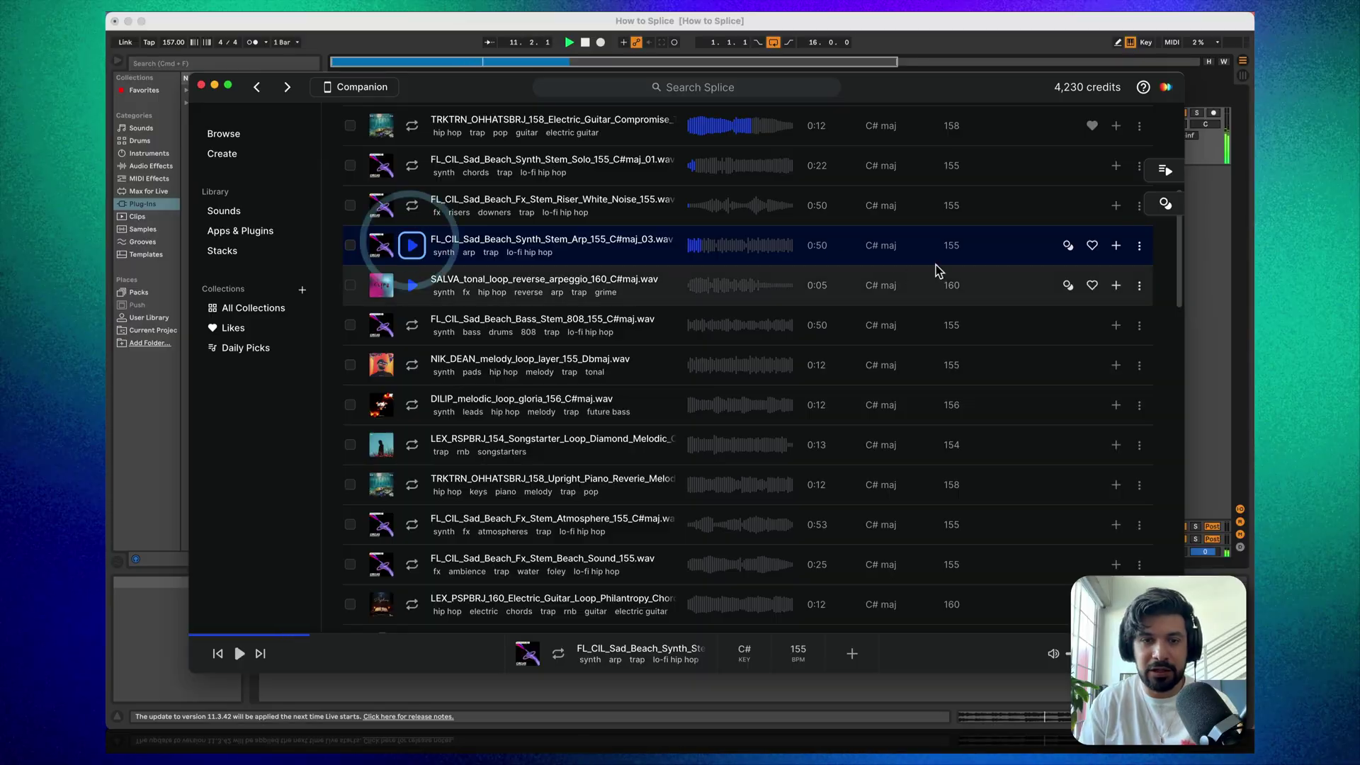
left_click(1092, 245)
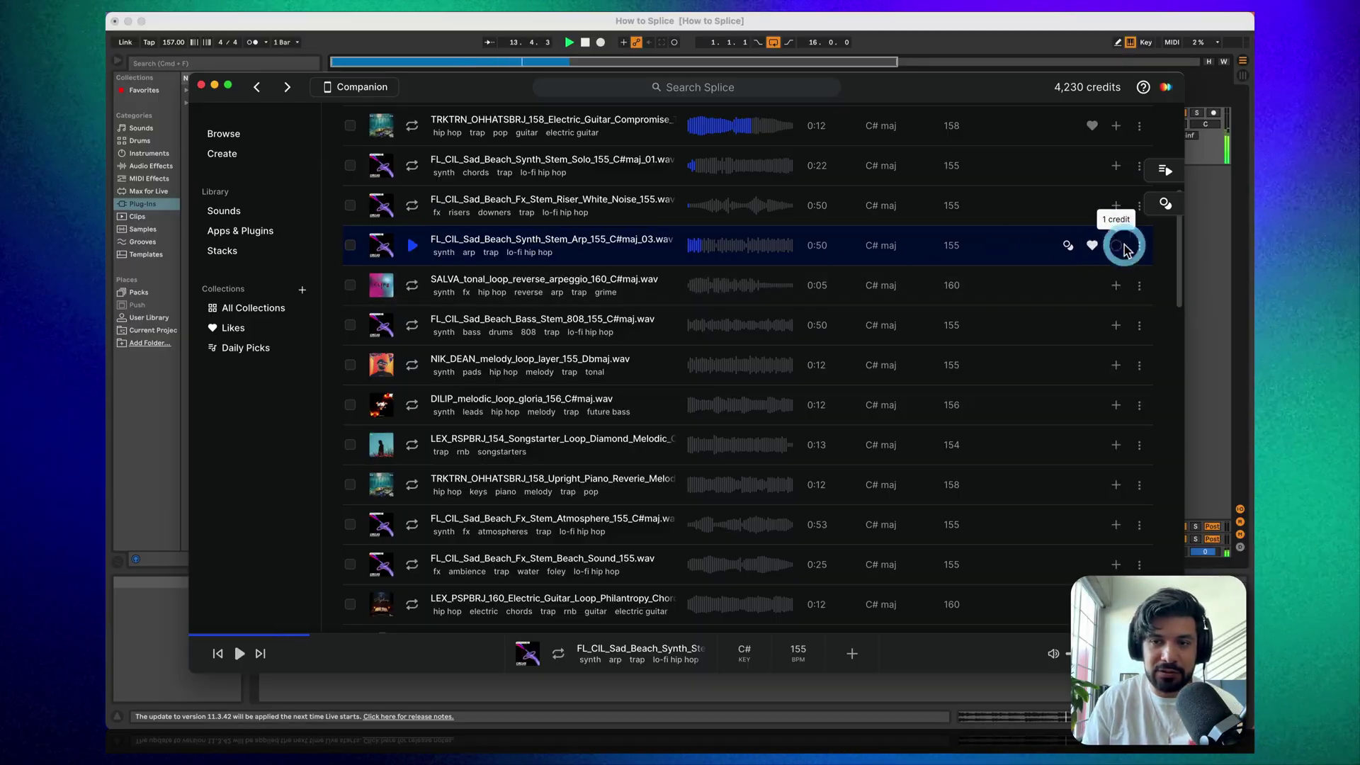
left_click(1125, 248)
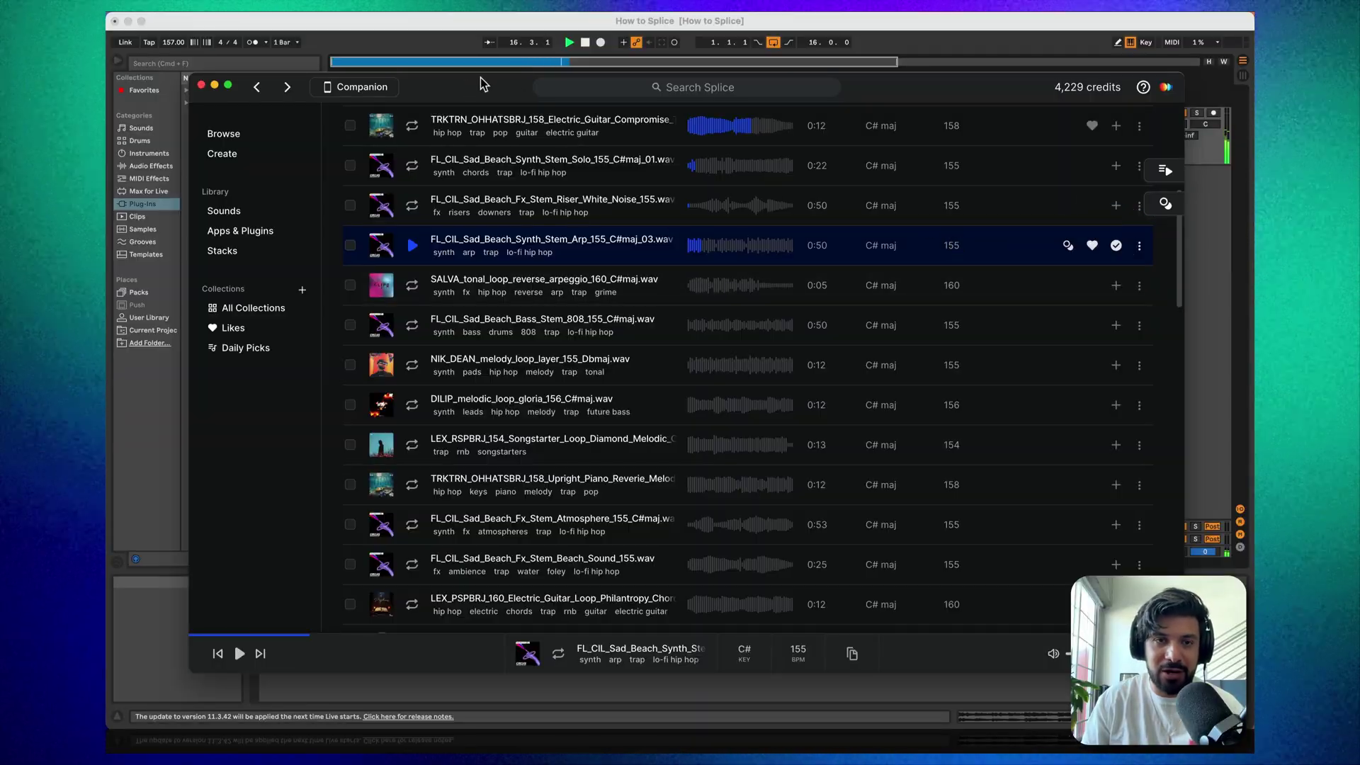
Step: Bring the Sad Beach Synth Stem Arp loop from Splice into Live on a new track starting at bar 1 and play it
left_click_drag(482, 82, 815, 105)
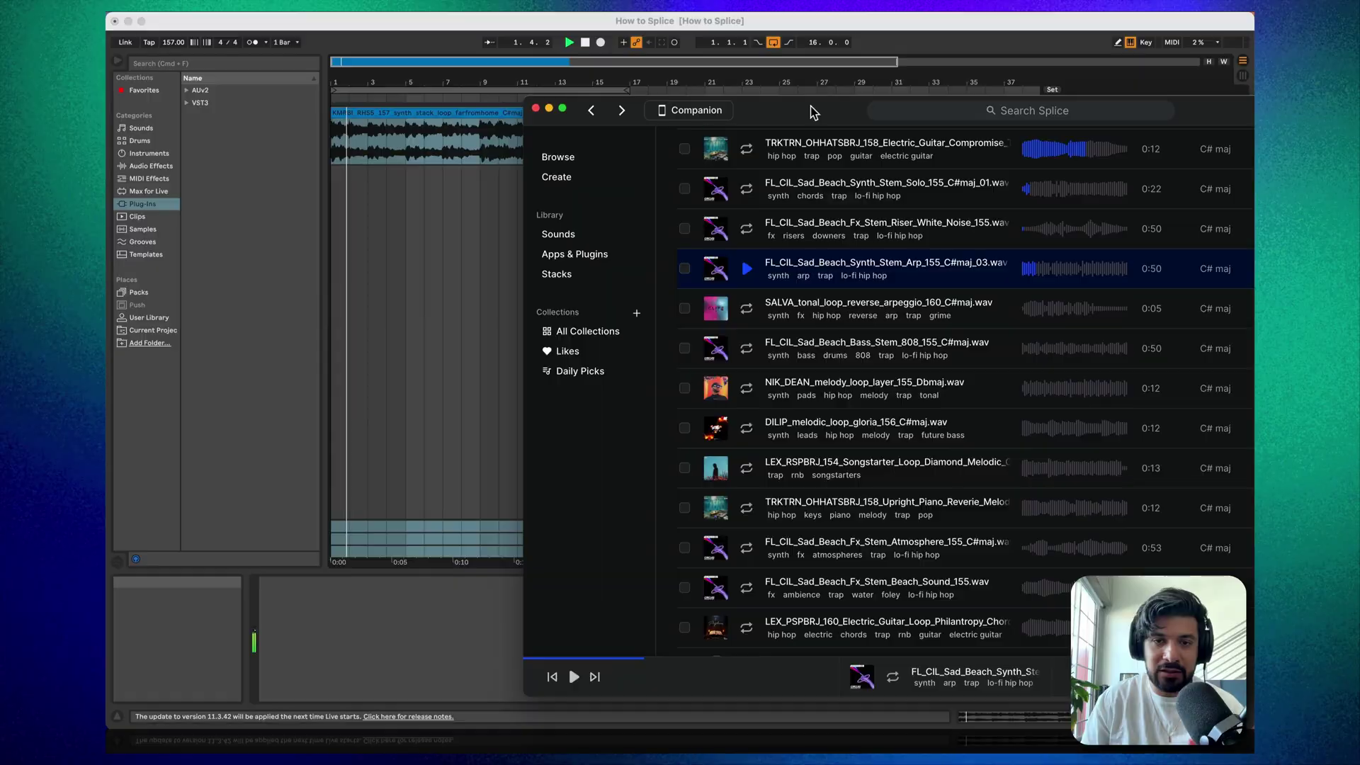
left_click_drag(783, 264, 385, 214)
key("space")
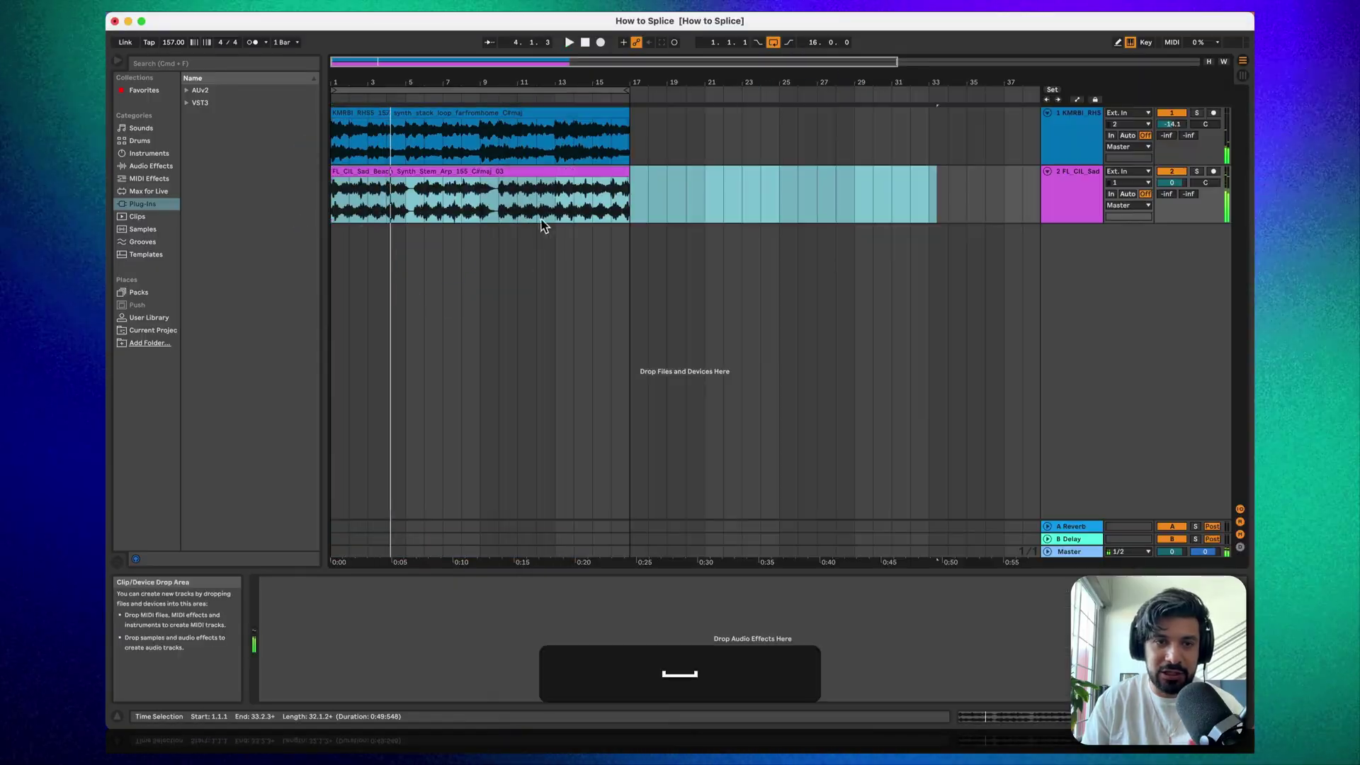
left_click(516, 177)
key("space")
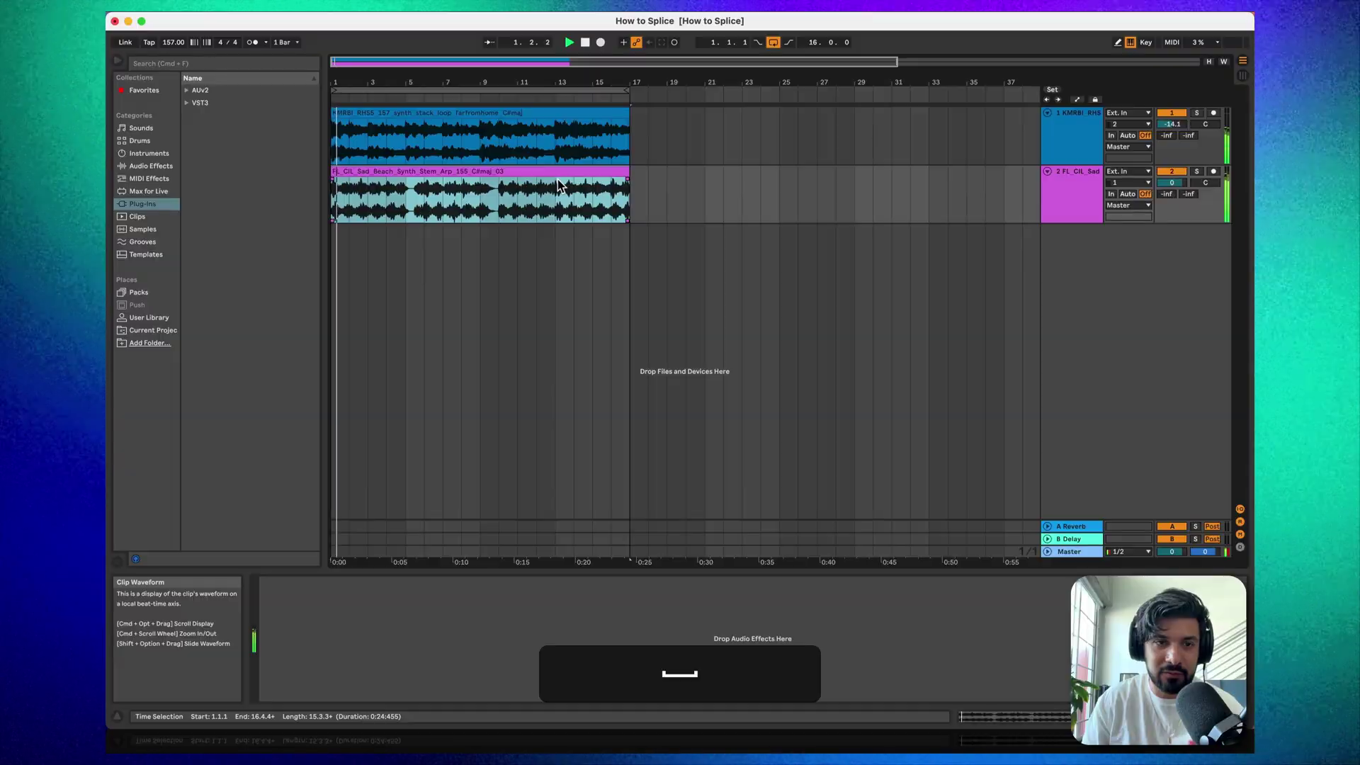
Step: Double the arp clip's original tempo to 155.00 BPM and play the arrangement
left_click(1039, 707)
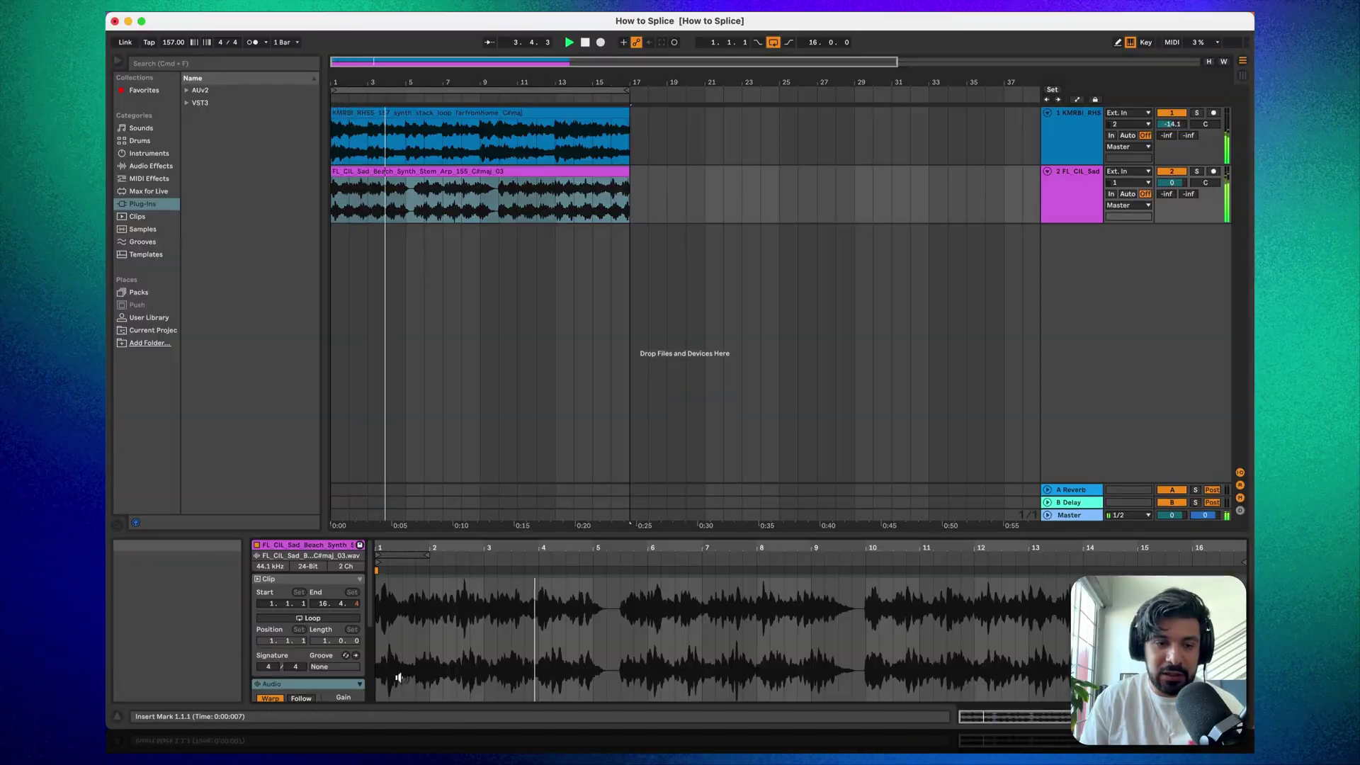
scroll(357, 649, "down", 5)
scroll(356, 646, "down", 1)
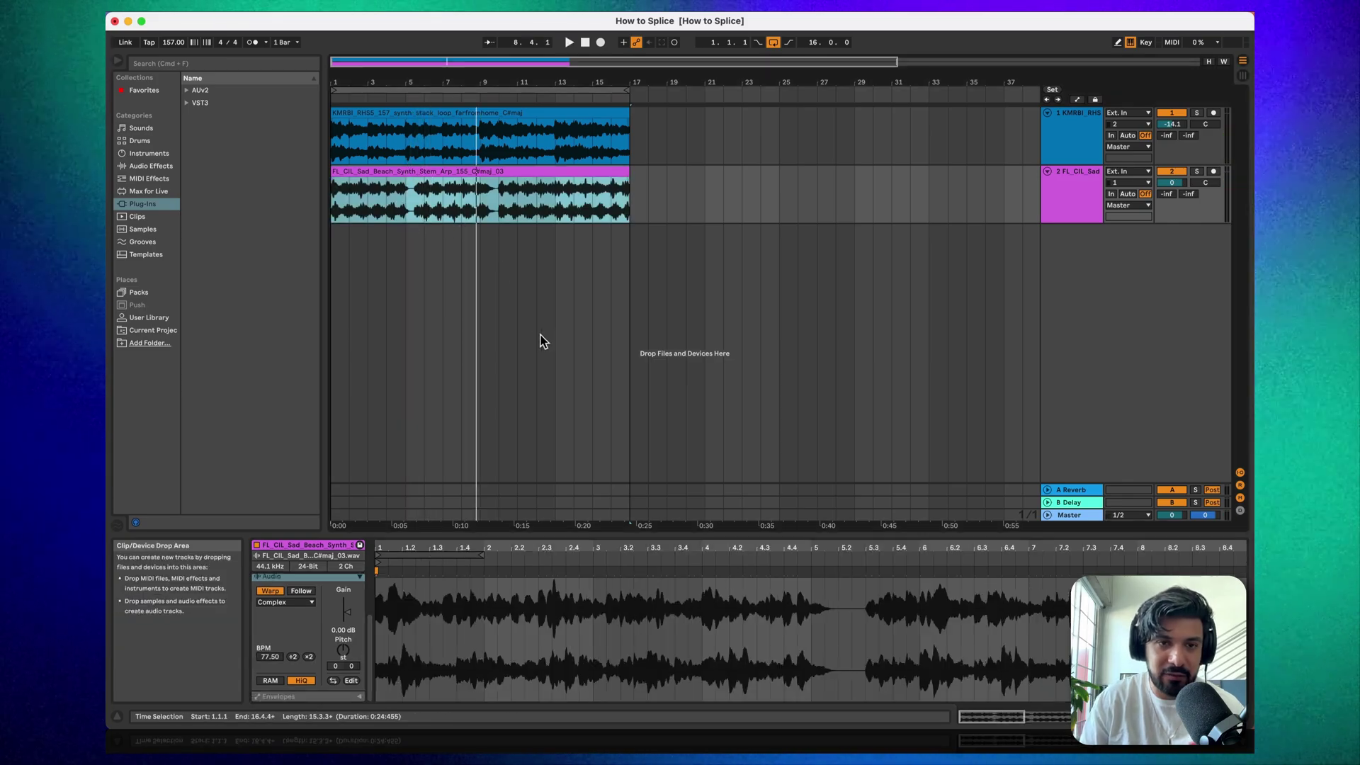
left_click(531, 170)
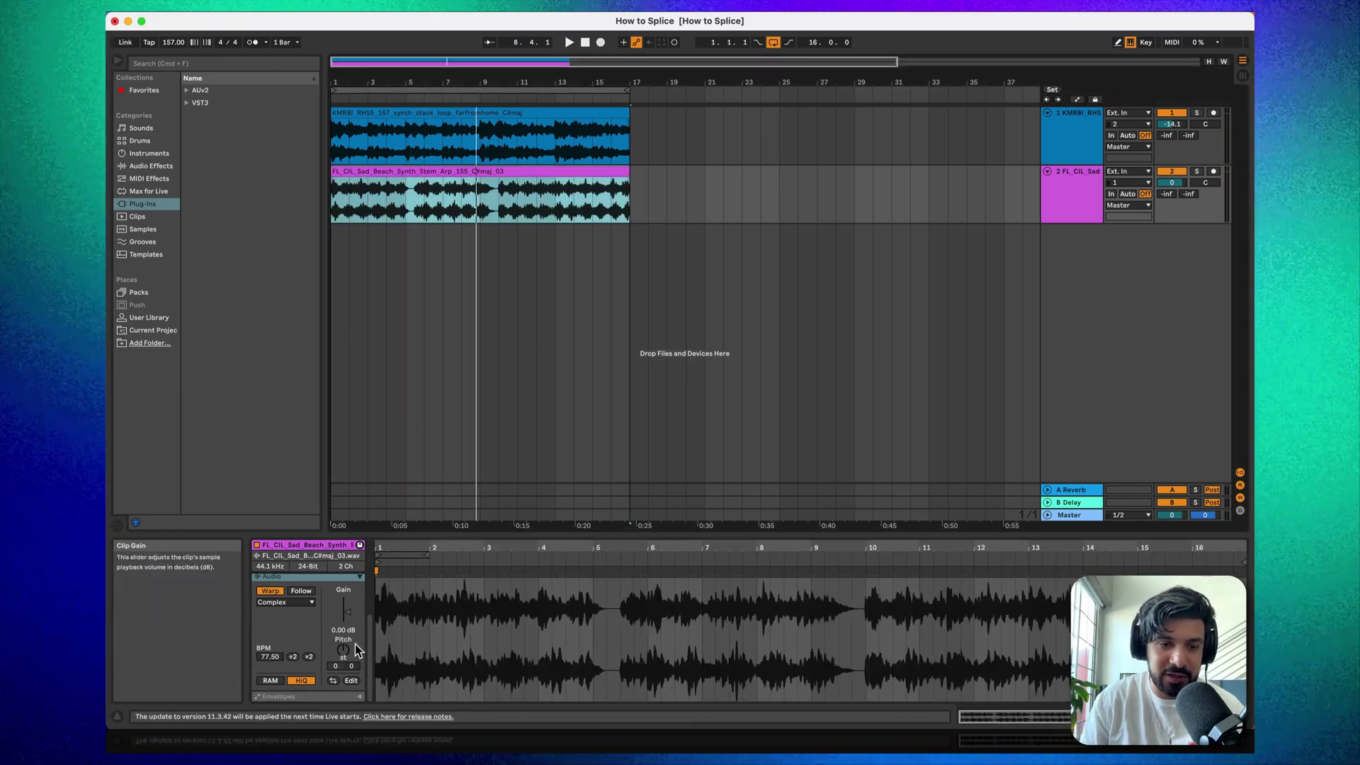
left_click(310, 658)
left_click(555, 173)
key("space")
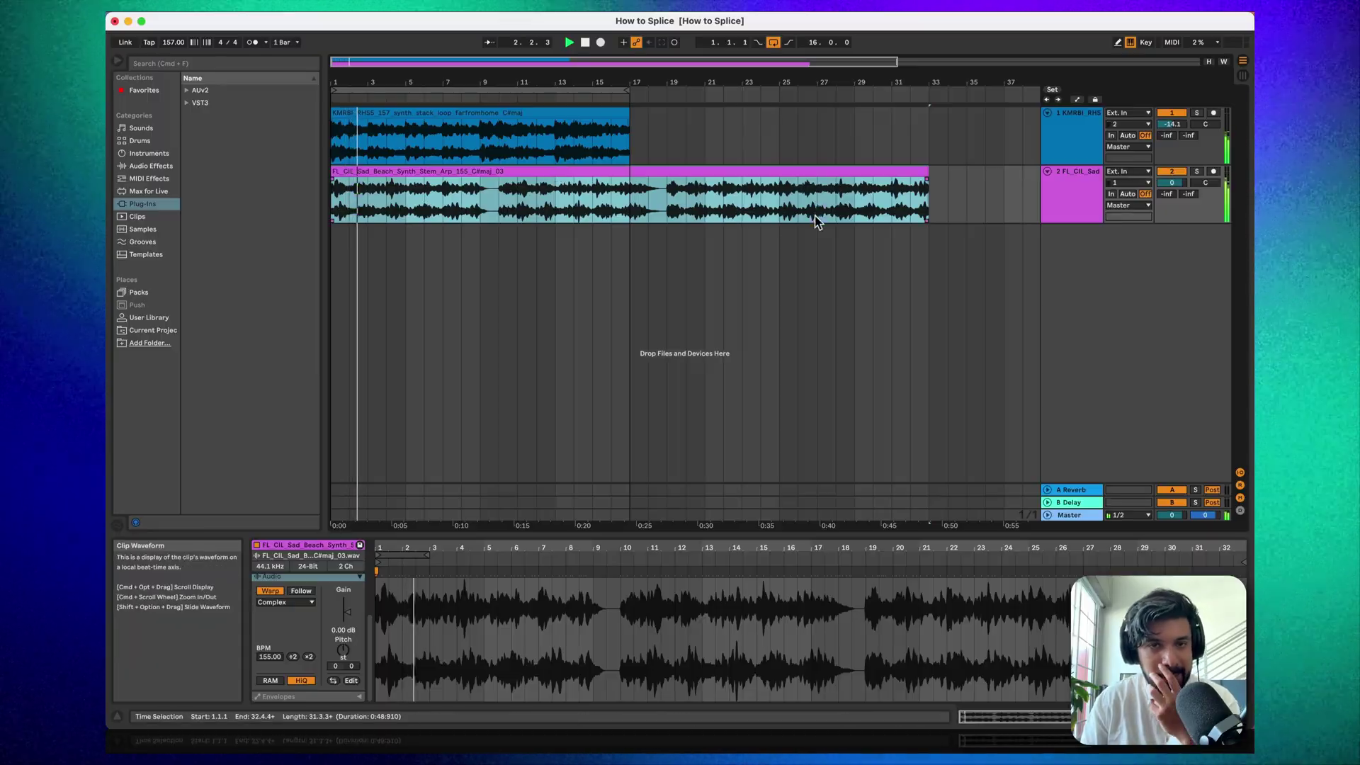
Step: Shorten the arp clip to 16 bars so it ends at bar 17 with the synth stack clip
left_click(814, 232)
left_click(925, 174)
left_click_drag(925, 174, 628, 189)
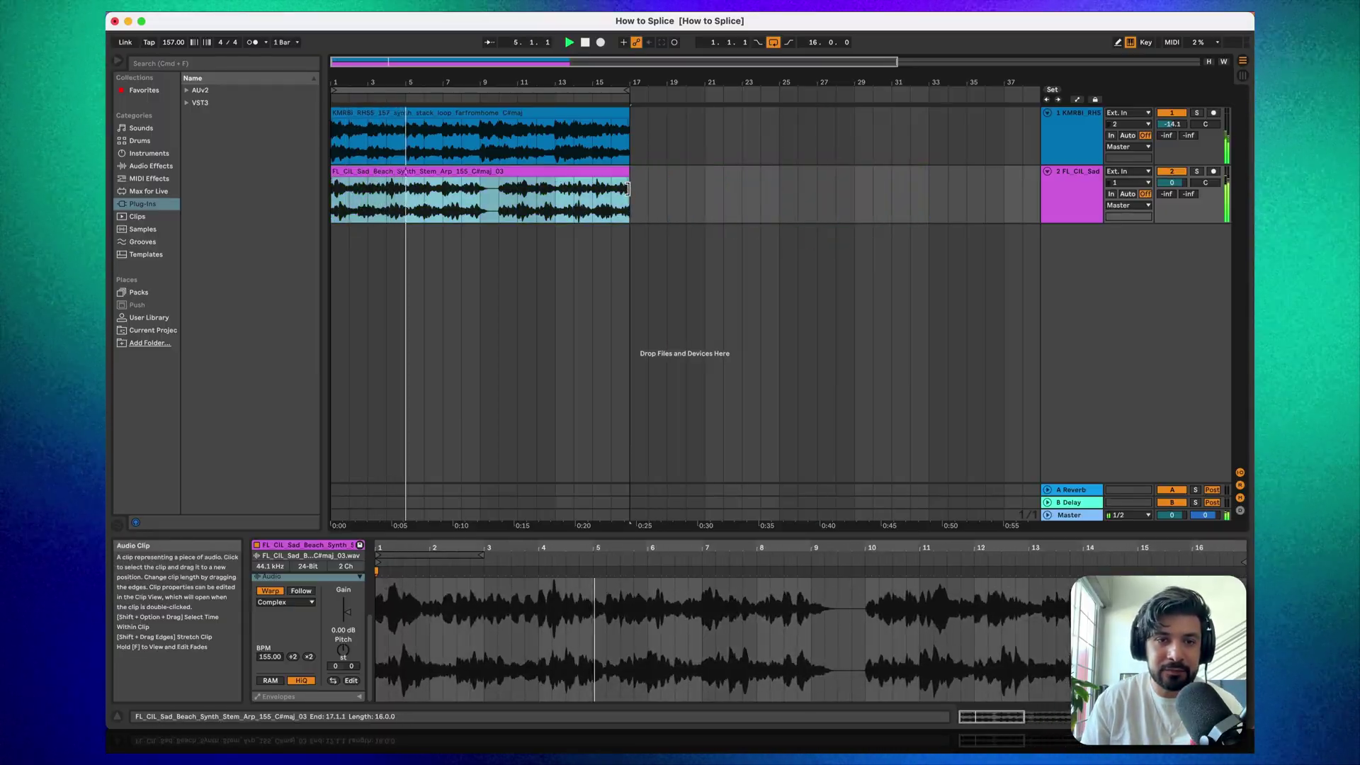
left_click(712, 227)
key("w")
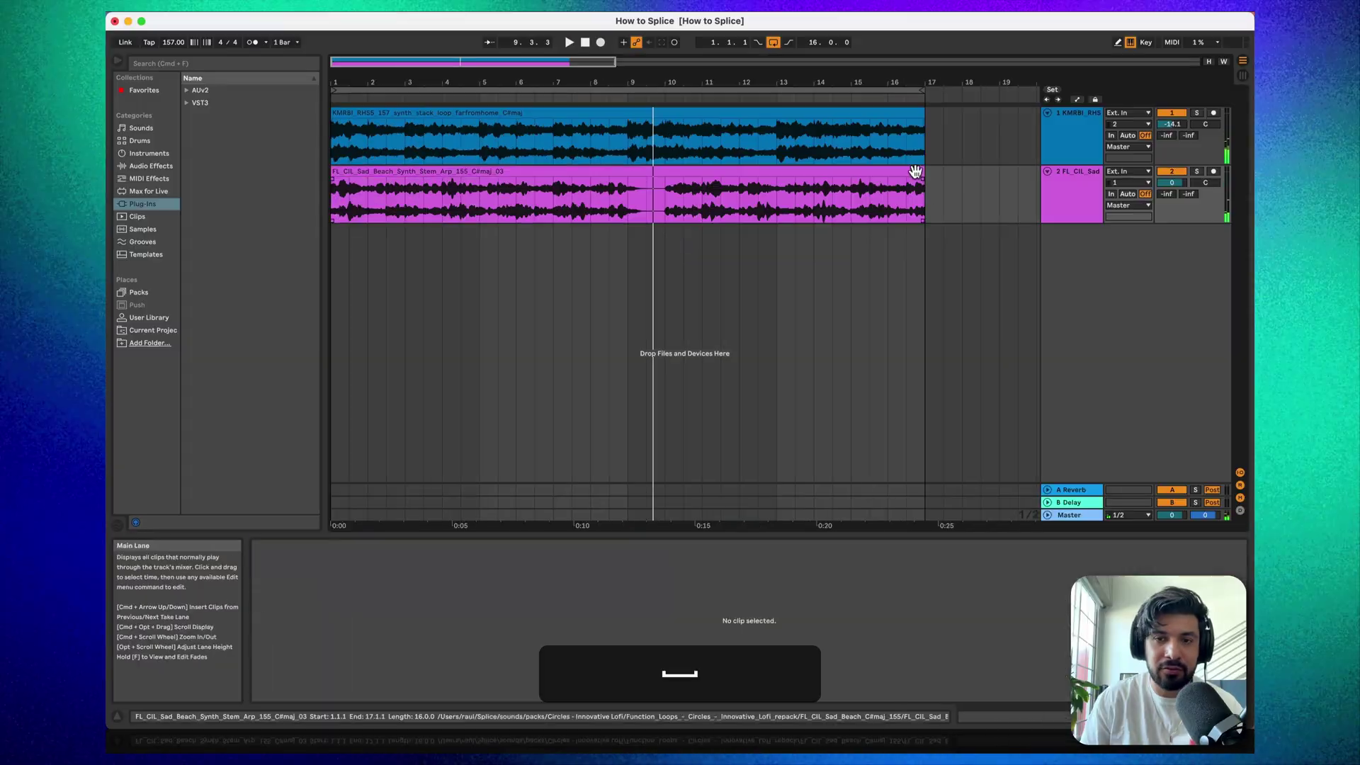
Step: Shorten the arp clip to four bars and repeat it three times back to back, filling the track to bar 17
left_click_drag(921, 174, 474, 202)
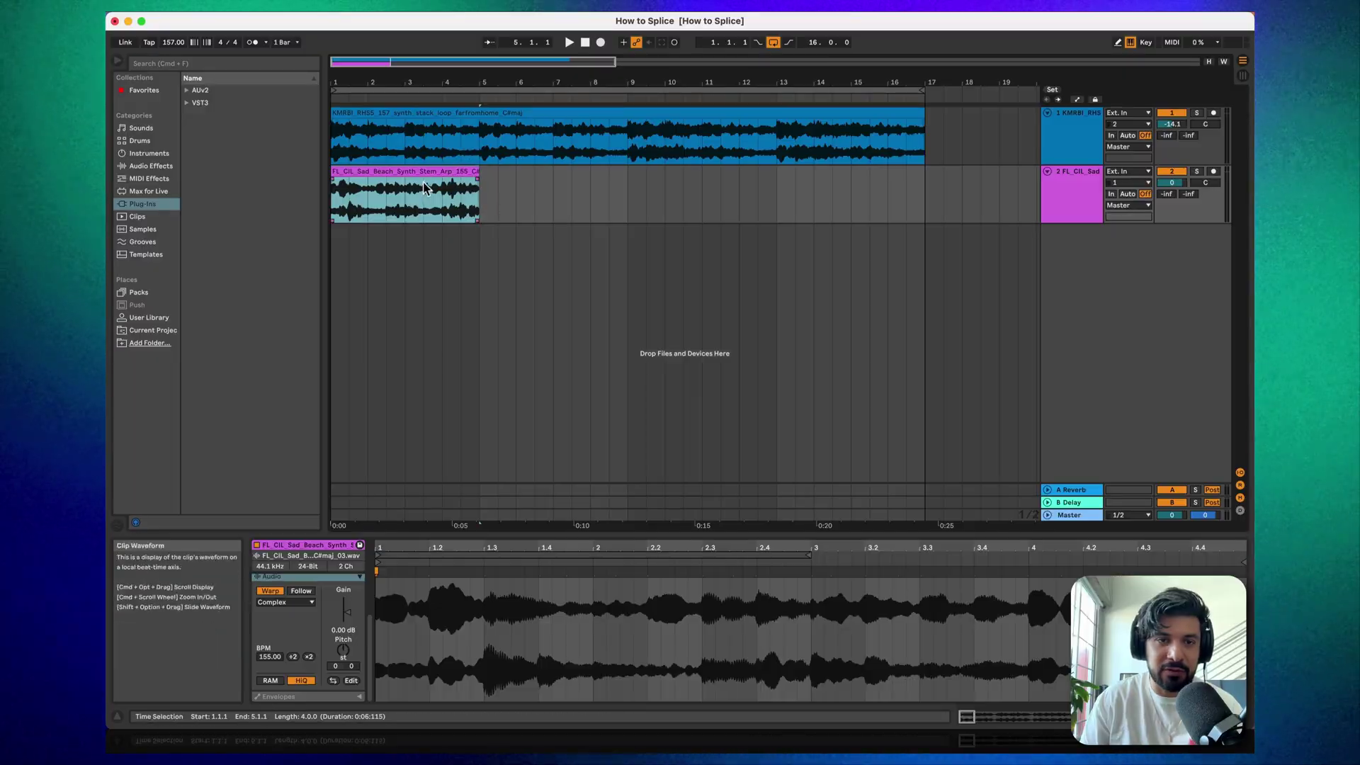
left_click_drag(425, 172, 567, 178)
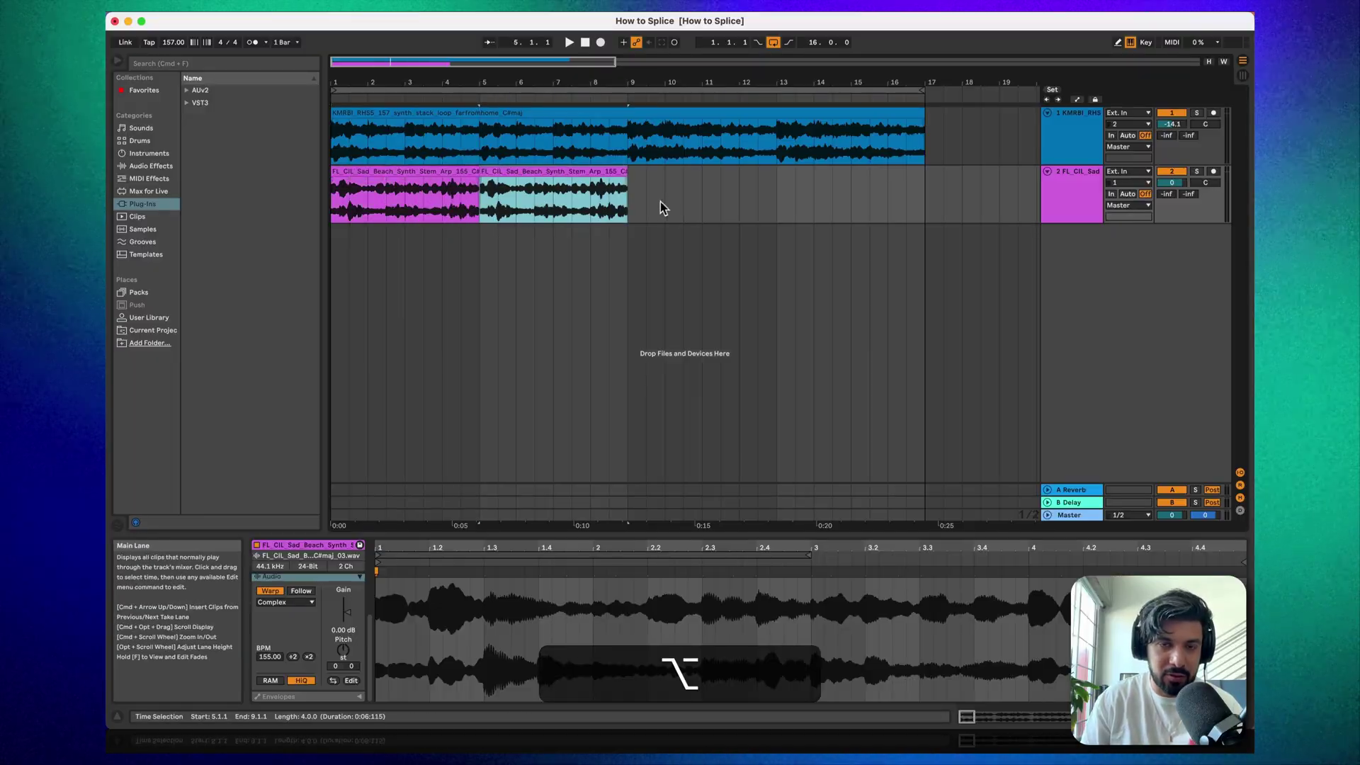
key("super+d")
key("super+d")
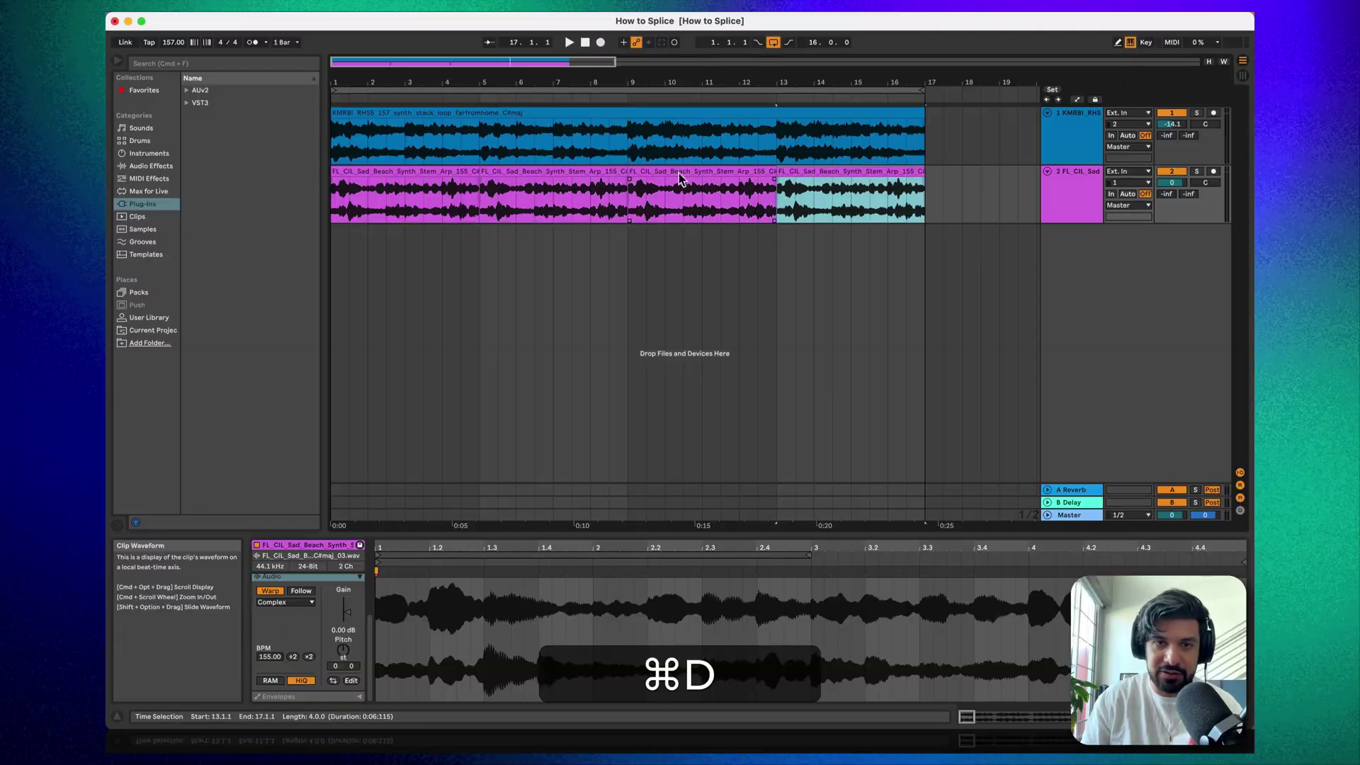
Step: Select everything in the arrangement and listen to both tracks playing together
key("super+a")
key("space")
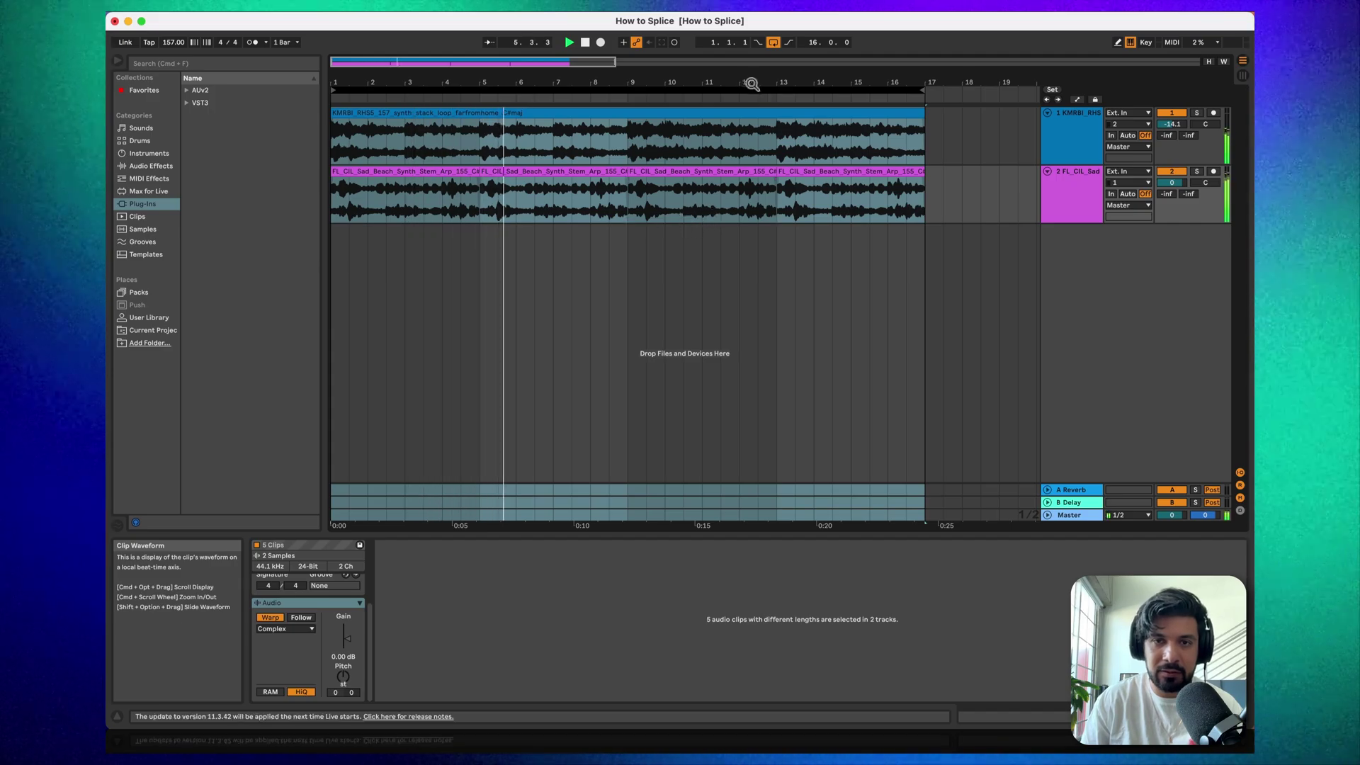
left_click_drag(753, 84, 623, 79)
key("space")
Step: Switch to Splice, remove the C# major key filter and filter the trap loops by drums
key("super+Tab")
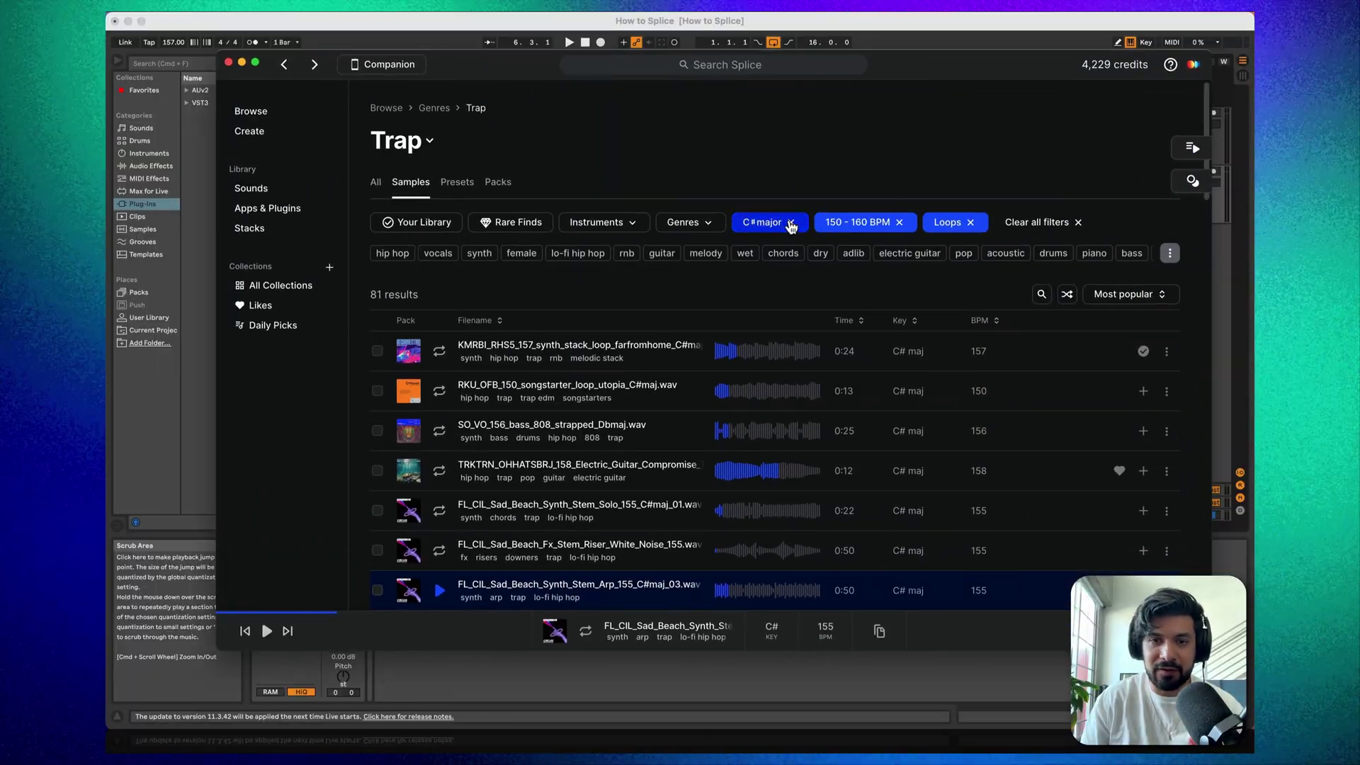
left_click(791, 224)
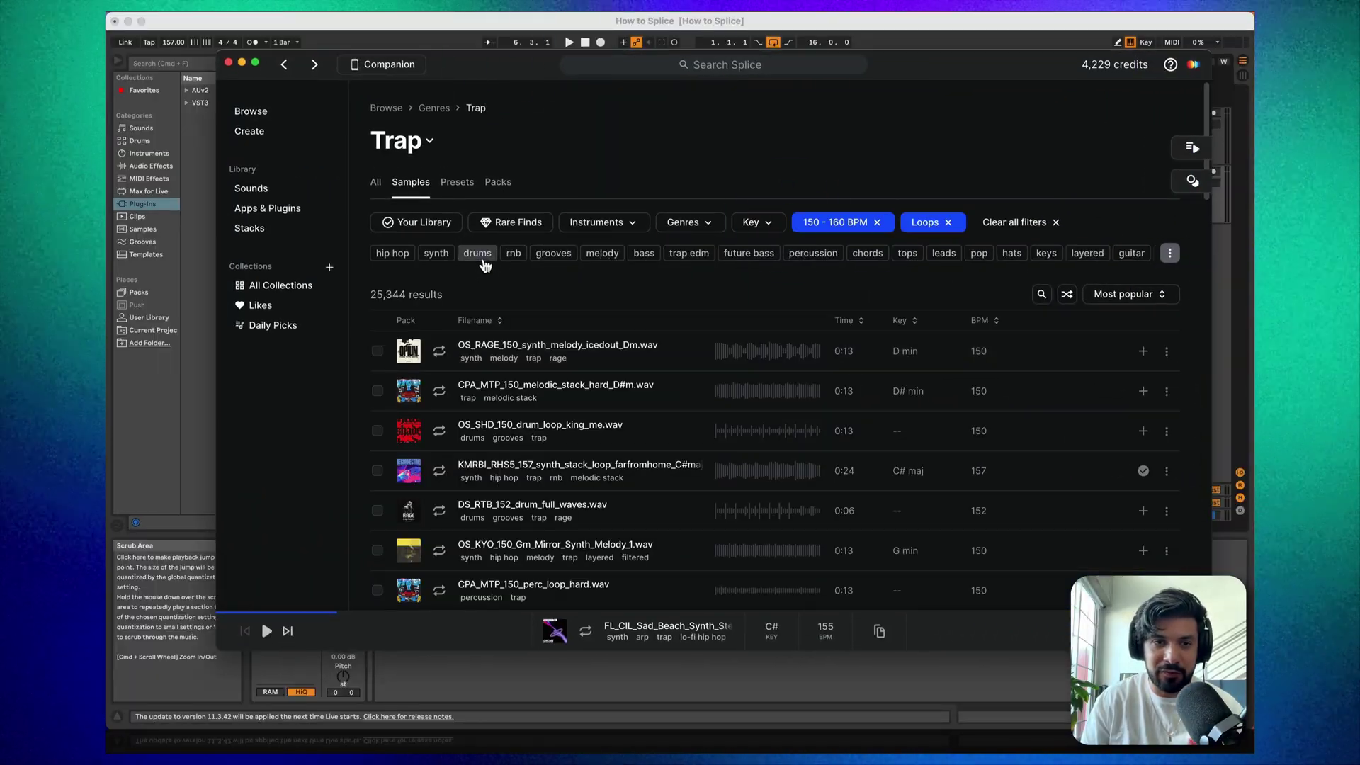
left_click(477, 255)
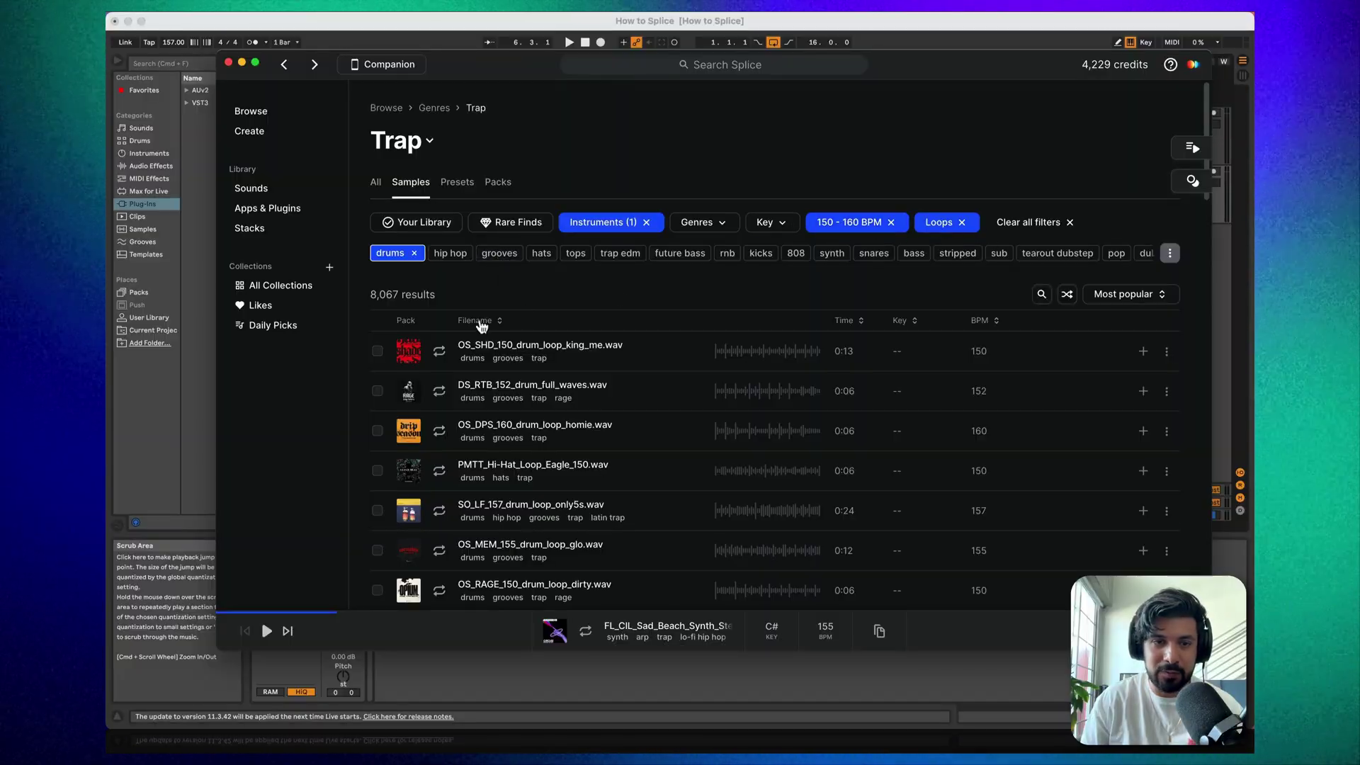
Step: Play the Ableton Live arrangement and audition the trap drum loops in Splice against it, down to SO_LF_157_drum_loop_only5s.wav
left_click(487, 26)
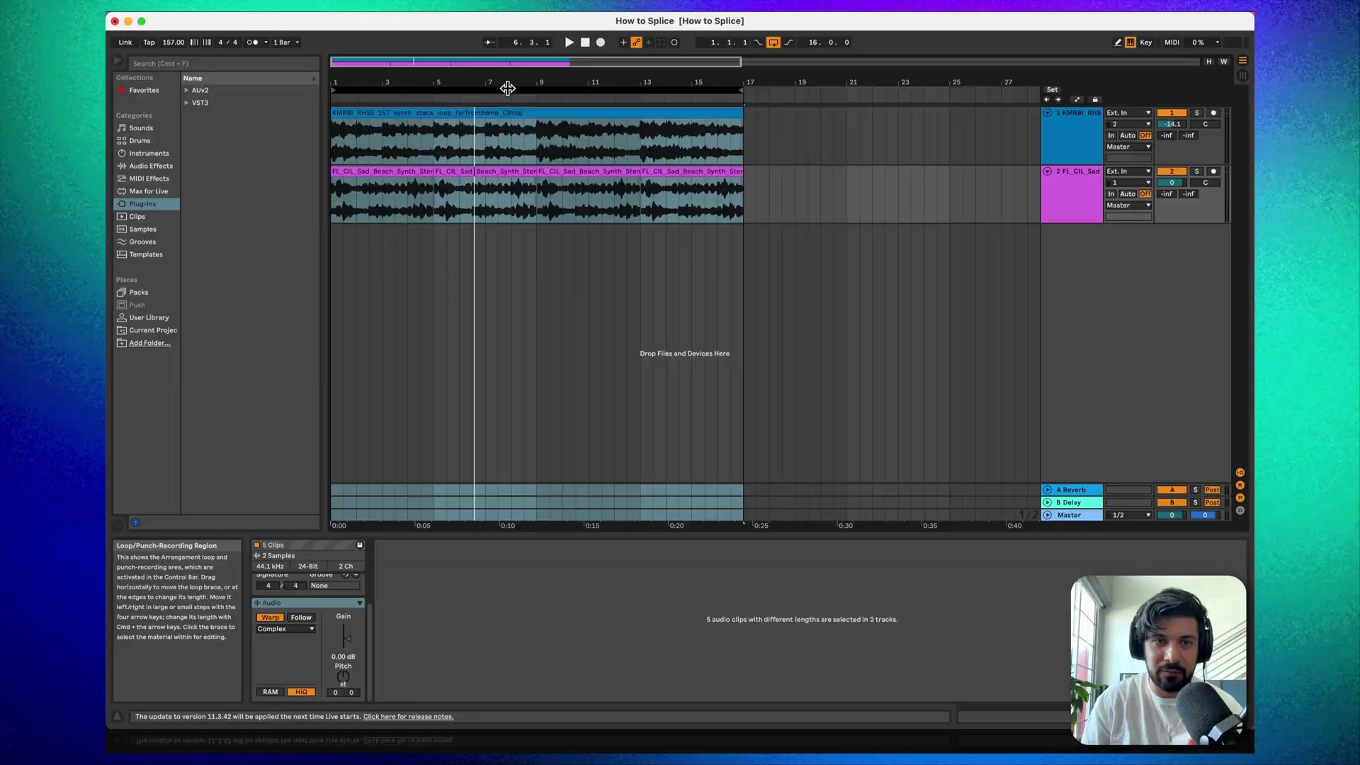
left_click(130, 279)
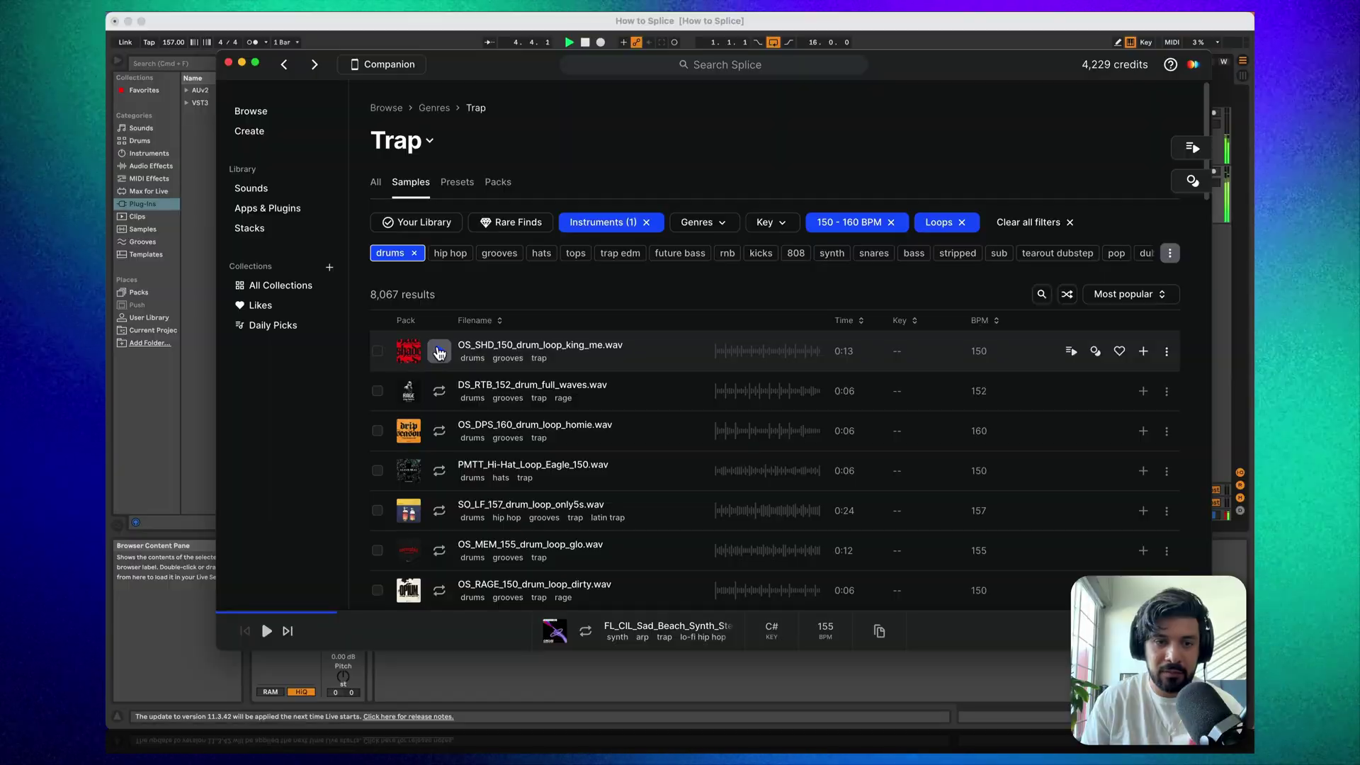
left_click(439, 353)
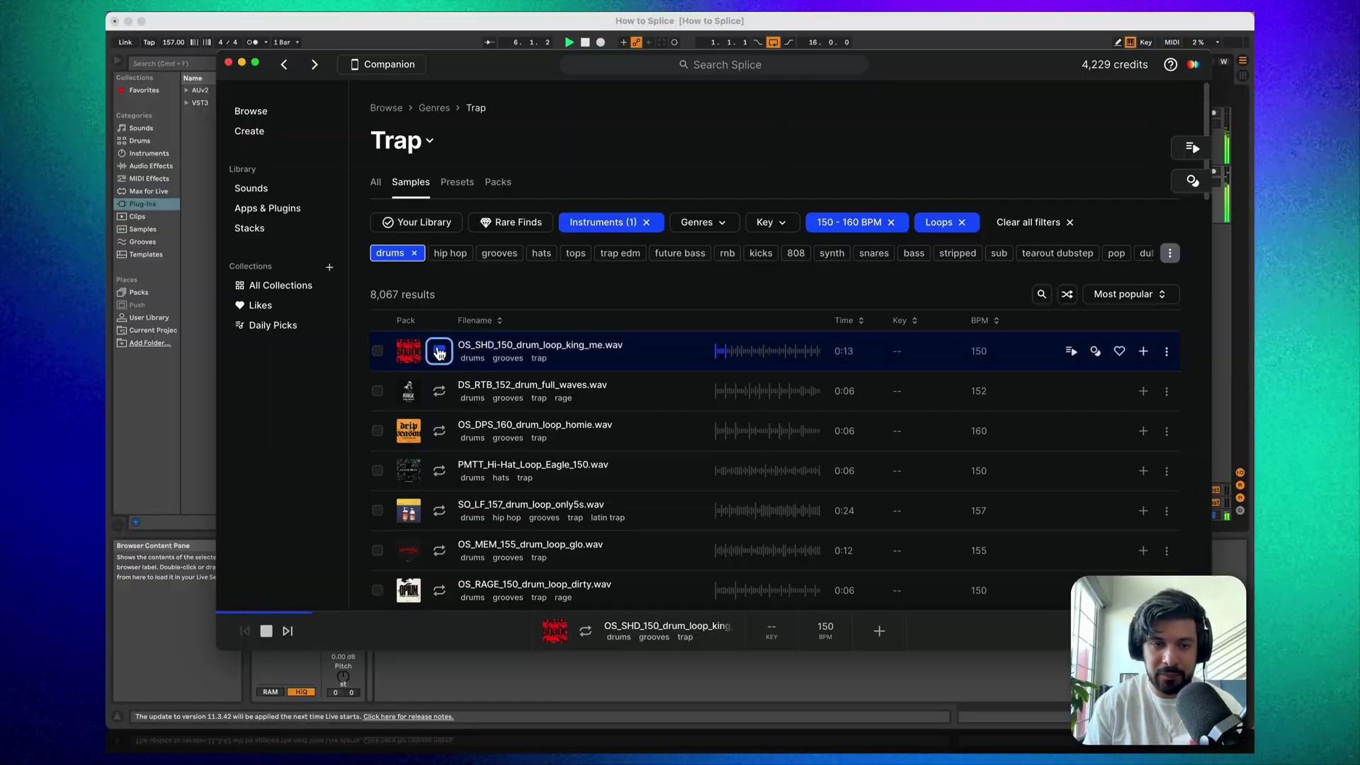
key("Down")
key("Down")
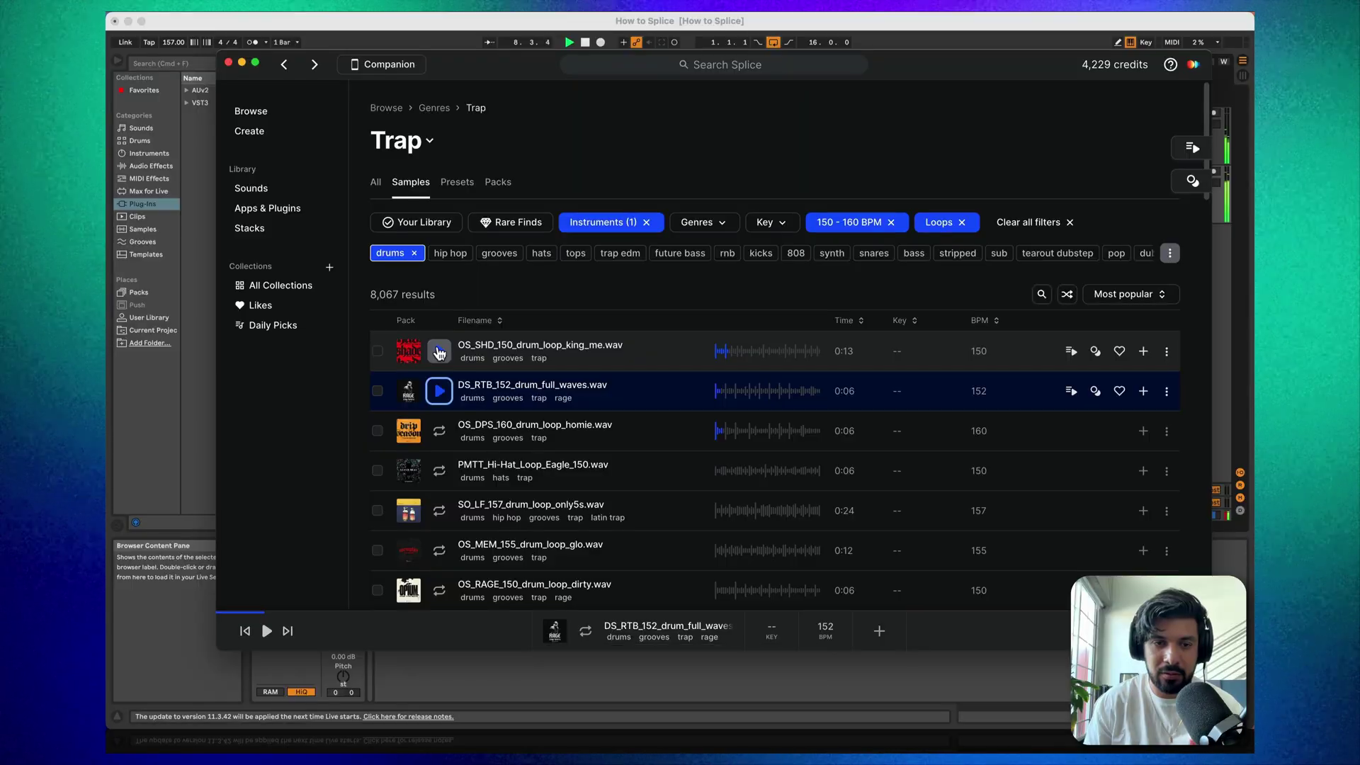
key("Down")
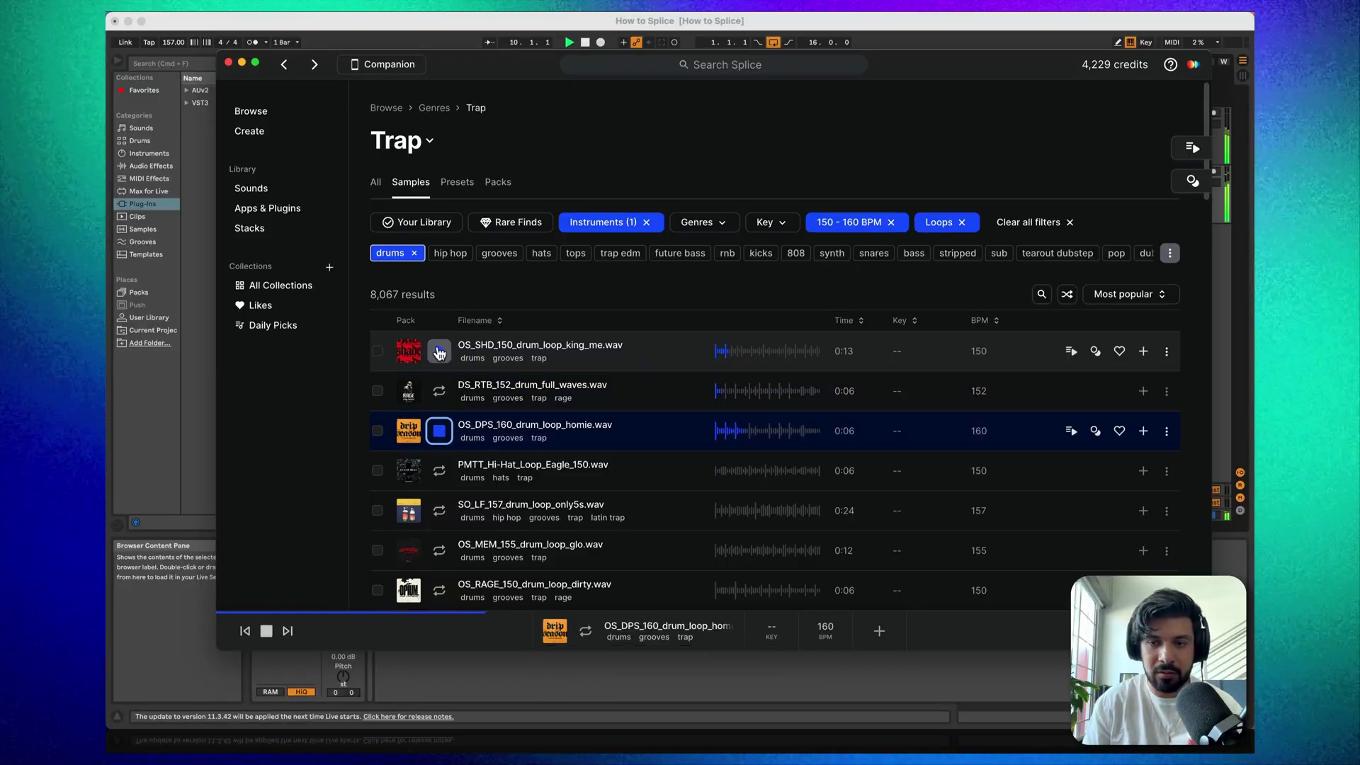
key("Down")
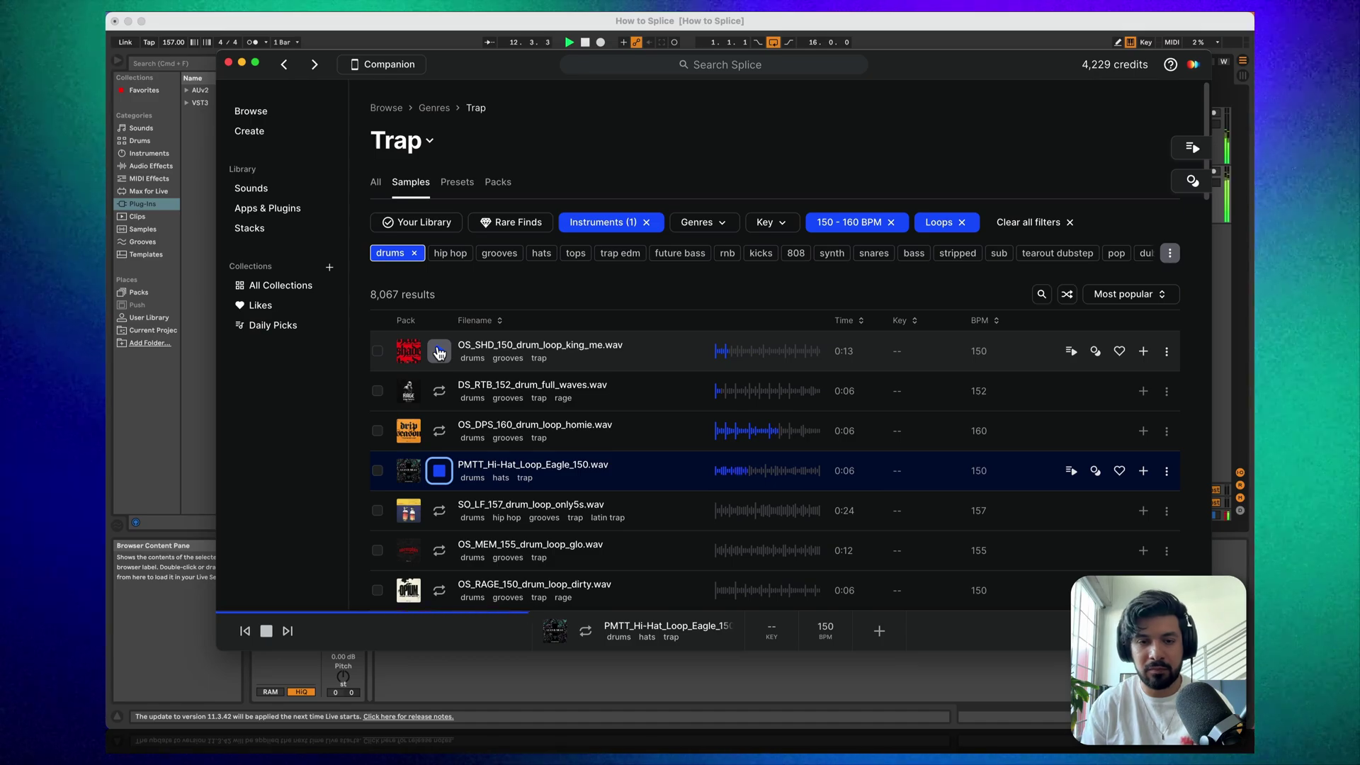
key("Down")
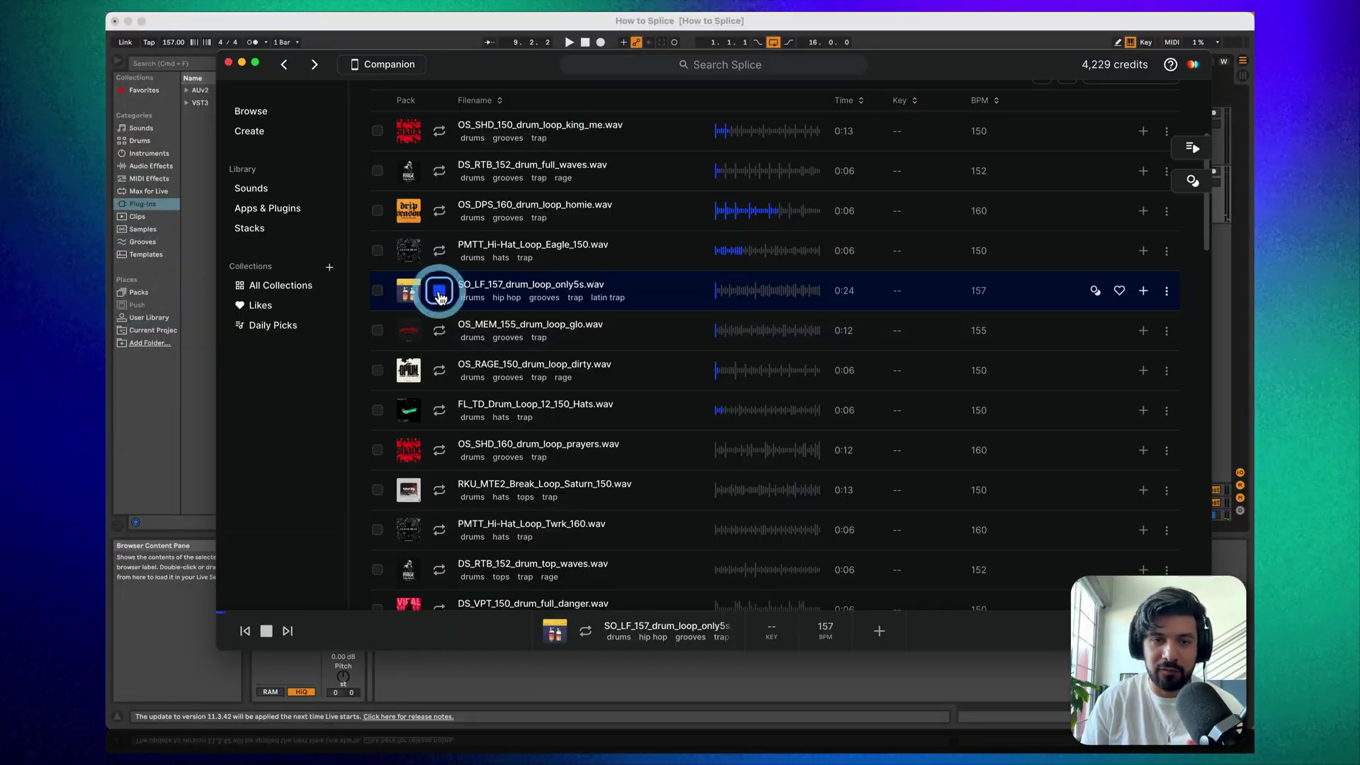
left_click(440, 292)
Step: Add SO_LF_157_drum_loop_only5s.wav to the library and place it on a new track at bar 1 of the Live arrangement
left_click(1142, 291)
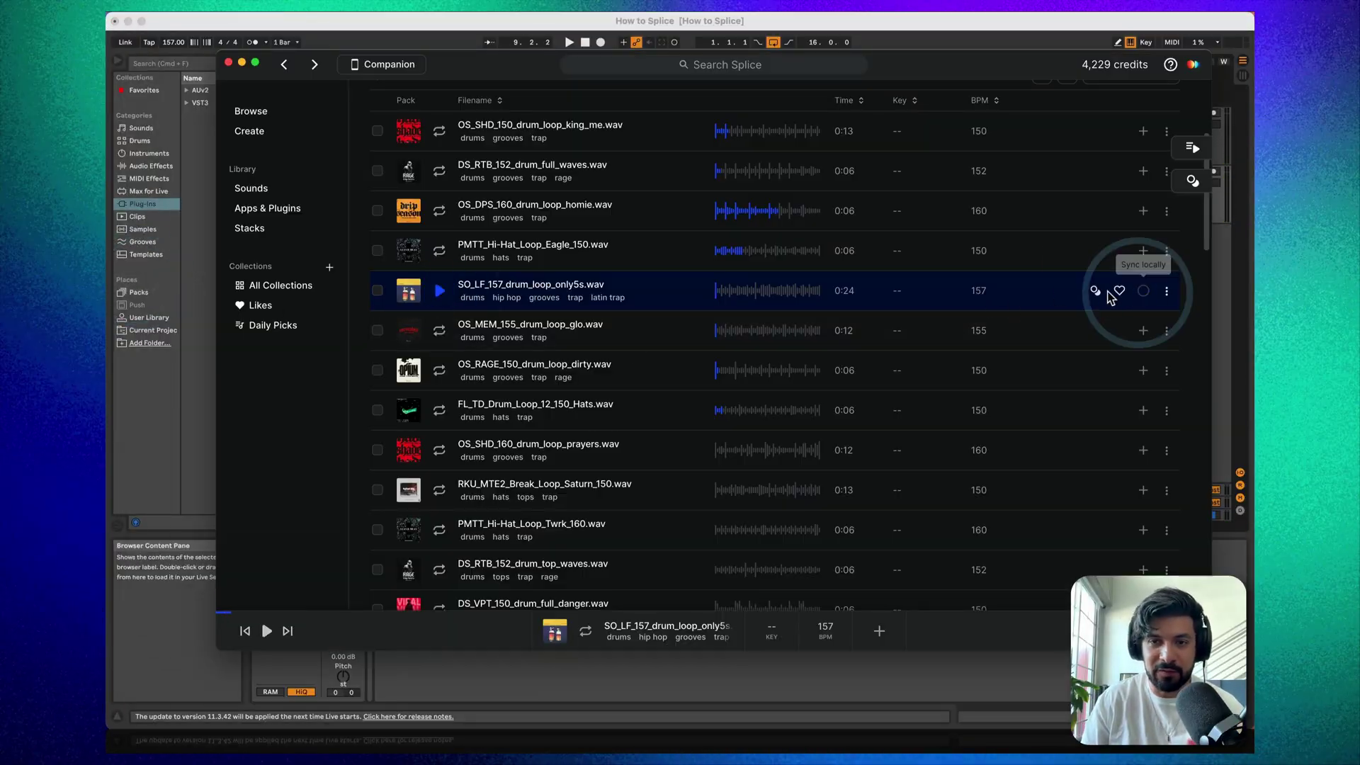
left_click_drag(485, 64, 823, 95)
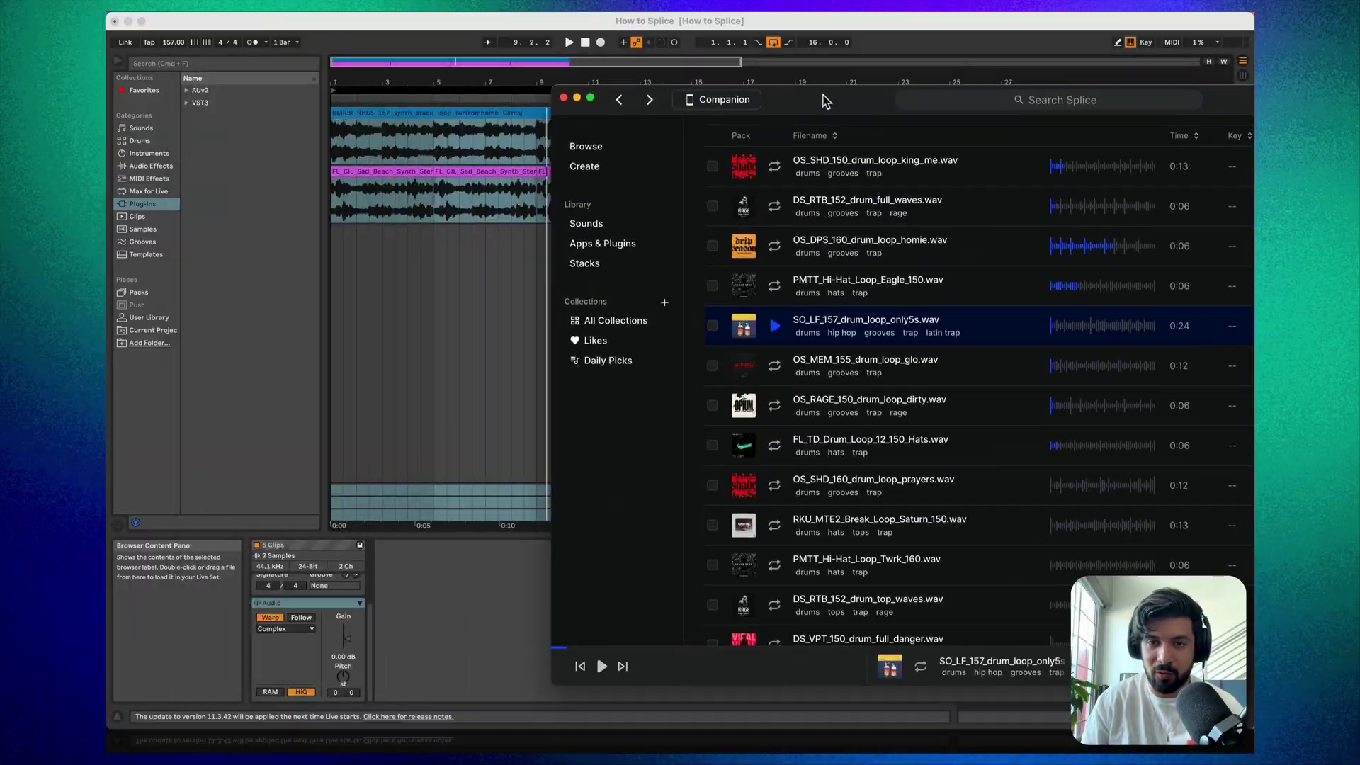
left_click_drag(876, 317, 383, 240)
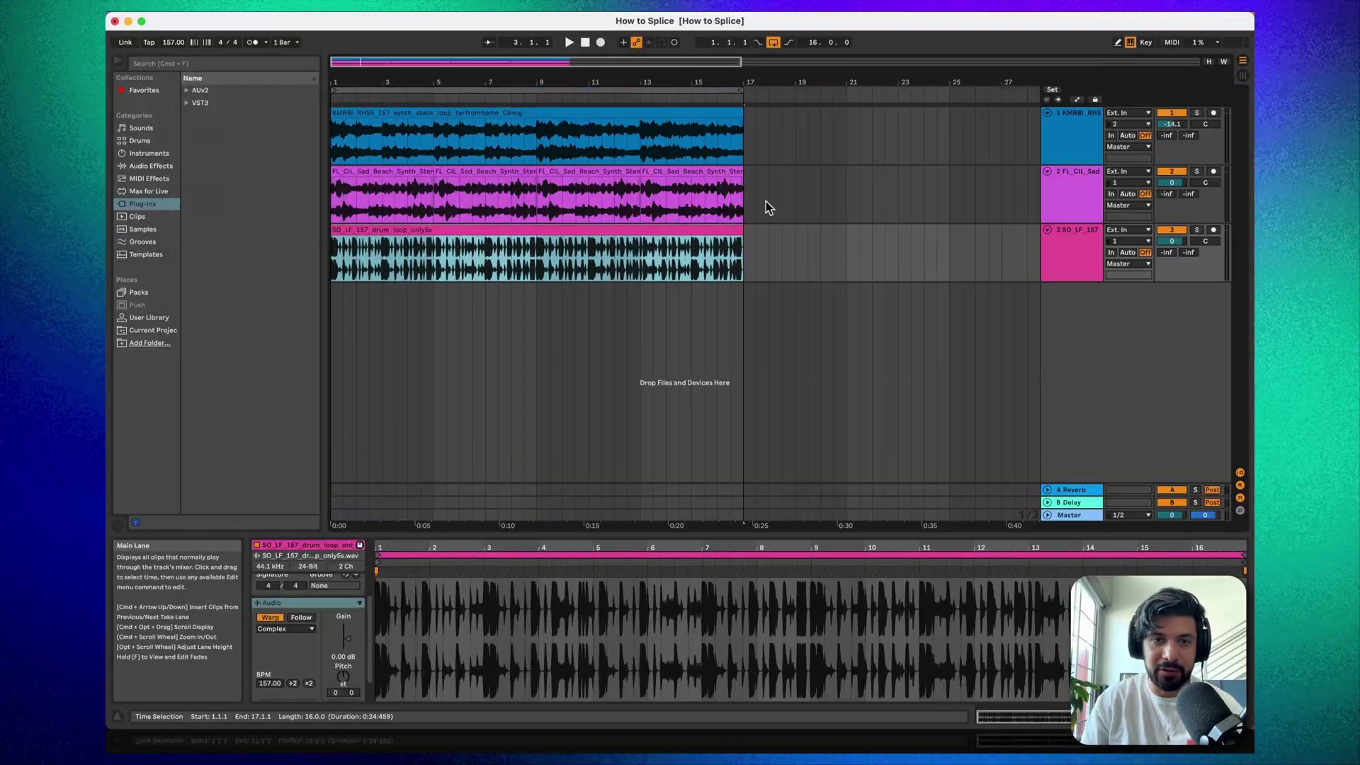
Step: Play the three tracks, lower the arp track to -4.2 dB and the drum track to -1.9 dB, and expand the master track
key("space")
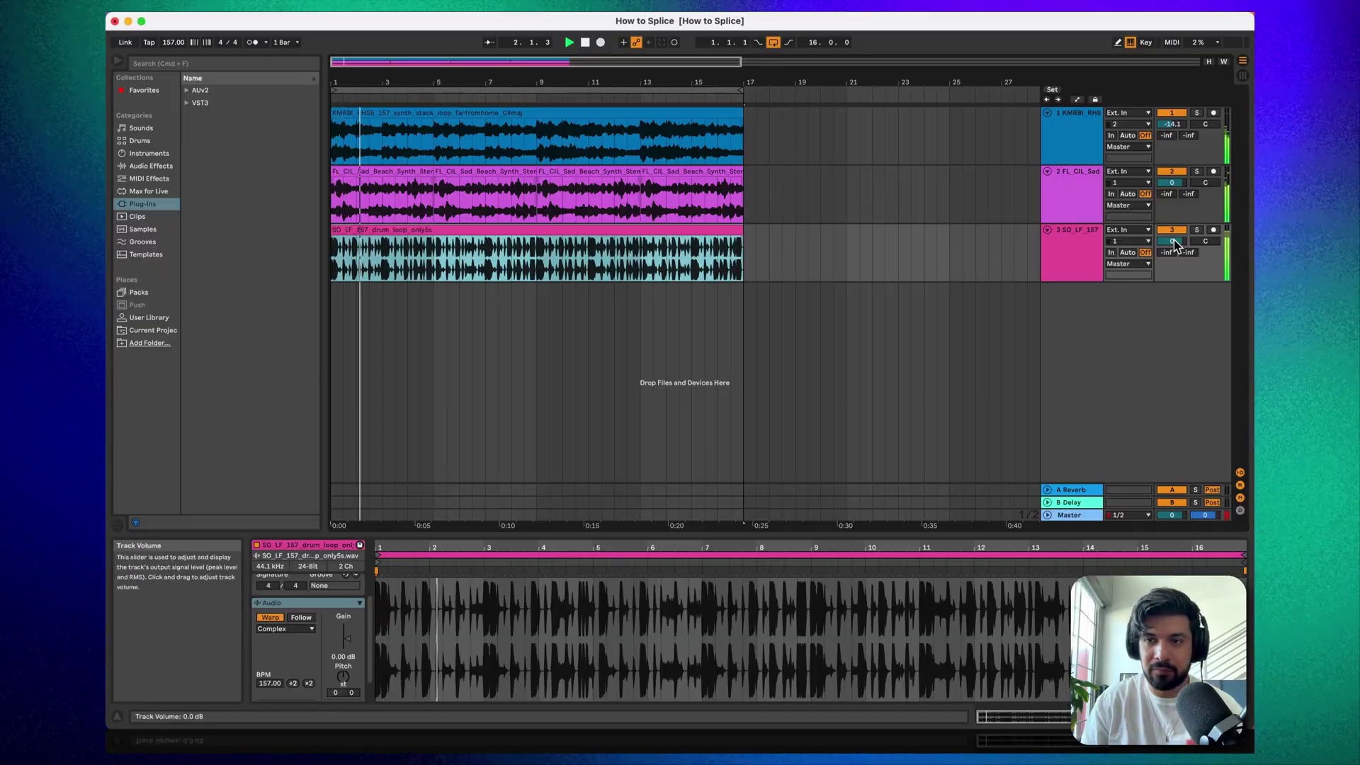
left_click_drag(1172, 182, 1172, 195)
left_click_drag(1172, 240, 1172, 249)
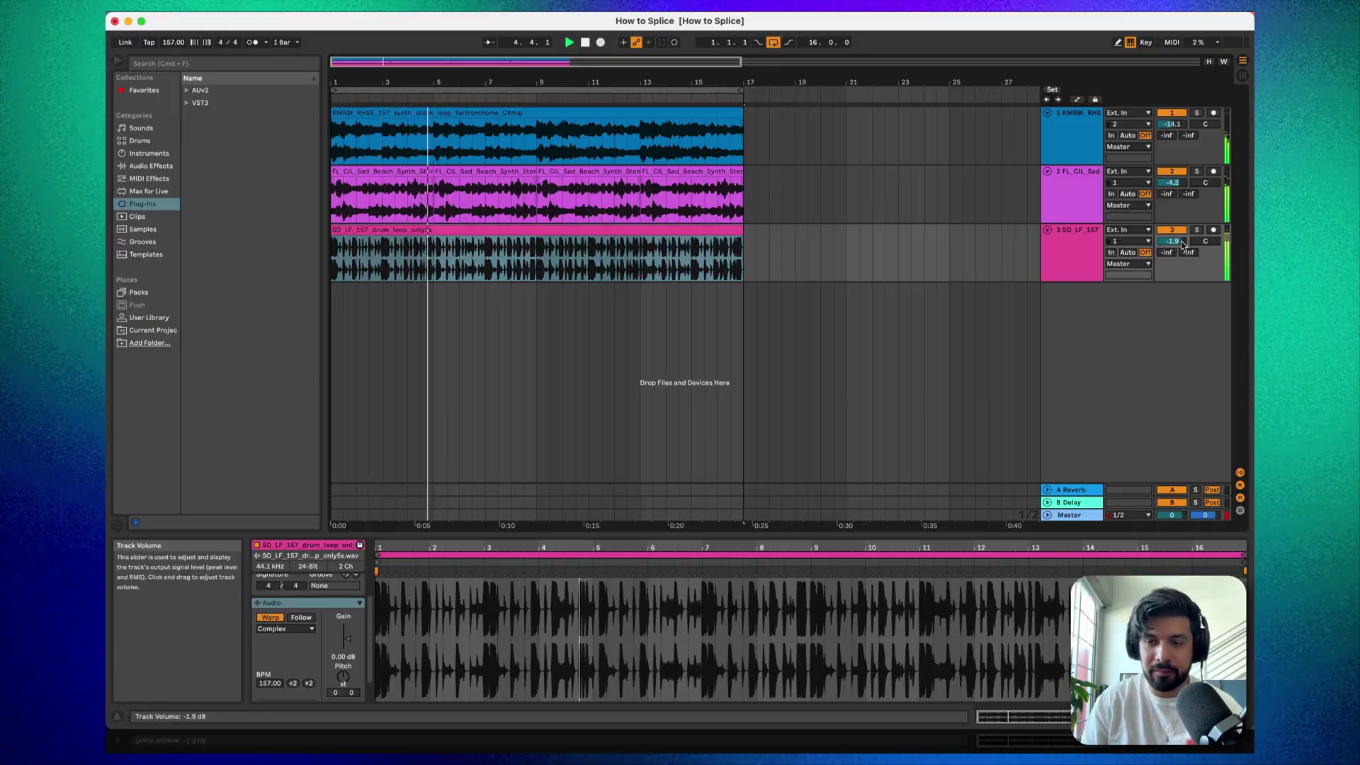
key("space")
left_click(1047, 515)
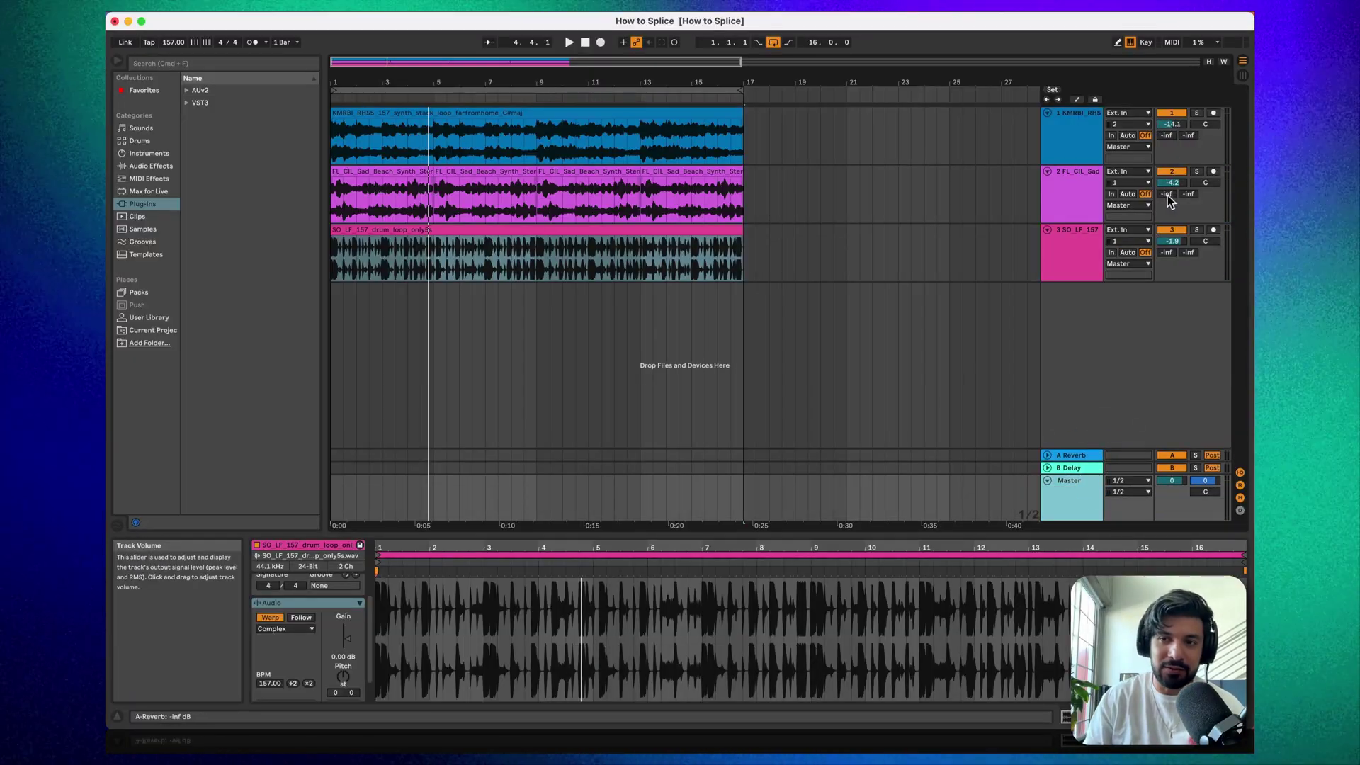
Step: Rebalance the mix by lowering the arp track to -9.1 dB and the synth stack to -14.5 dB, and turning the drum track down further
key("space")
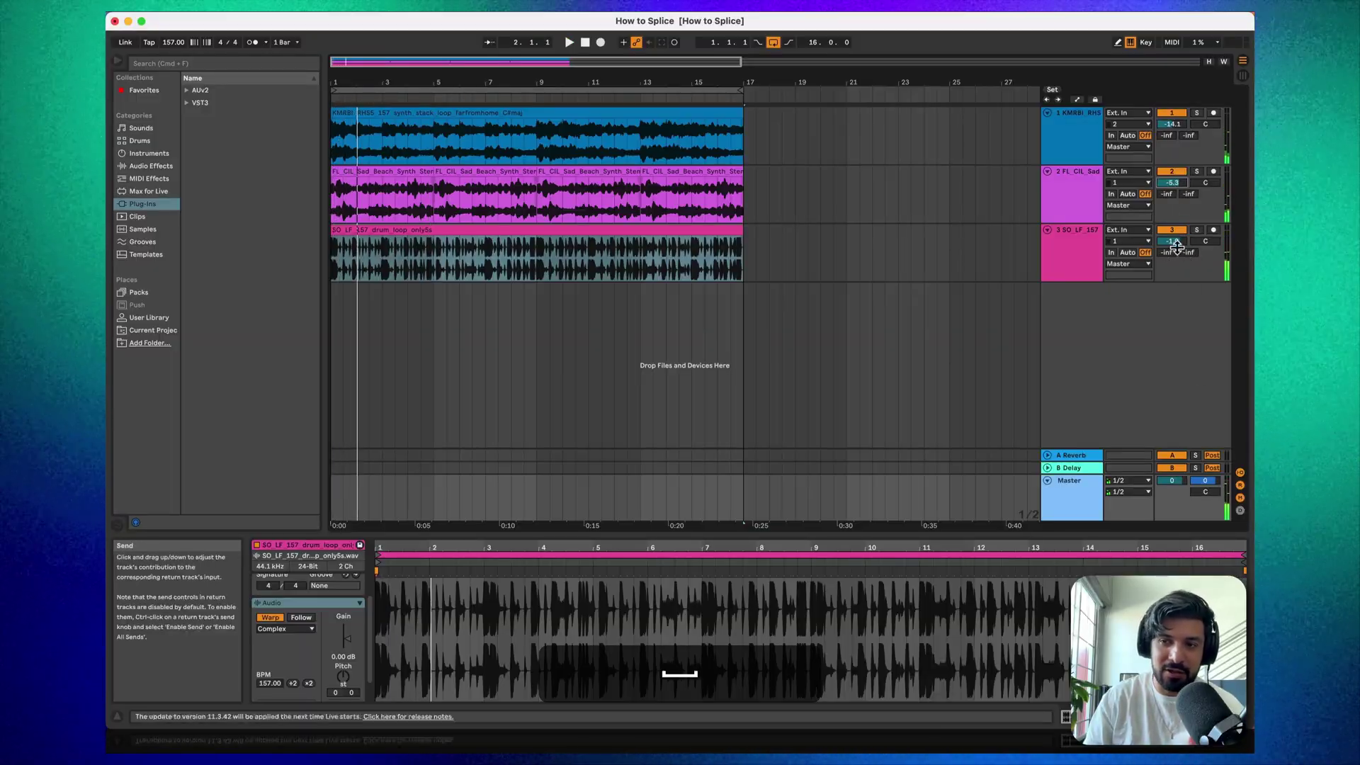
left_click_drag(1176, 245, 1176, 256)
left_click_drag(1174, 183, 1174, 201)
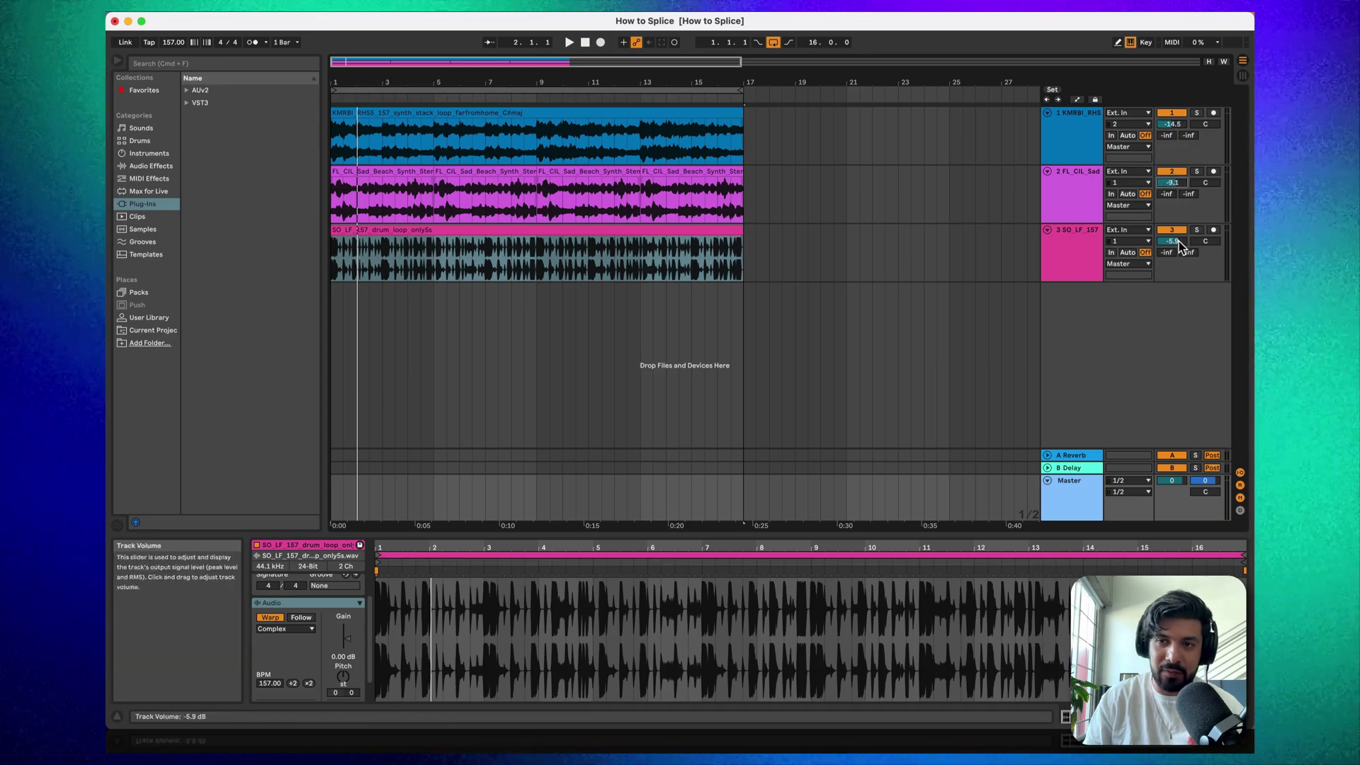
left_click_drag(1179, 241, 1179, 244)
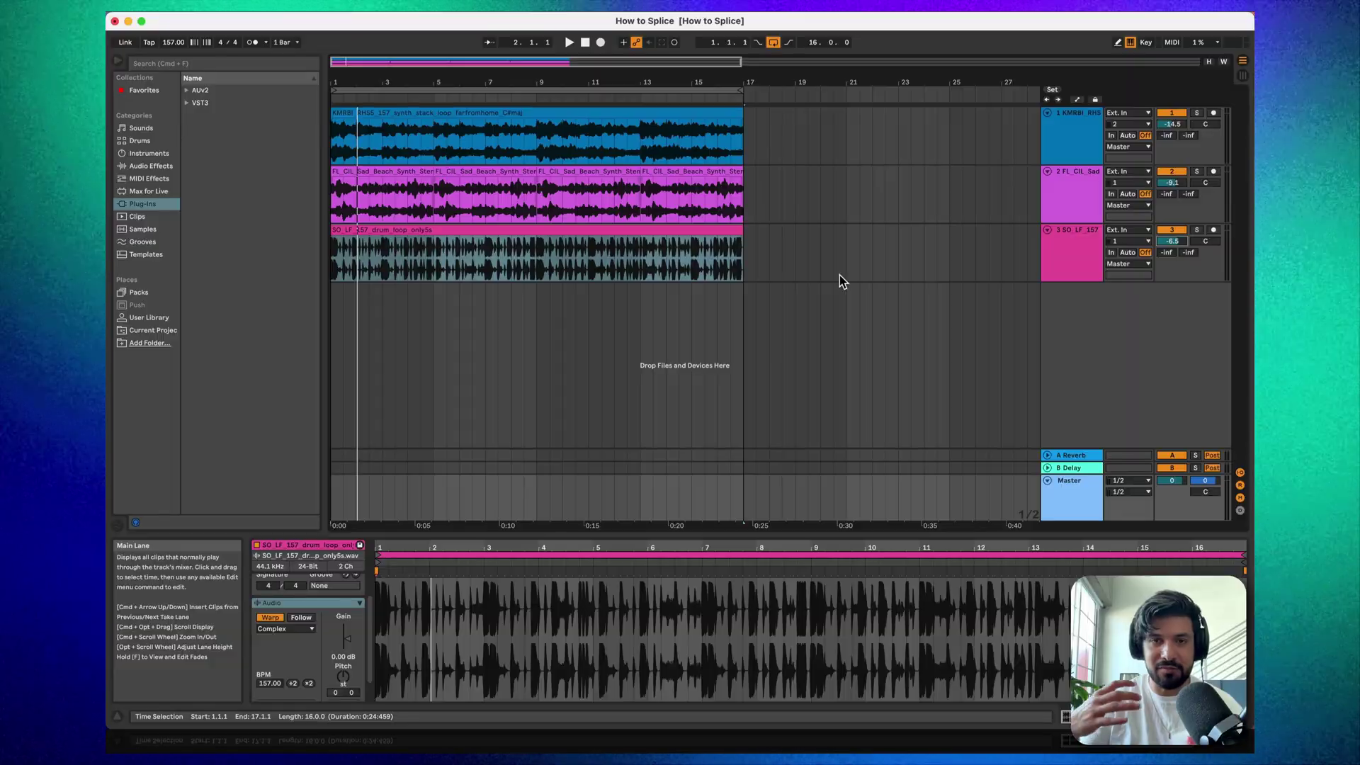
Step: Listen to the three layered tracks together and select the looped region from bar 1 to bar 17
key("space")
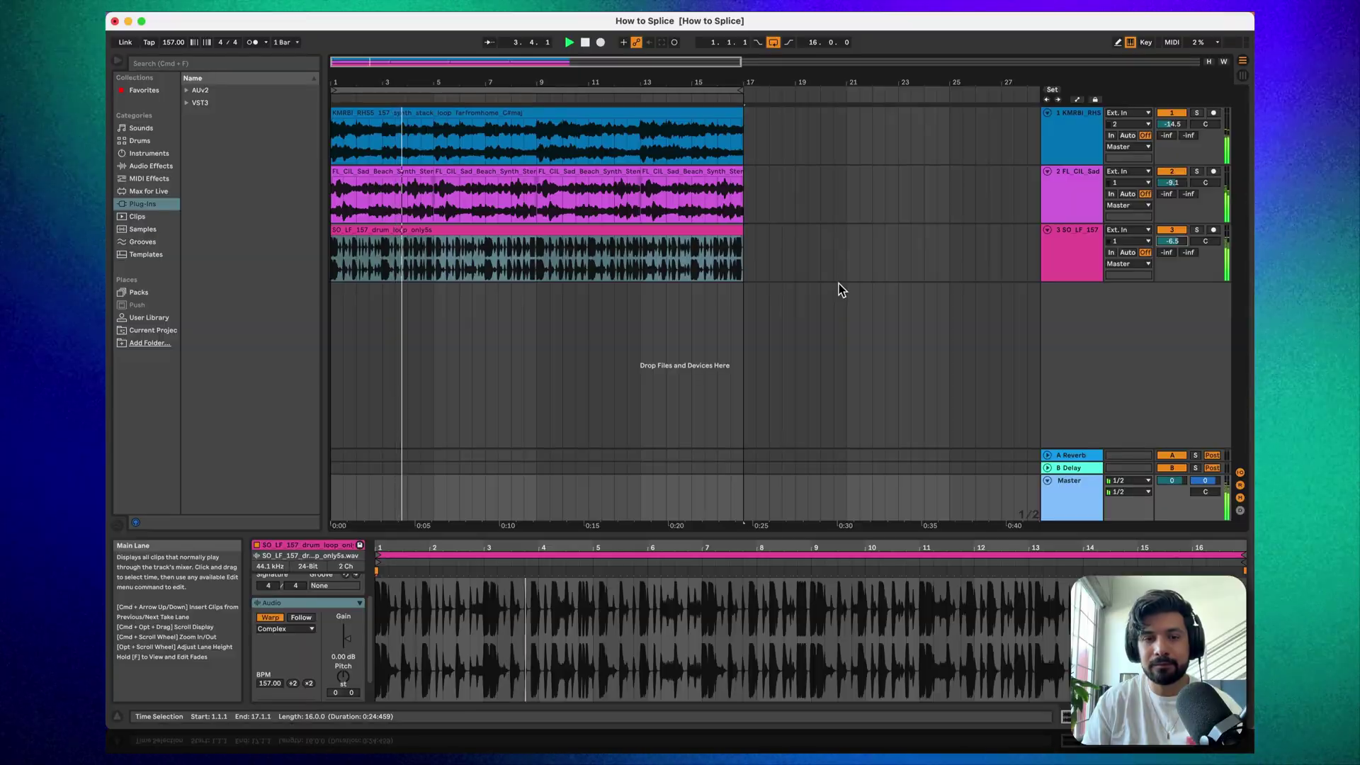
left_click(839, 283)
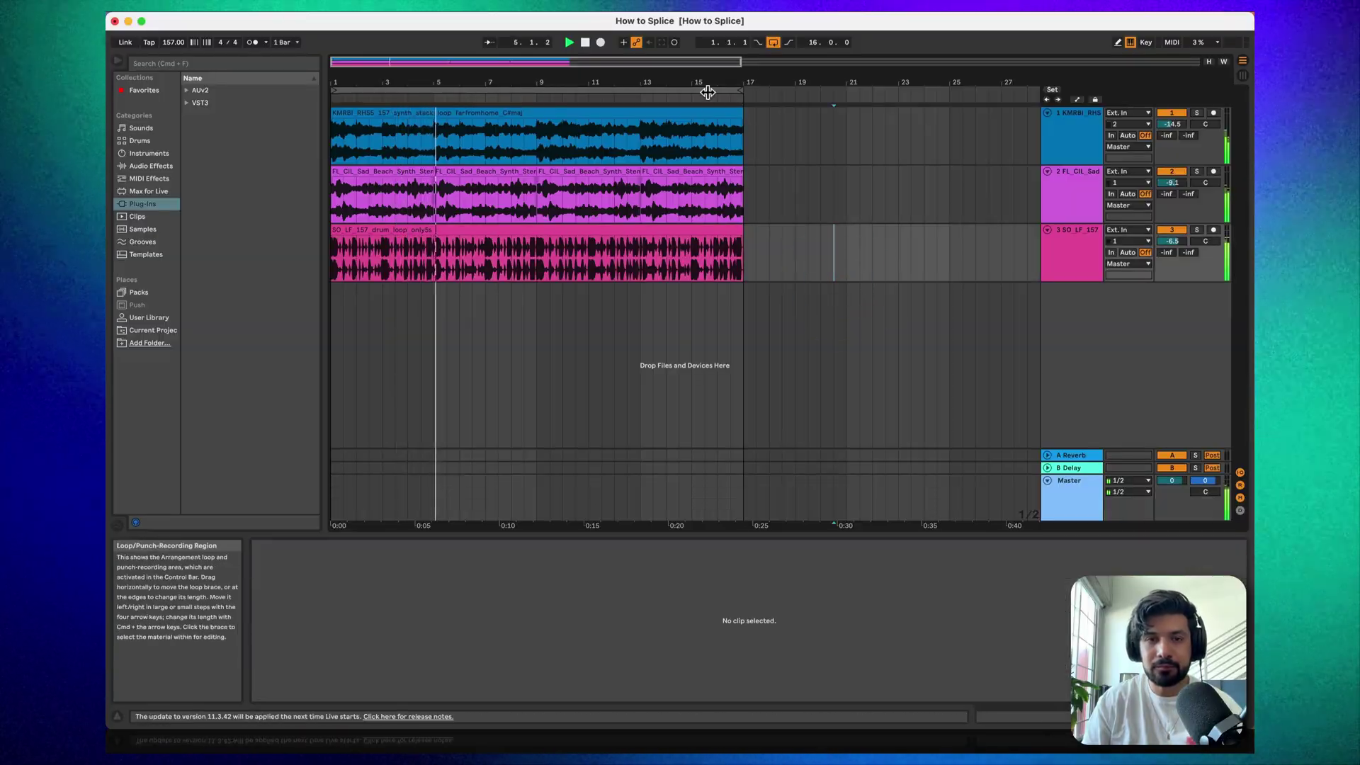
left_click(706, 88)
key("z")
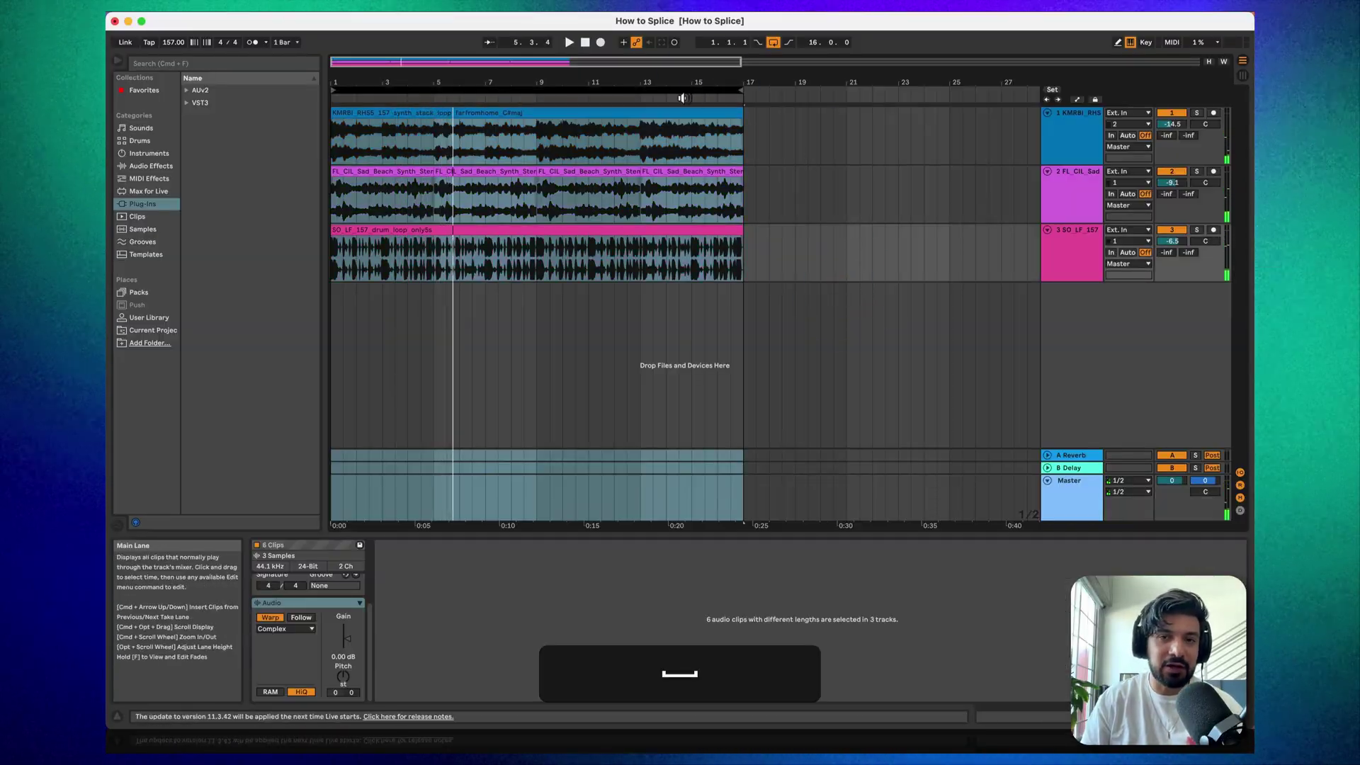
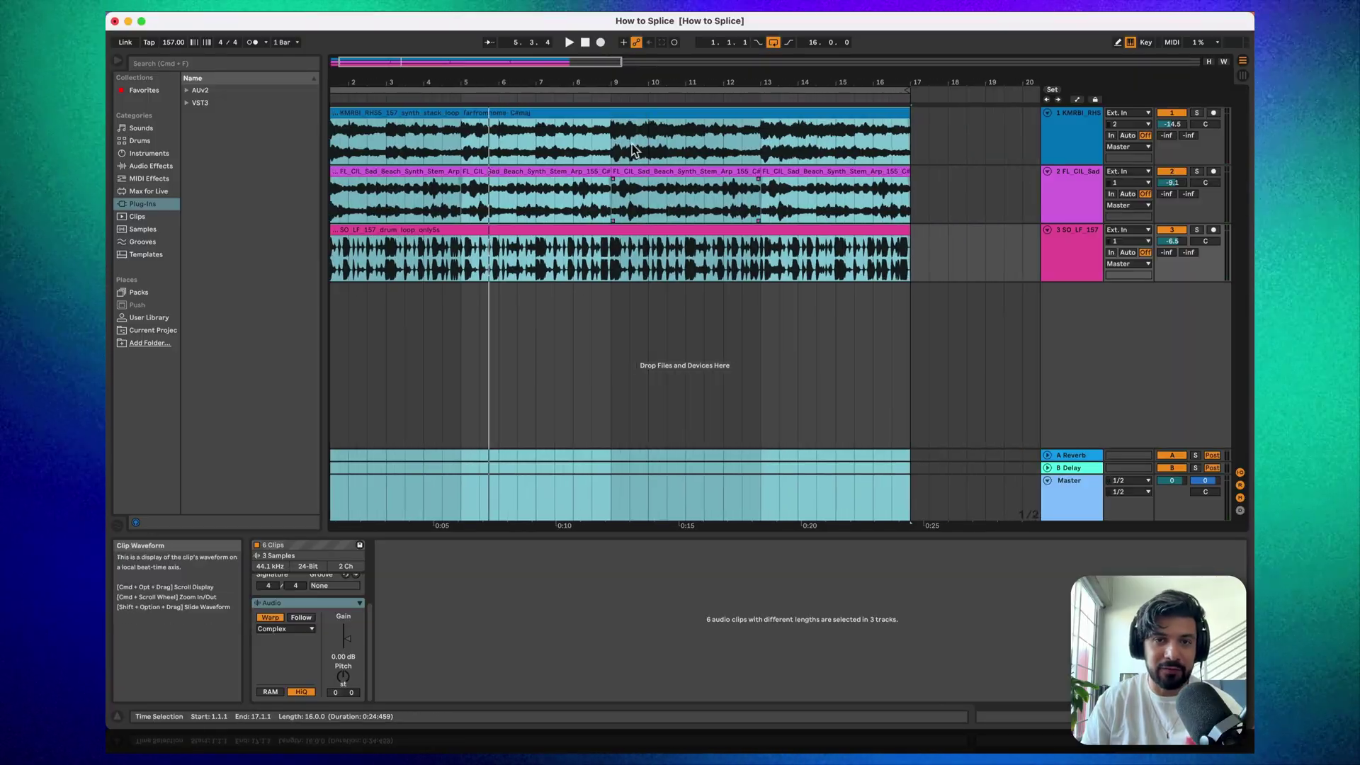
left_click(611, 88)
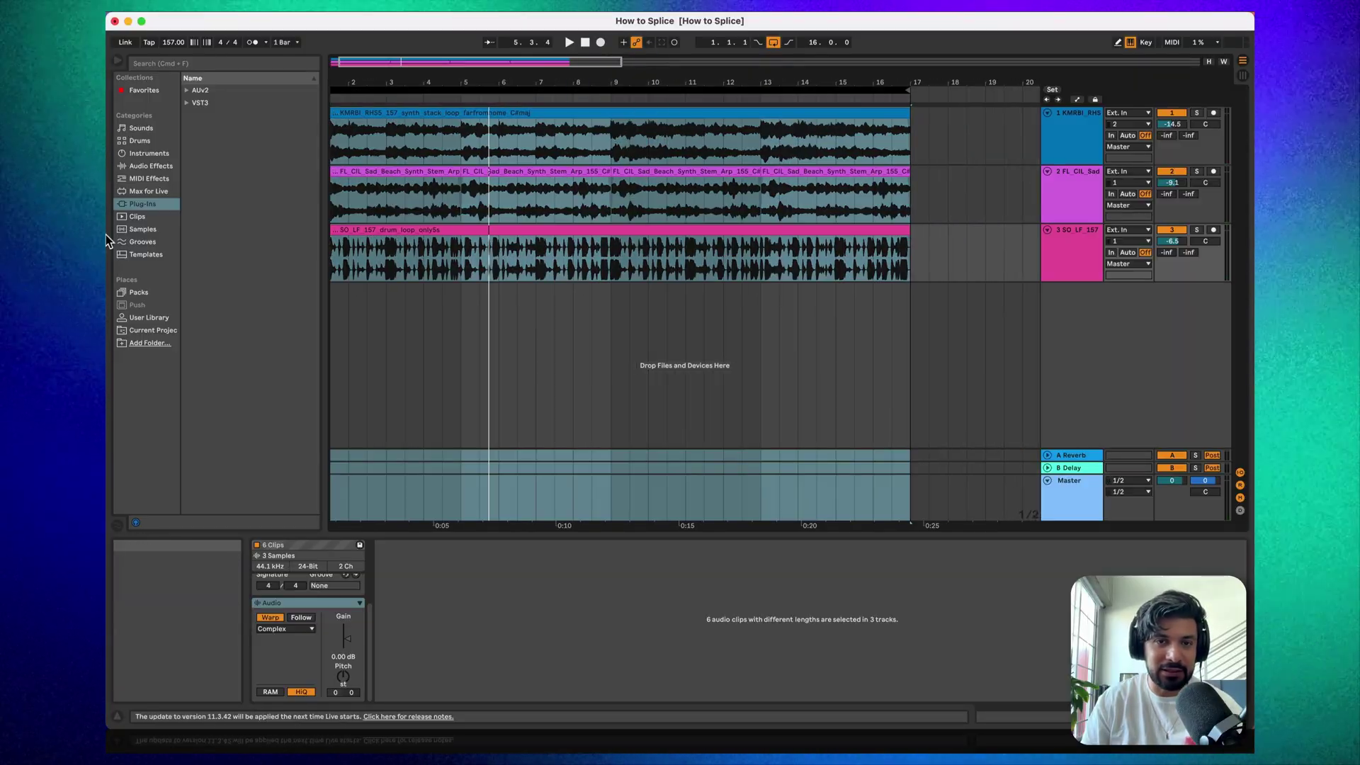
Step: Switch to Splice and replace the drums filter on the trap loops with the bass and 808 tags
mouse_move(106, 236)
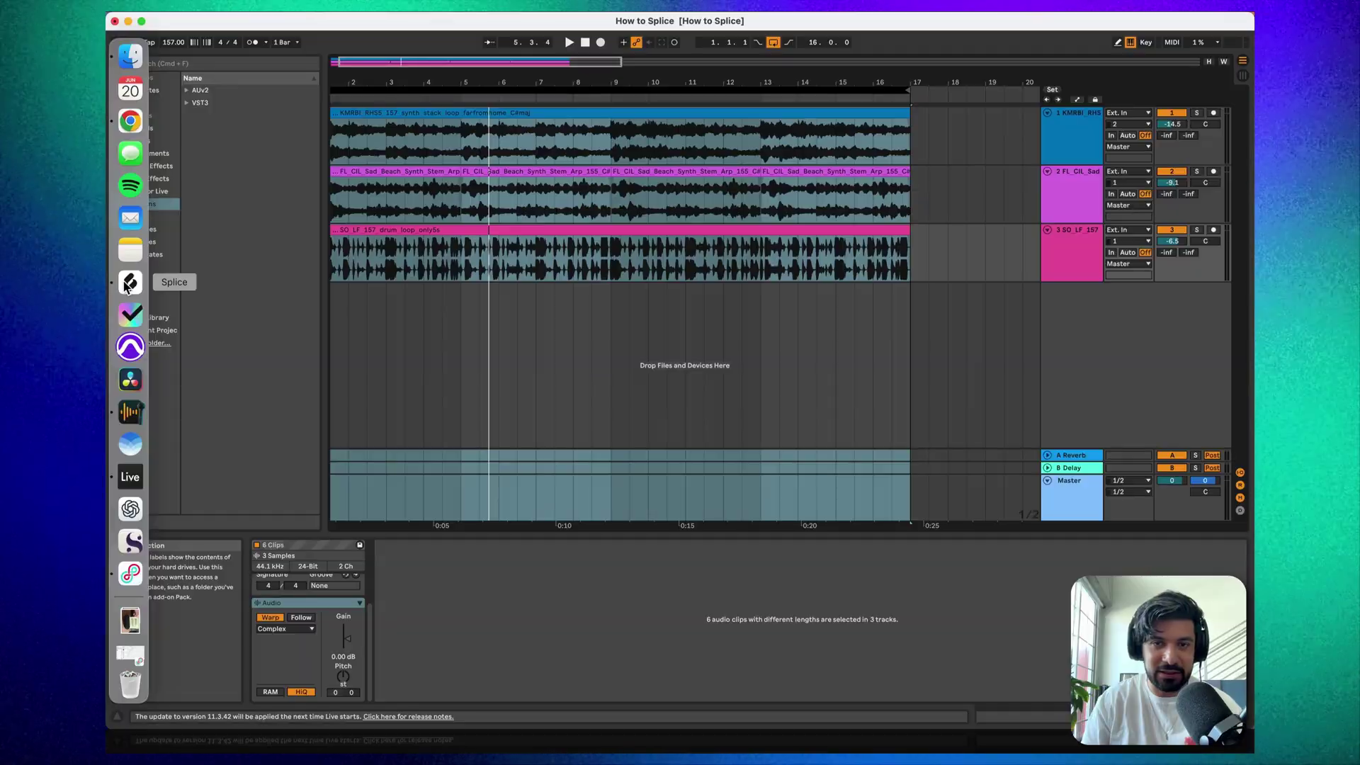
left_click(129, 284)
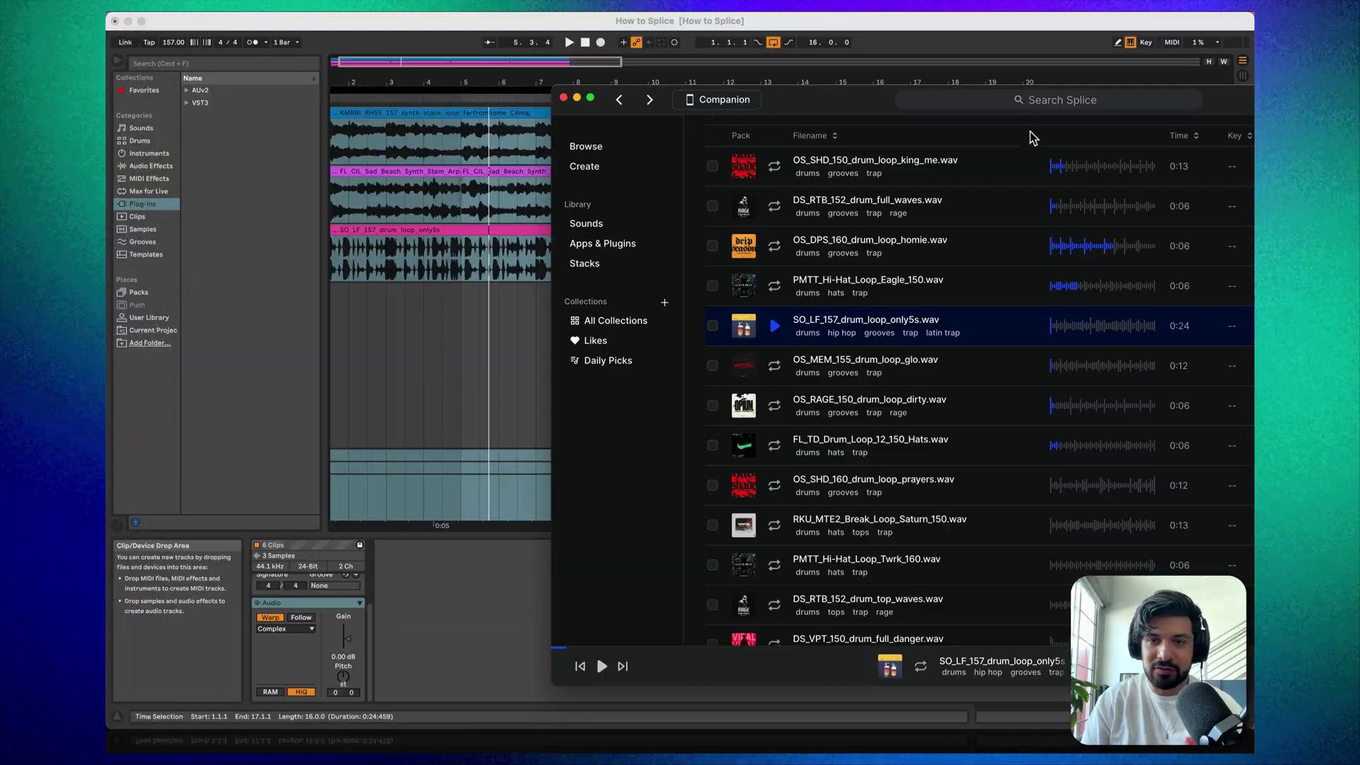
left_click_drag(479, 70, 463, 65)
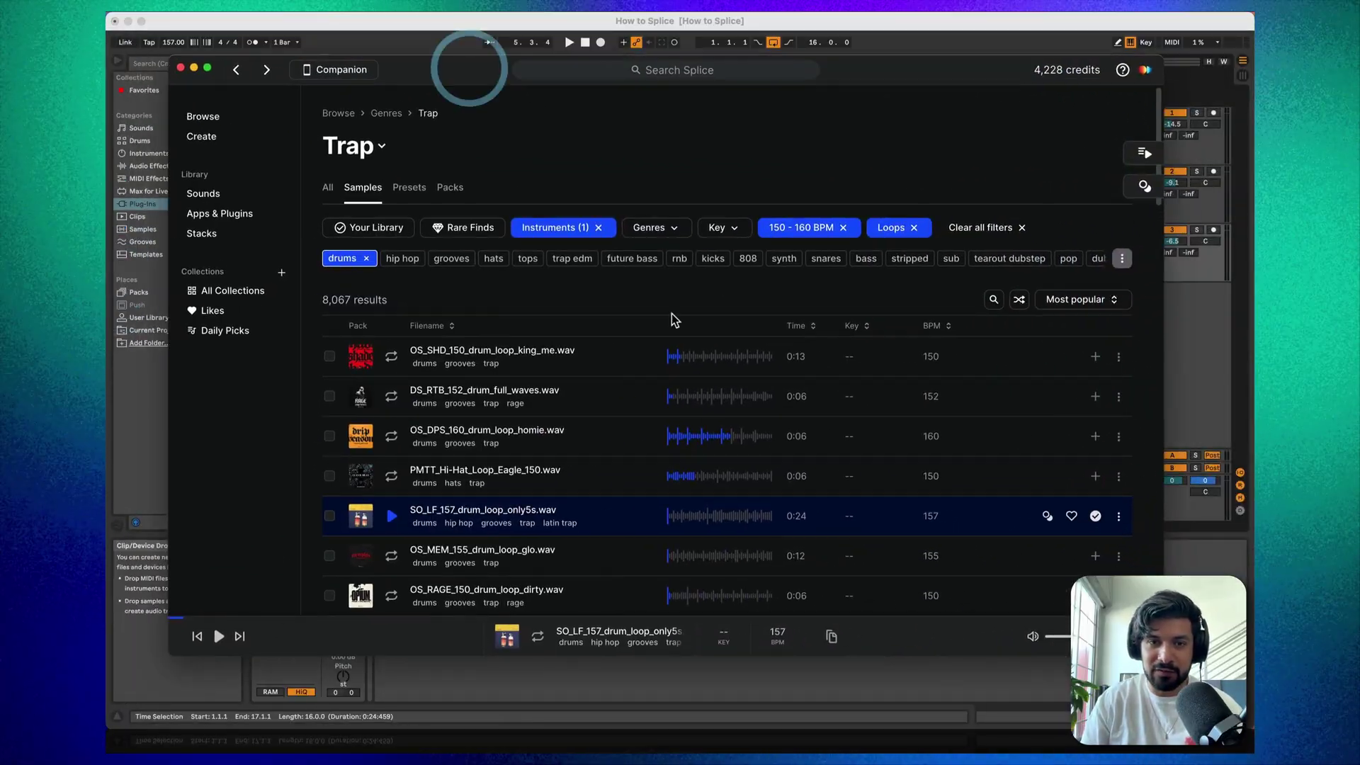
left_click(368, 259)
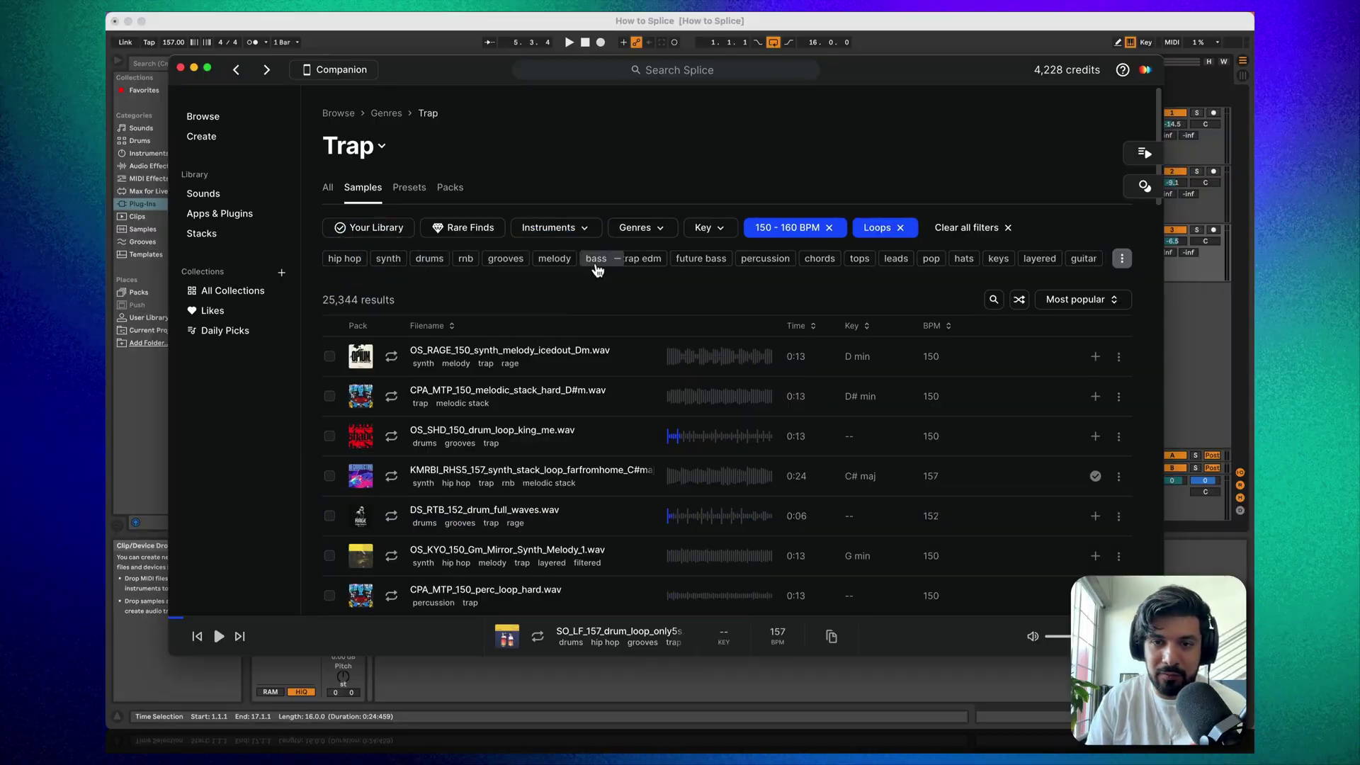
left_click(596, 259)
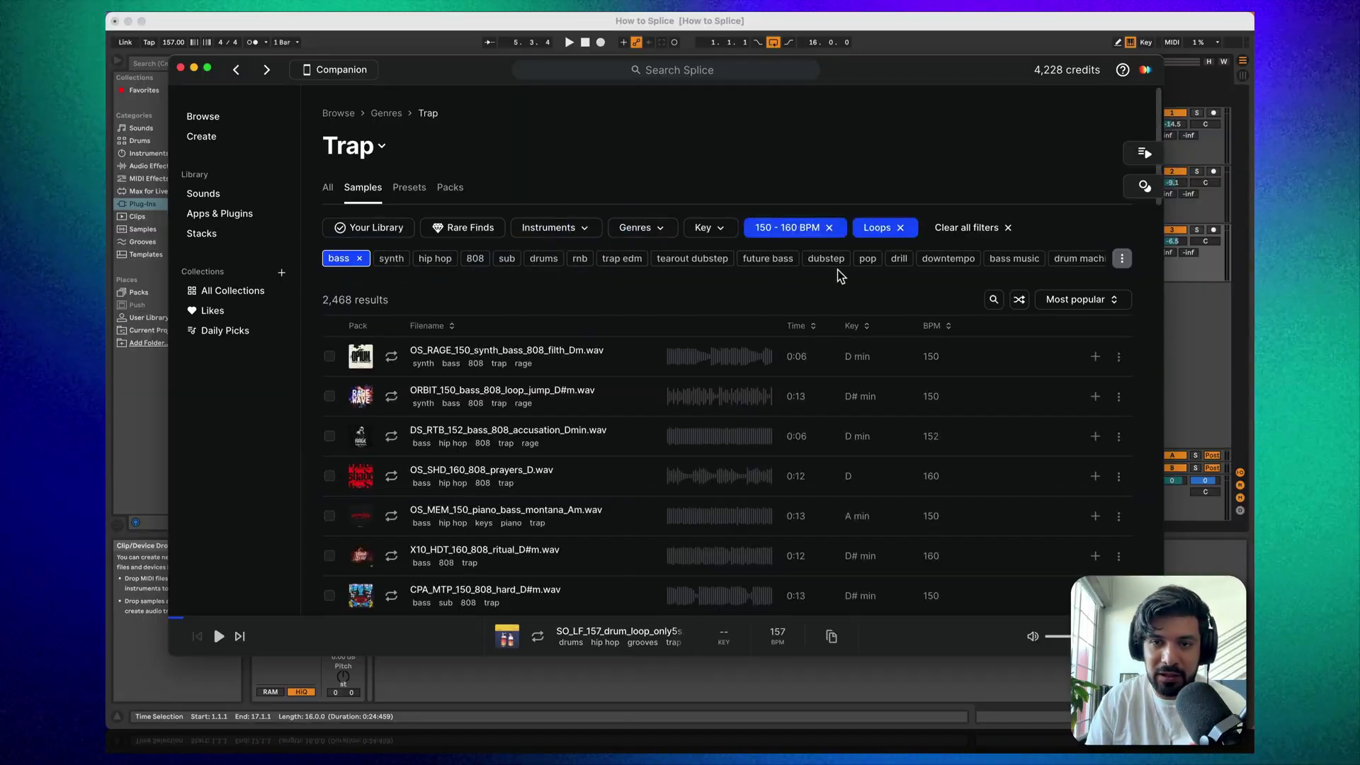
left_click(1122, 259)
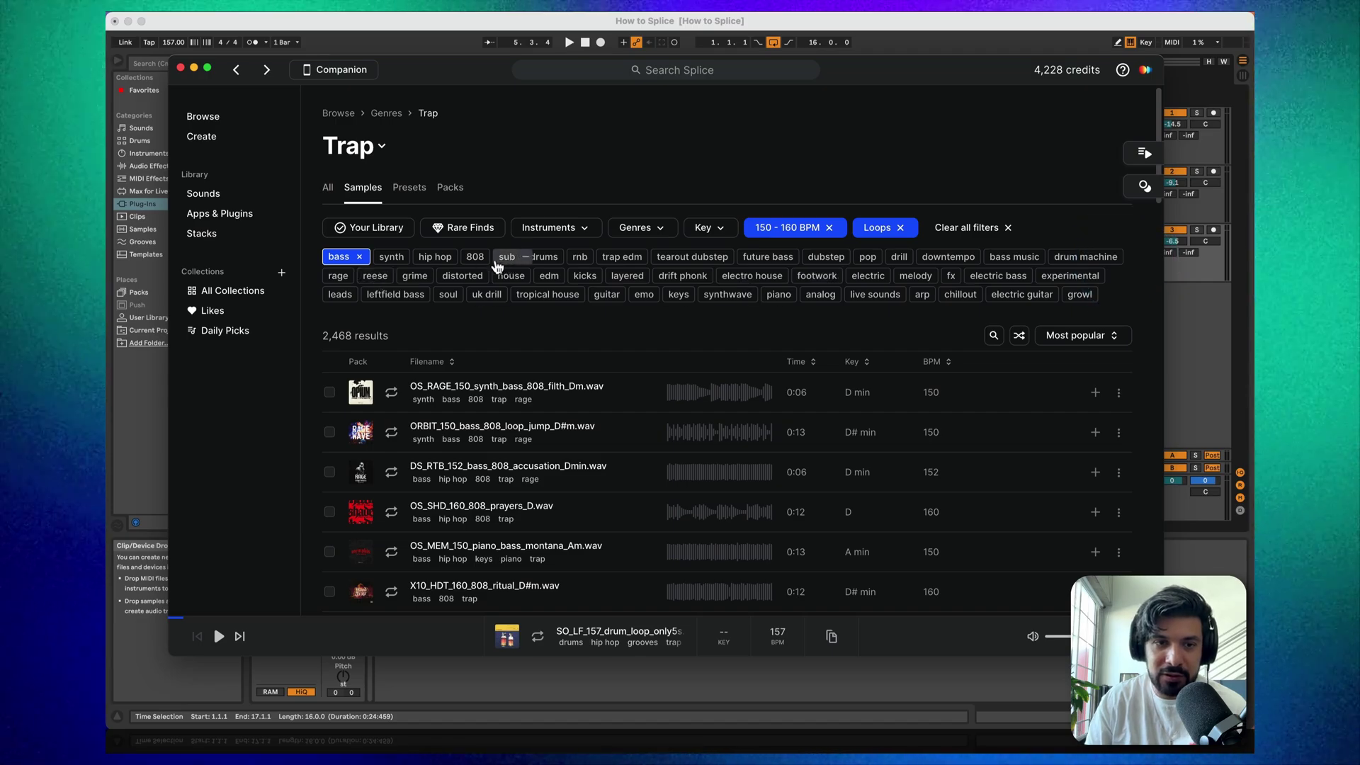
left_click(470, 256)
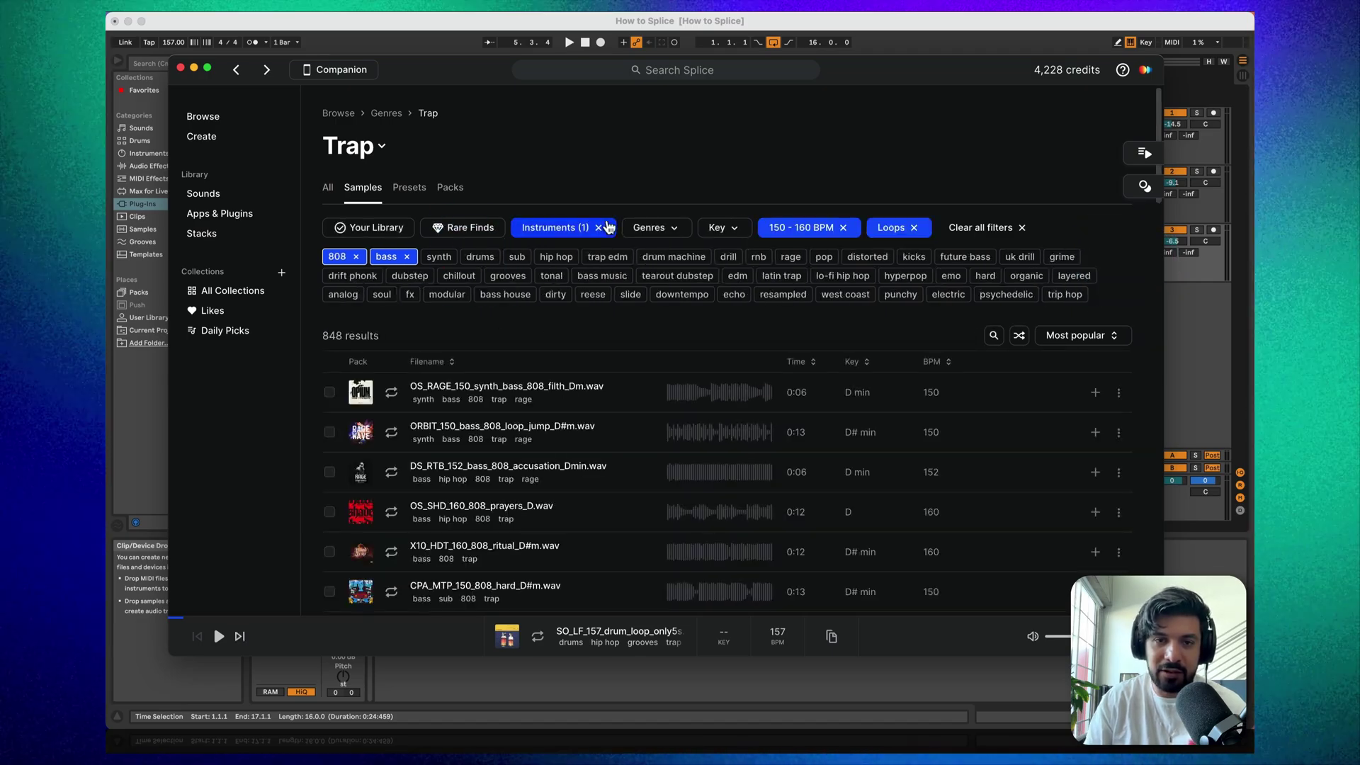
Step: Filter the 808 bass loops by the key of C# major
left_click(717, 227)
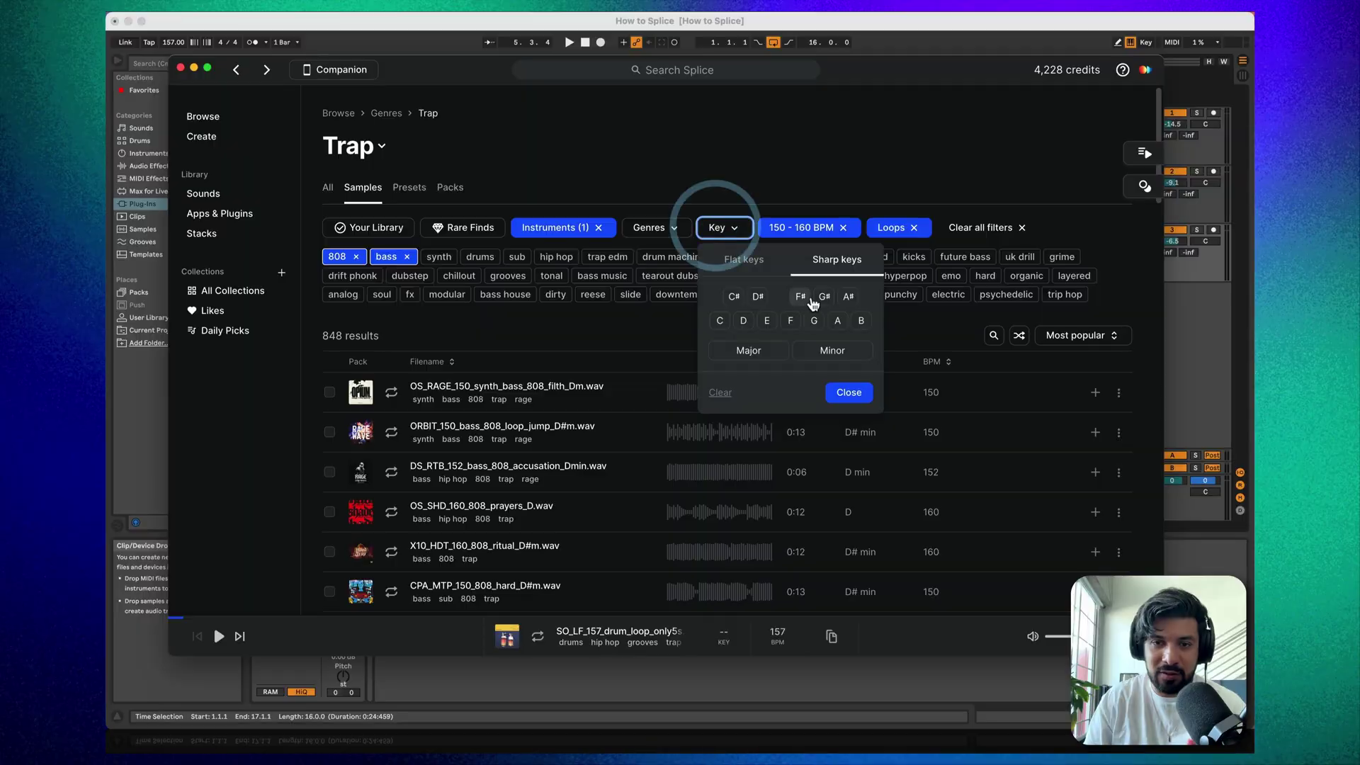
left_click(735, 298)
left_click(744, 351)
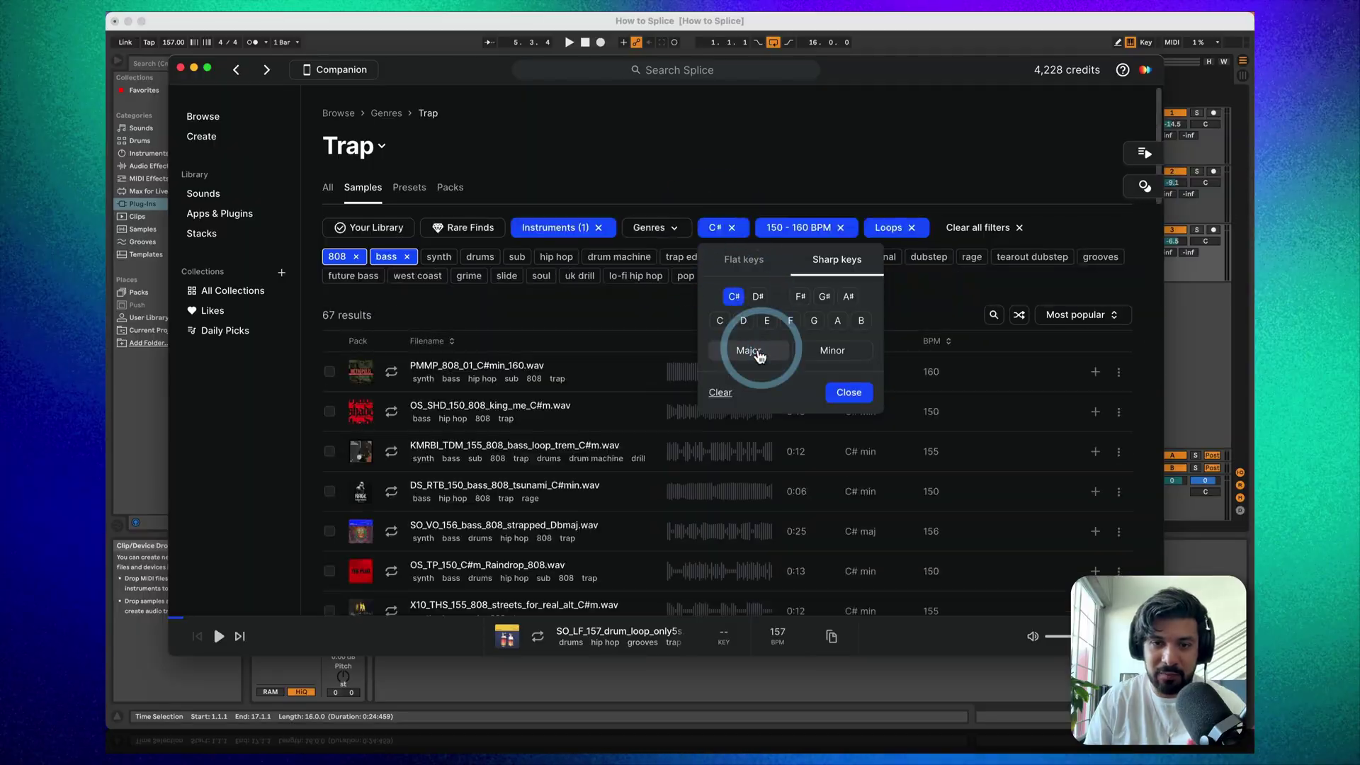
left_click(506, 308)
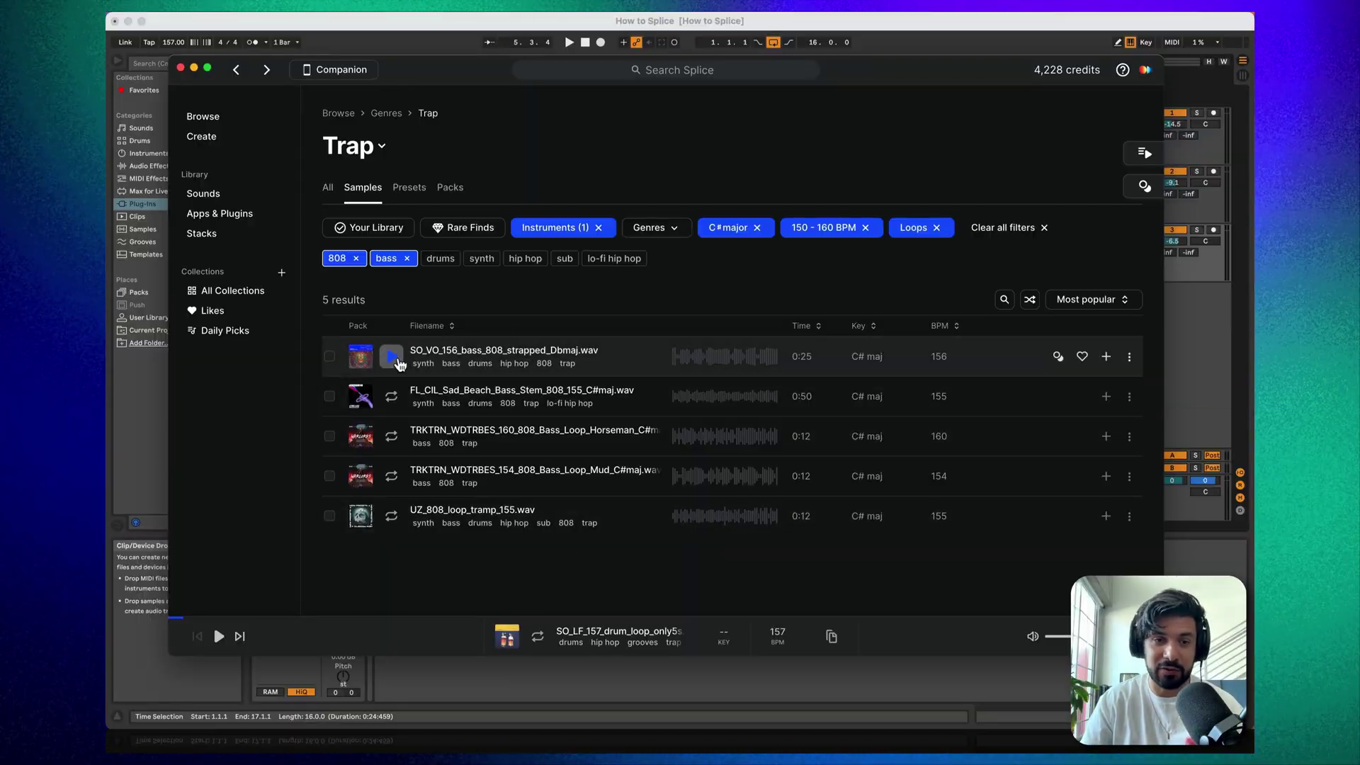
Step: Audition the C# major 808 bass loops in Splice while the arrangement plays in Ableton Live, through UZ_808_loop_tramp_155.wav
left_click(393, 358)
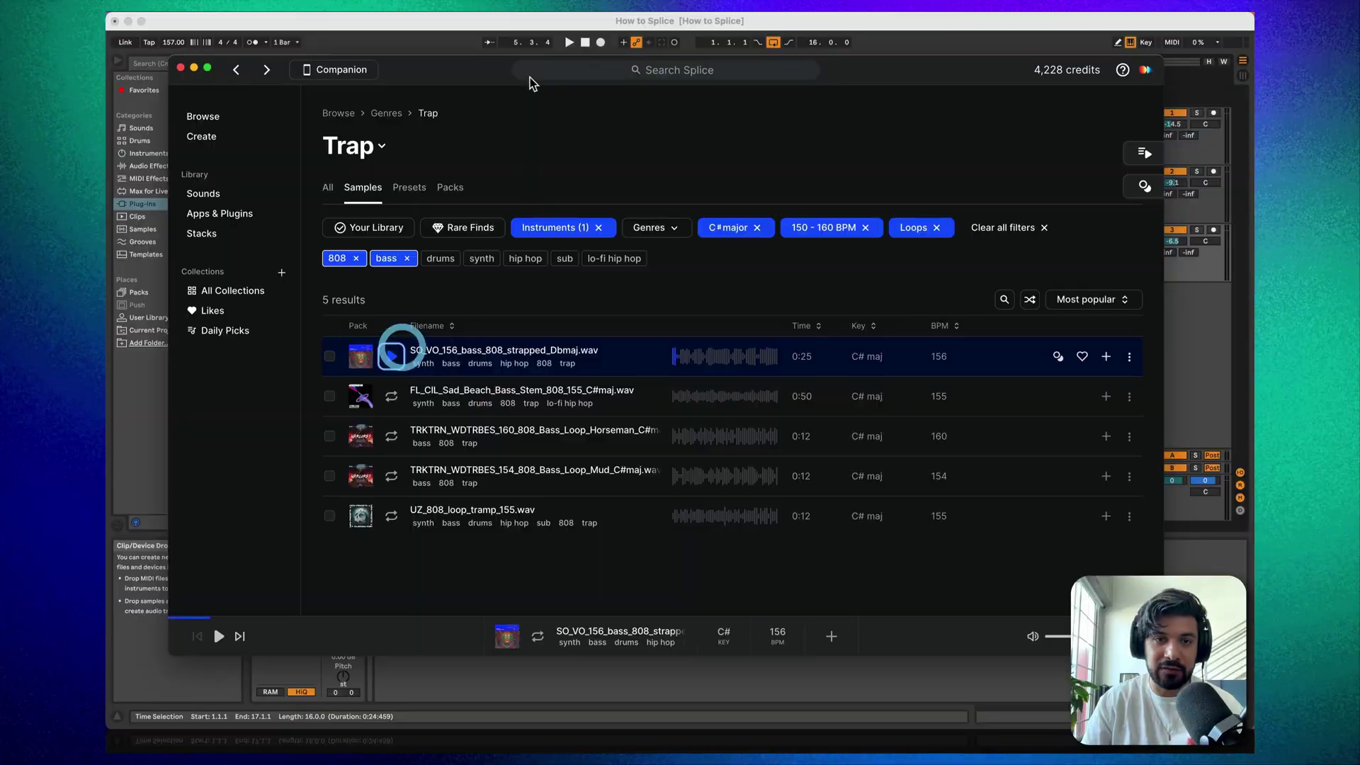
key("super+h")
key("space")
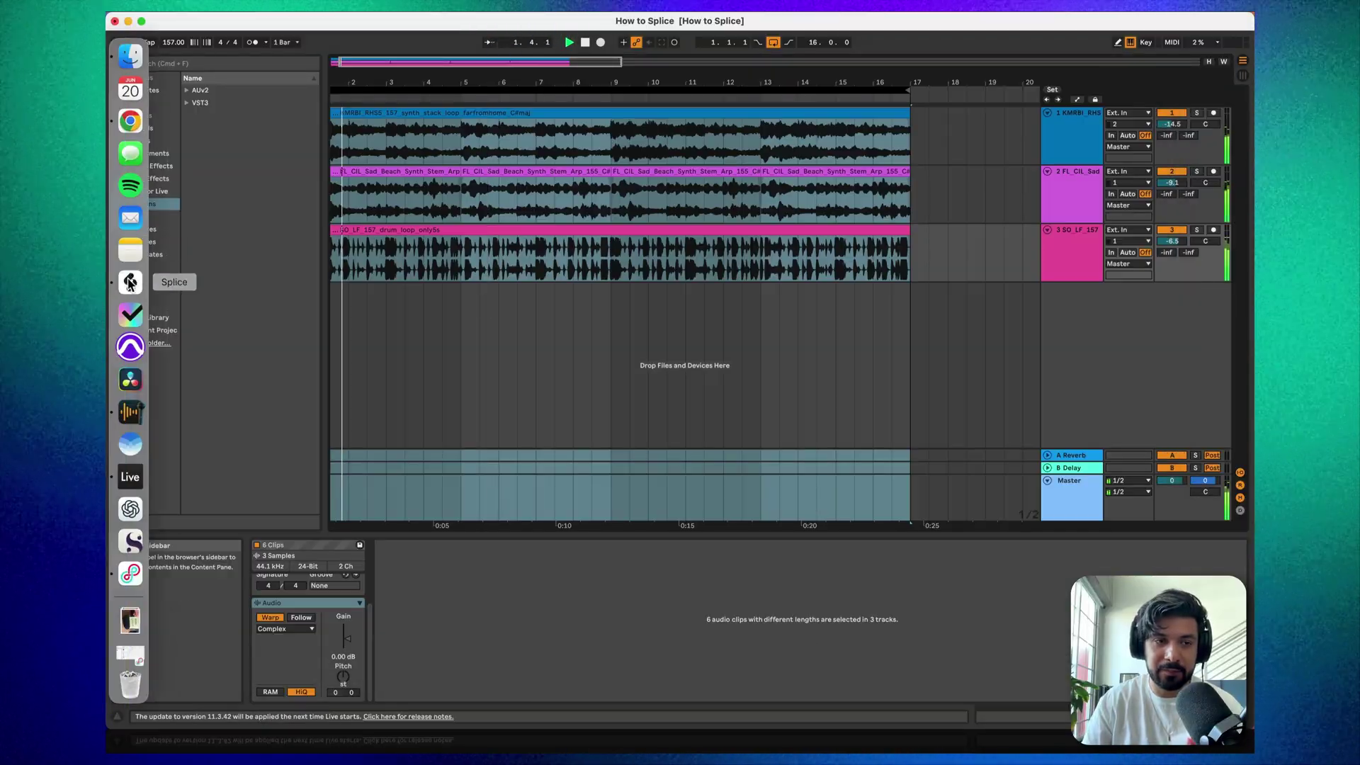
left_click(130, 282)
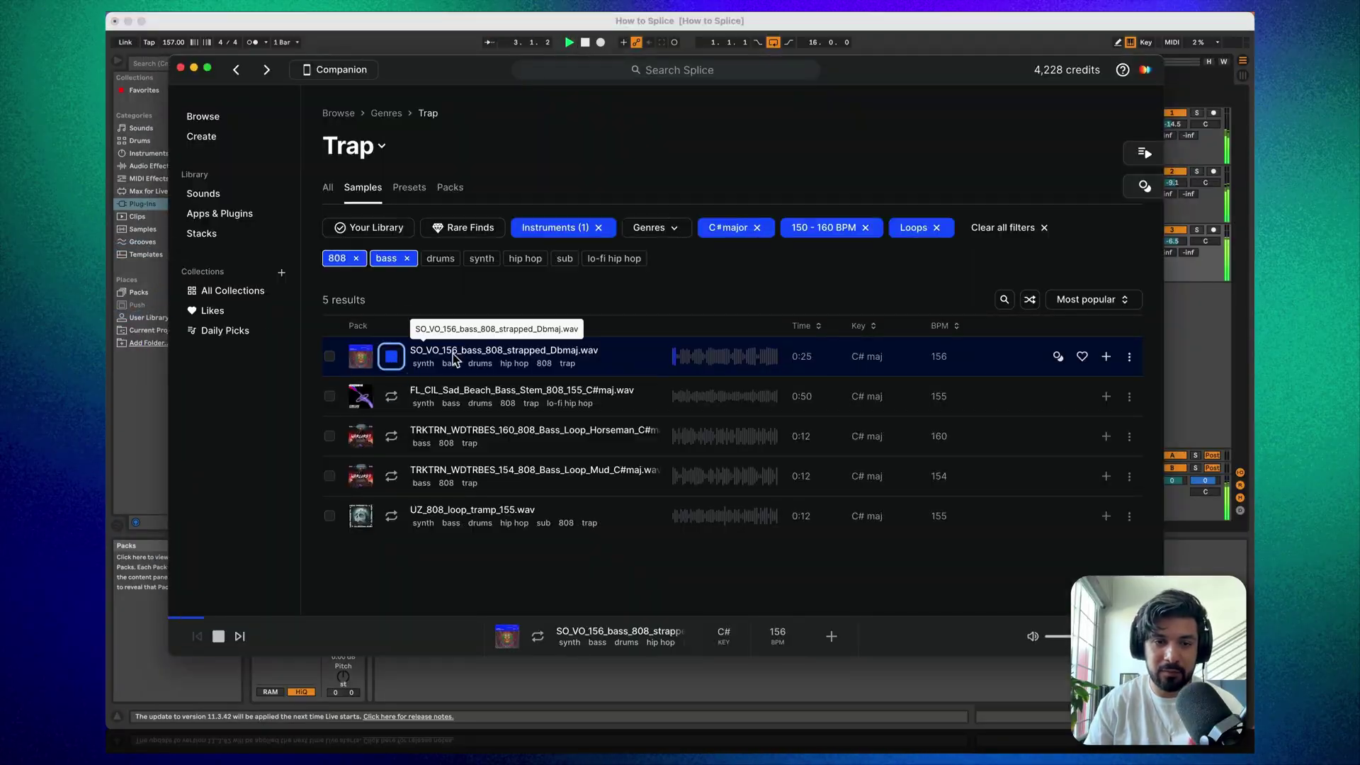
key("Down")
key("Down")
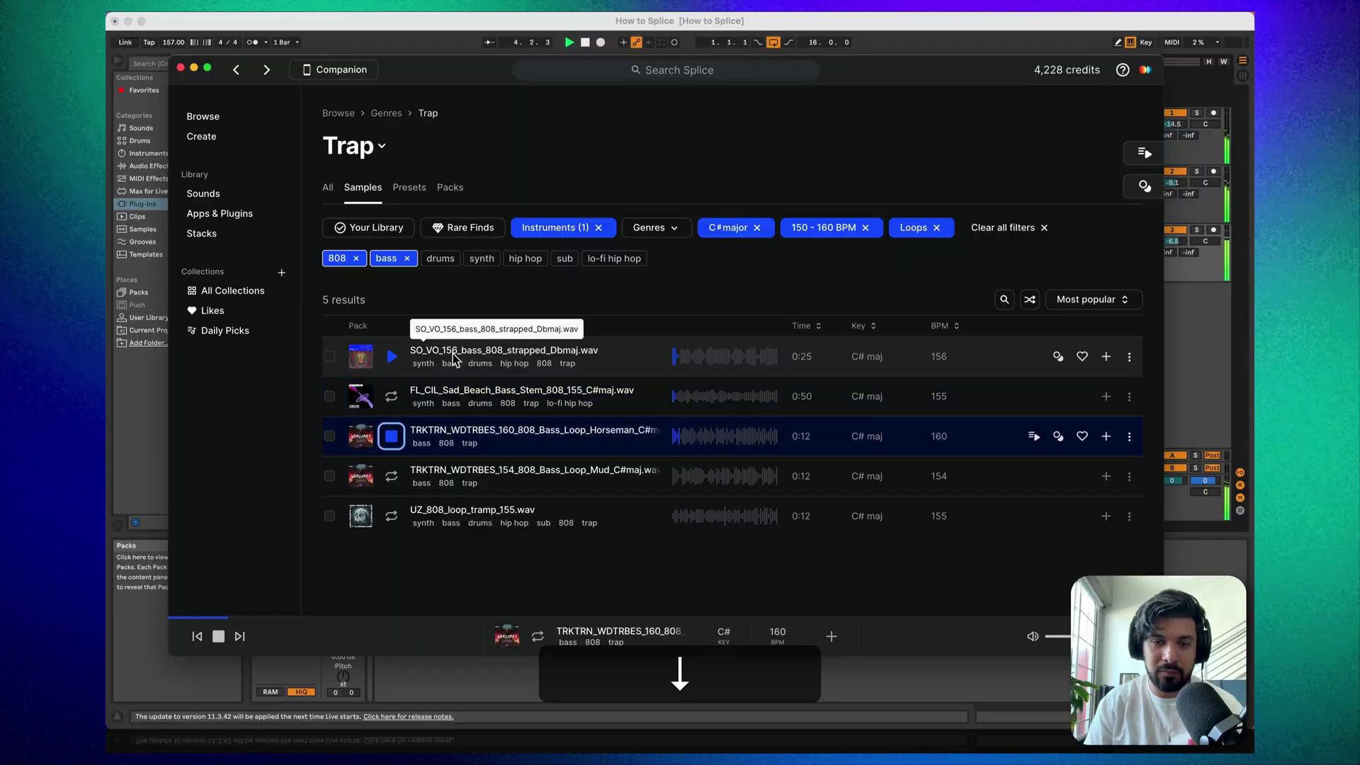
key("Down")
key("Down")
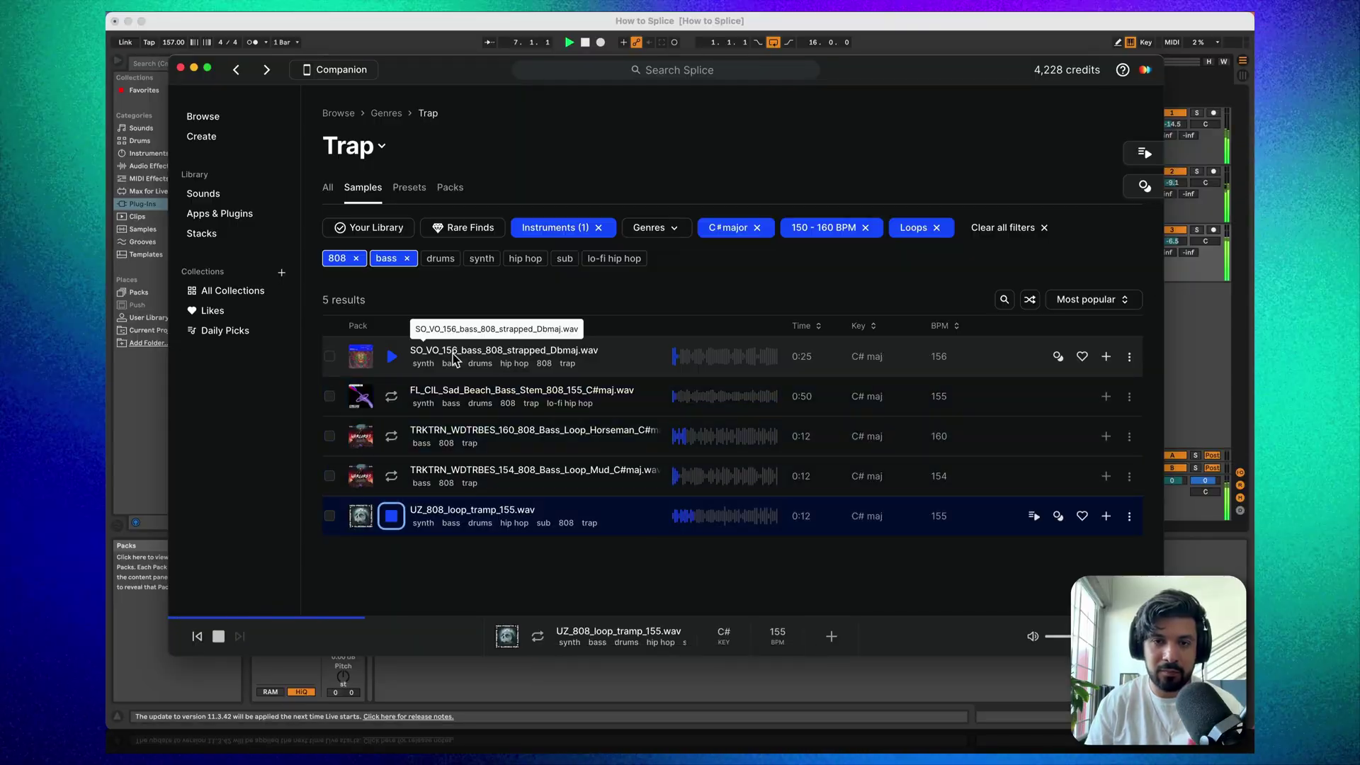
left_click(105, 236)
key("space")
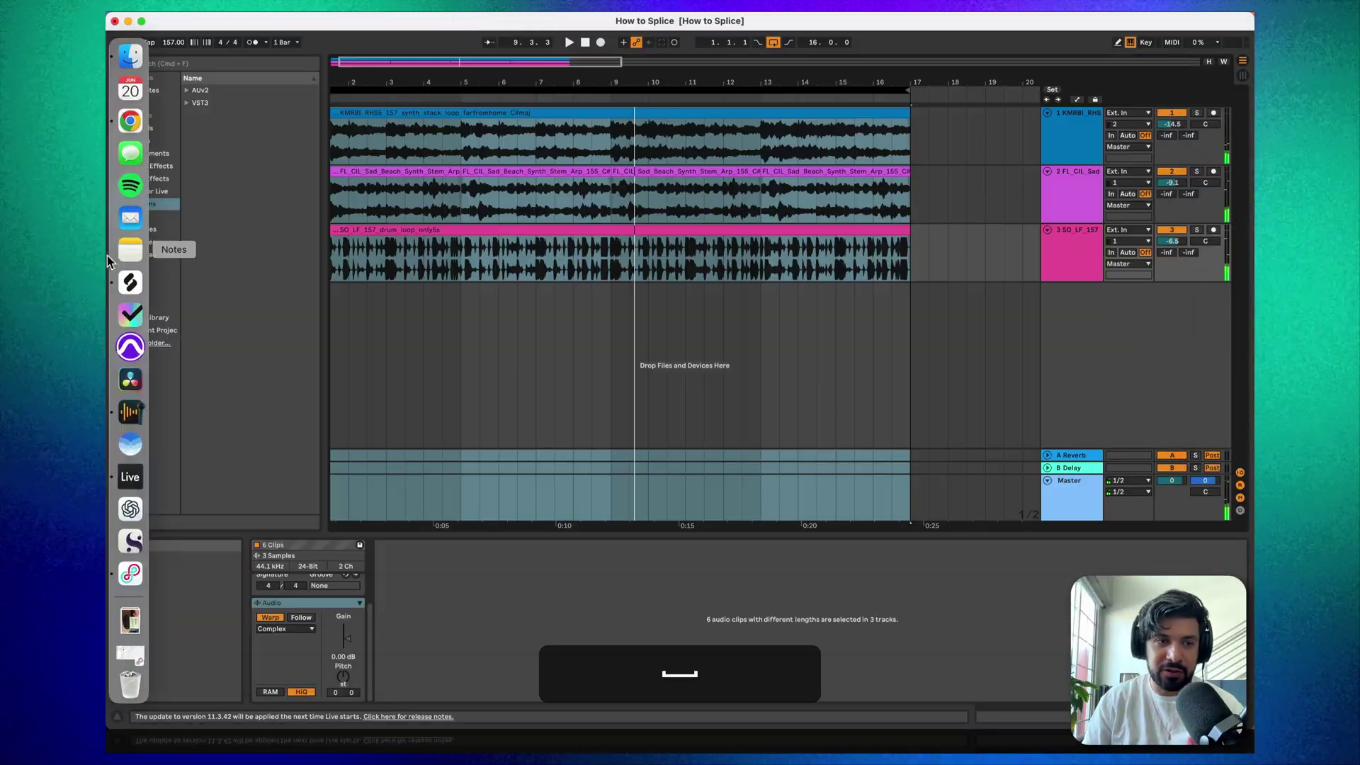
Step: Switch back to Splice and broaden the key filter on the 808 bass loops to all major keys
left_click(131, 279)
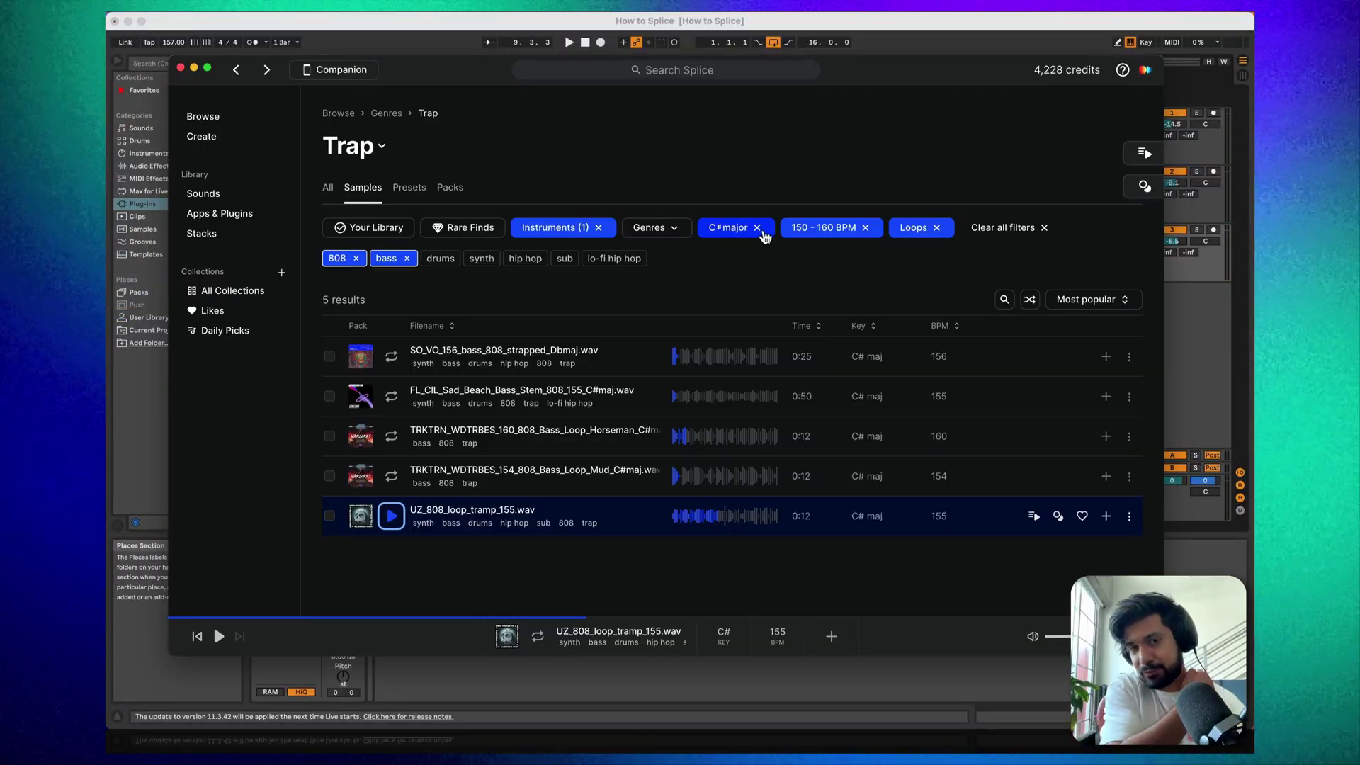
left_click(763, 232)
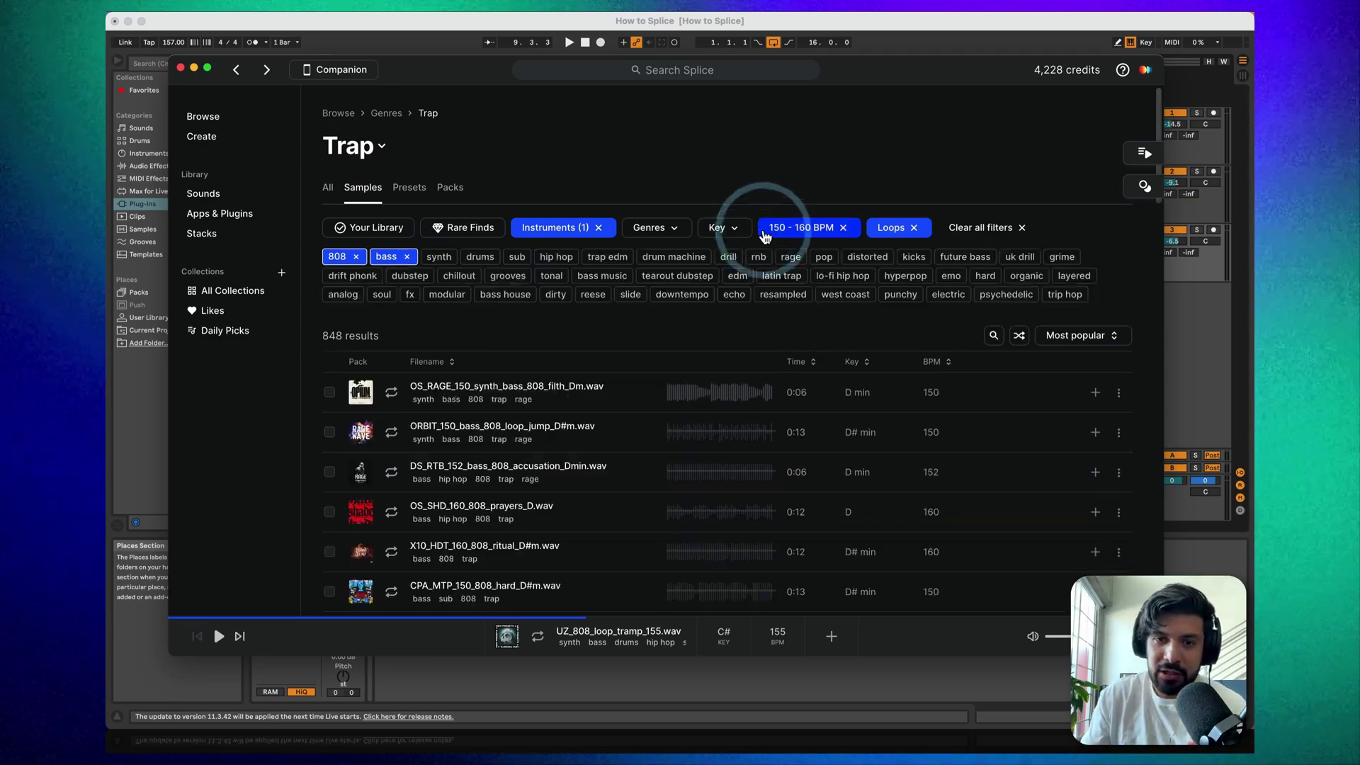
left_click(730, 227)
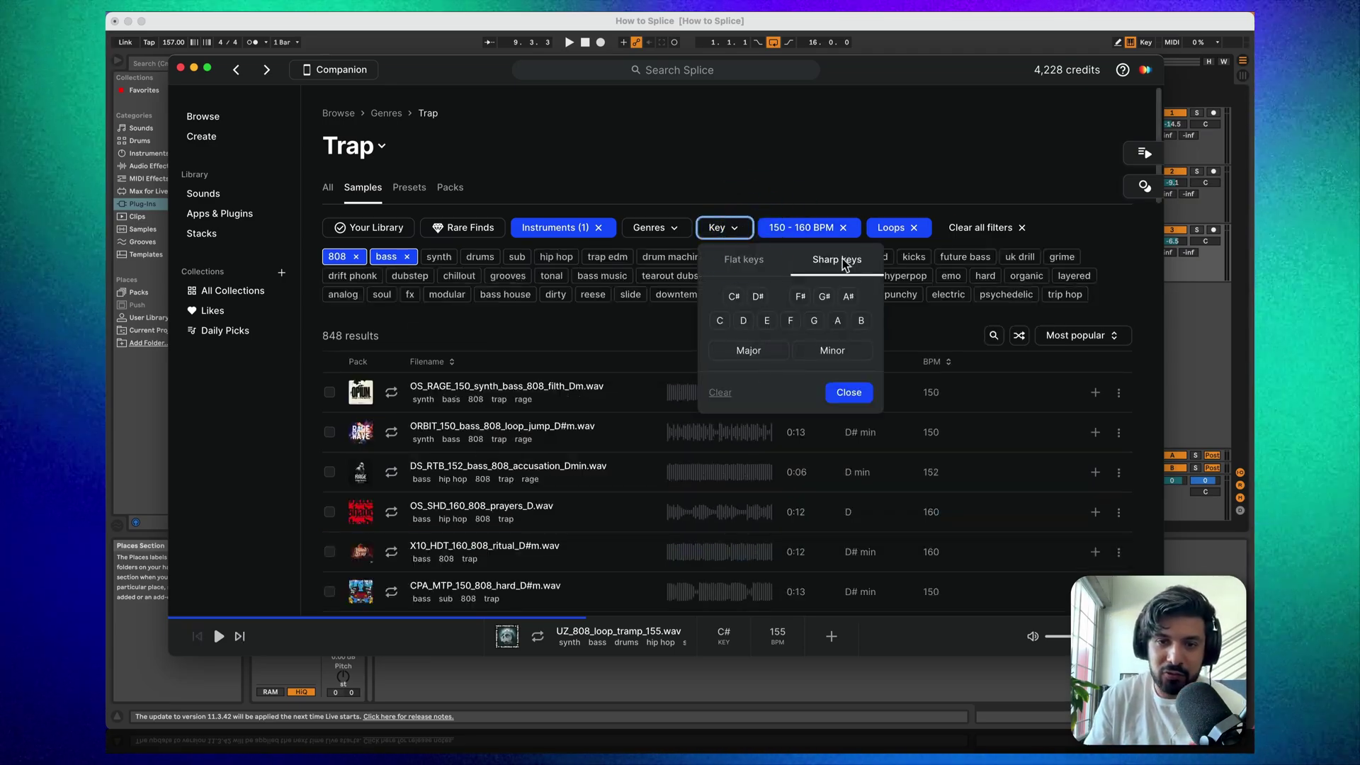
left_click(768, 352)
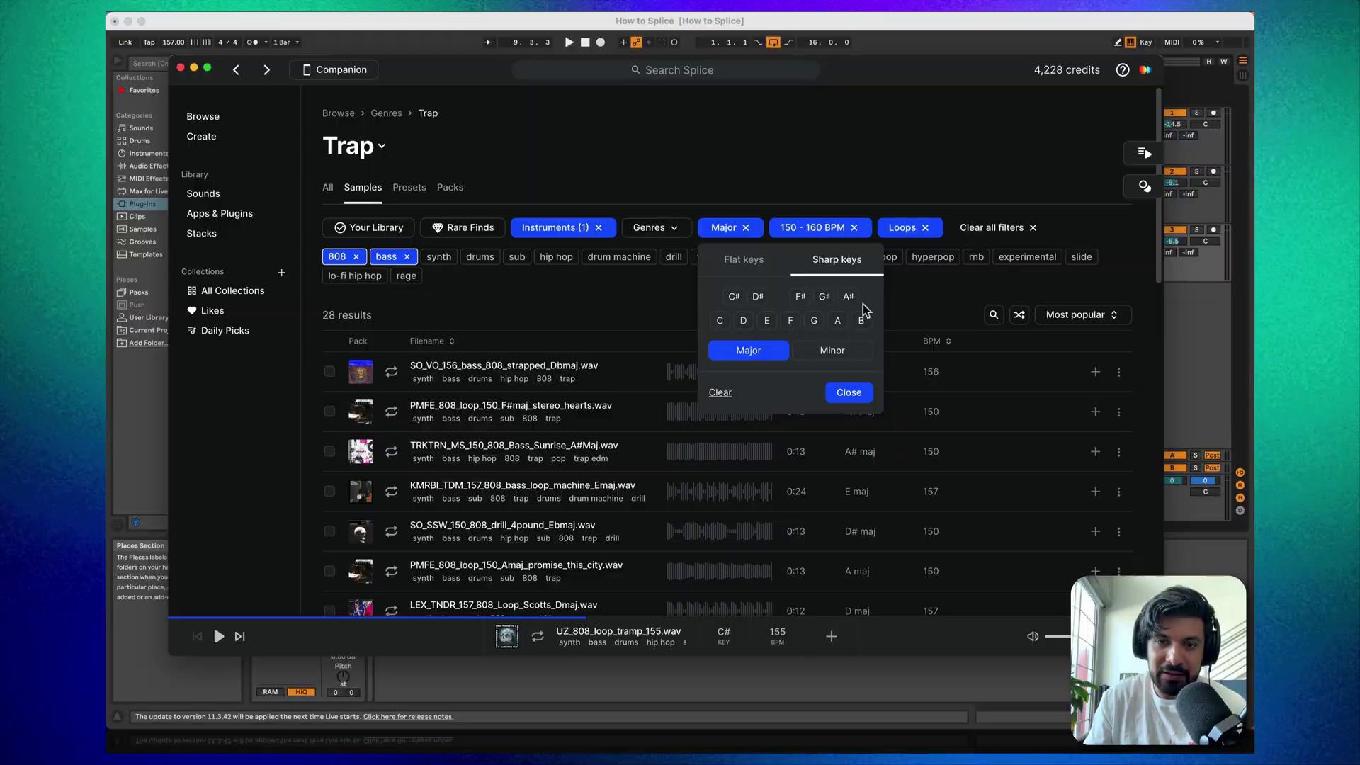
left_click(946, 176)
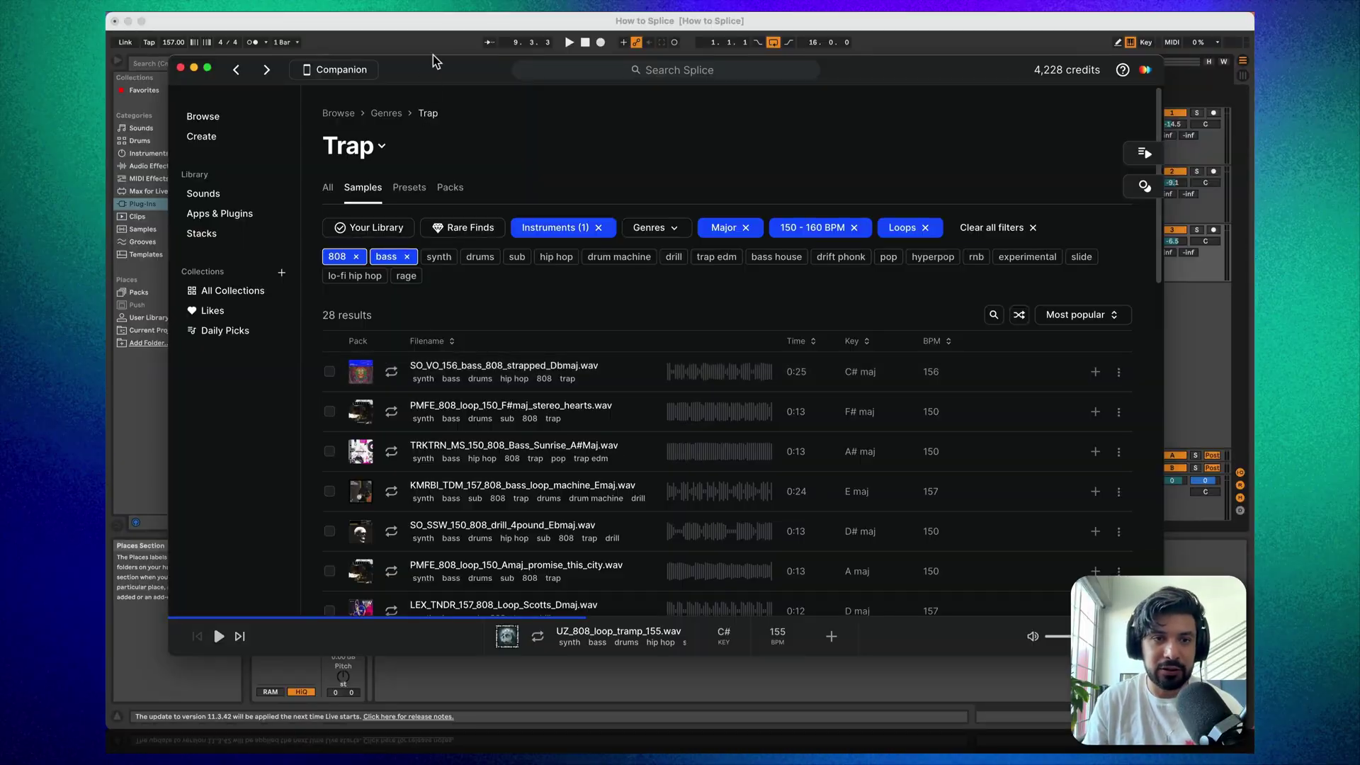
Step: Play the Ableton Live arrangement with only the drum loop track soloed, and return to Splice while it runs
key("super+Tab")
key("space")
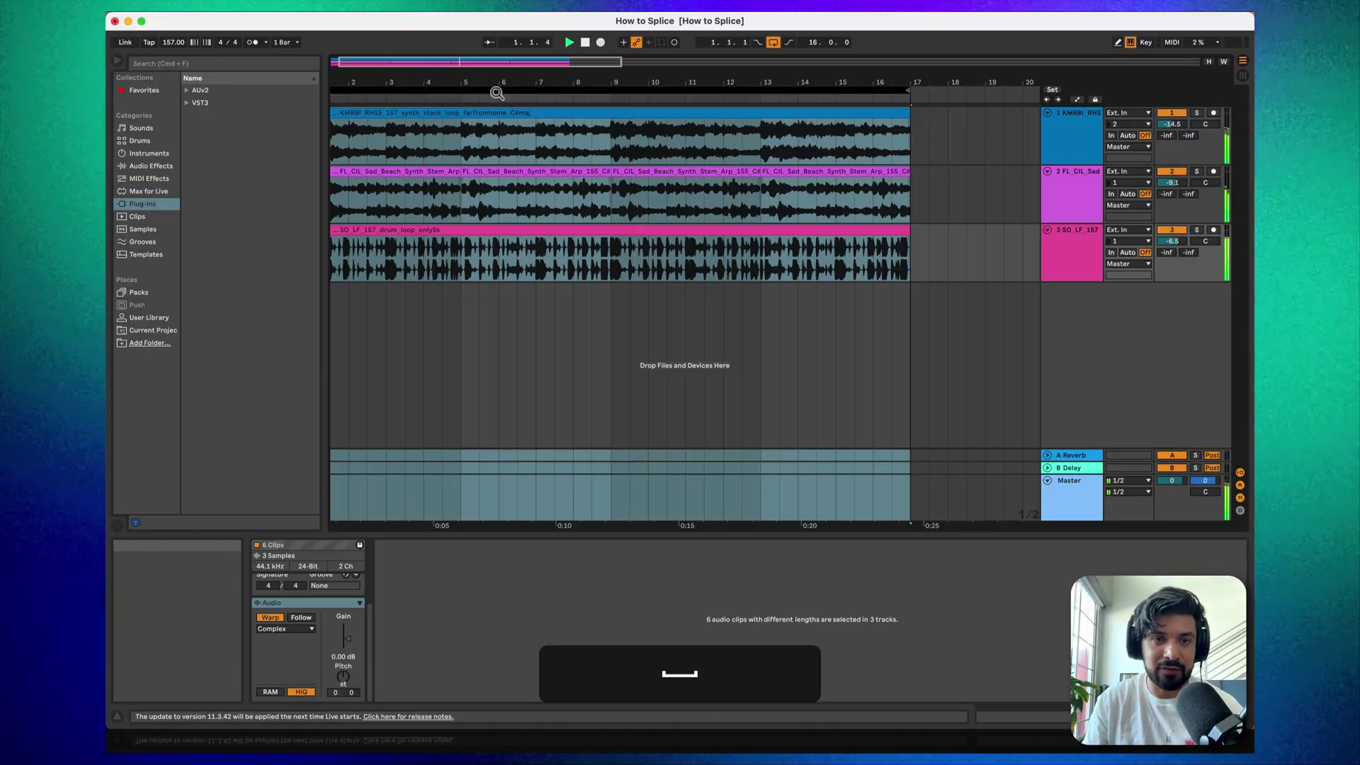
left_click(1197, 230)
mouse_move(107, 202)
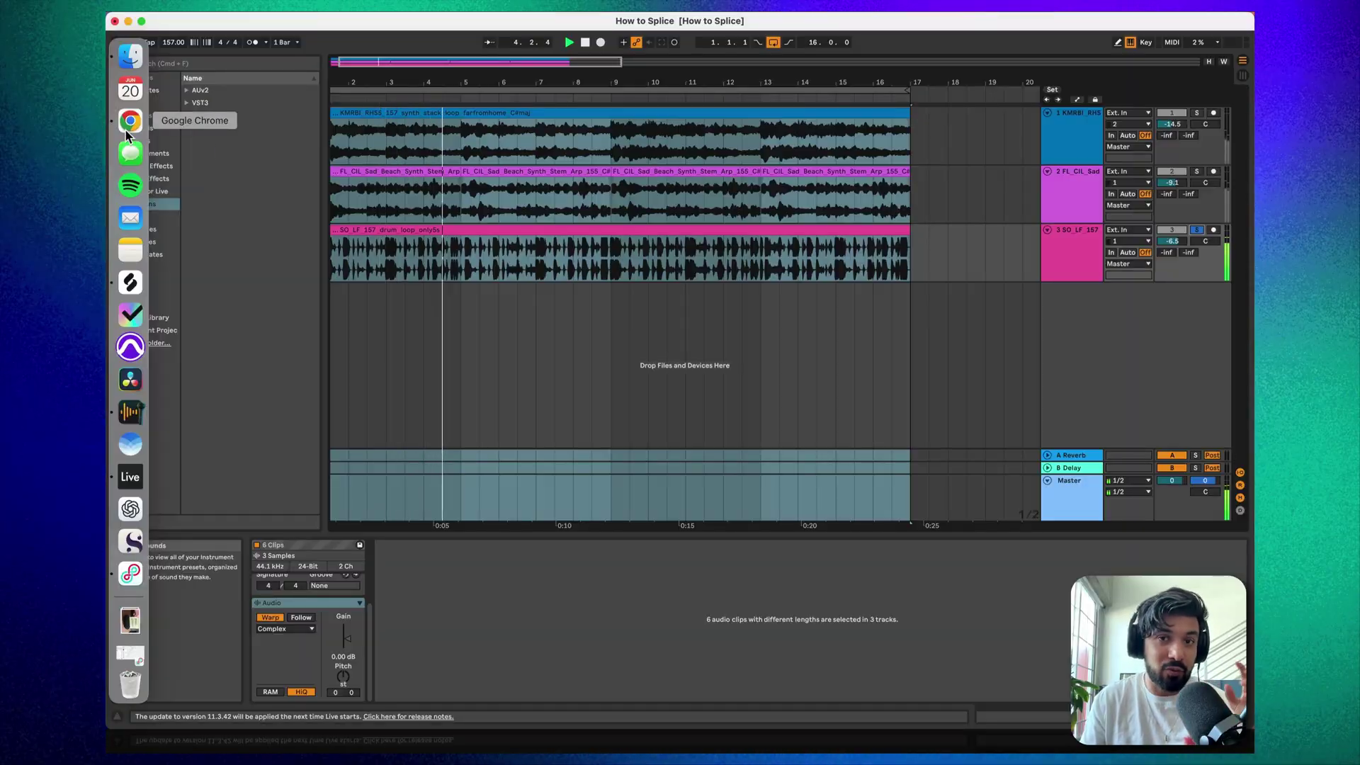
left_click(129, 282)
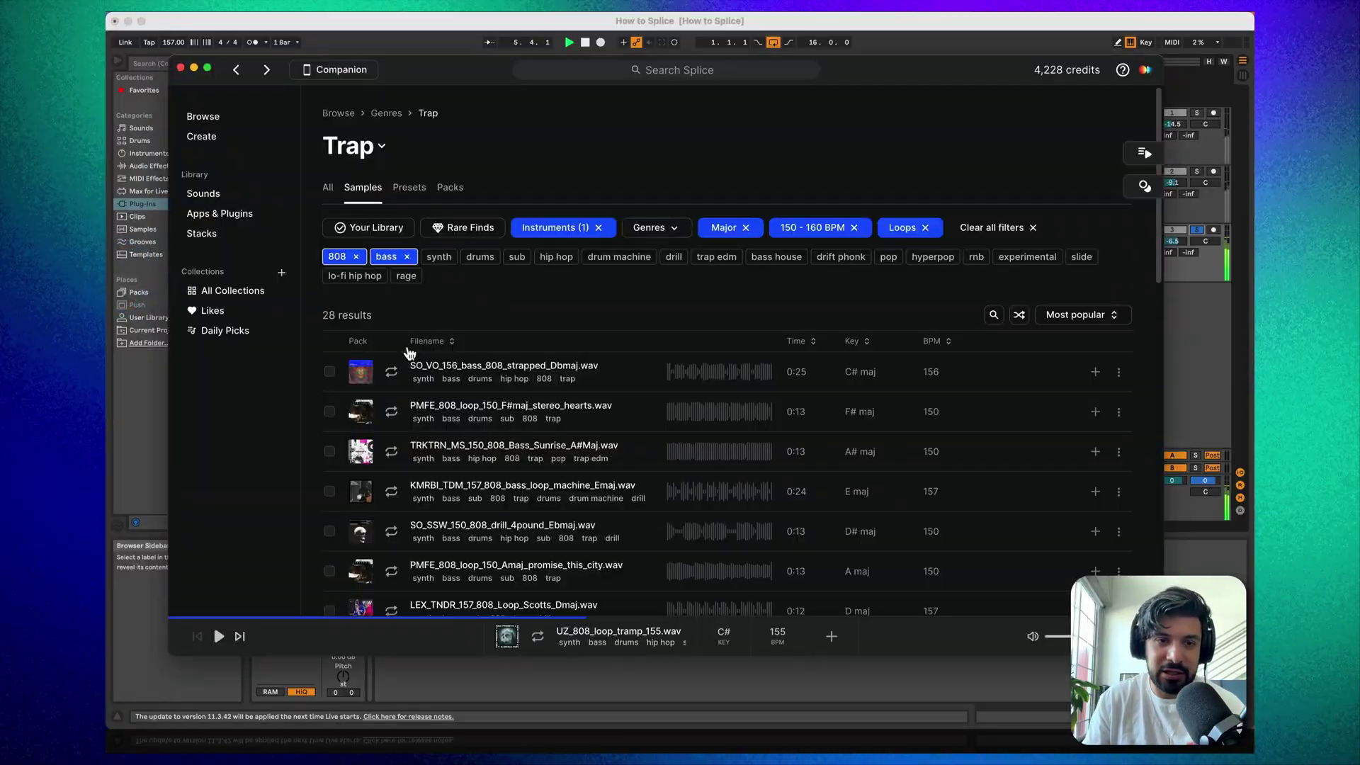
Step: Audition the major-key 808 bass loops one after another against the drums, down to PMFE_808_loop_150_Dmaj_don_t_stop_me.wav
left_click(399, 379)
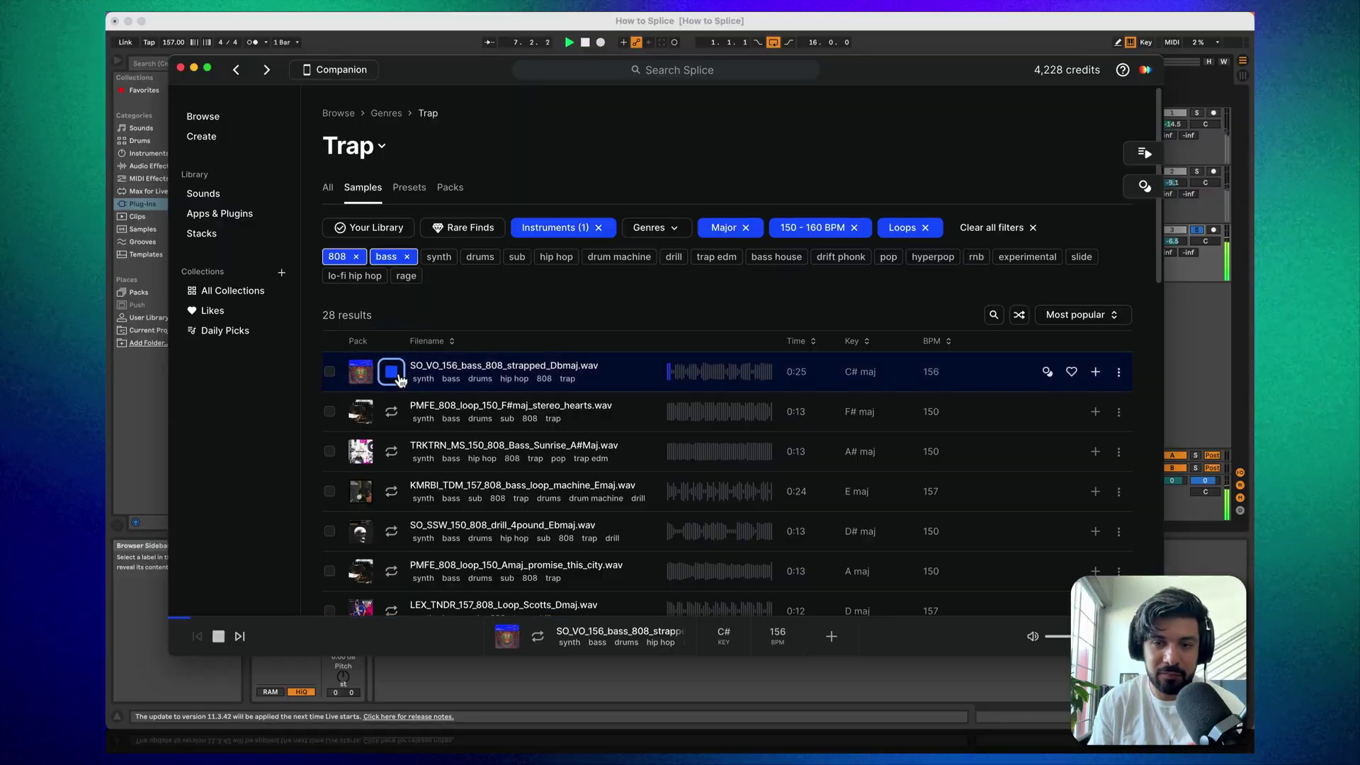
key("Down")
key("Down")
key("Down")
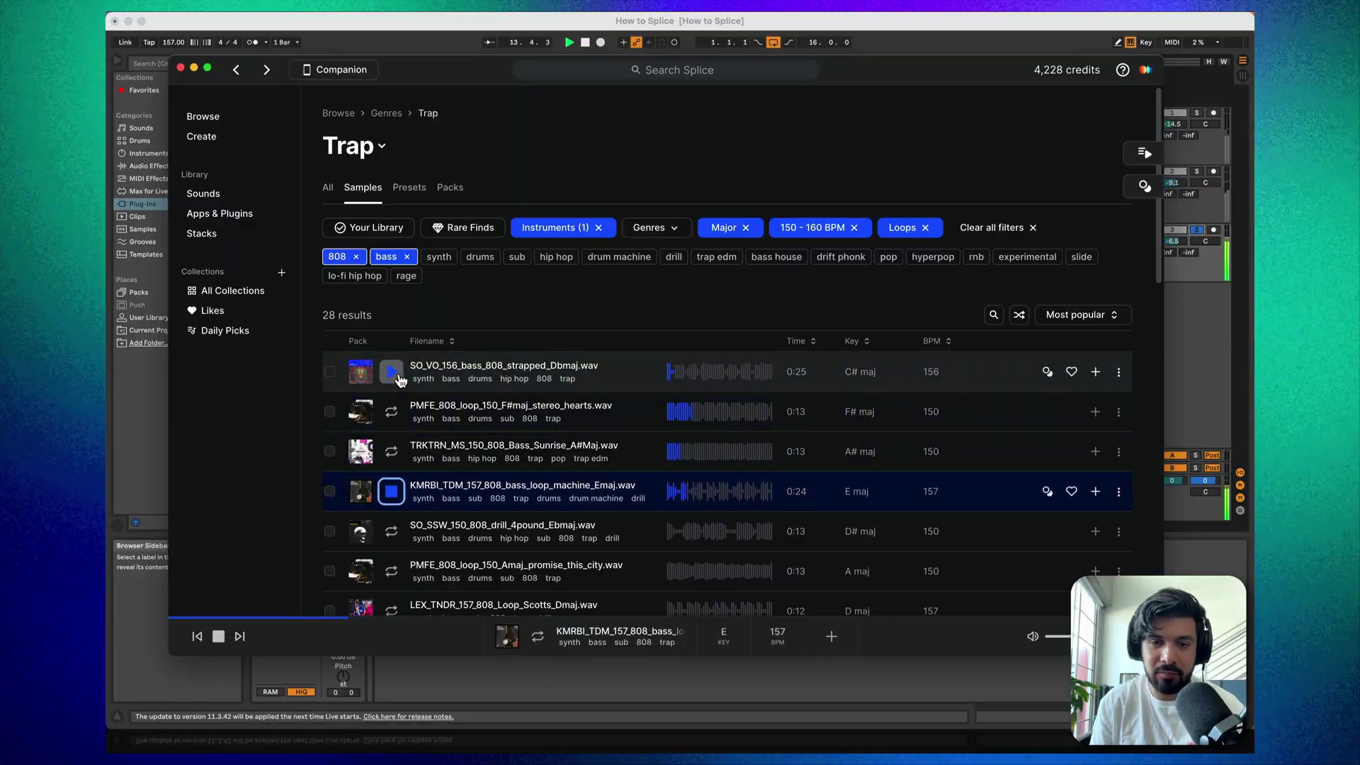
key("Down")
key("Down")
key("Down")
key("Down")
key("Down")
key("Down")
key("Down")
key("Down")
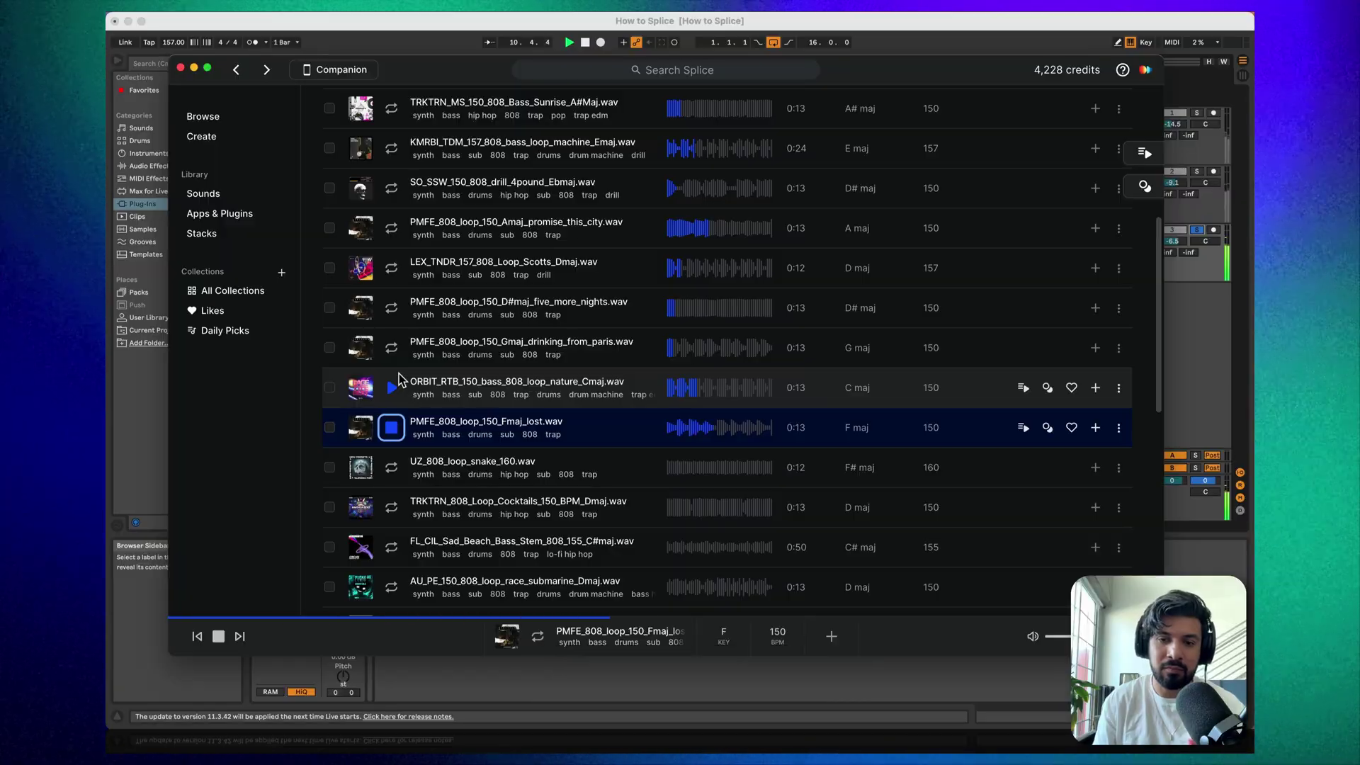
key("Down")
key("Down")
key("Down")
key("Down")
key("Down")
key("Down")
key("Down")
key("Down")
Step: Move the Splice window aside and place PMFE_808_loop_150_Dmaj_don_t_stop_me.wav on a new Ableton track at bar 1, below the drum loop
left_click_drag(446, 67, 450, 57)
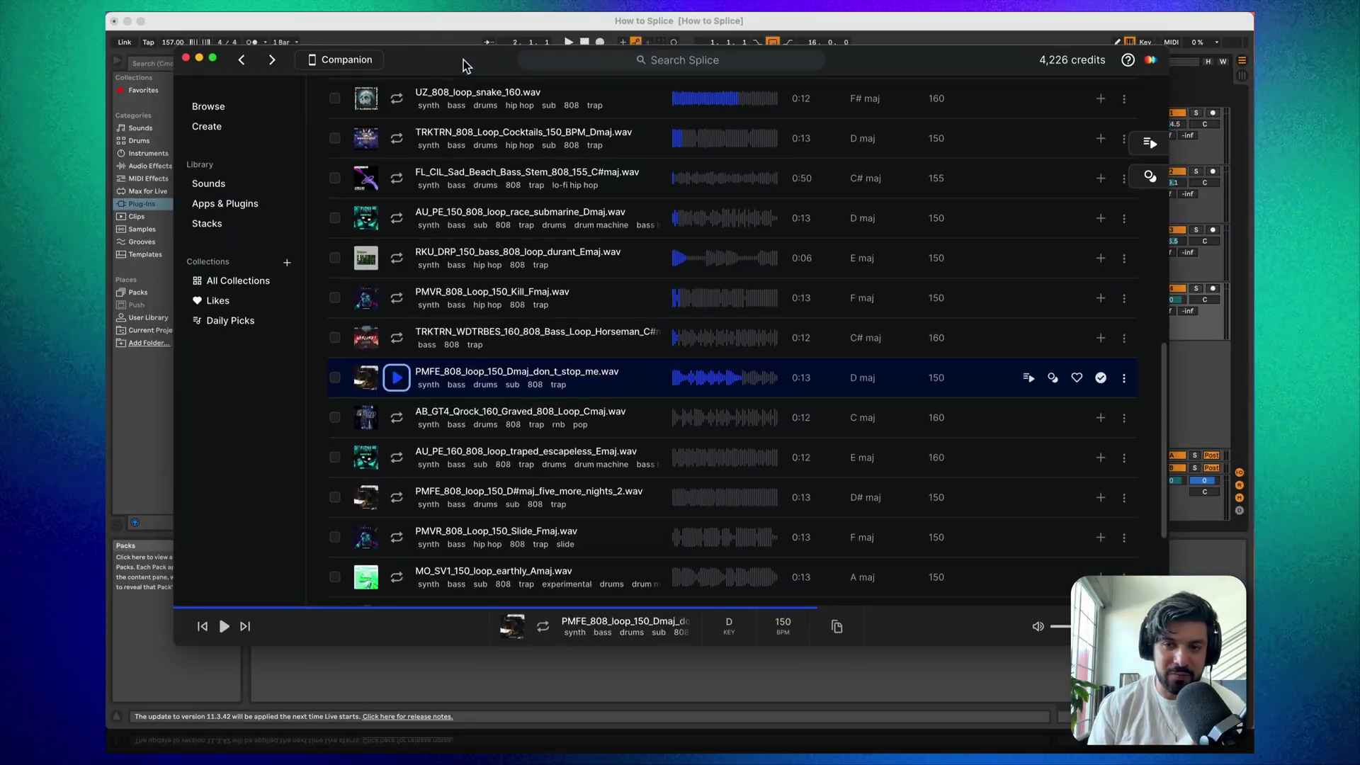
left_click_drag(463, 59, 829, 92)
left_click_drag(800, 398, 336, 302)
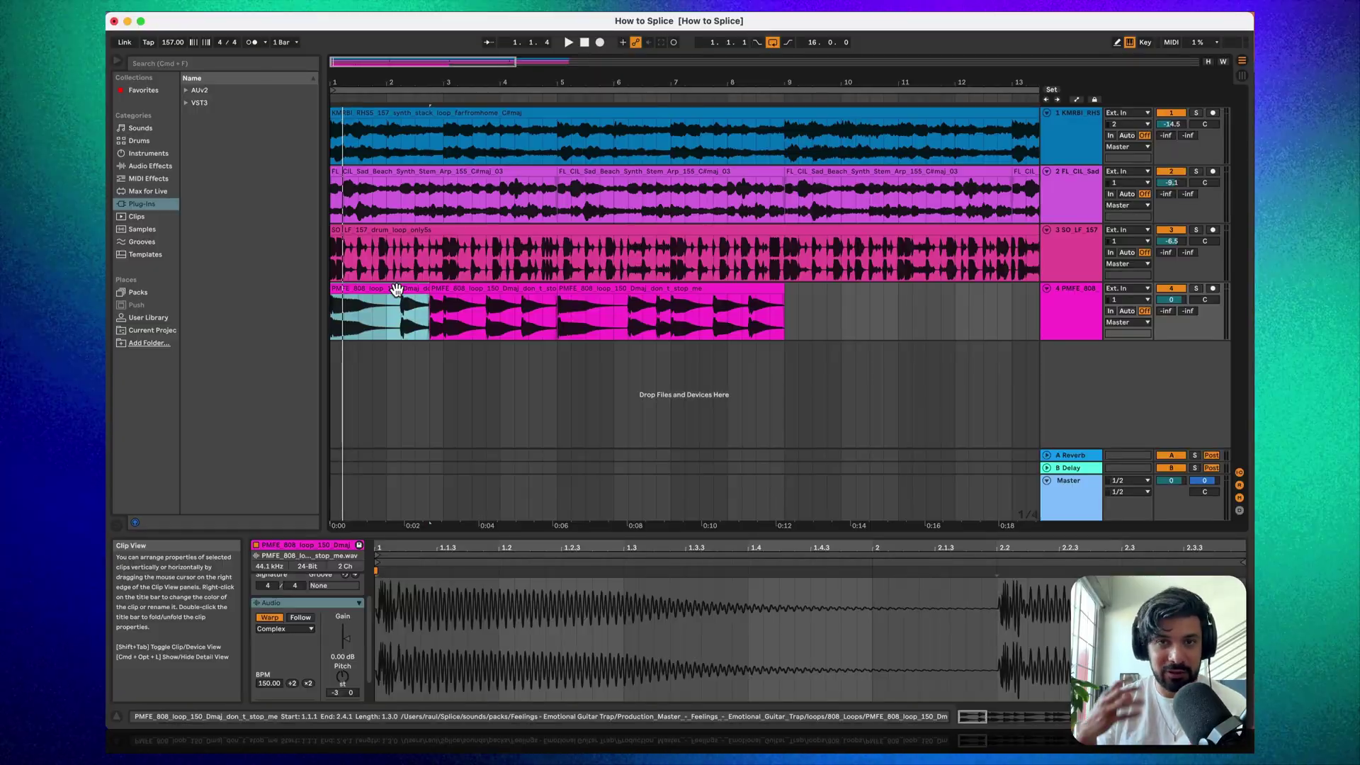
Step: Set the first 808 segment's pitch to -1 semitone and listen to it with the full mix
left_click(391, 290)
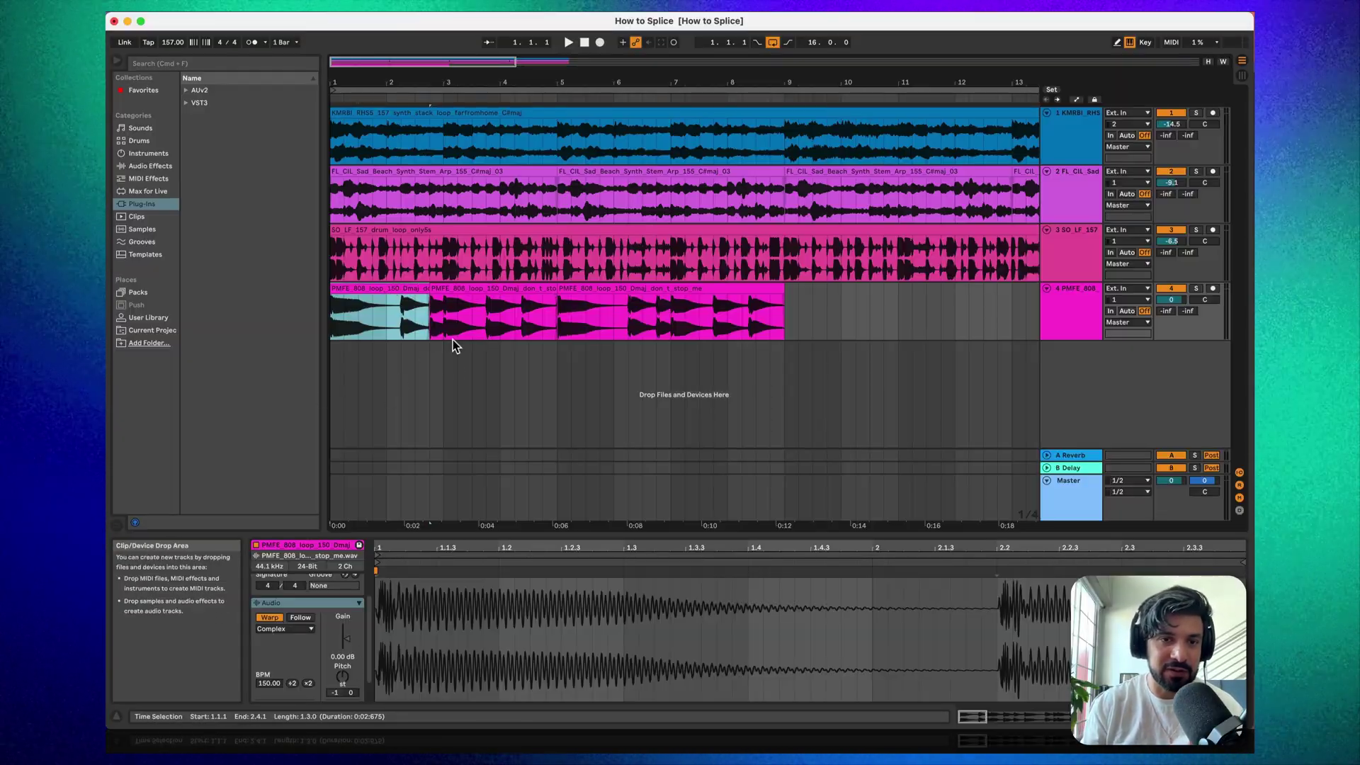
key("space")
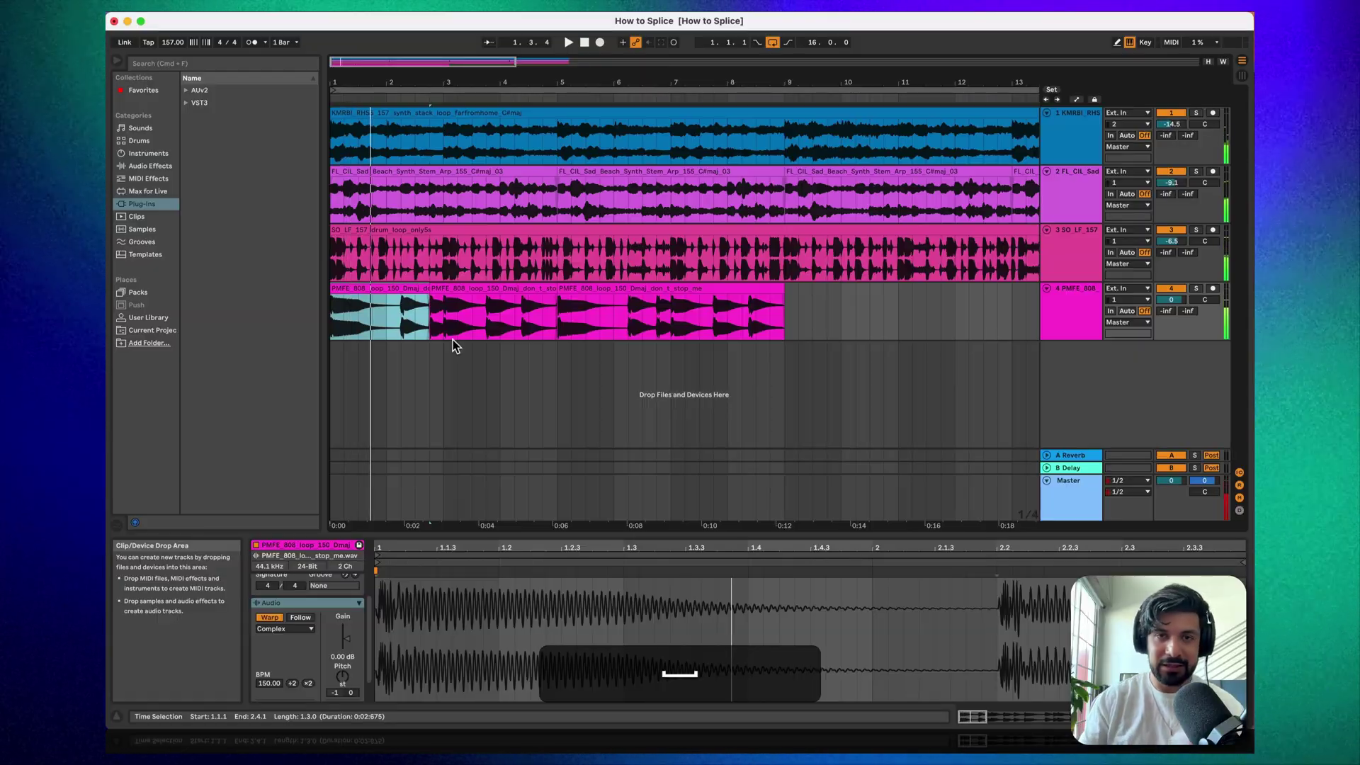
key("space")
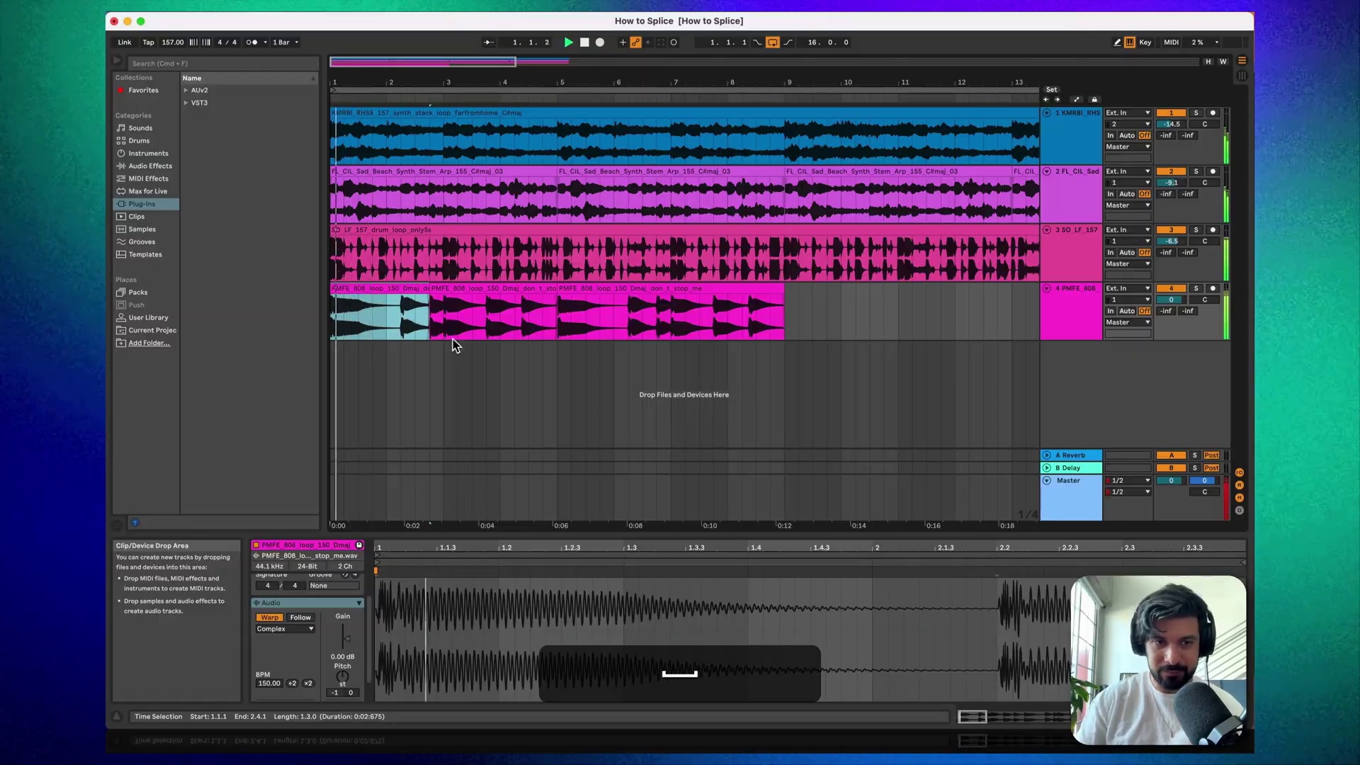
key("space")
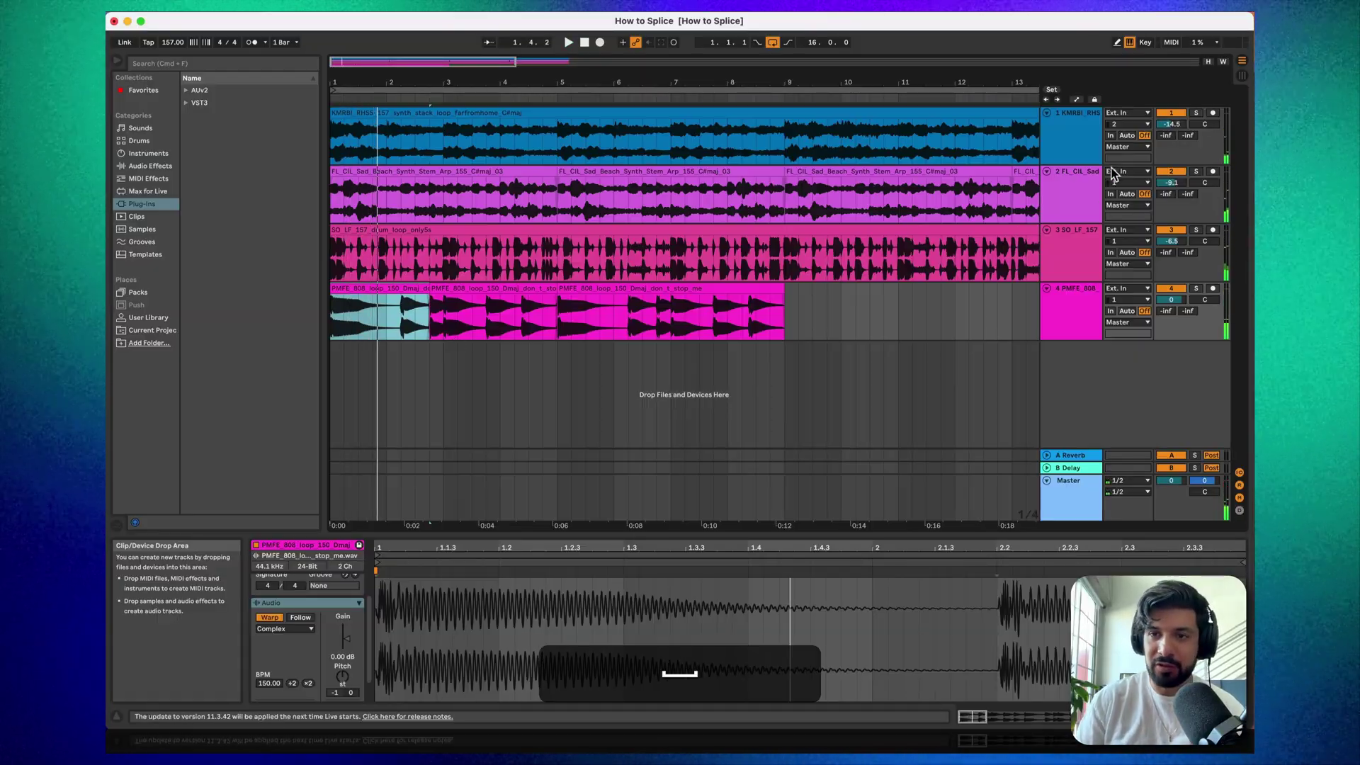
Step: Compare the opening of the soloed synth stack melody with the full mix to judge the 808's pitch
left_click(1196, 114)
key("space")
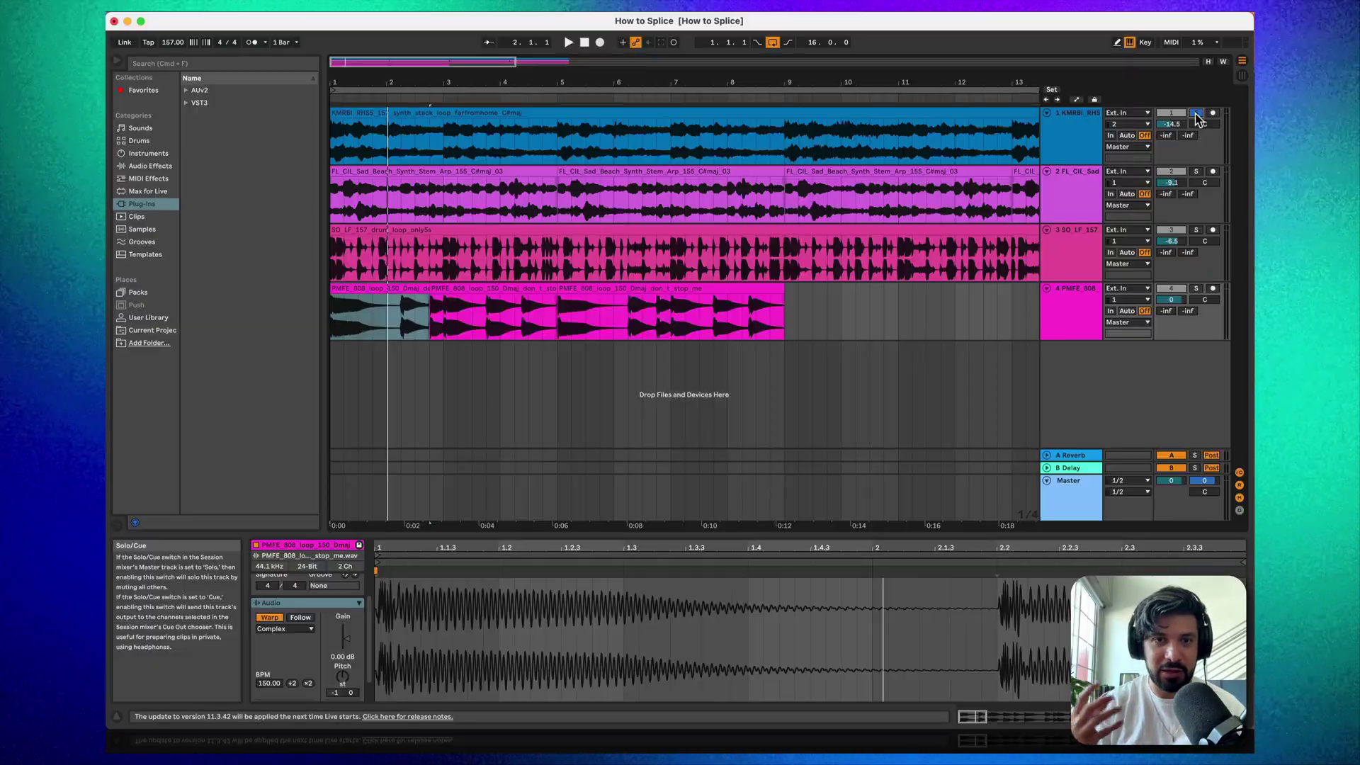
key("space")
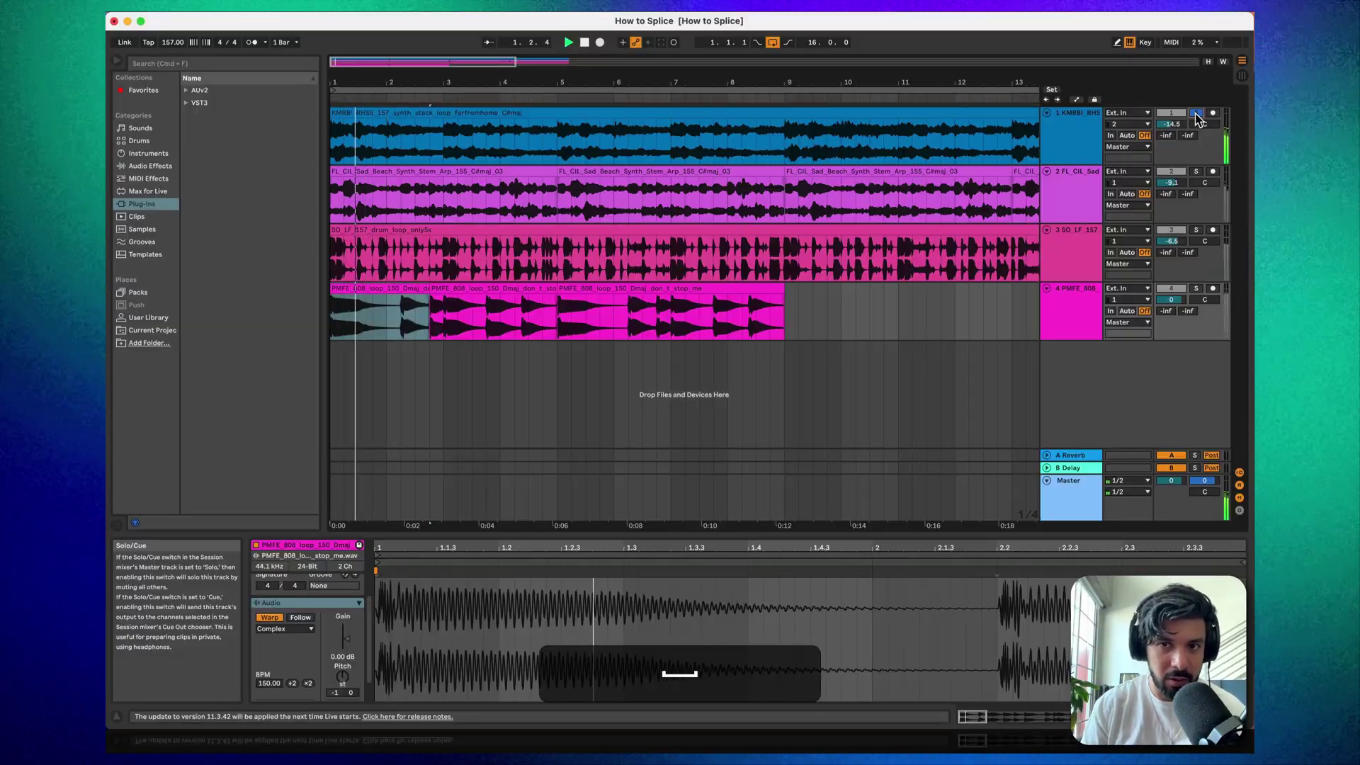
key("space")
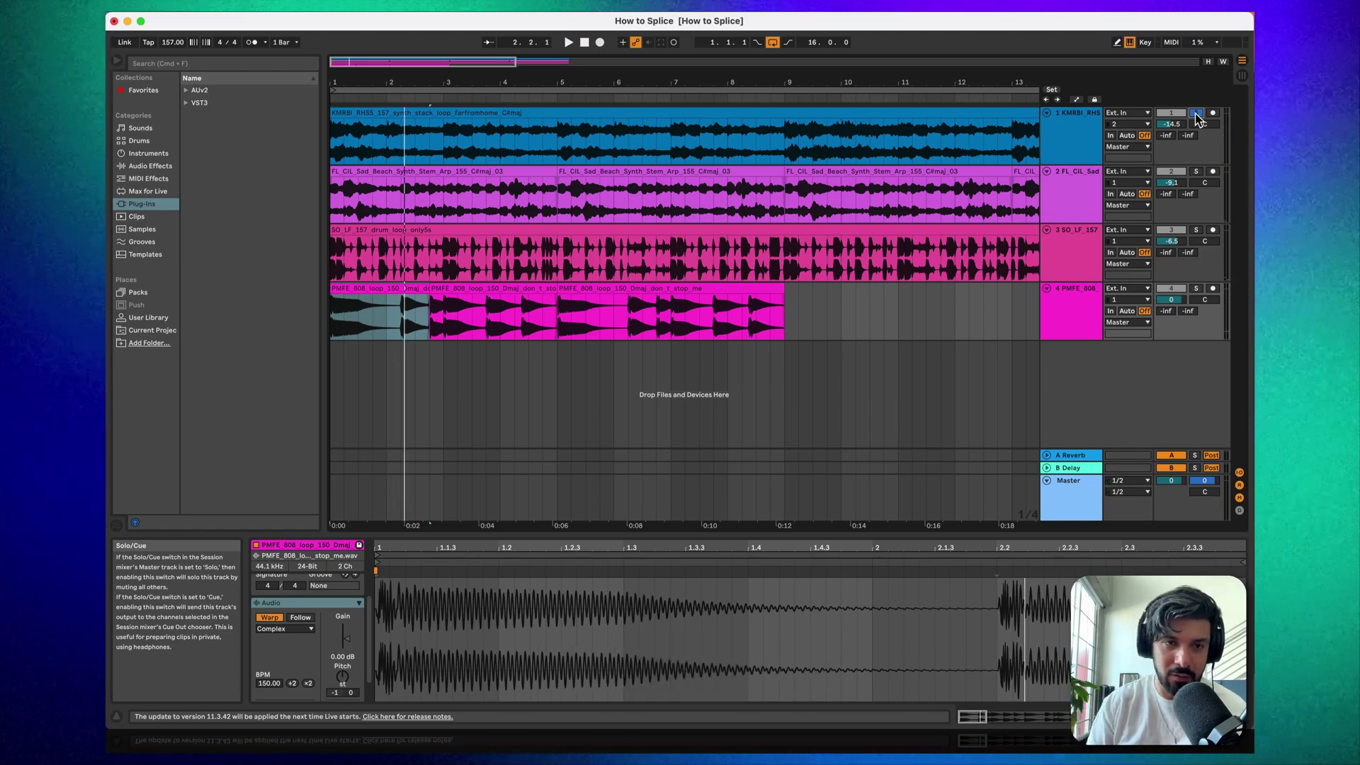
left_click(1195, 113)
key("space")
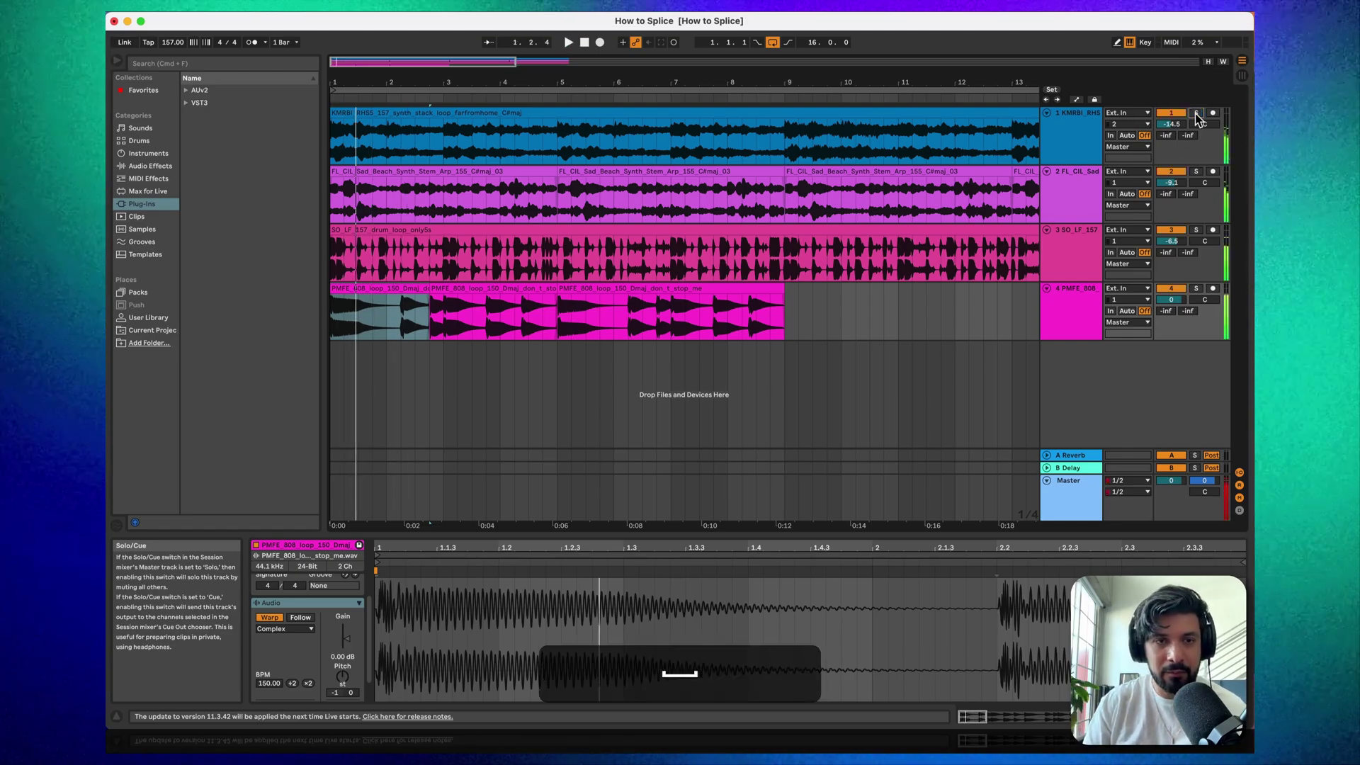
left_click(1197, 114)
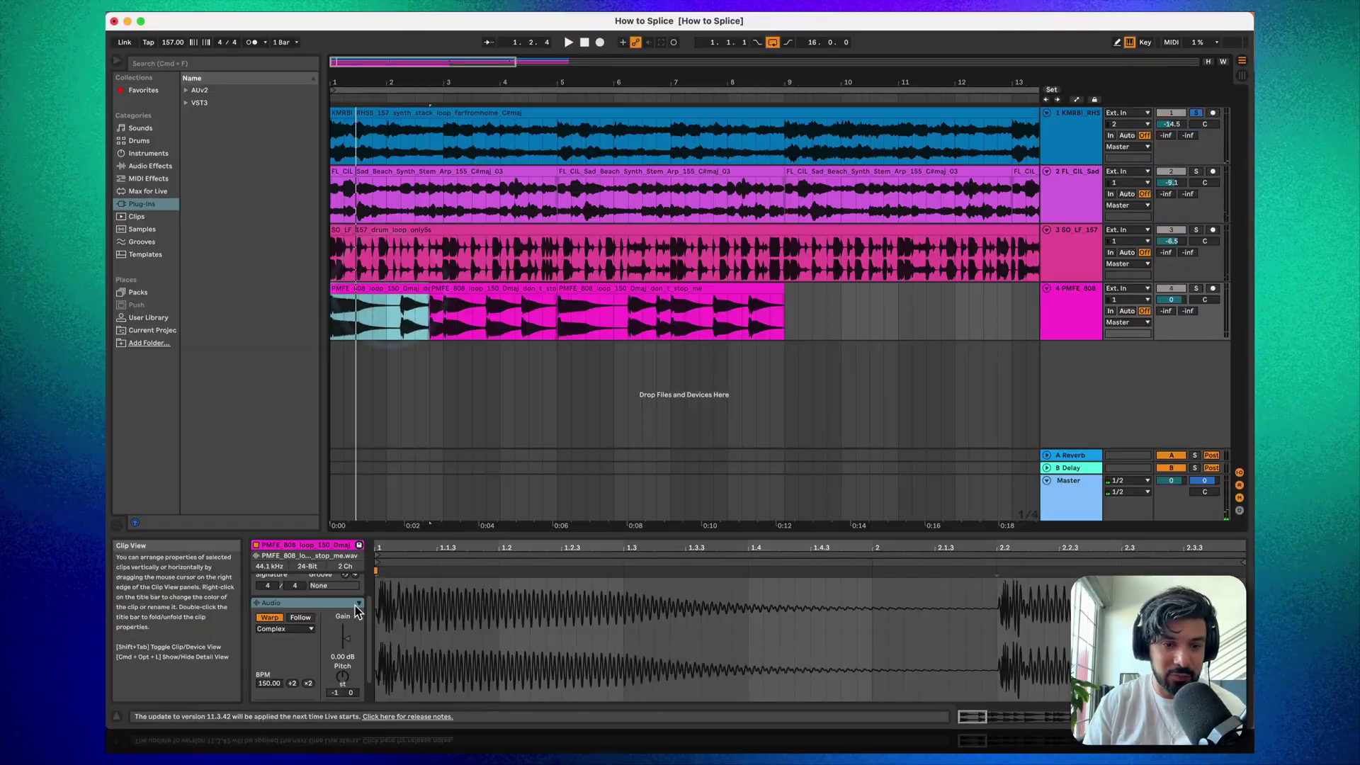
Step: Lower the first 808 segment's pitch step by step to -7 semitones while checking it with the 808 track soloed
key("Down")
key("space")
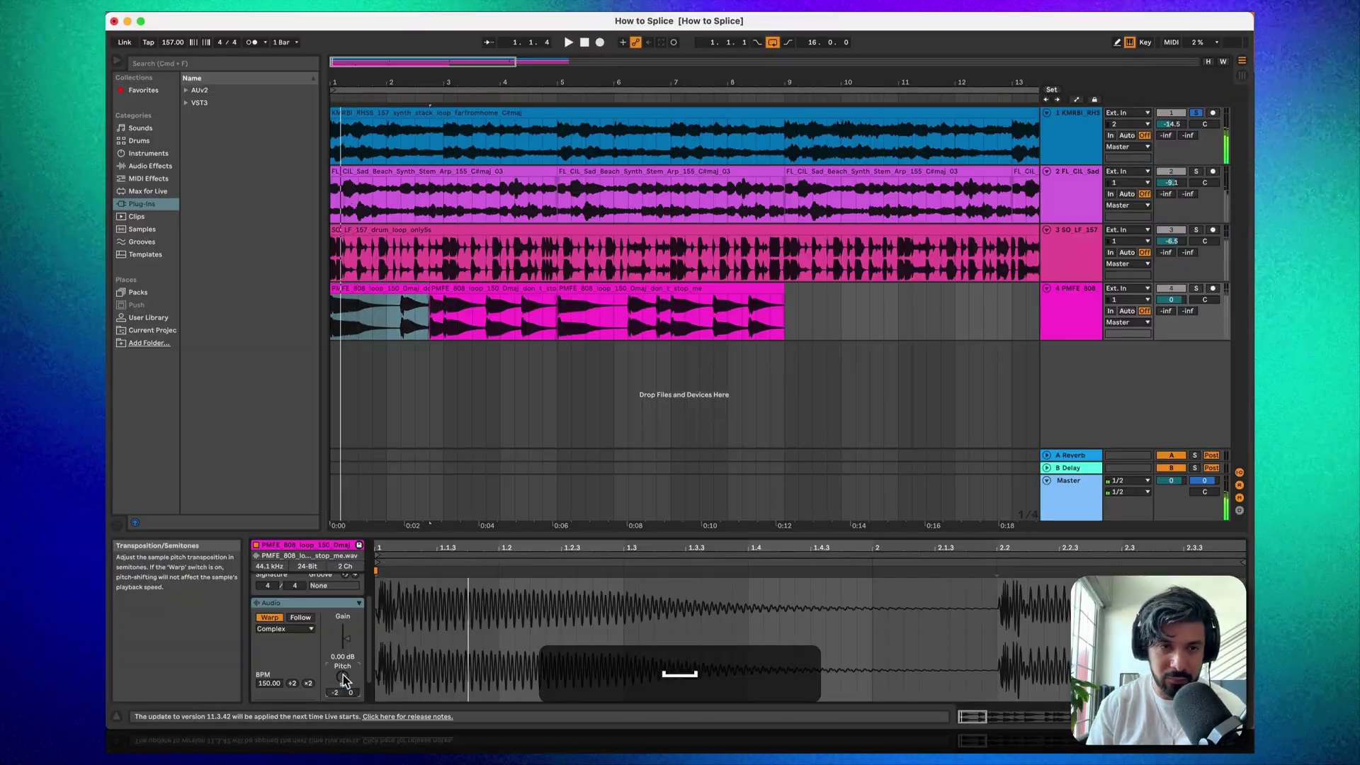
left_click(1197, 289)
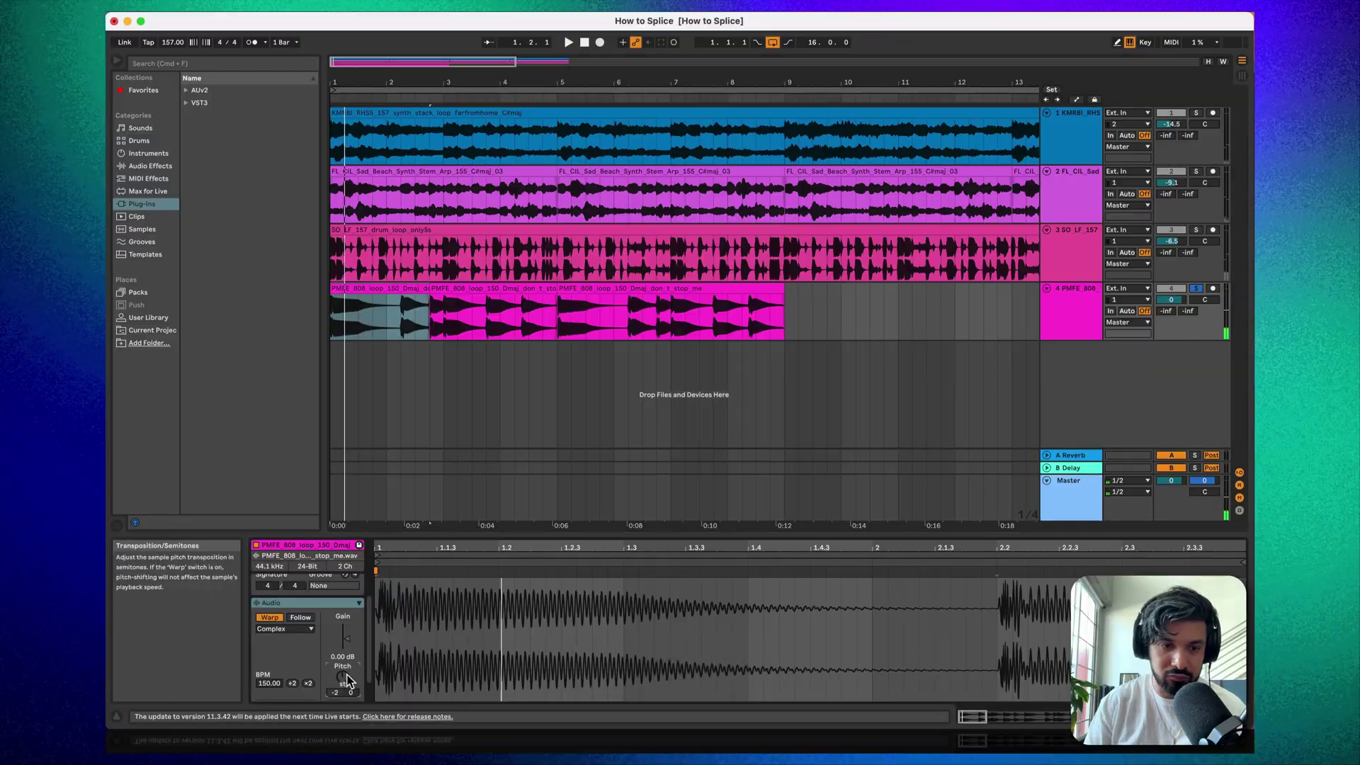
key("Down")
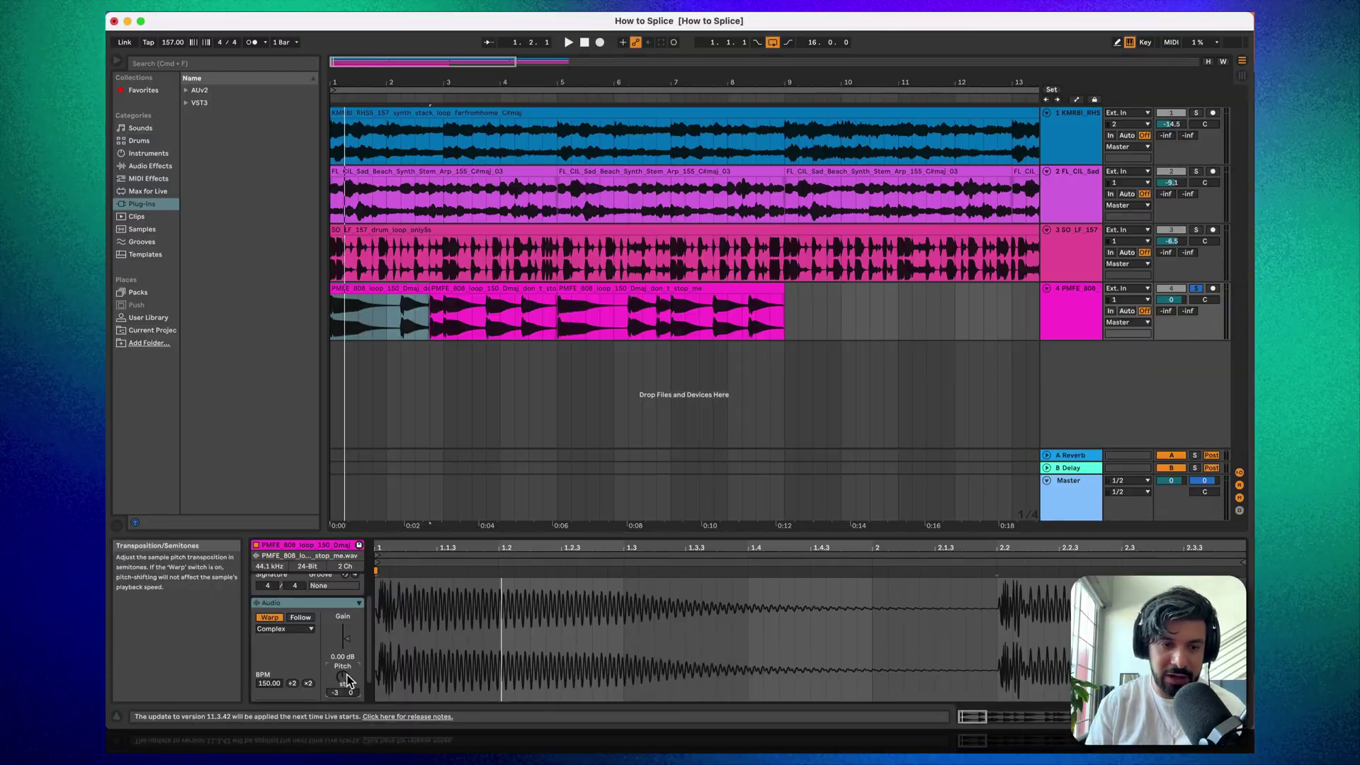
key("space")
key("Down")
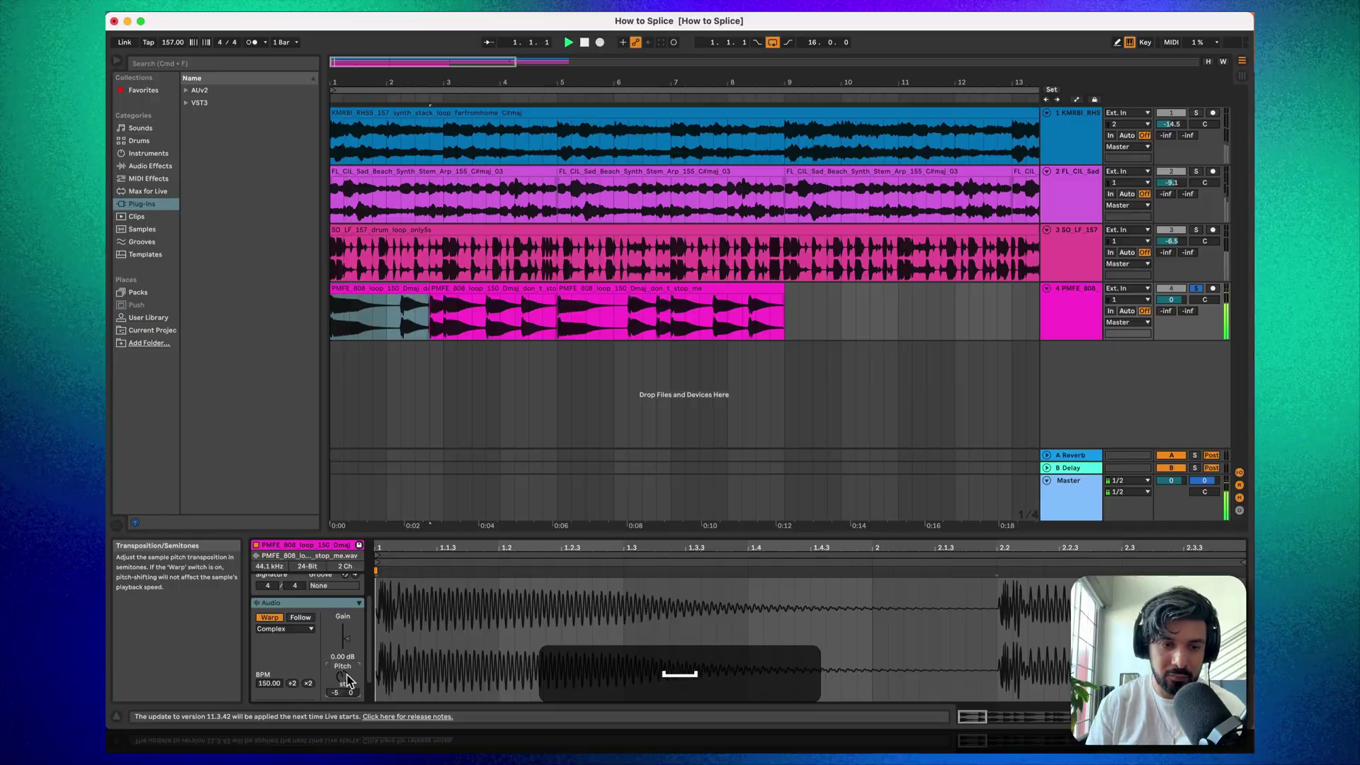
key("Down")
key("Down")
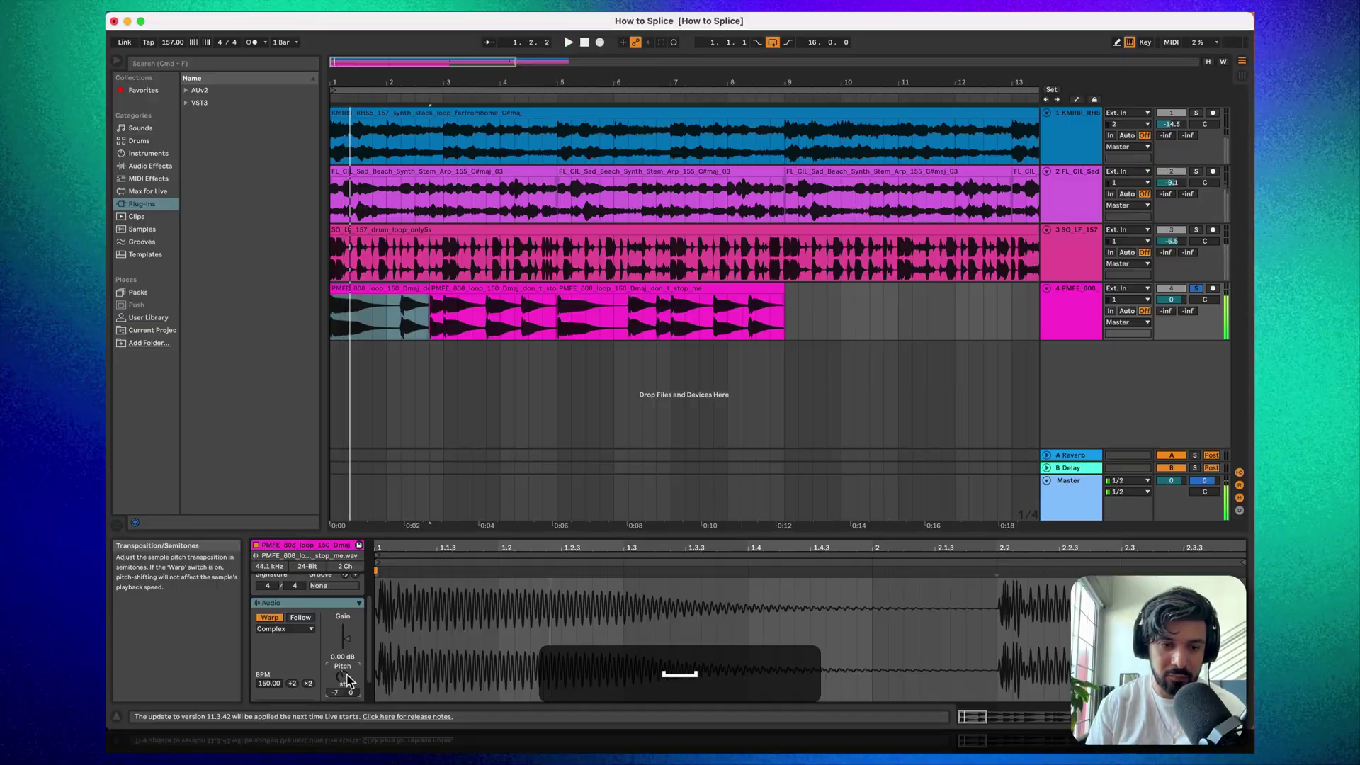
Step: Stop playback and split the first 808 segment at the start of its second note, at beat 2.2
left_click(462, 394)
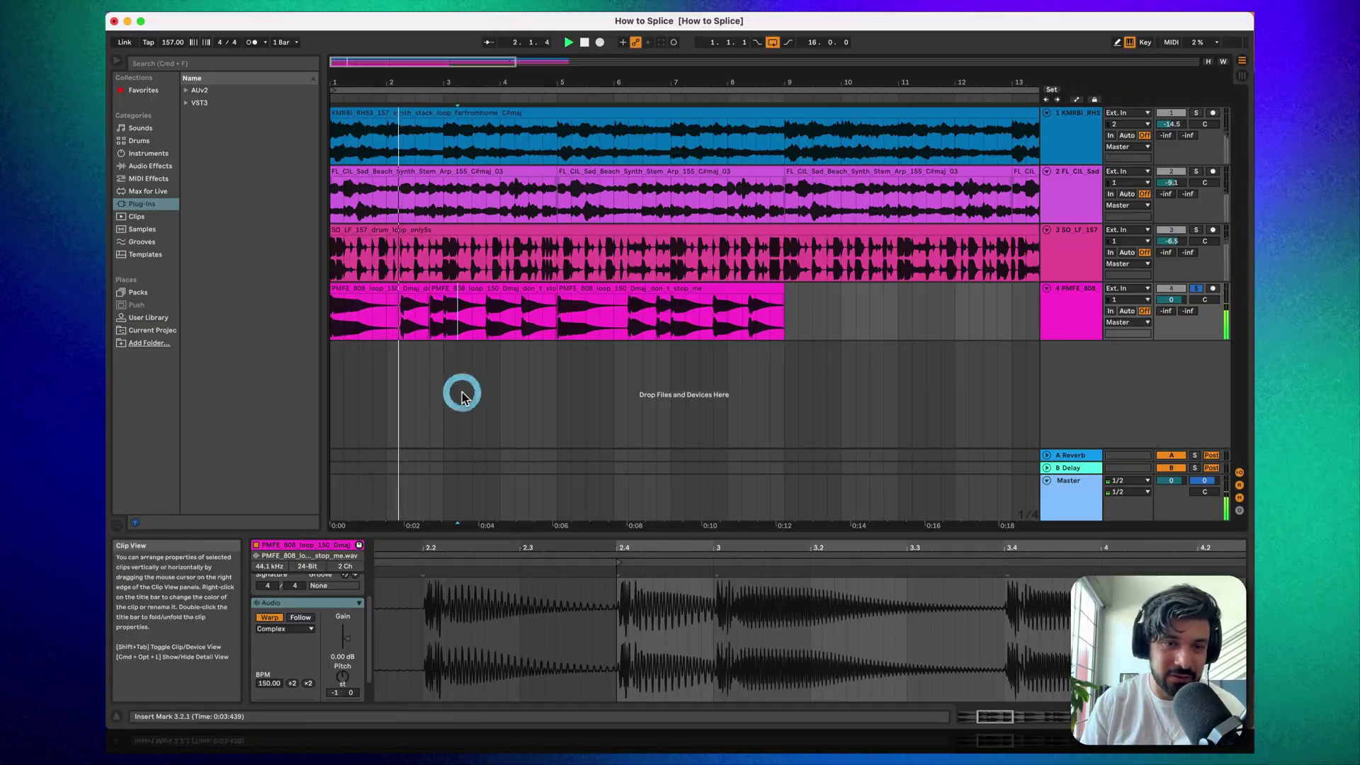
key("space")
left_click(403, 316)
key("super+e")
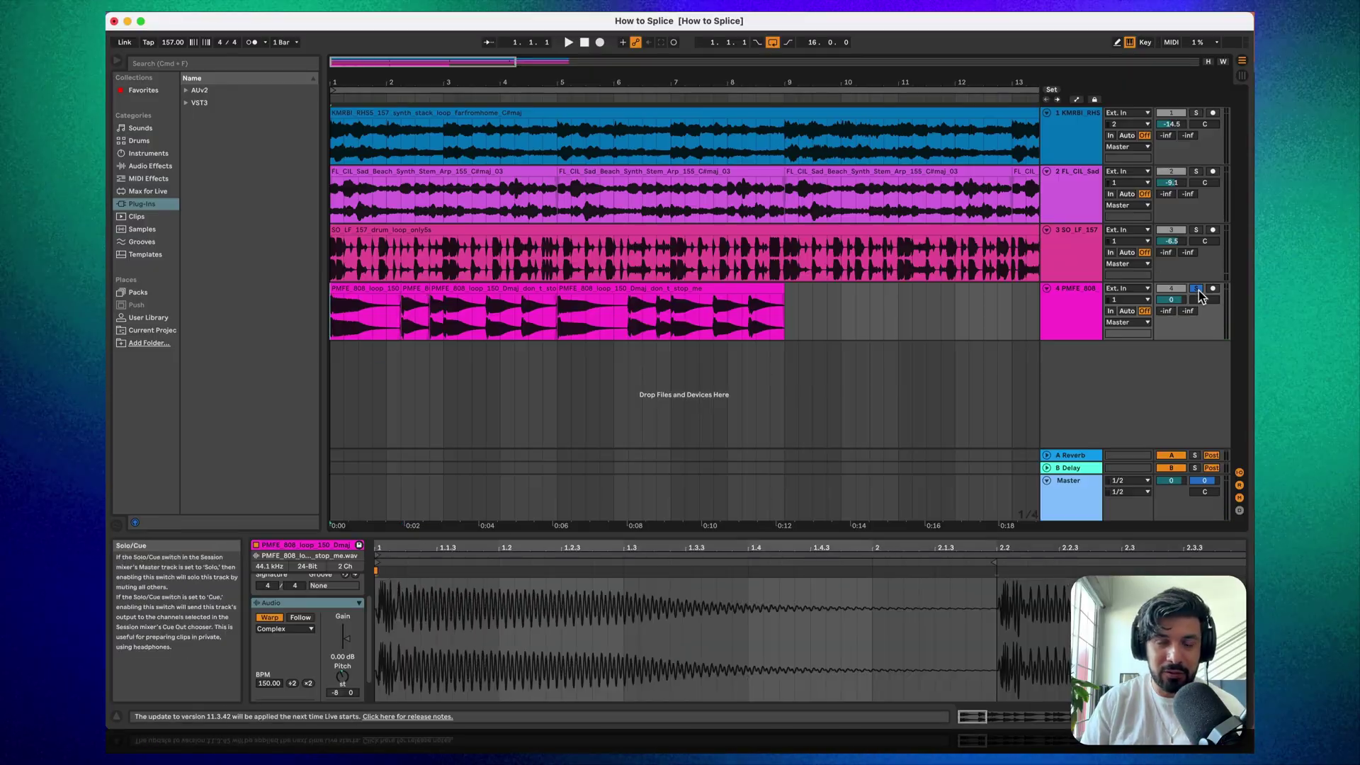
Step: Turn off solo on the 808 track and listen to the repitched 808 with the full mix
left_click(1198, 289)
key("space")
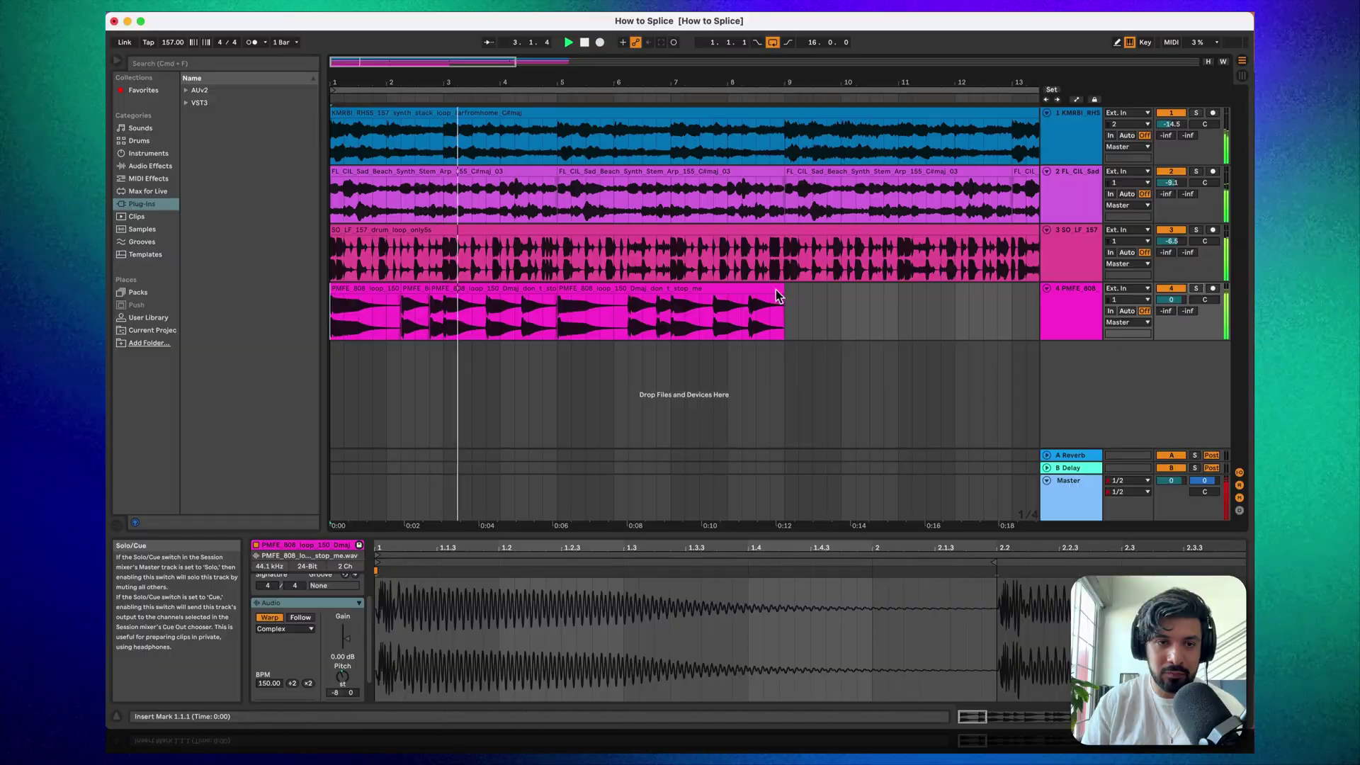
key("space")
left_click(427, 303)
key("space")
left_click(392, 306)
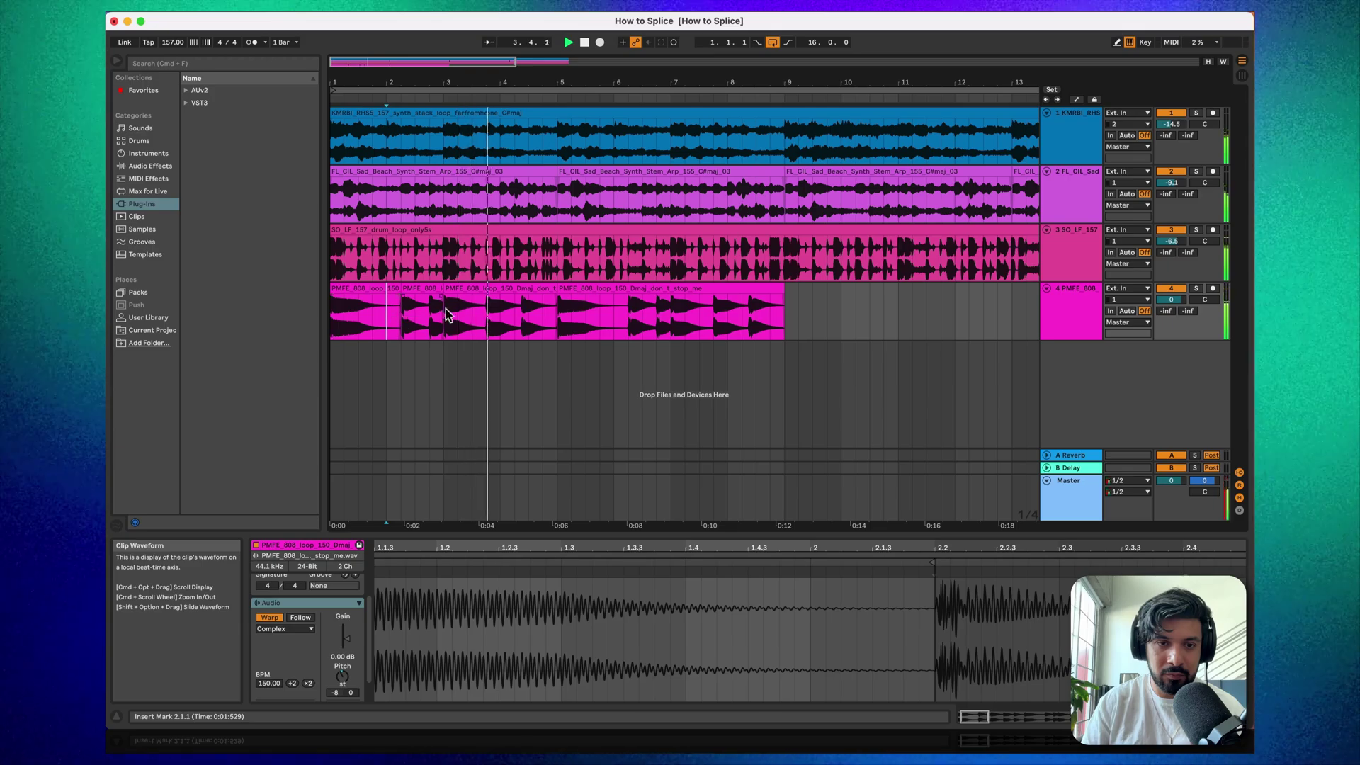
Step: Consolidate the 808 segments from bar 1 to bar 5 into one clip and duplicate it over the following four bars
left_click(545, 306)
left_click(358, 290, "shift")
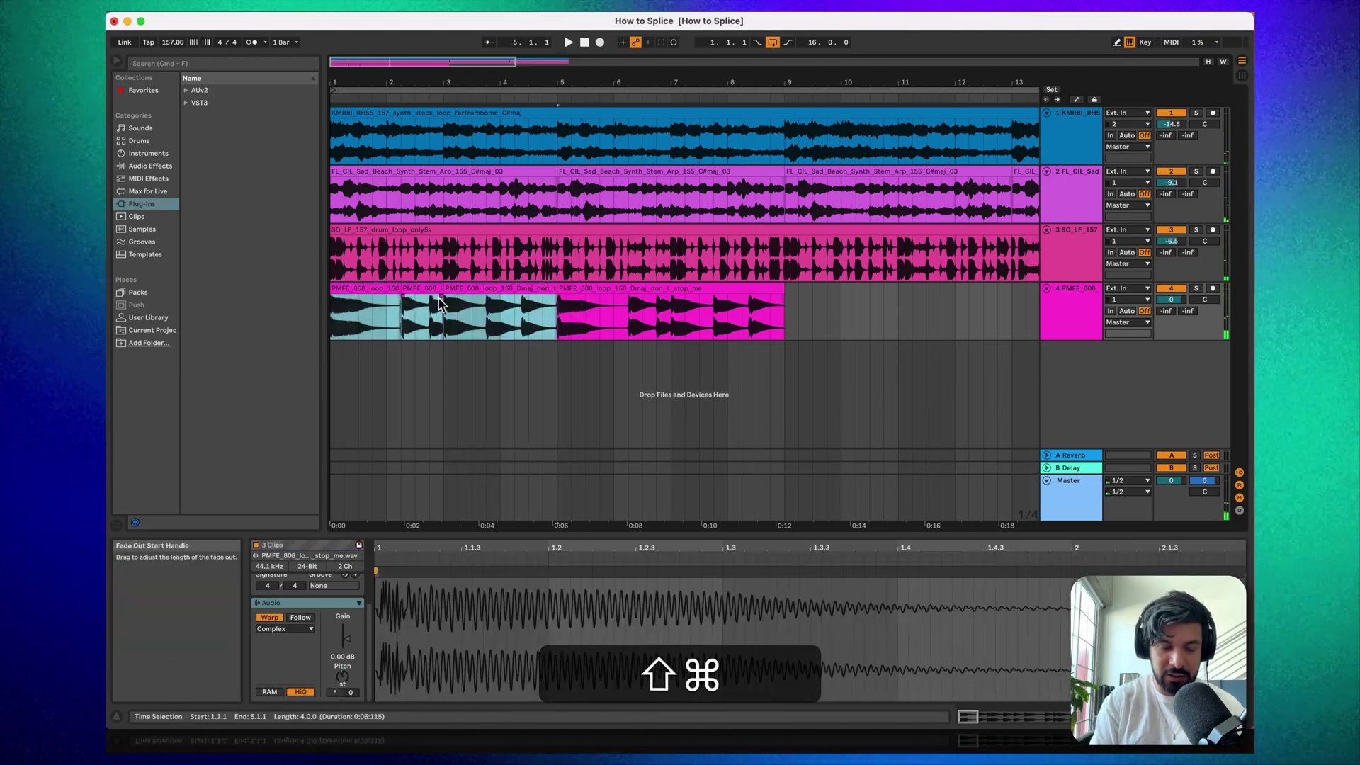
key("super+j")
key("space")
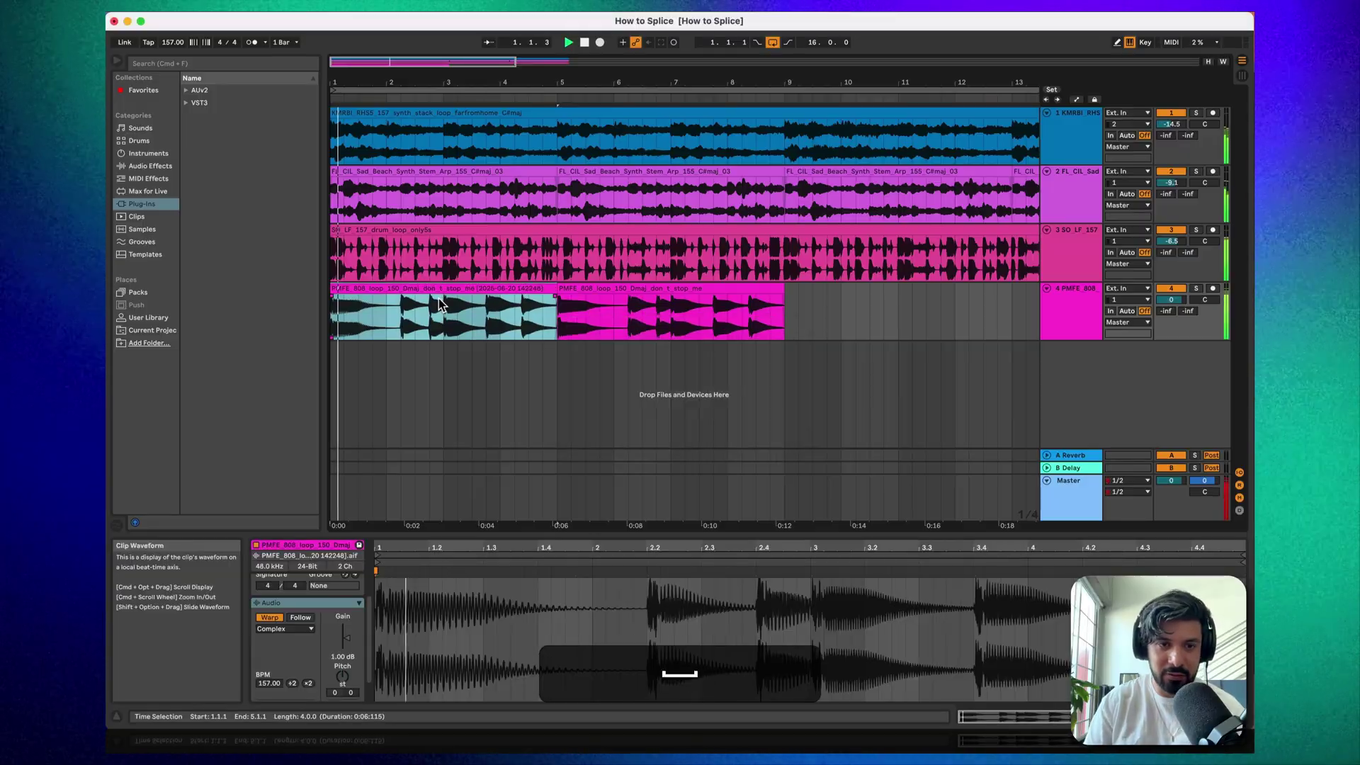
key("super+d")
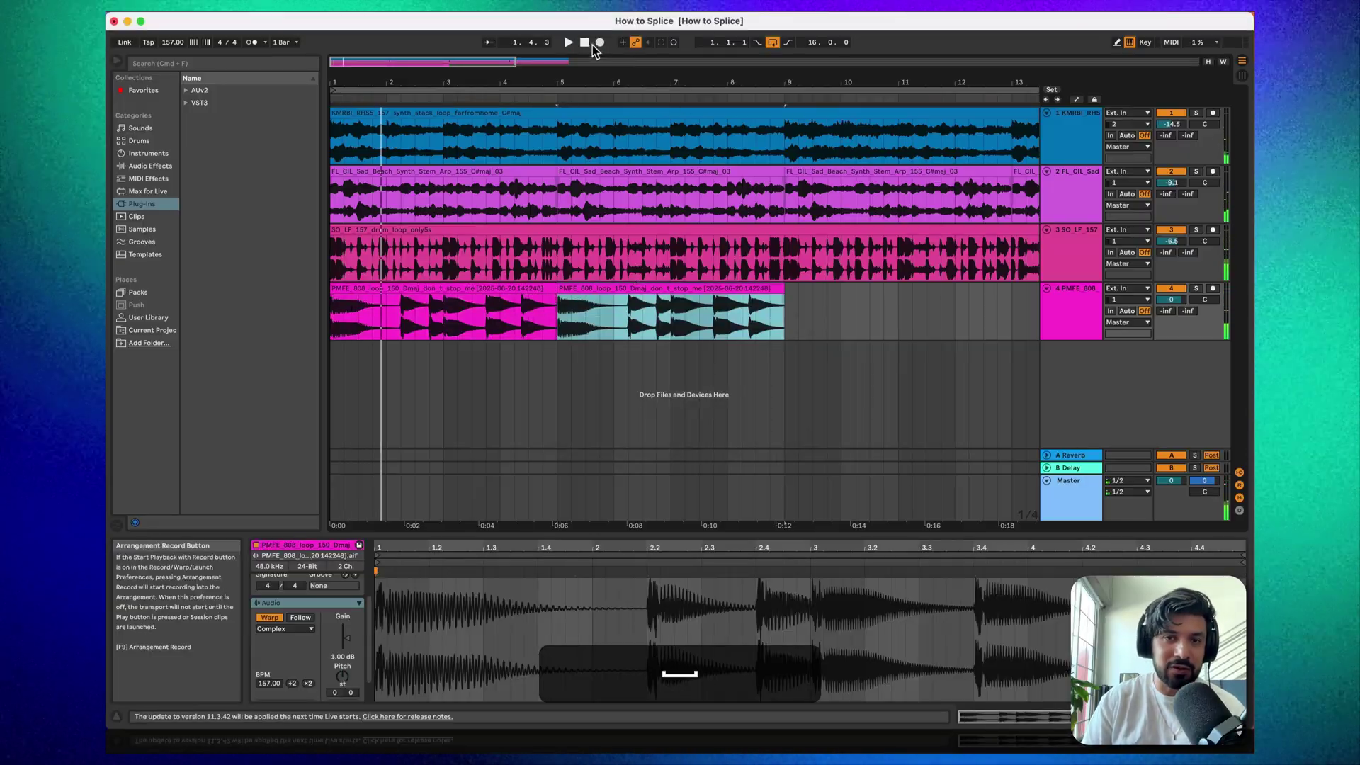
Step: Restart playback from the beginning and lower the 808 track's volume to about -6 dB
left_click(585, 42)
key("space")
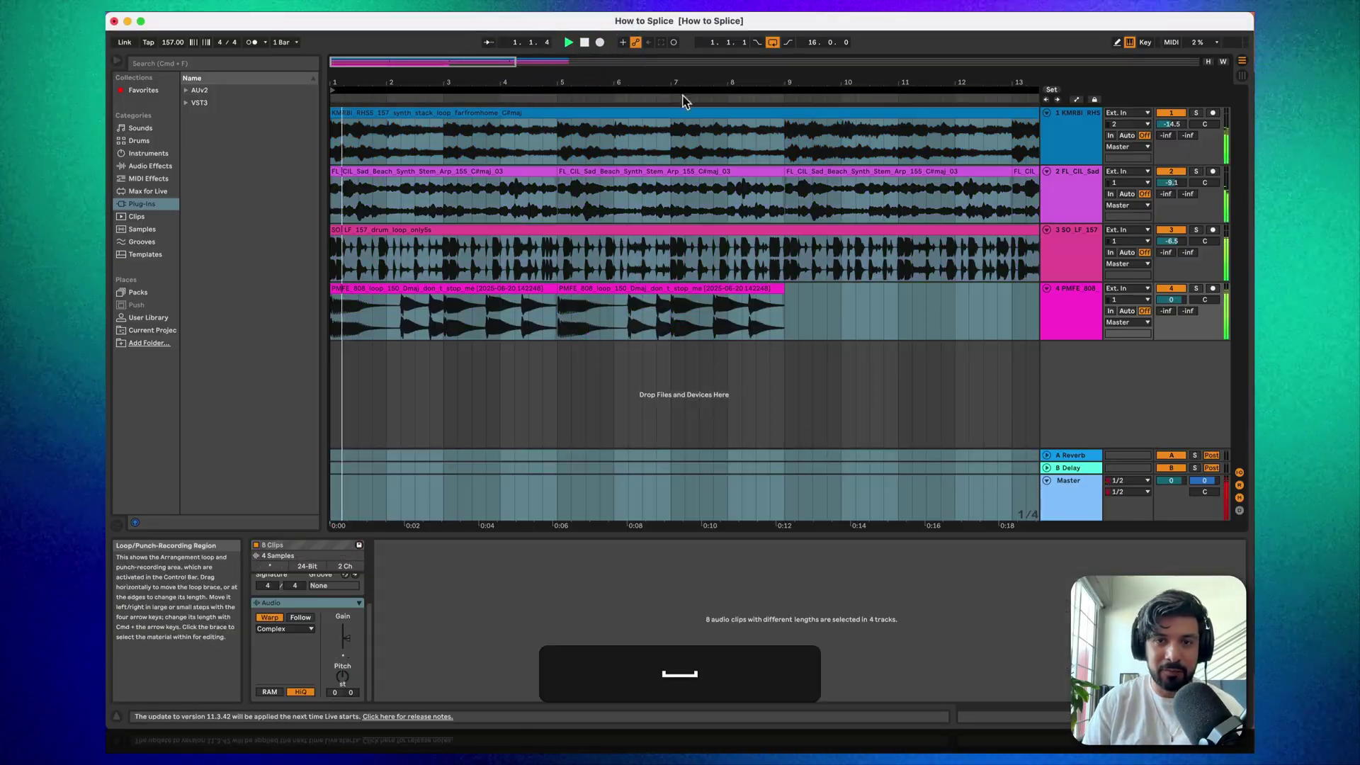
double_click(701, 82)
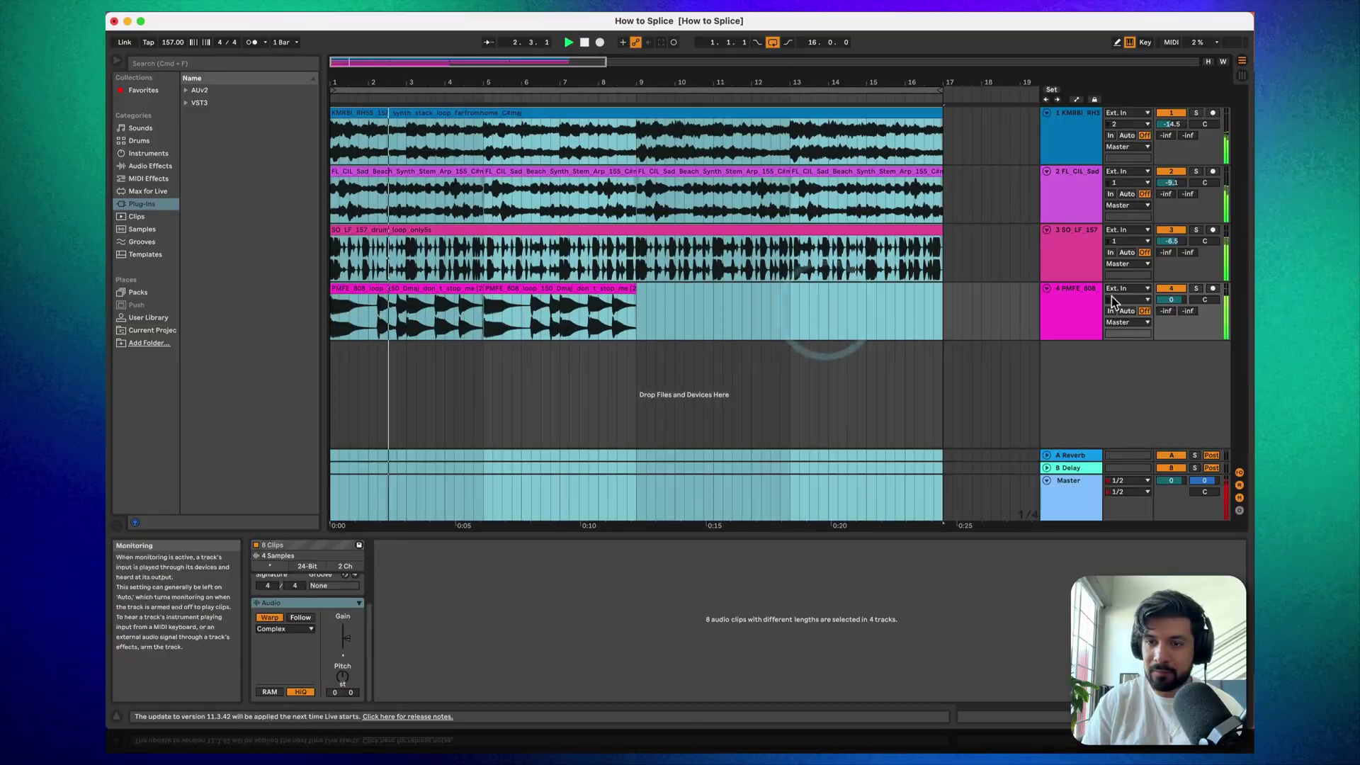
left_click_drag(1171, 300, 1171, 312)
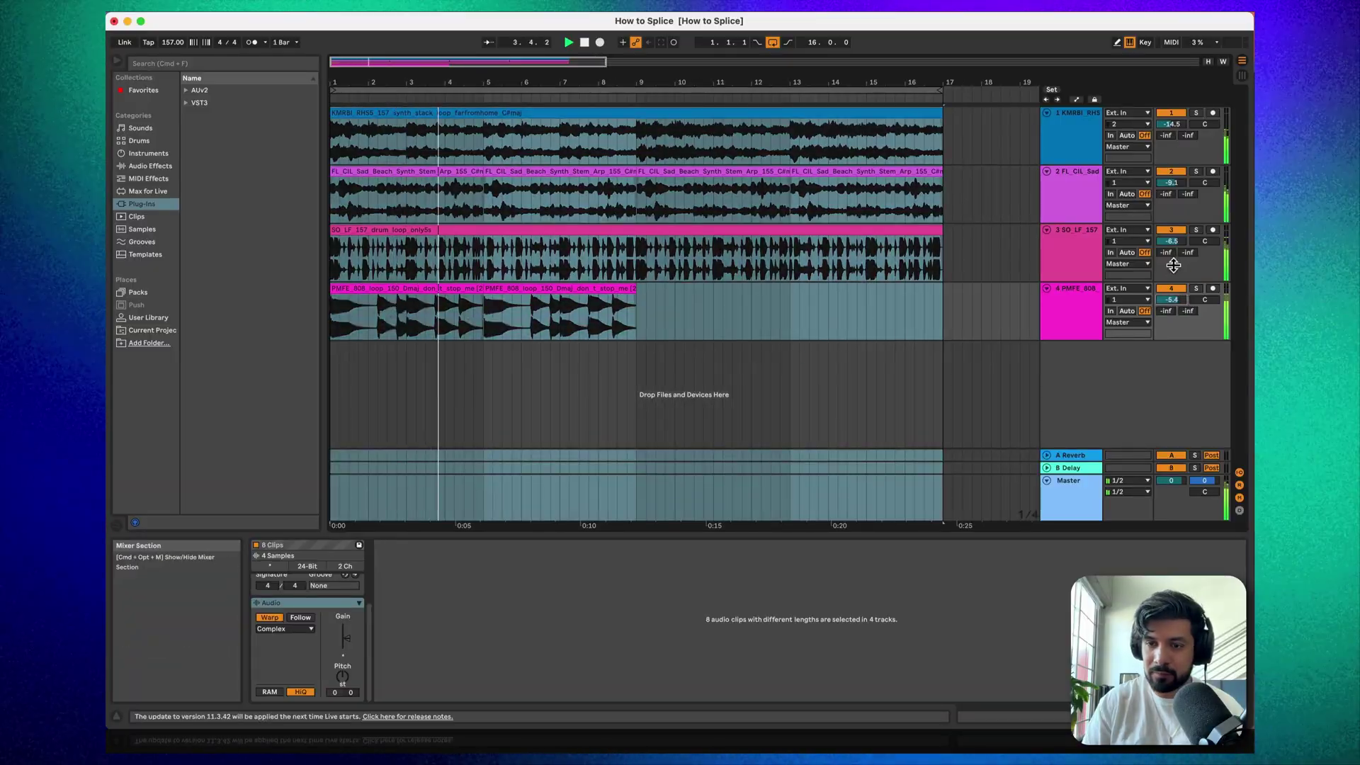
Step: Duplicate the consolidated 808 clip along its track until the bass fills the arrangement up to bar 17
left_click(564, 291)
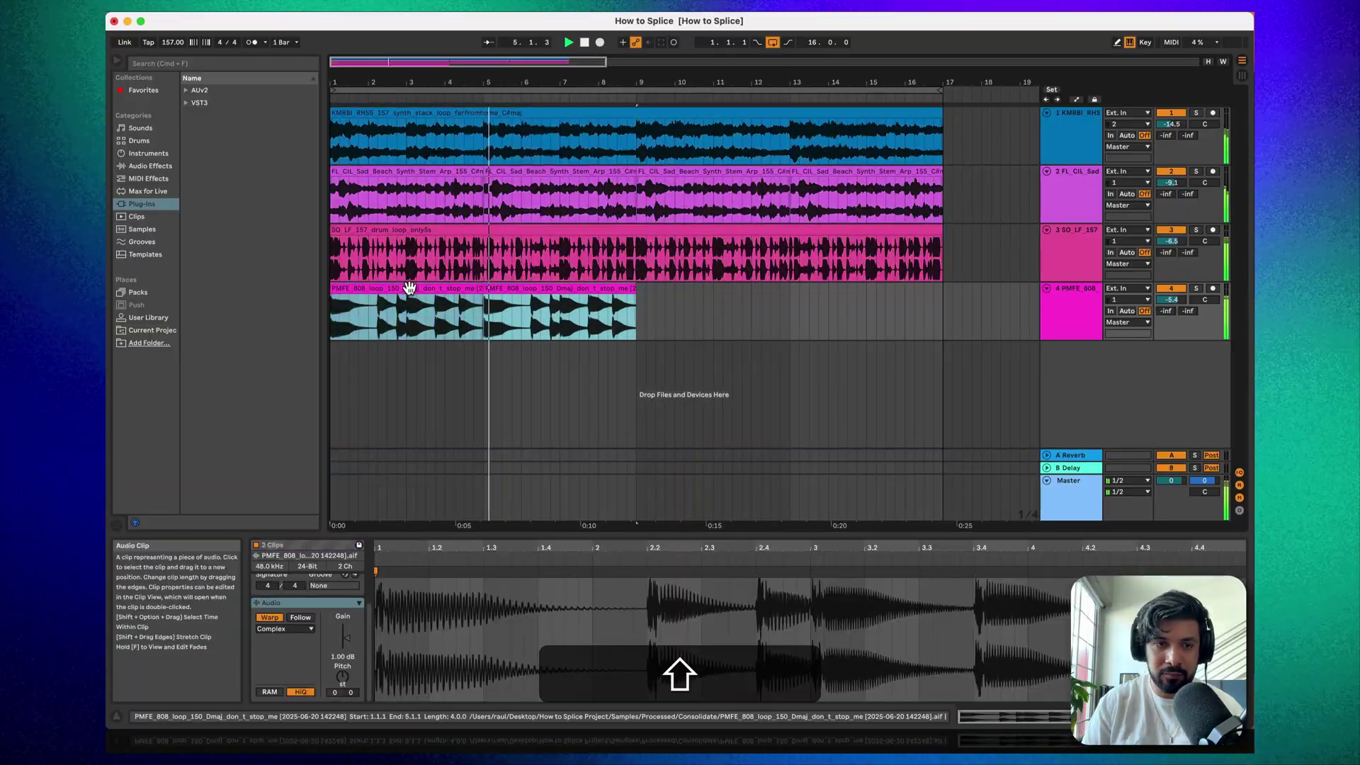
left_click(421, 292, "shift")
left_click(491, 299)
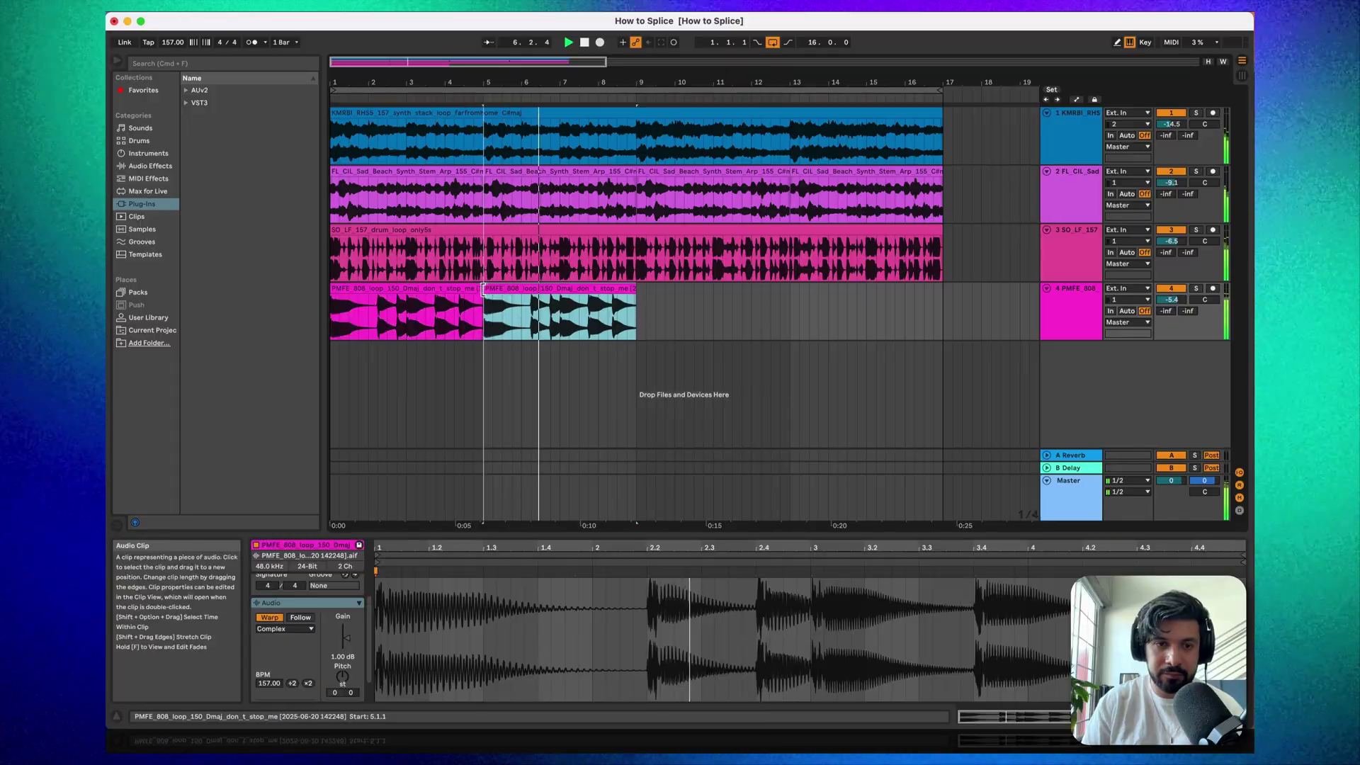
left_click(411, 289)
key("super+d")
key("super+d")
key("super+d")
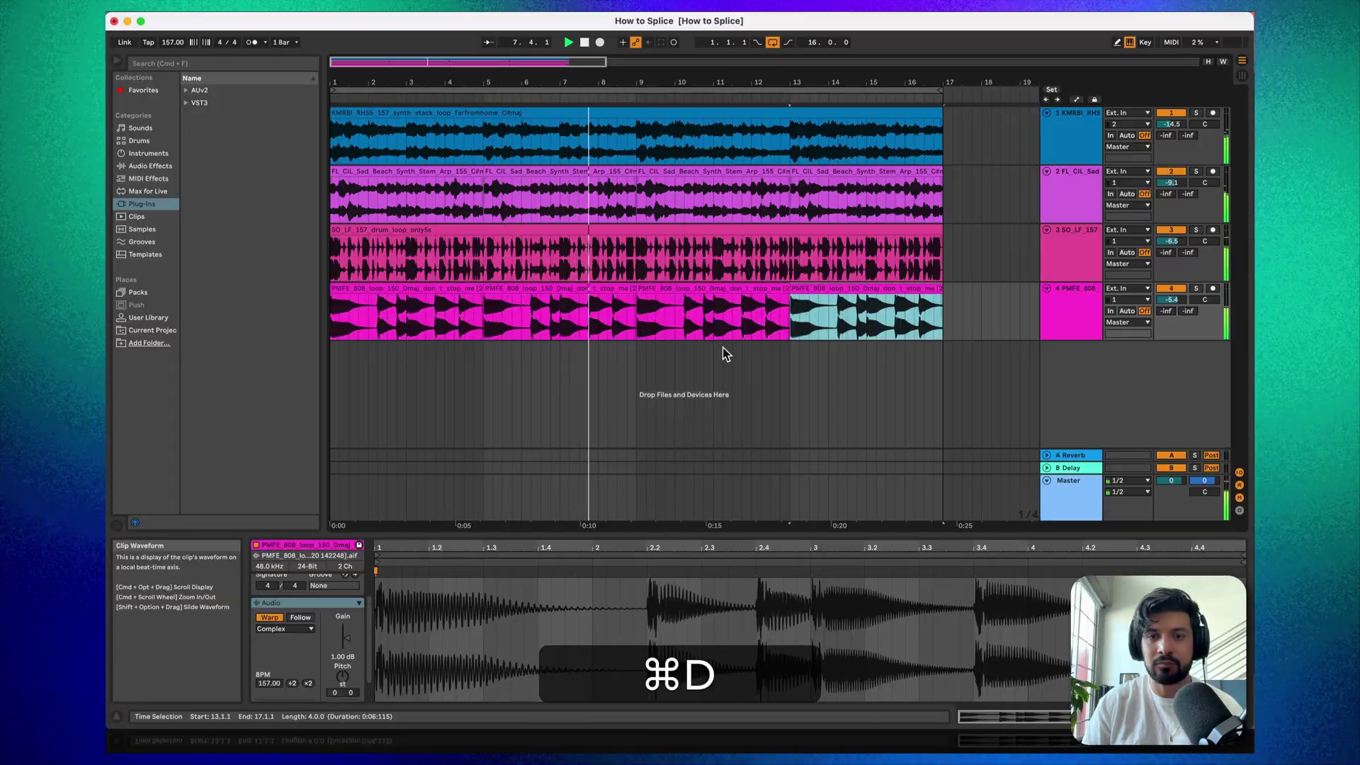
left_click(724, 385)
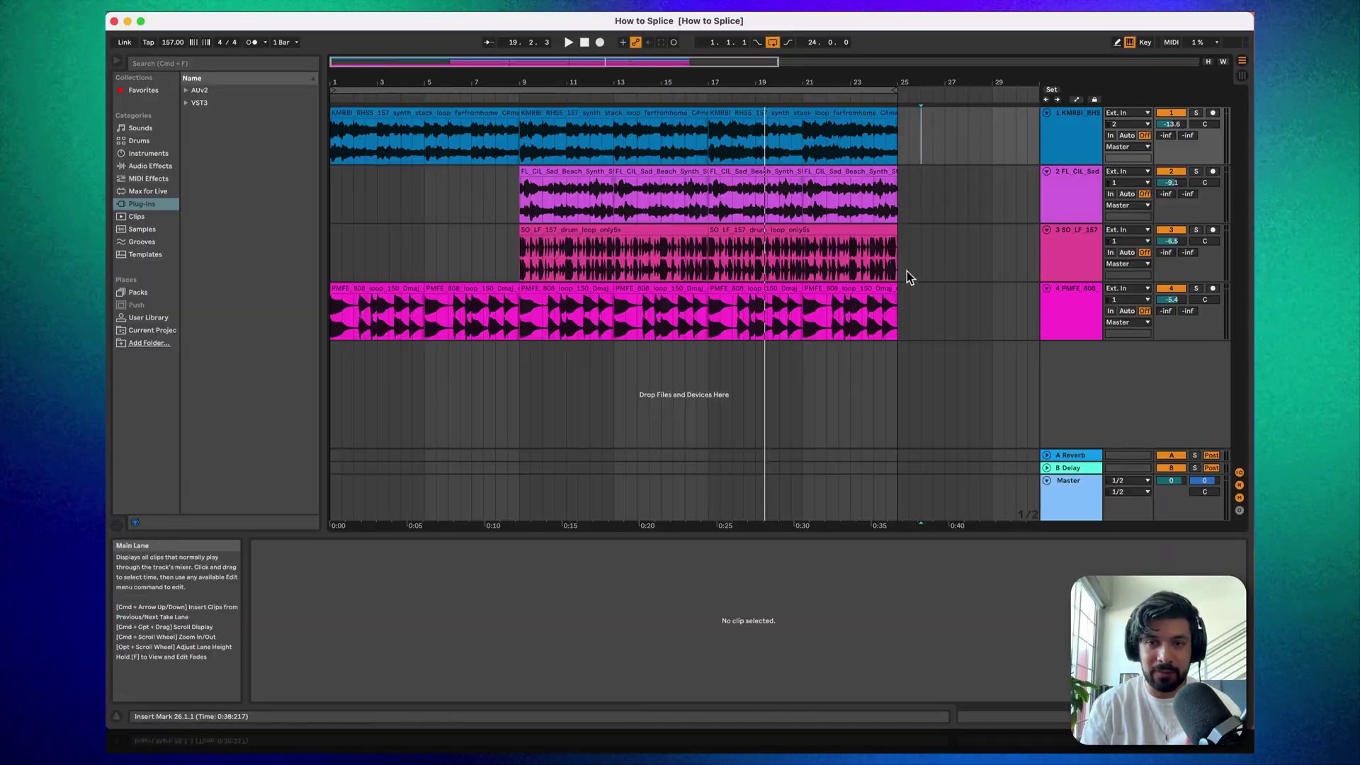
Step: Delete all clips and audio tracks 2 to 4, leaving a single empty audio track, and save the set
key("super+a")
key("BackSpace")
left_click(662, 152)
left_click(1087, 310)
left_click(1081, 203, "shift")
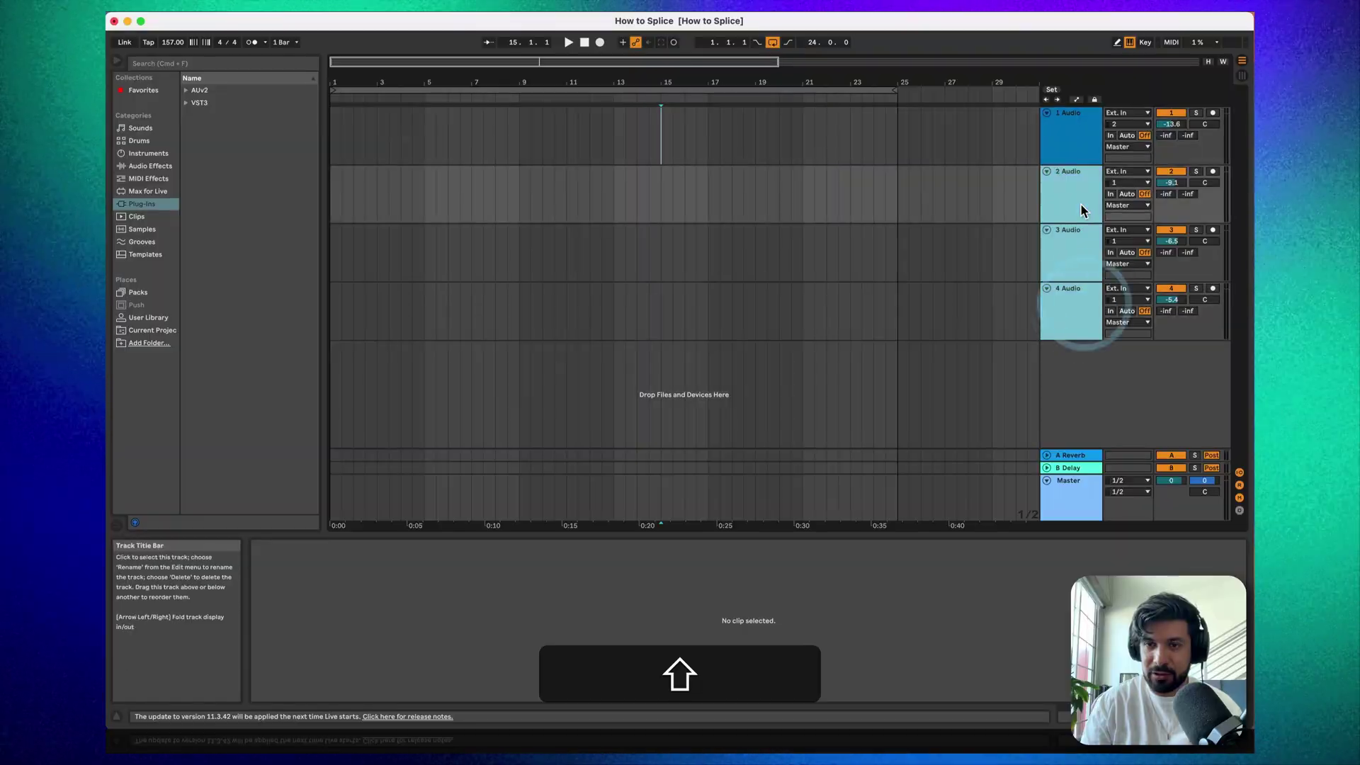
key("BackSpace")
left_click(584, 42)
key("super+s")
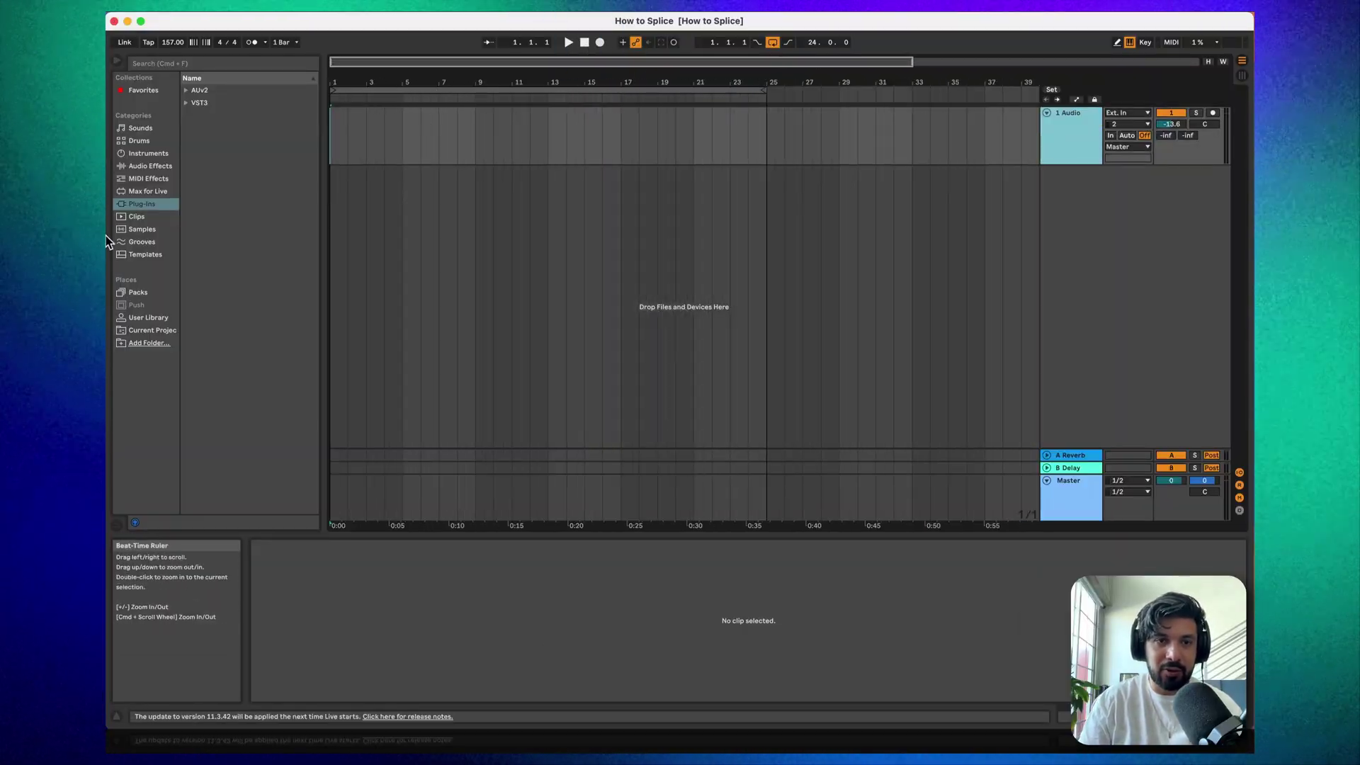
Step: Switch to Splice and open the Indie Rock samples from the genre list
left_click(134, 280)
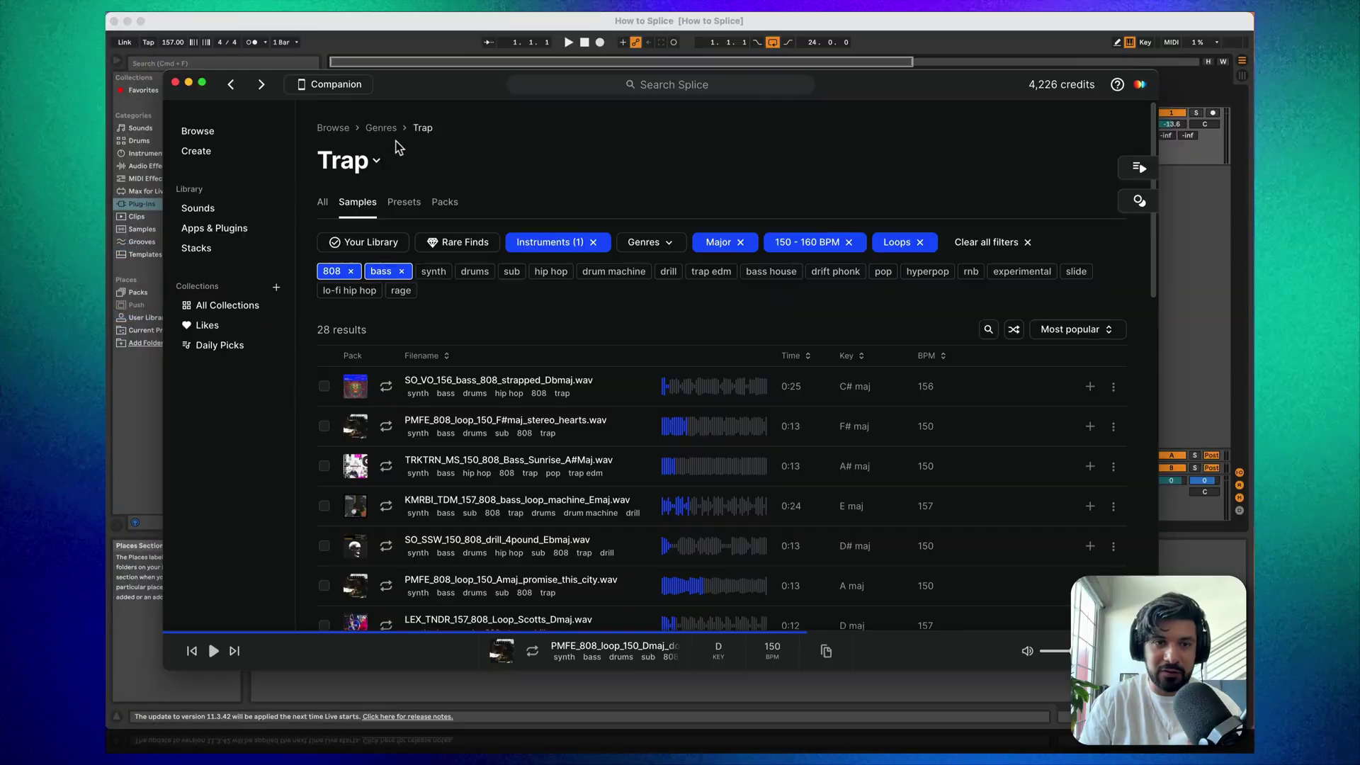
left_click(381, 128)
scroll(865, 381, "down", 5)
scroll(867, 381, "down", 3)
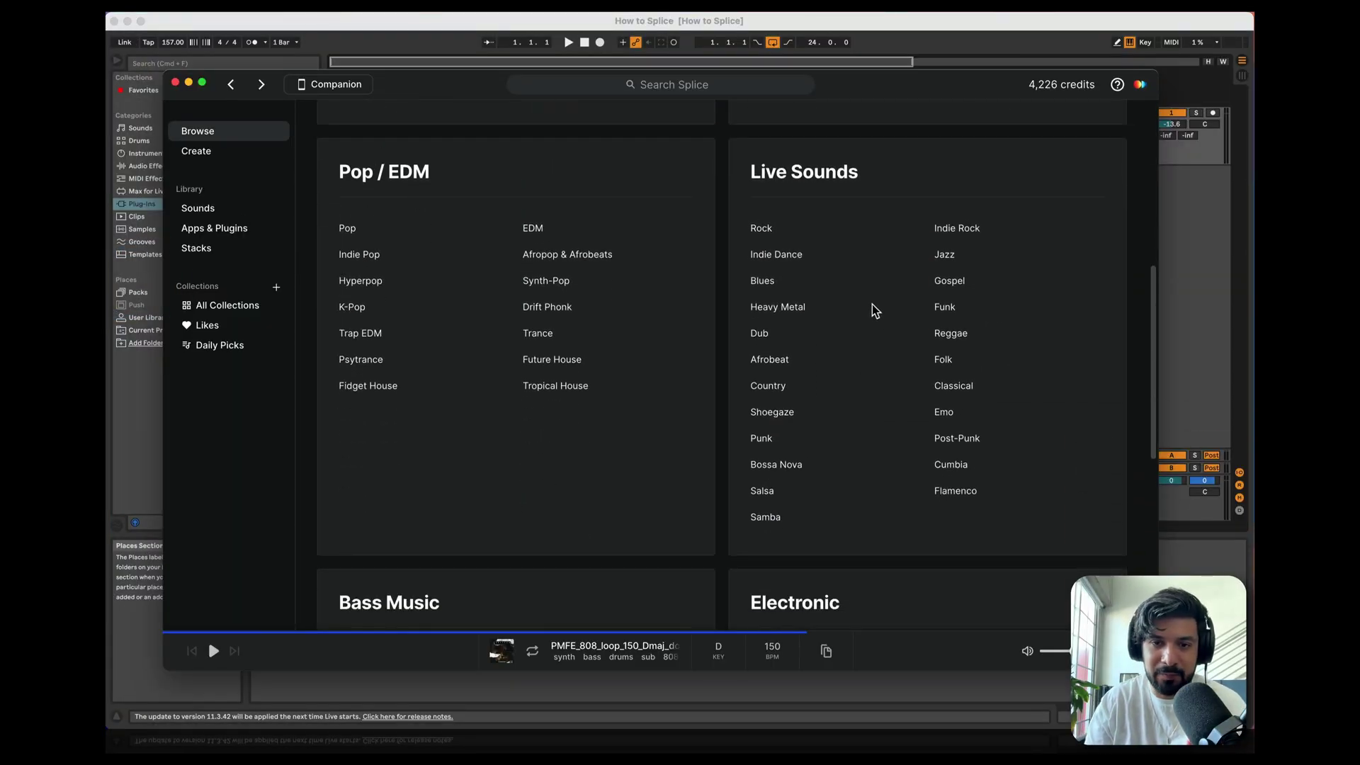
left_click(944, 227)
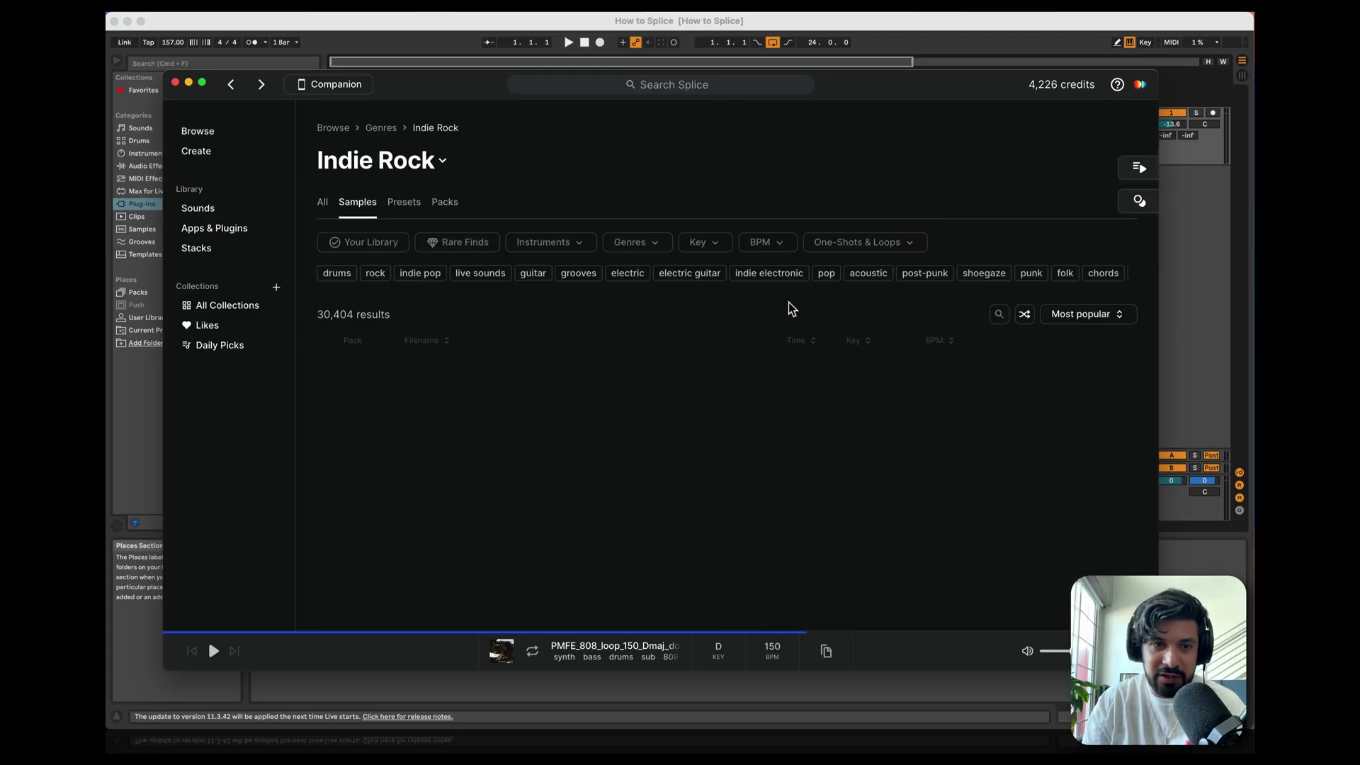
scroll(695, 333, "down", 2)
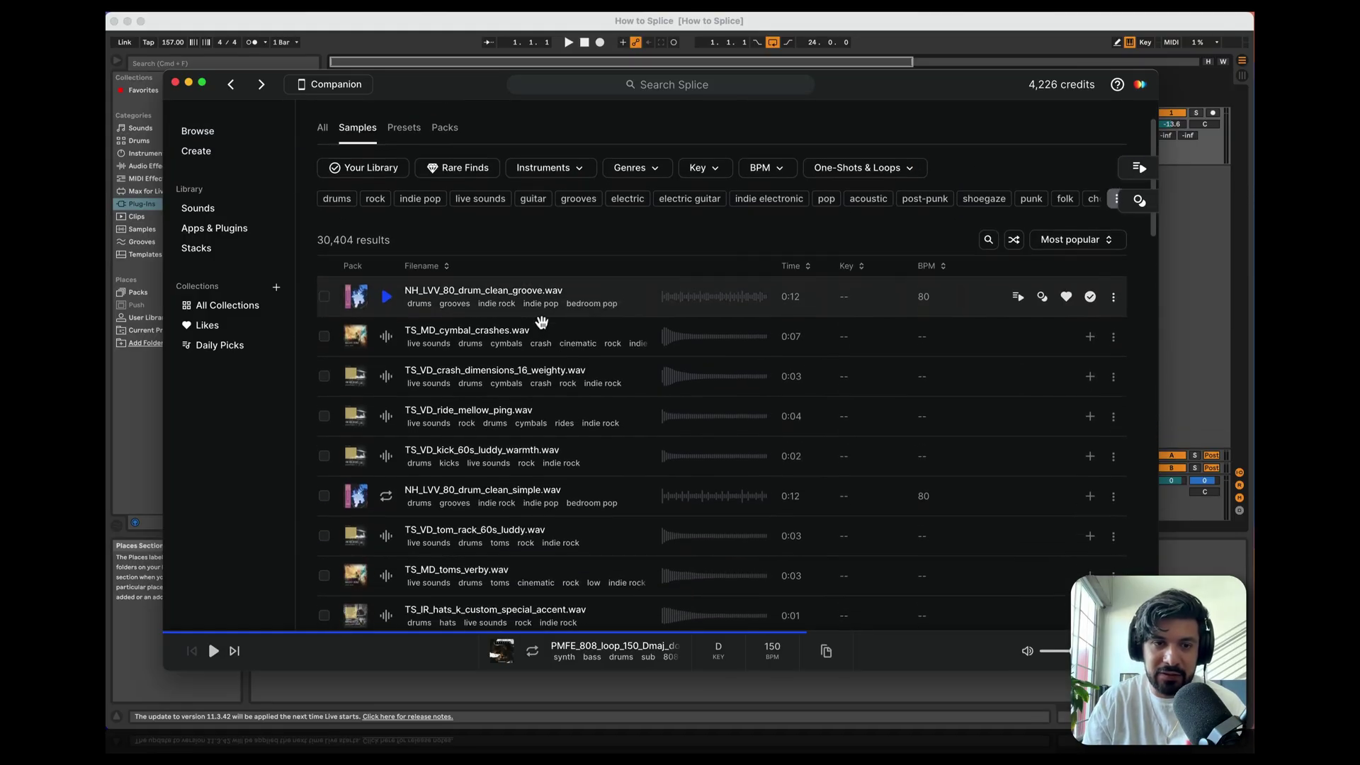
Step: Audition NH_LVV_80_drum_clean_groove.wav, place it at bar 1 of the audio track in Ableton Live, and play it as a four-bar loop
left_click(393, 301)
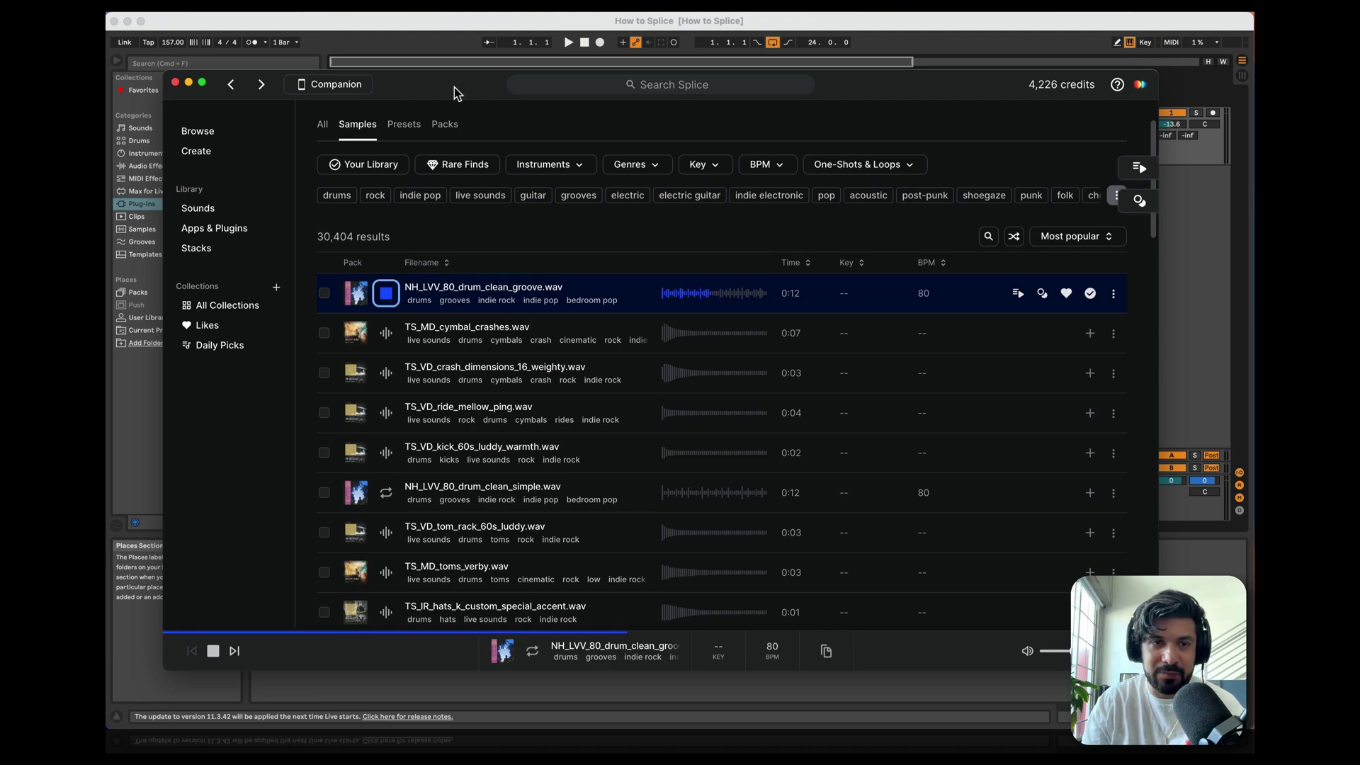
left_click_drag(456, 88, 832, 115)
mouse_move(847, 318)
left_mouse_down()
mouse_move(555, 237)
mouse_move(519, 185)
left_mouse_up()
left_click(519, 185)
key("super+a")
key("space")
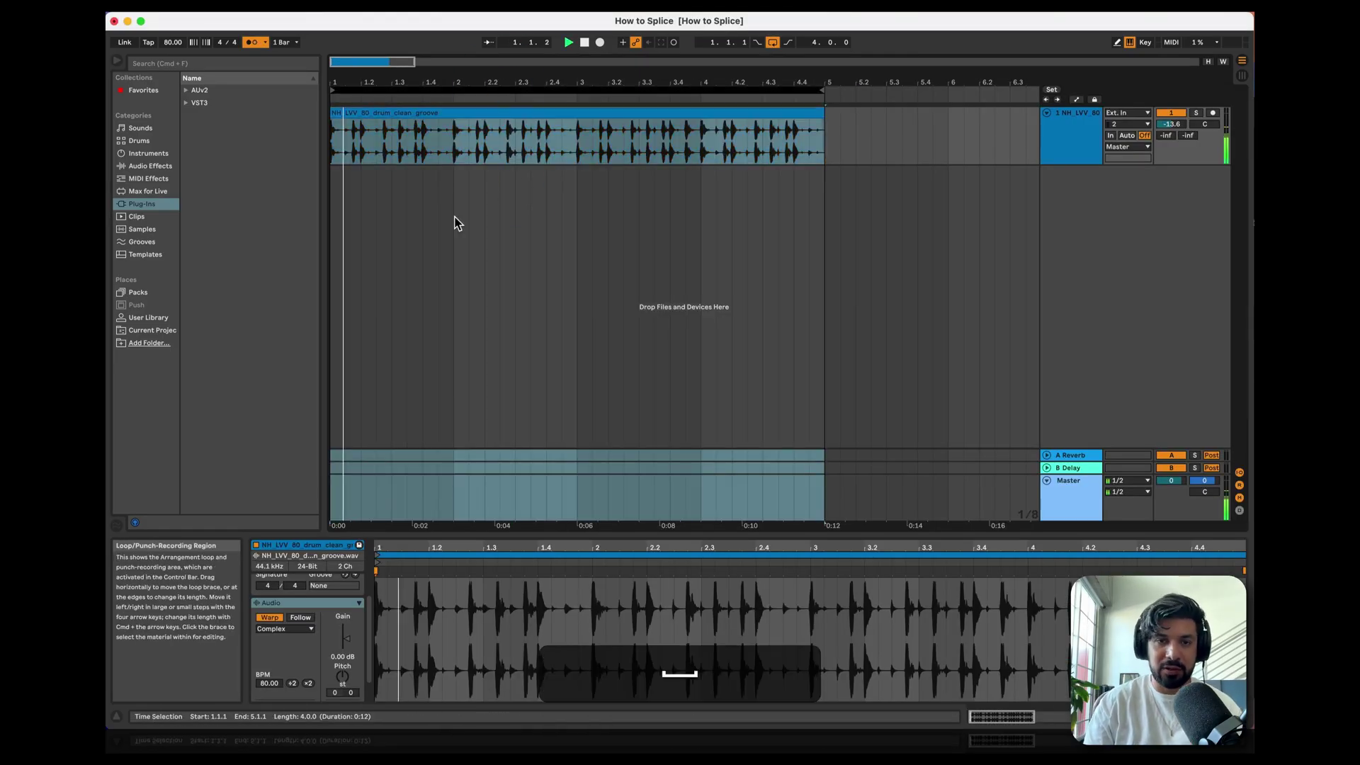
Step: Switch back to Splice and filter the Indie Rock samples to a tempo range of 75 to 85 BPM
mouse_move(132, 335)
left_click(130, 282)
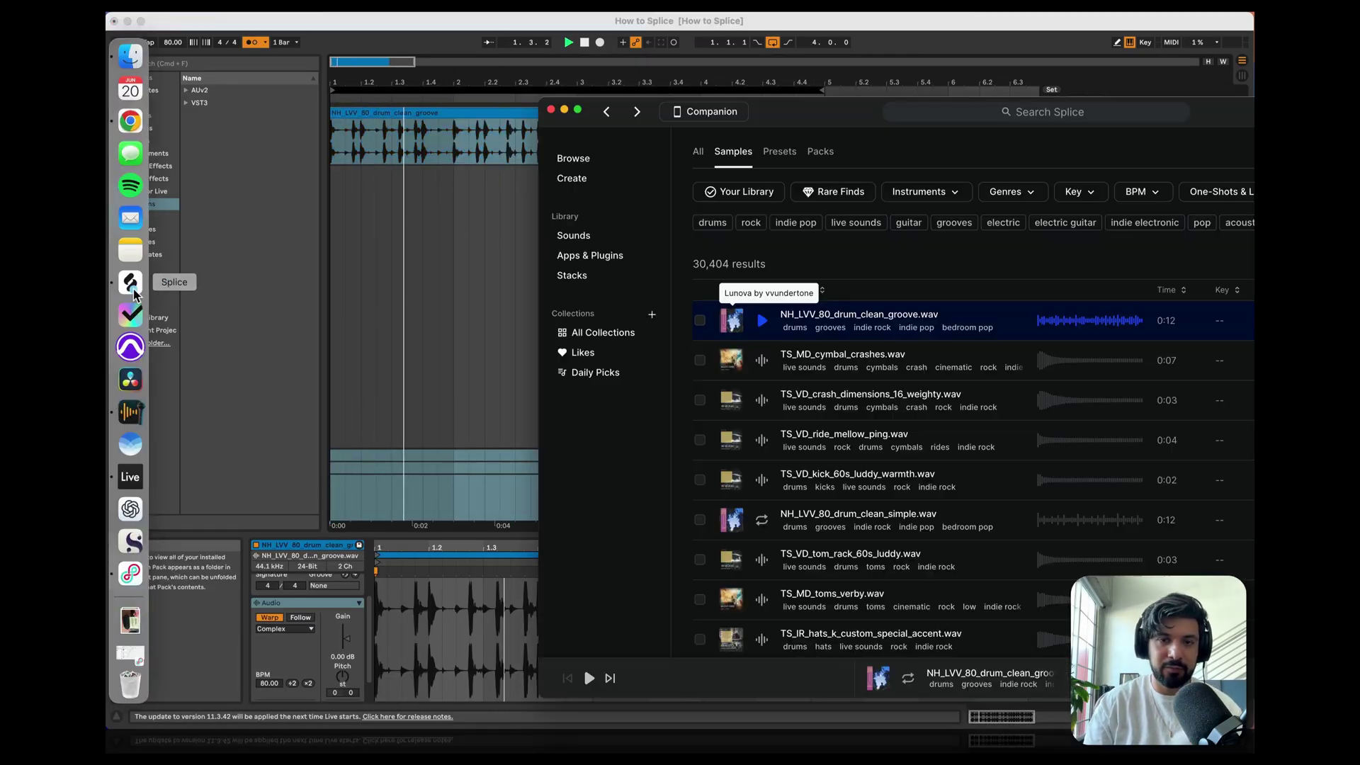
double_click(872, 100)
scroll(416, 175, "up", 2)
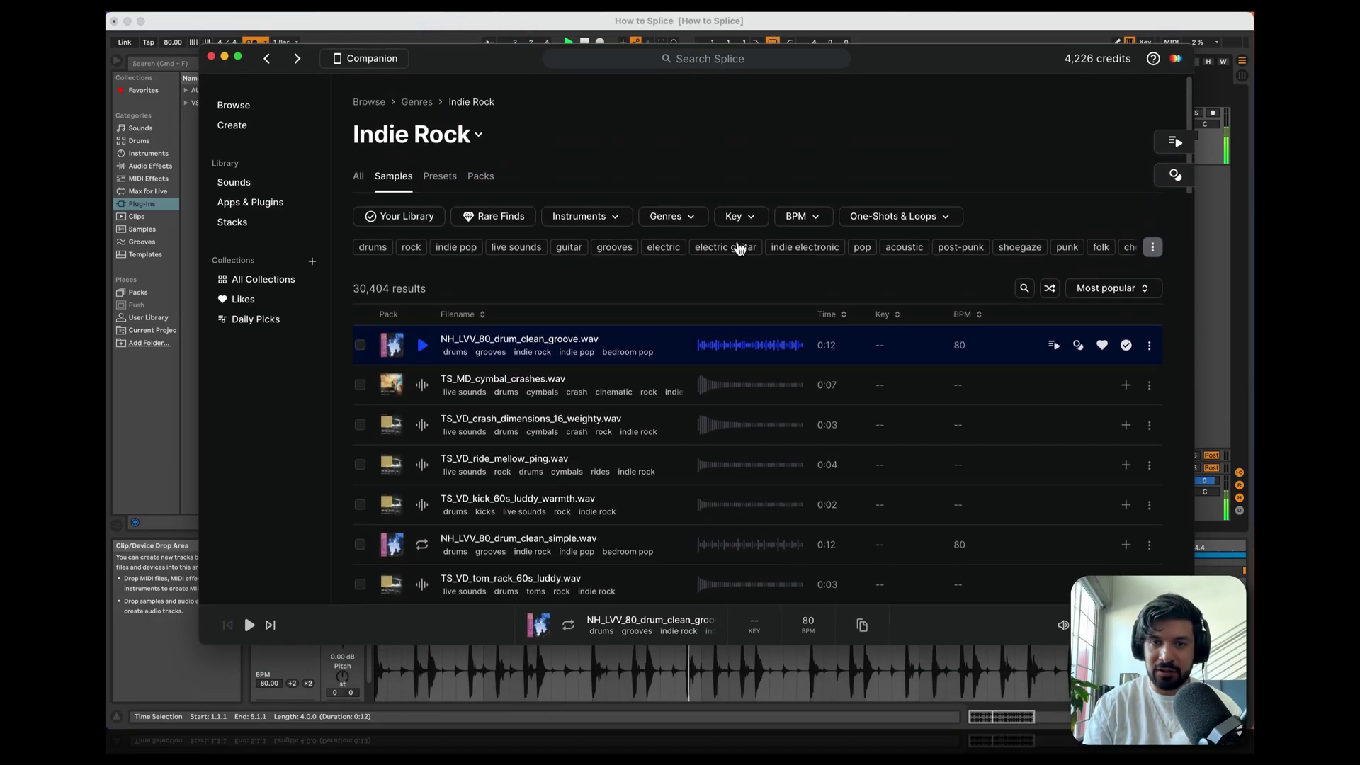
left_click(803, 216)
left_click(886, 284)
type("75")
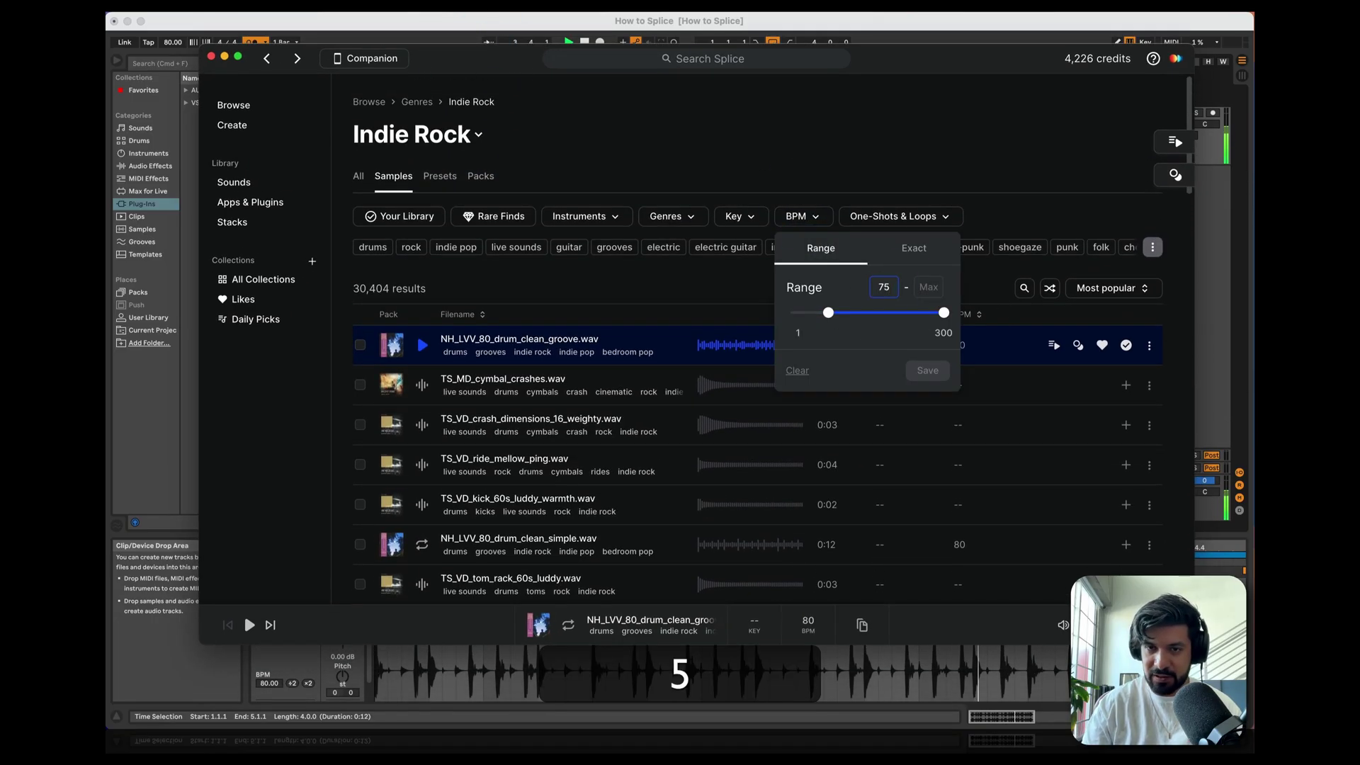
left_click(928, 287)
type("85")
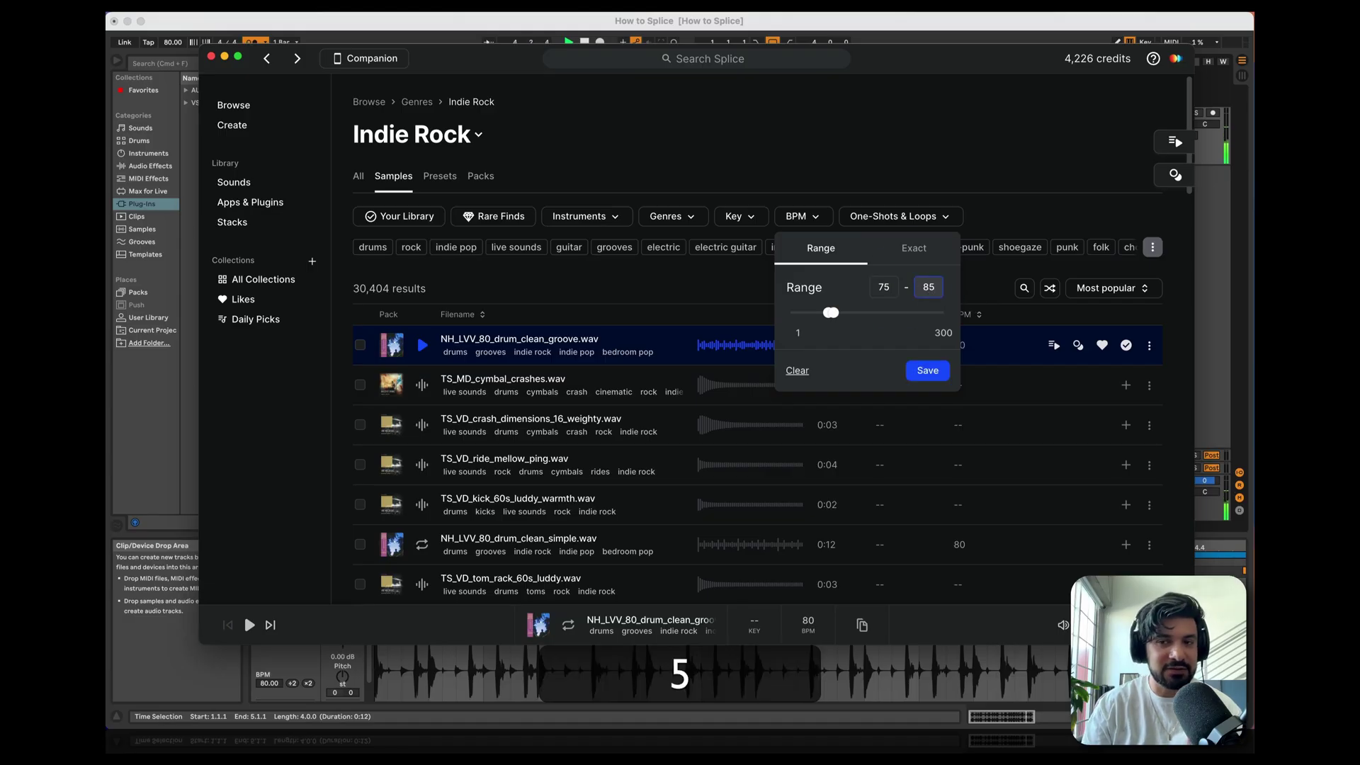
left_click(939, 368)
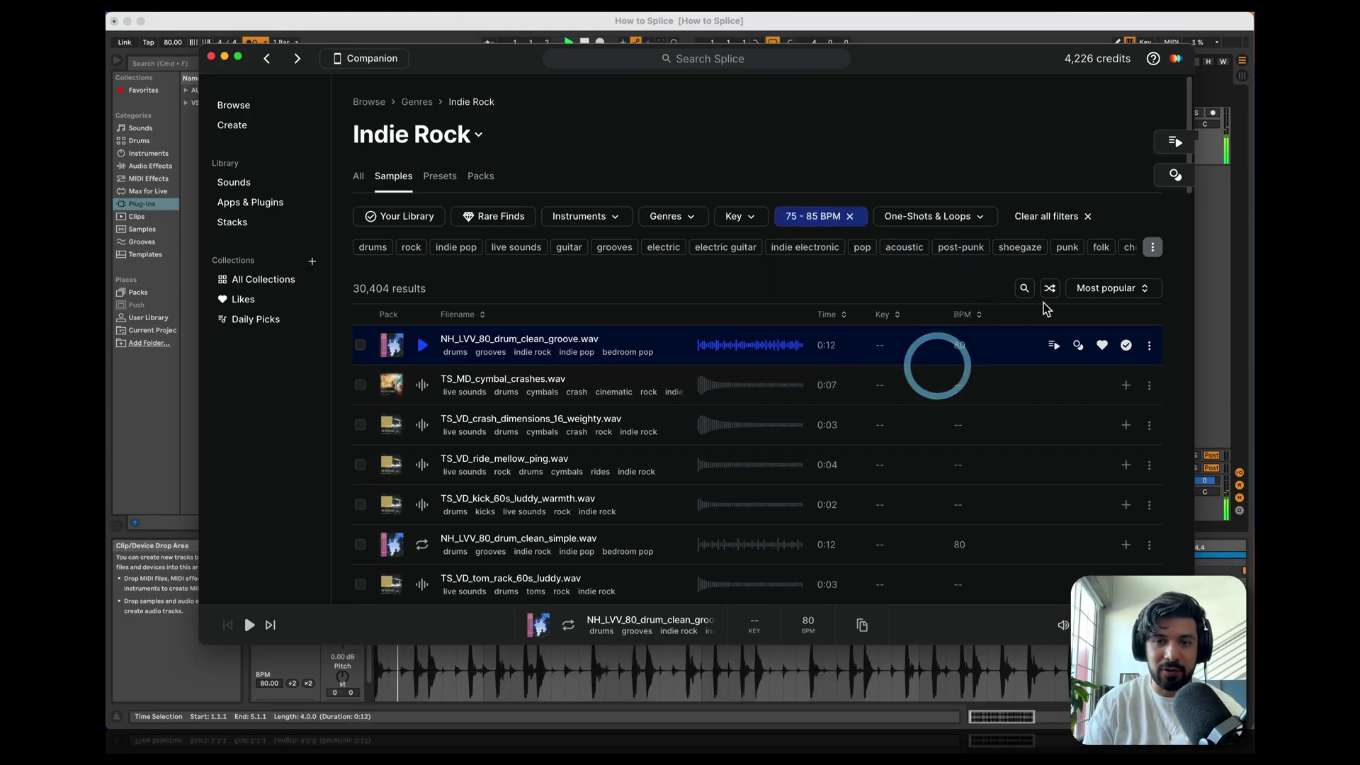
Step: Restrict the Indie Rock results to loops tagged guitar
left_click(939, 216)
left_click(924, 251)
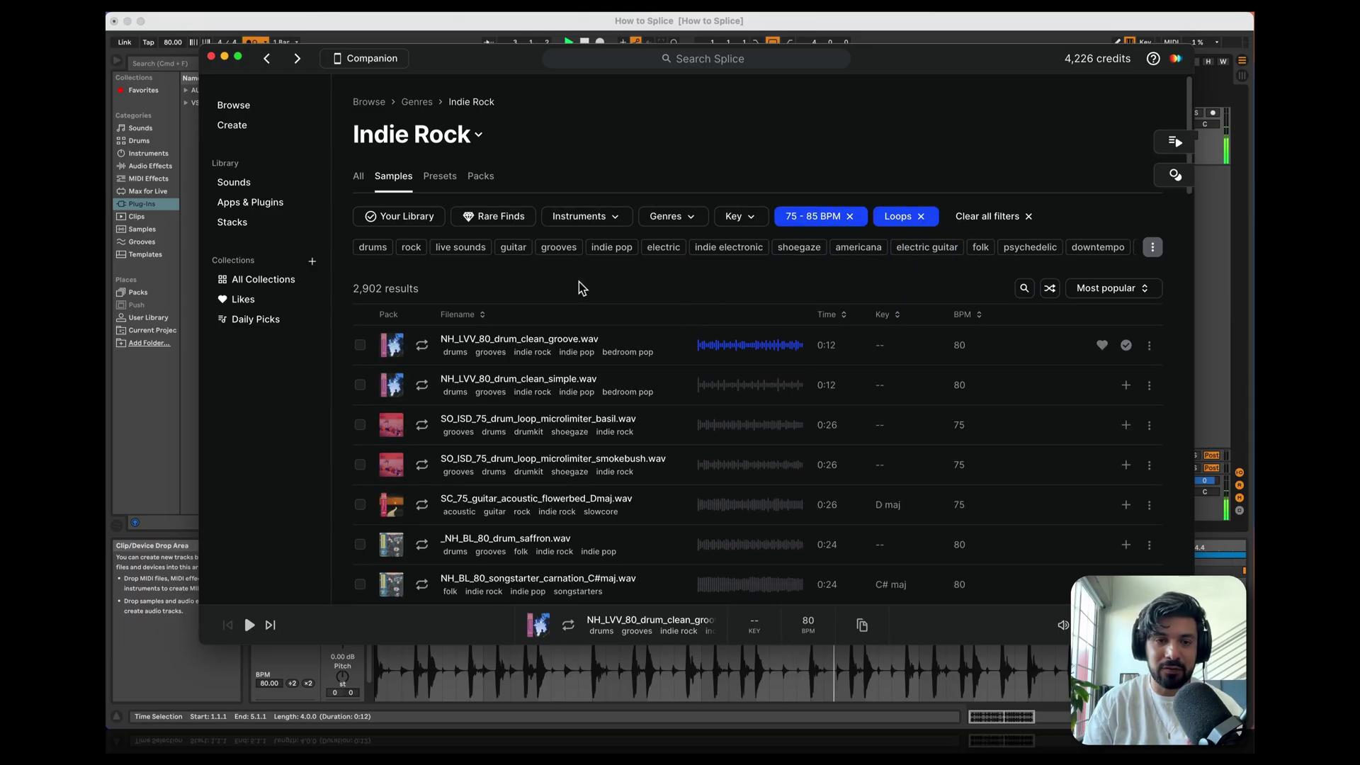
left_click(502, 252)
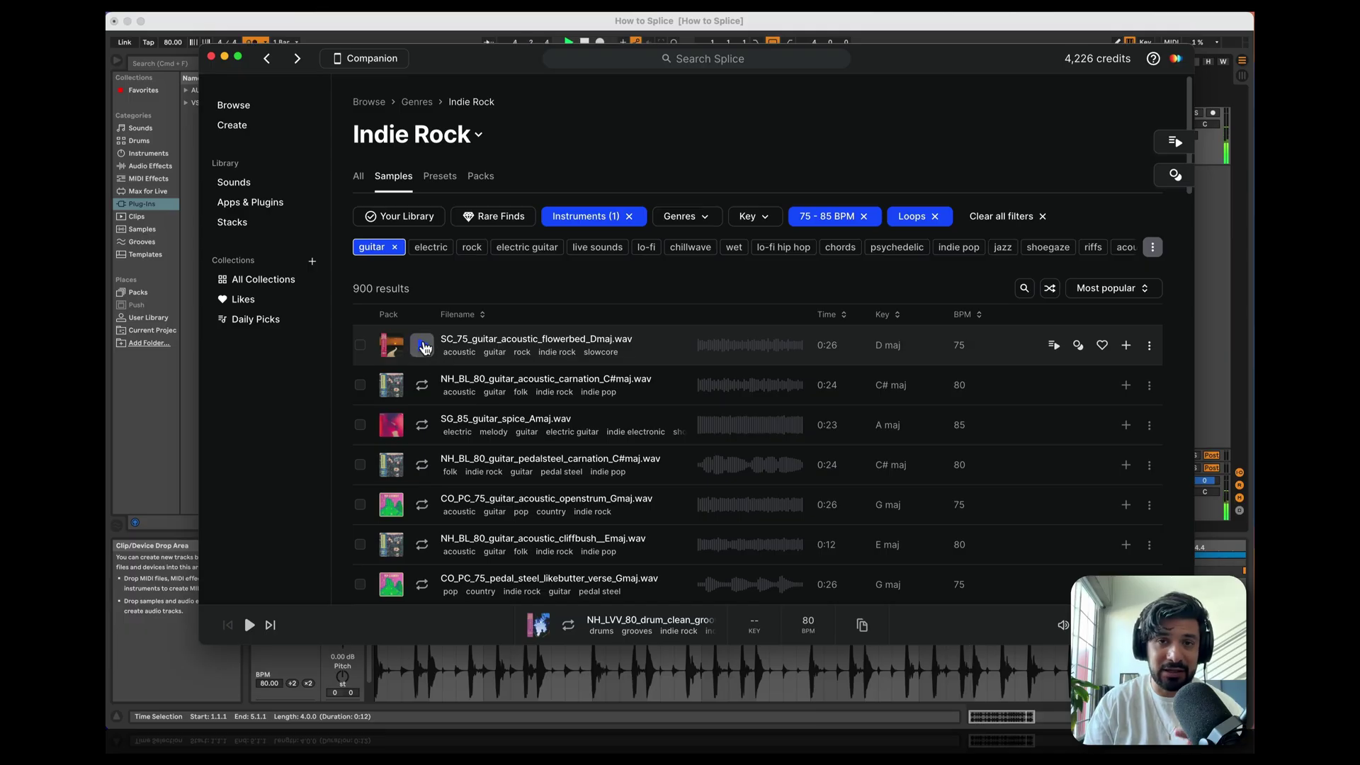
Step: Audition the first few guitar loops, starting with SC_75_guitar_acoustic_flowerbed_Dmaj.wav, with the drum loop in Ableton Live stopped
left_click(424, 347)
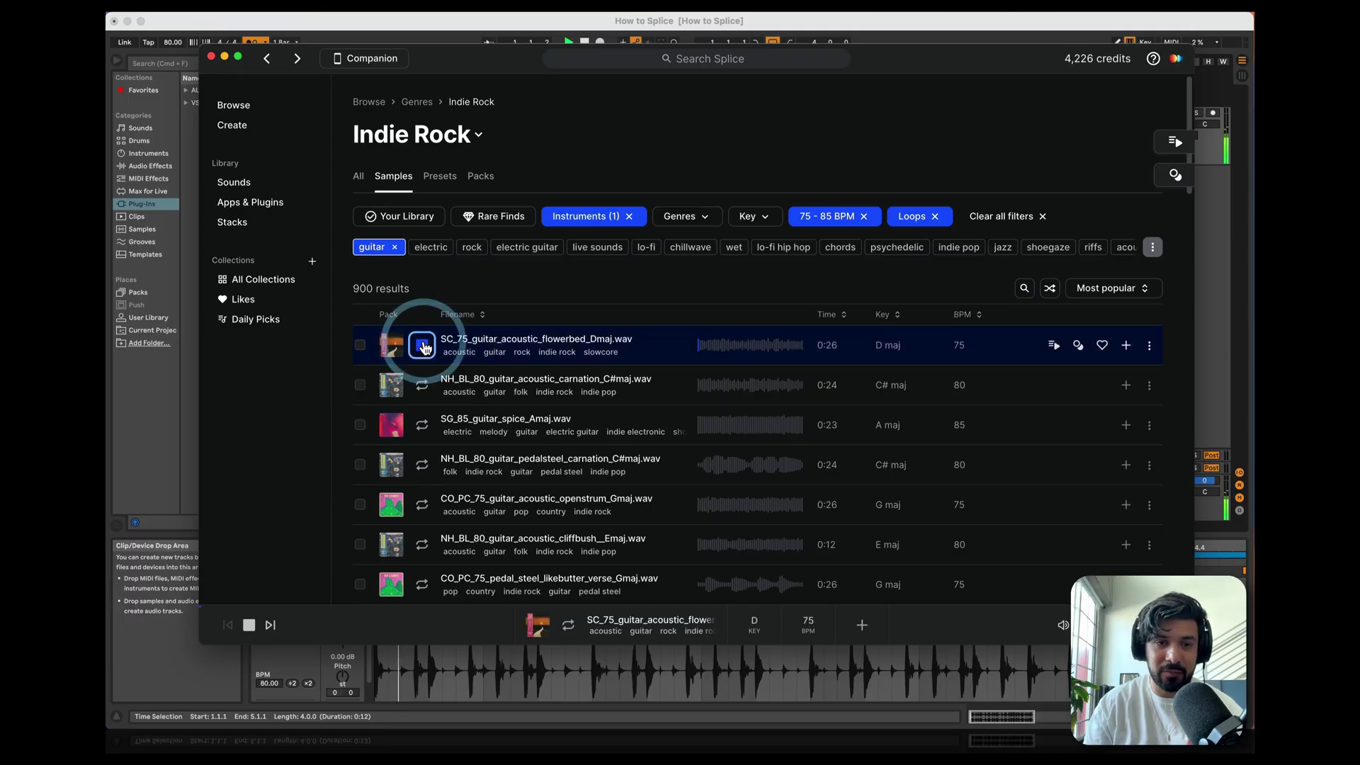
left_click(515, 27)
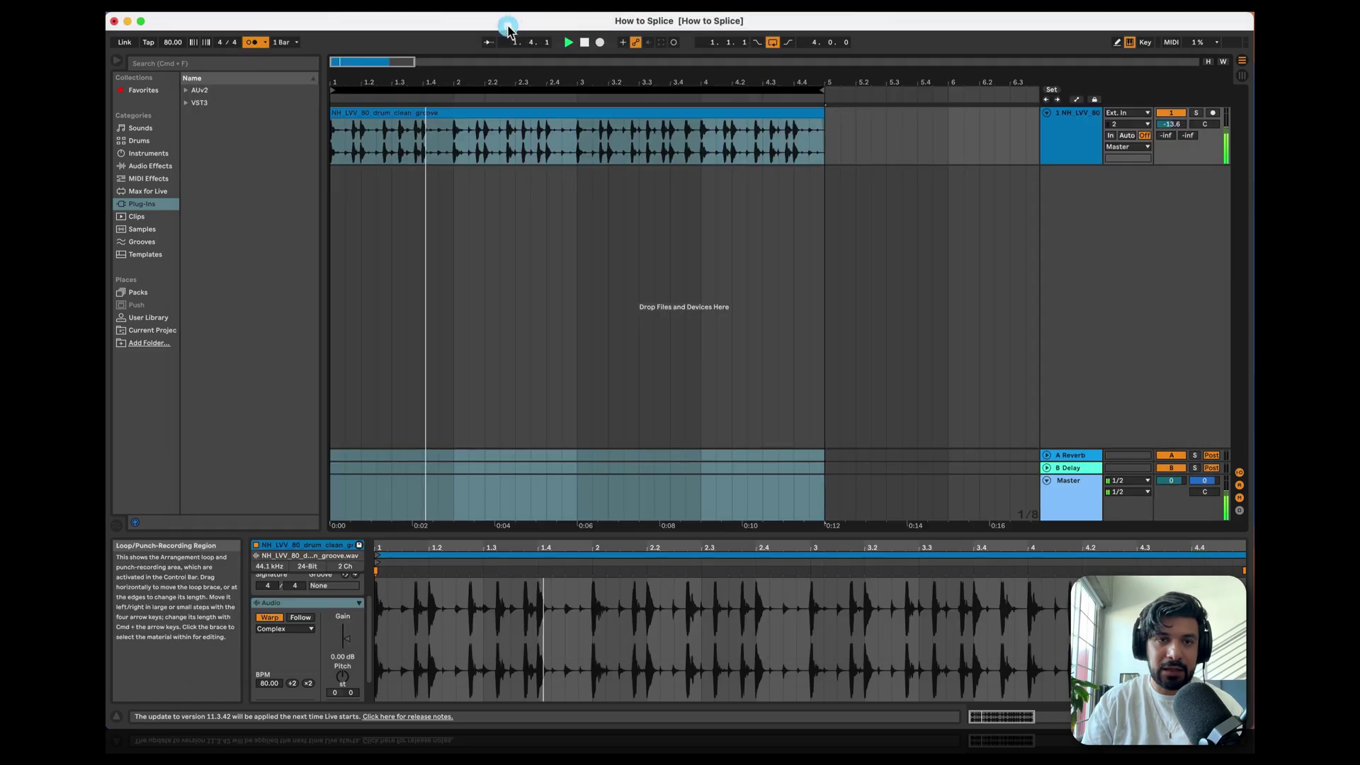
mouse_move(124, 146)
left_click(129, 282)
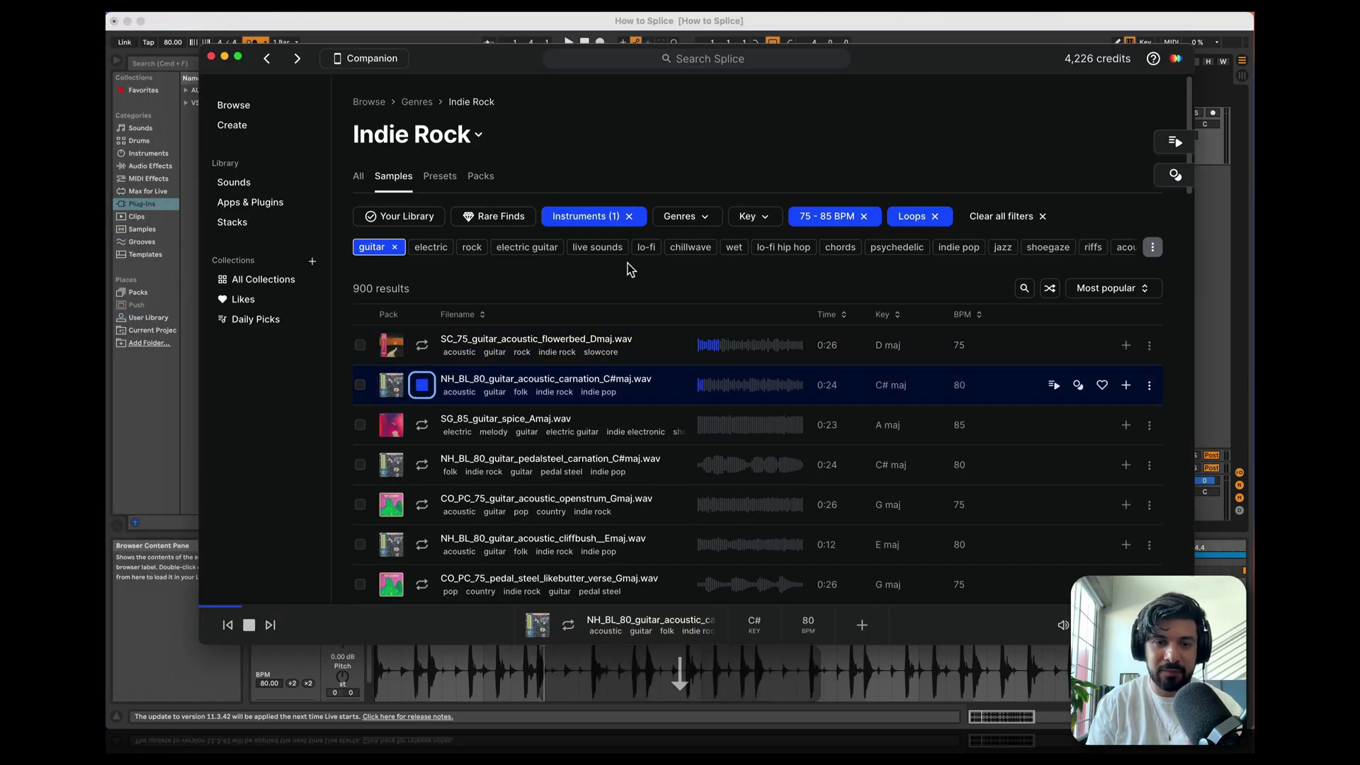
key("Down")
key("Down")
key("Up")
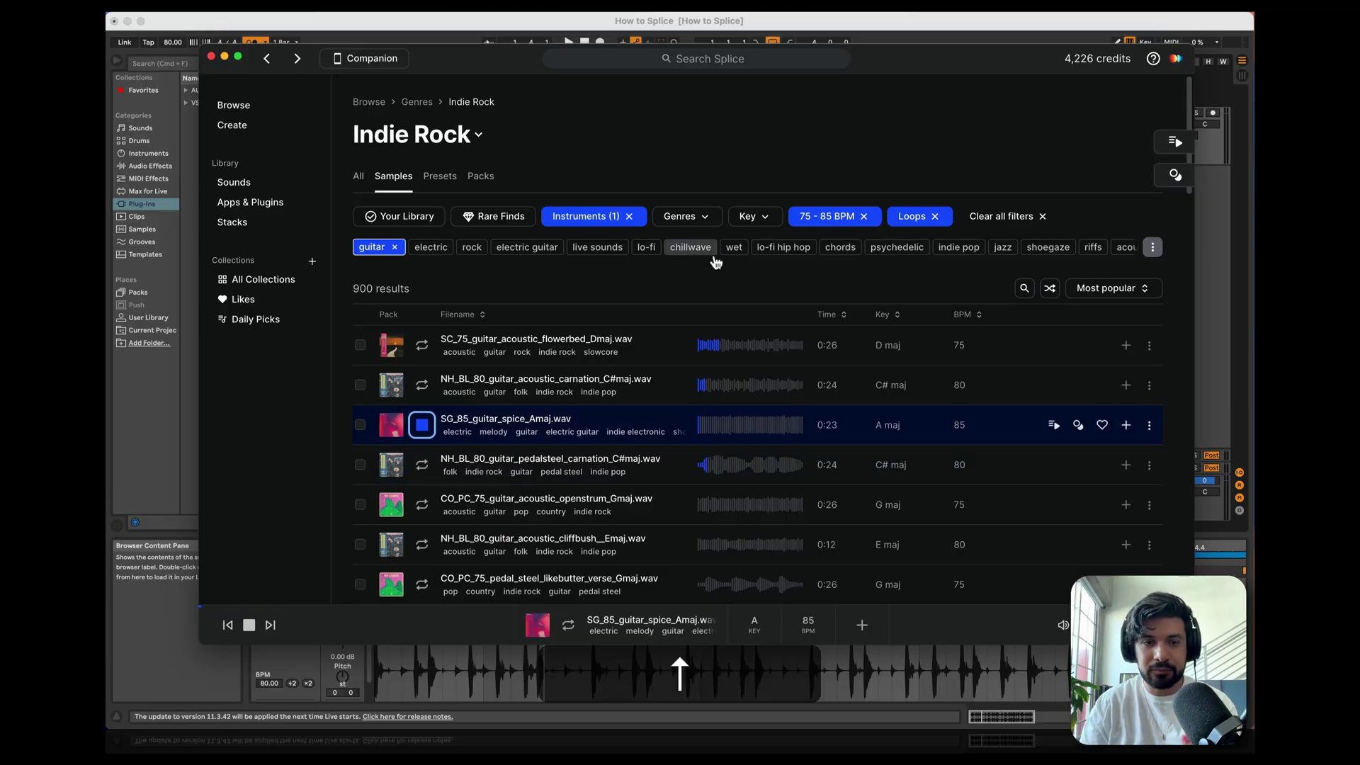
Step: Show the full tag list, recheck the acoustic flowerbed loop, and exclude the acoustic tag from the guitar results
left_click(1153, 248)
left_click(422, 381)
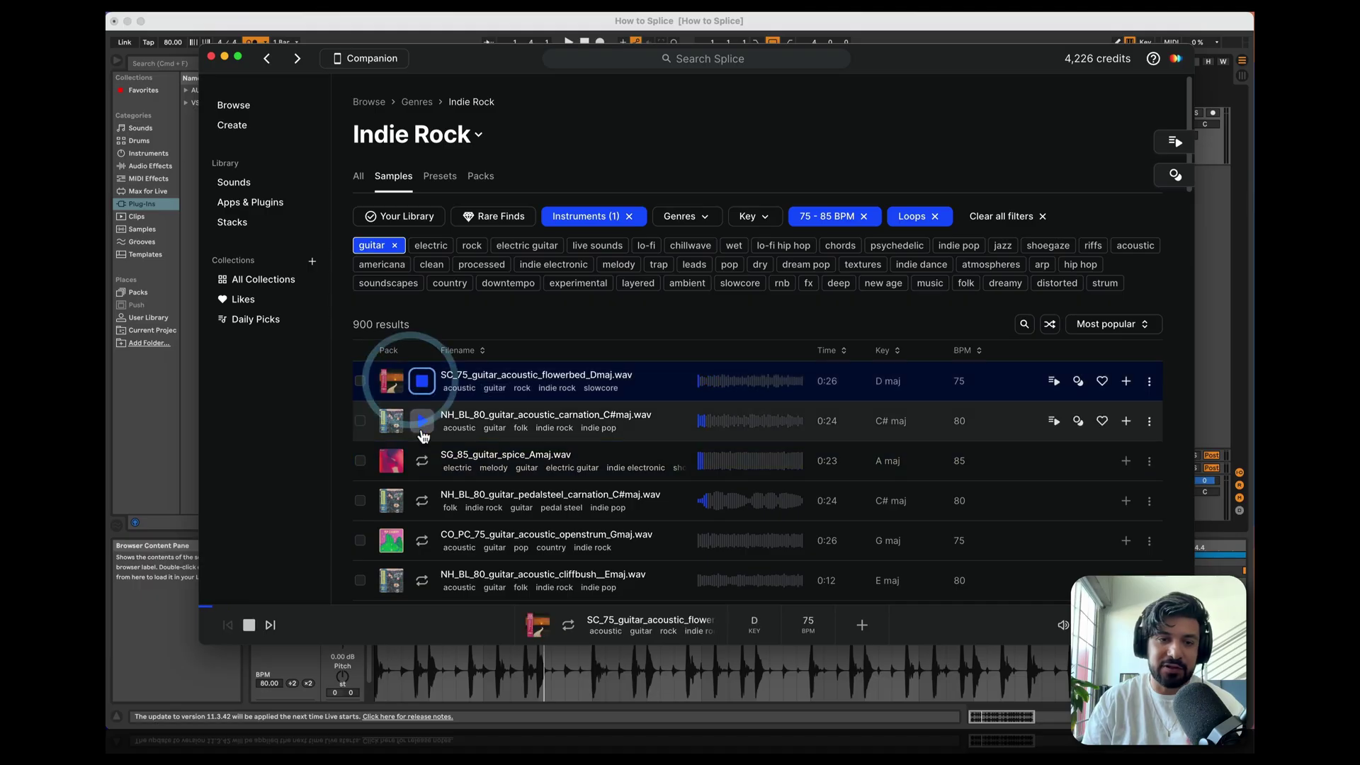
left_click(425, 382)
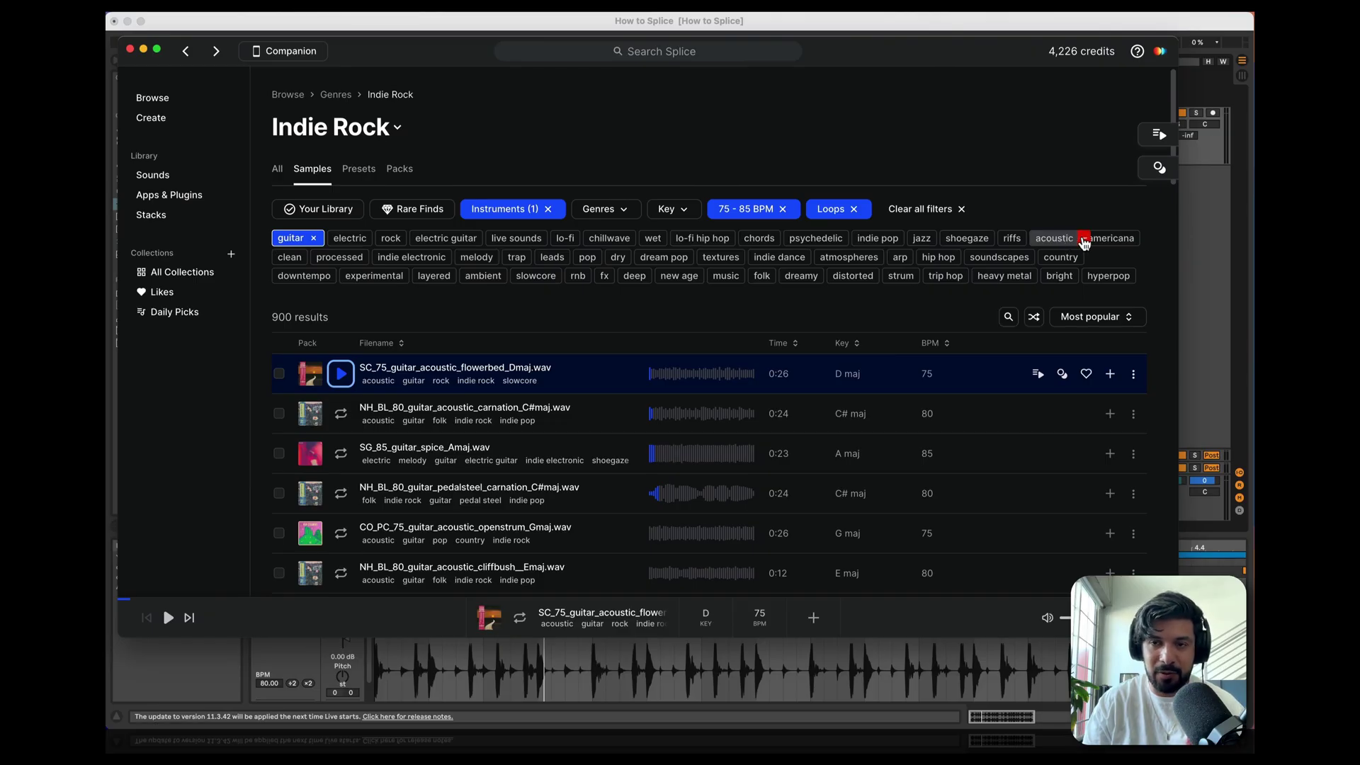
left_click(1084, 239)
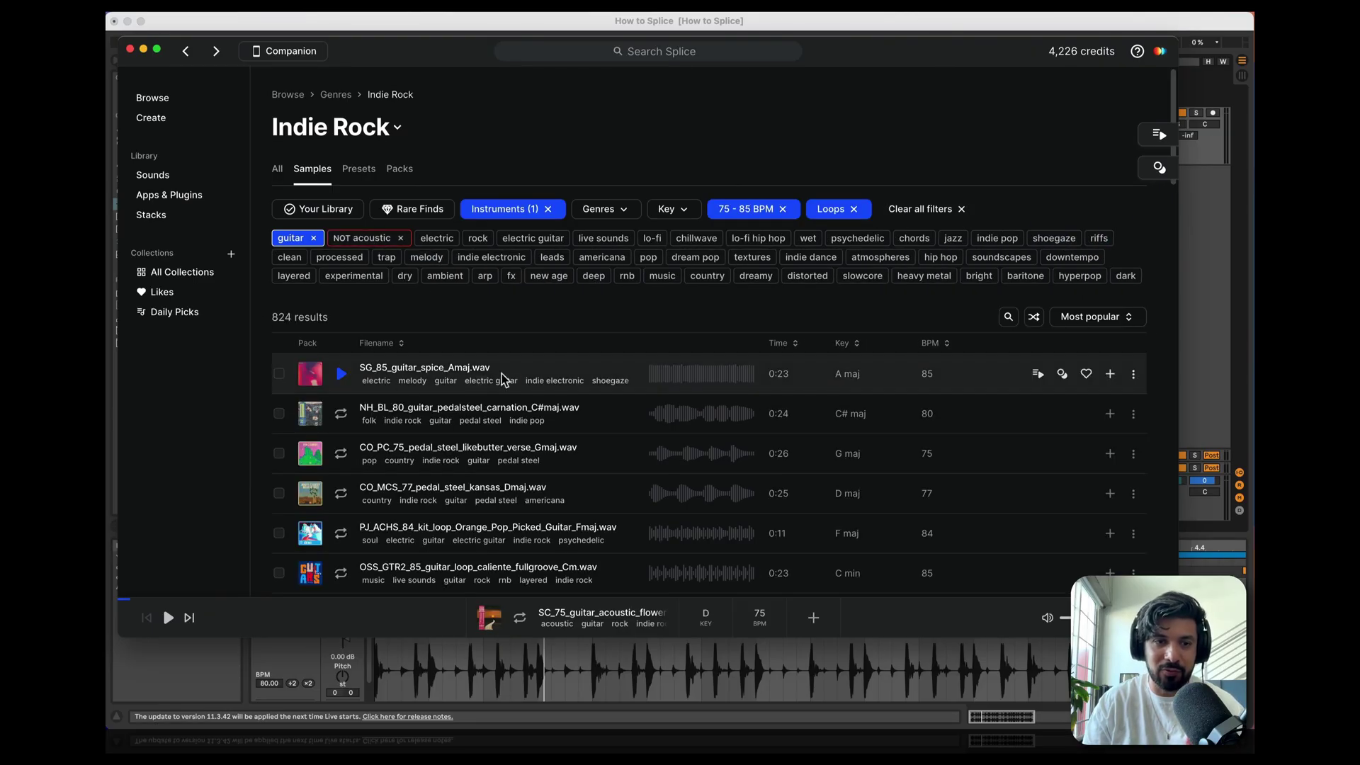
Step: Audition the first non-acoustic guitar loops, starting with SG_85_guitar_spice_Amaj.wav, and bring Ableton Live forward with the drum loop
left_click(341, 375)
key("Down")
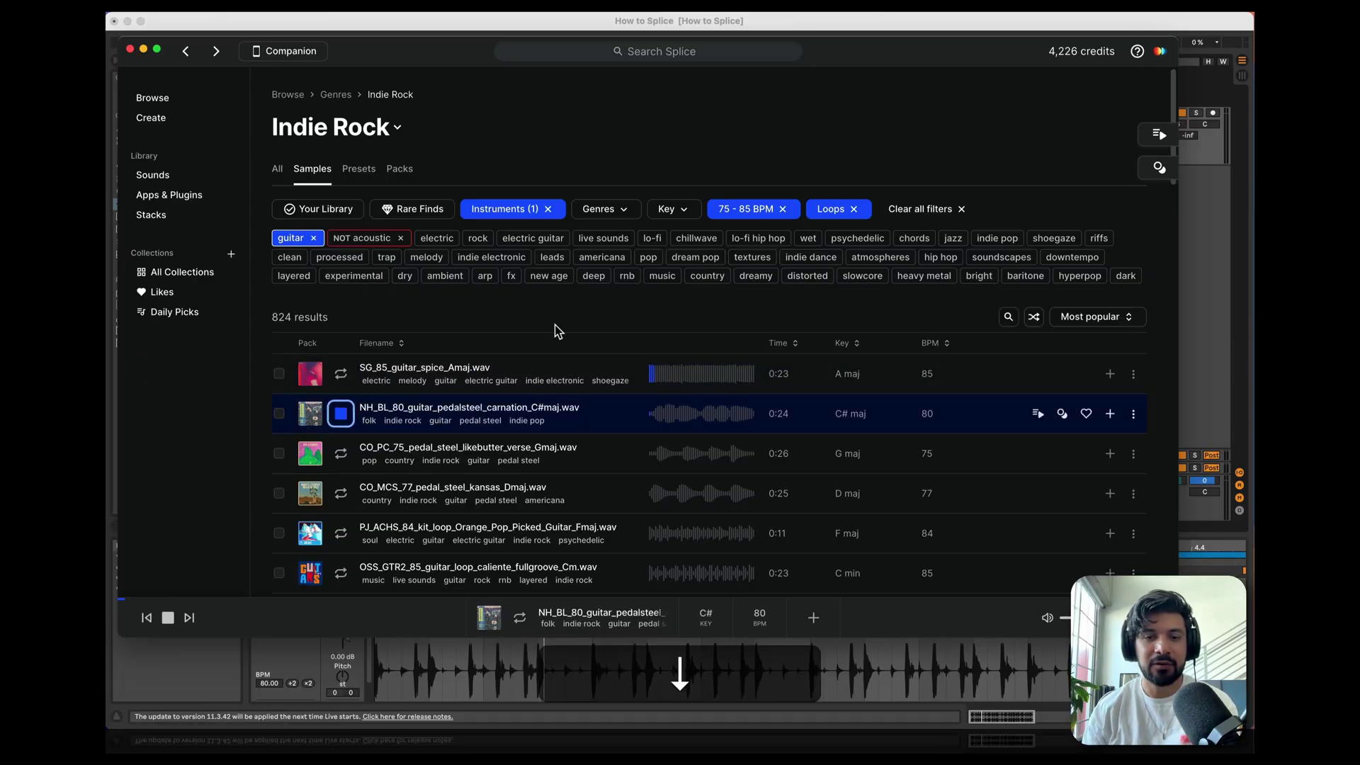
key("Down")
key("Down")
key("Down")
key("Down")
scroll(556, 319, "down", 5)
left_click_drag(574, 39, 621, 43)
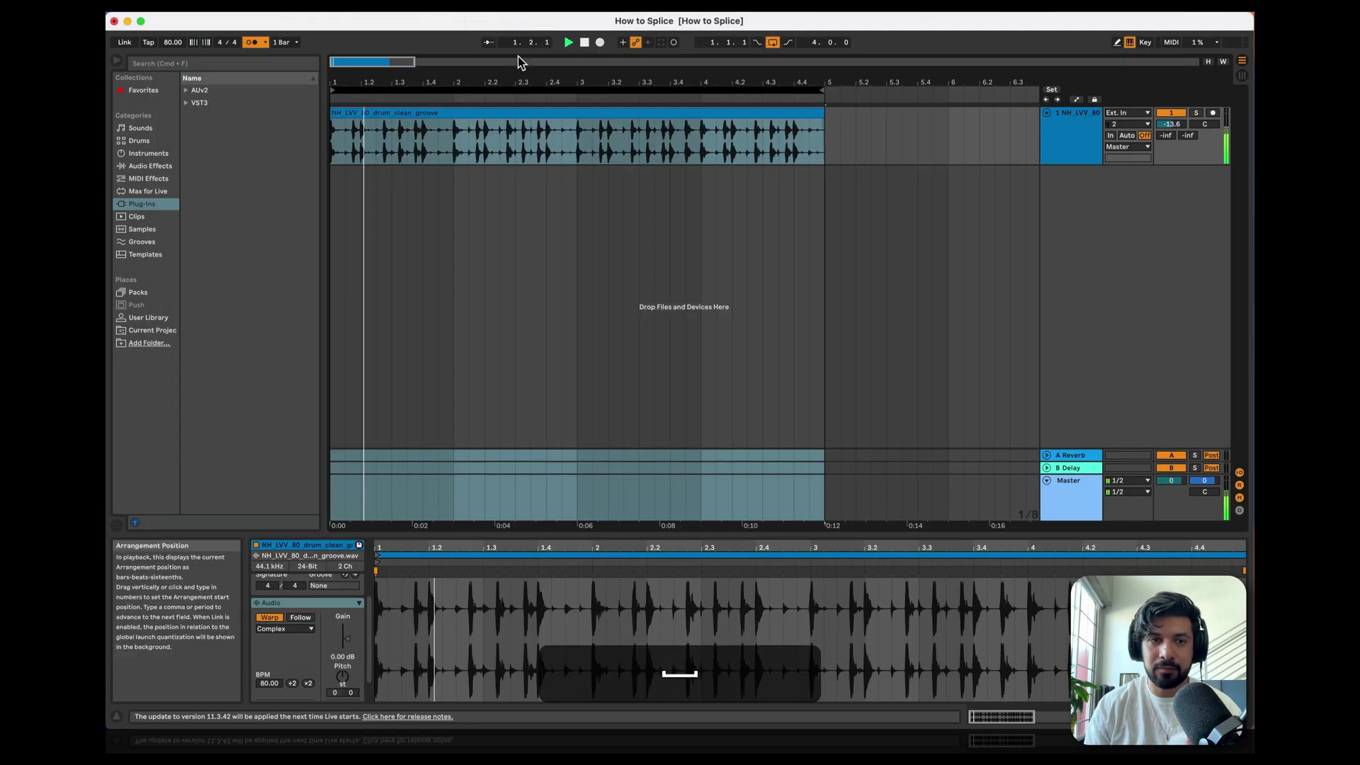
Step: Audition further guitar loops down the Splice results, as far as SC_NLG_77_guitar_electric_grainy_stack_Emaj.wav
left_click(493, 252)
key("Down")
key("Down")
key("Down")
key("Down")
key("Down")
key("Down")
key("Down")
key("Down")
scroll(493, 252, "down", 5)
key("Down")
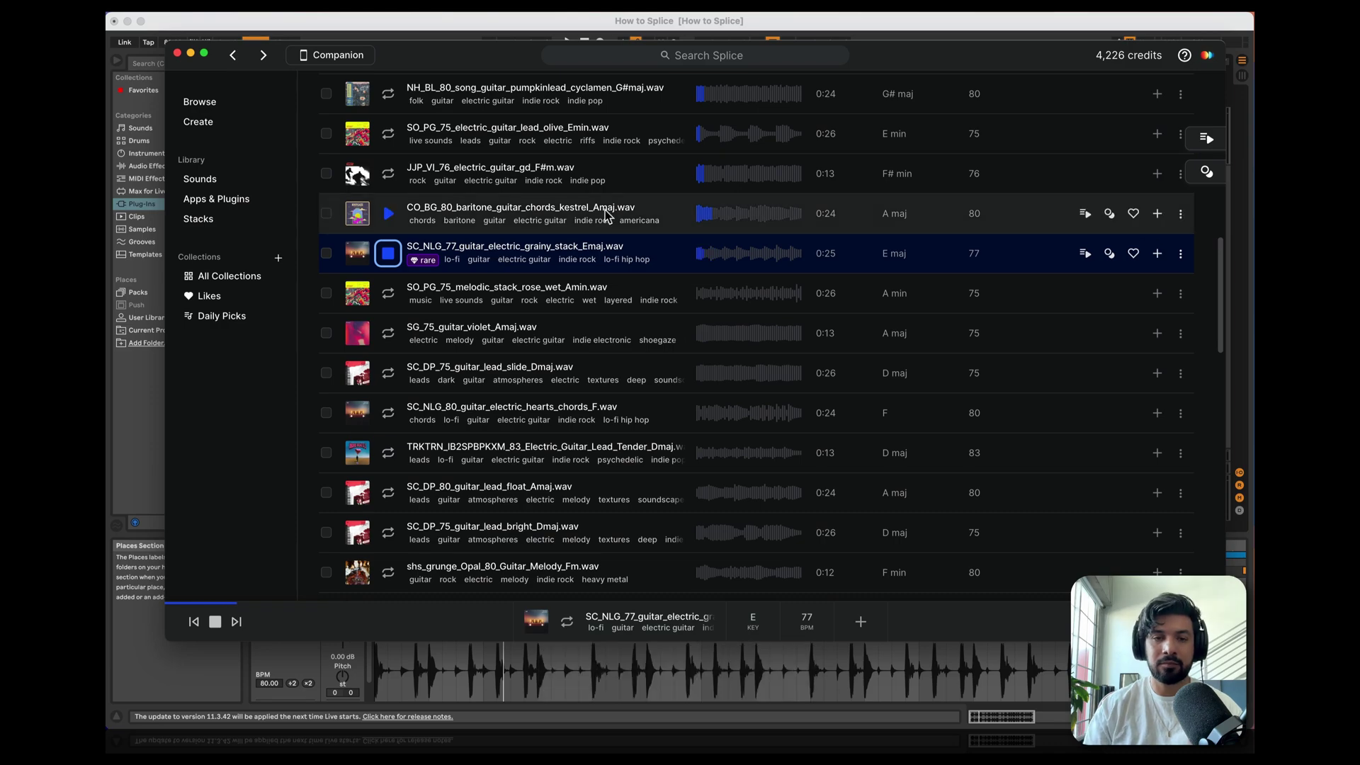
Step: Get SC_NLG_77_guitar_electric_grainy_stack_Emaj.wav and place it on a new track below the drums at bar 1 in Ableton Live
left_click(1159, 254)
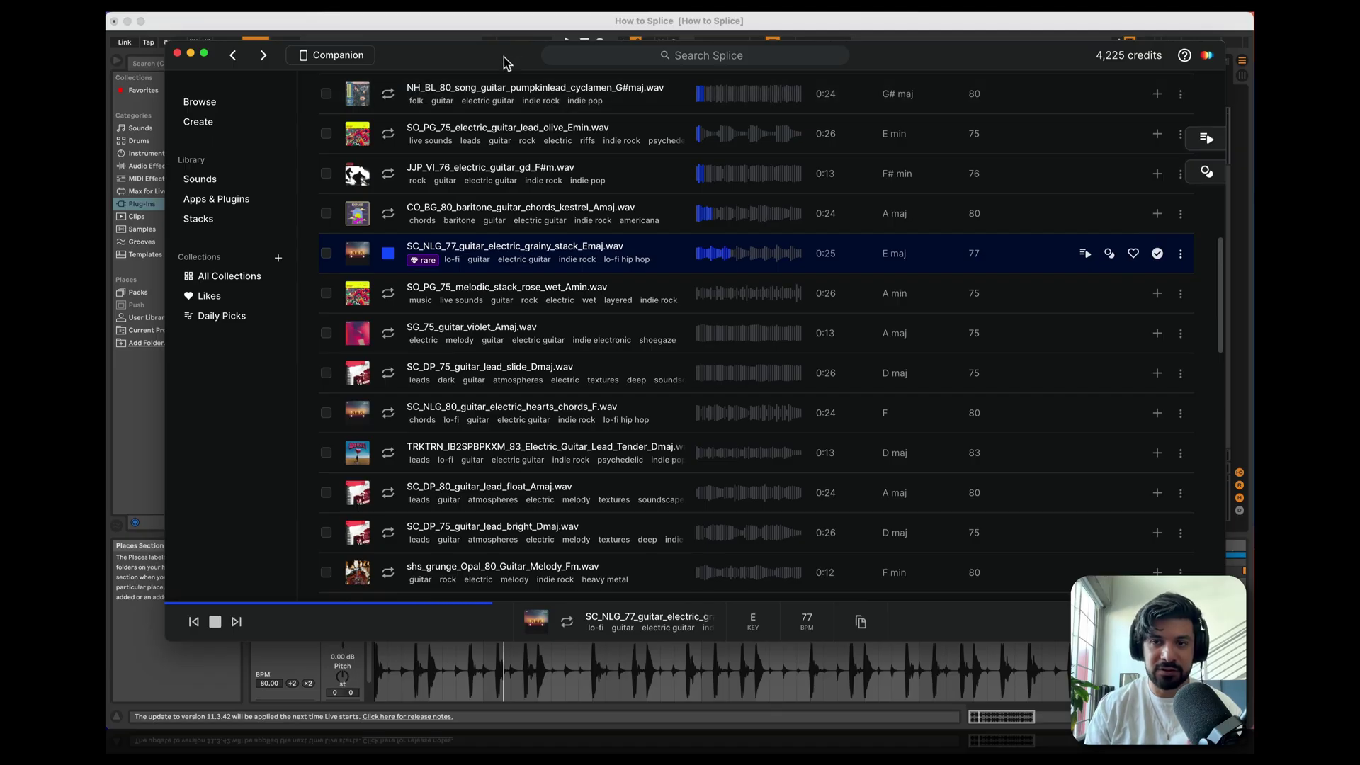
left_click(388, 253)
left_click_drag(459, 62, 740, 80)
left_click_drag(765, 263, 387, 182)
key("minus")
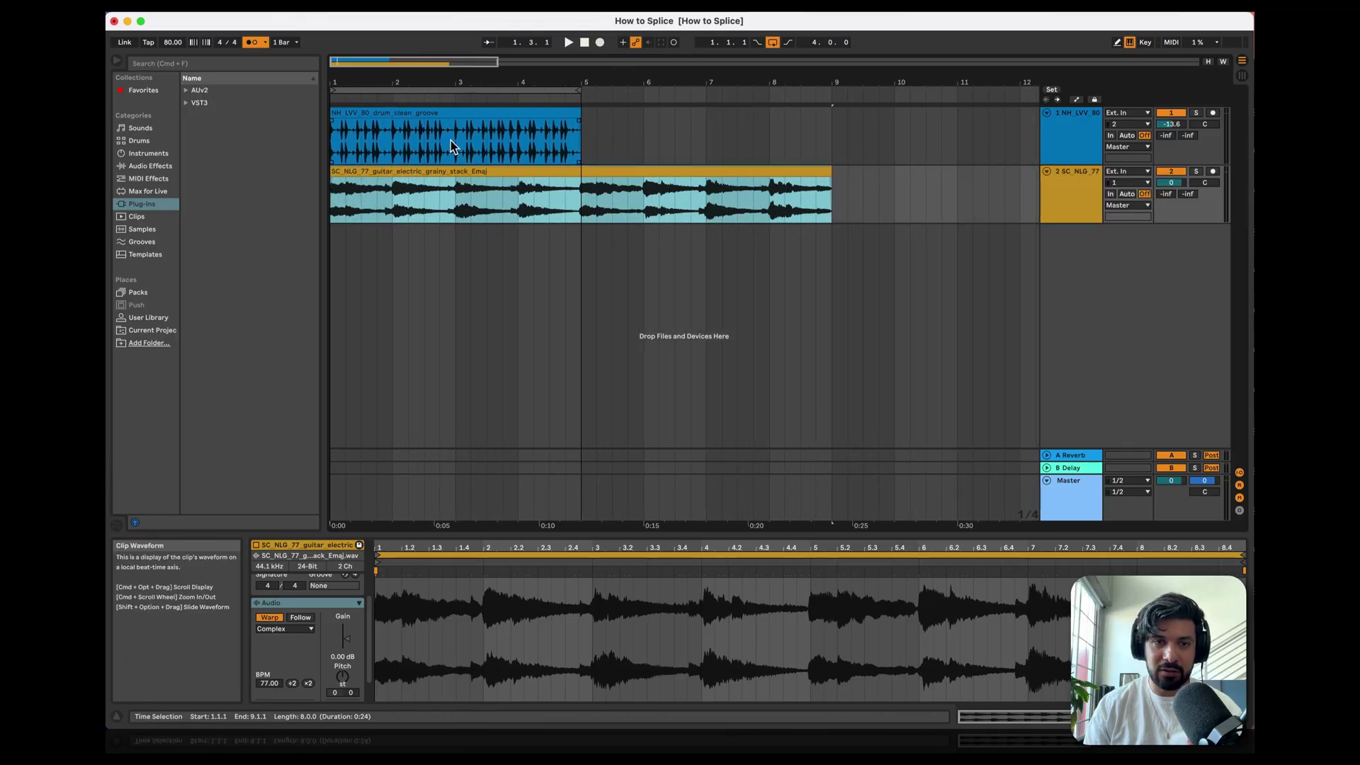
Step: Duplicate the drum clip to match the guitar's length, extend the arrangement loop to 8 bars, and play it
left_click(461, 116)
key("cmd+d")
left_click(457, 91)
left_click_drag(579, 91, 832, 92)
left_click(814, 90)
key("space")
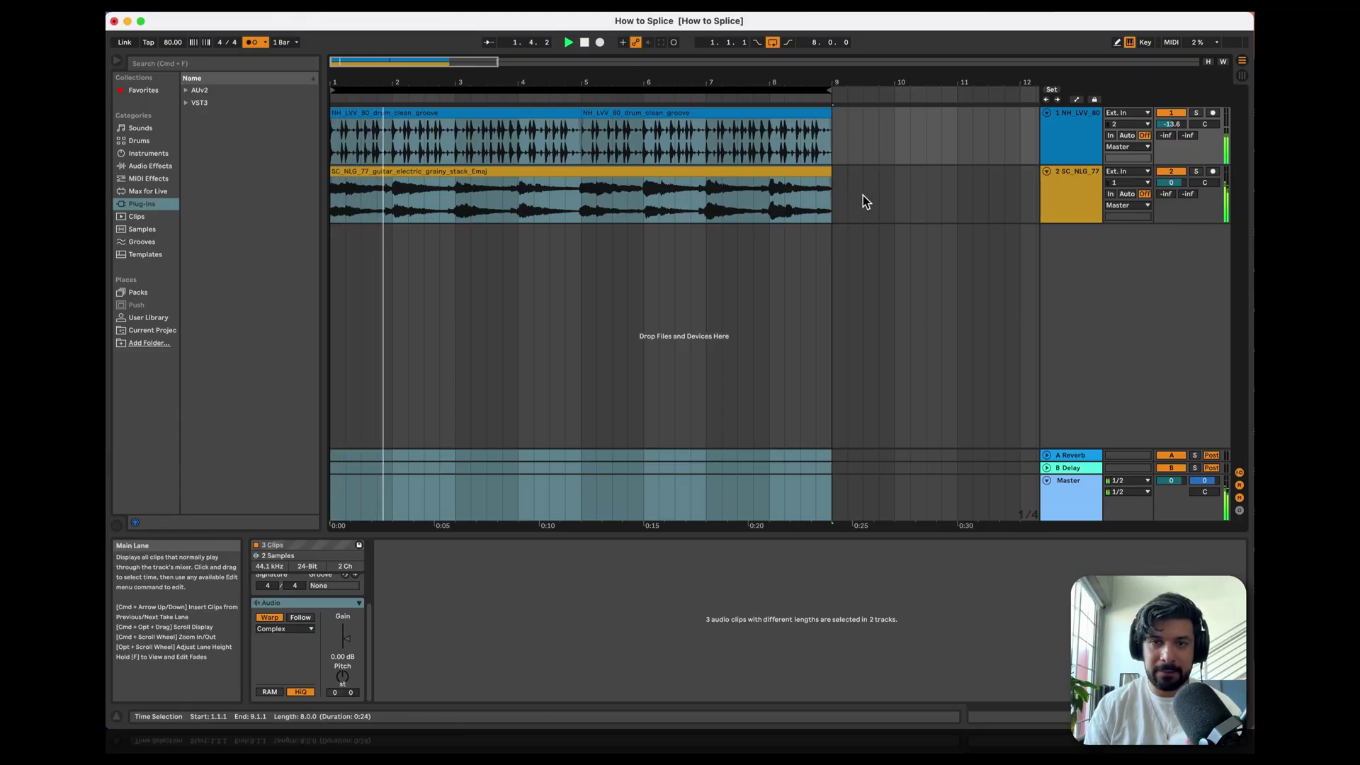
Step: Balance the two tracks during playback, setting the drum volume to -2.3 dB and the guitar volume to -3.6 dB
left_click_drag(1173, 124, 1172, 122)
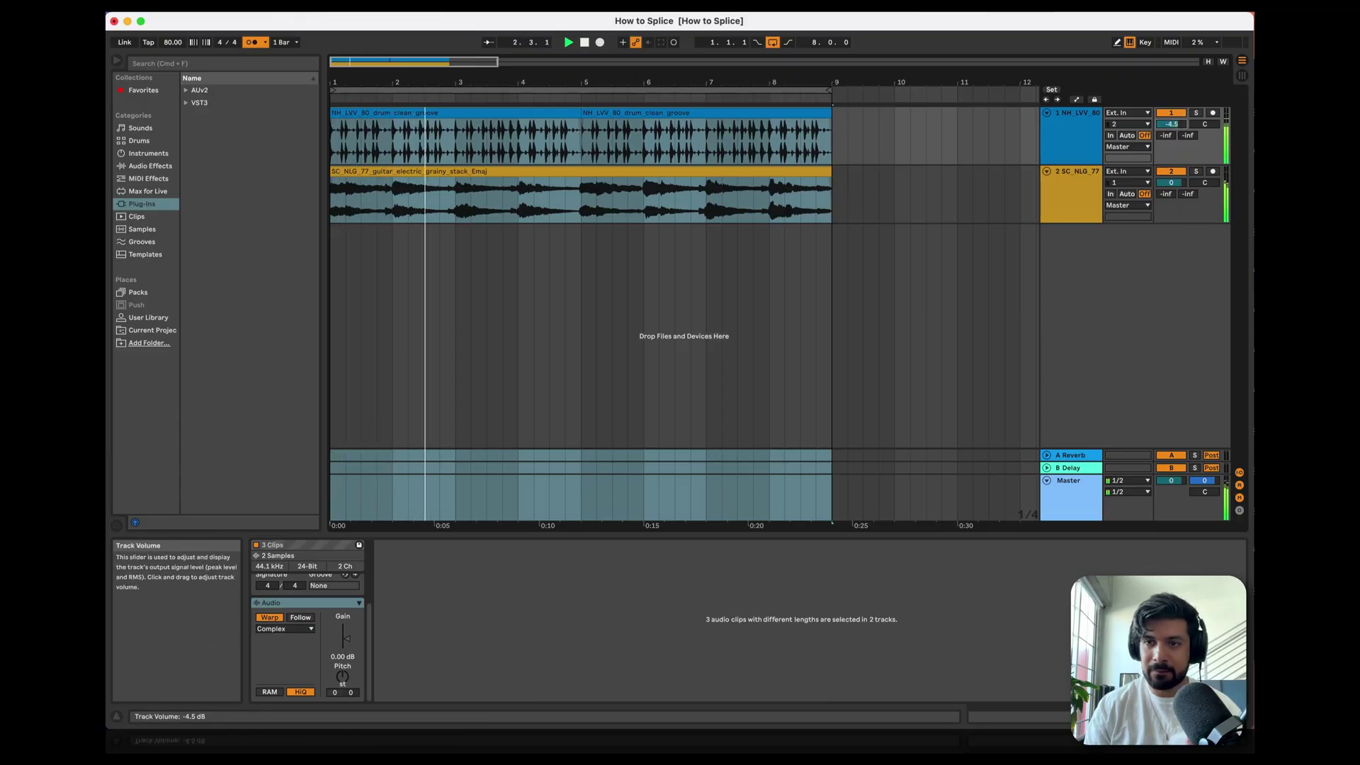
left_click_drag(1171, 182, 1171, 186)
left_click_drag(1171, 124, 1171, 117)
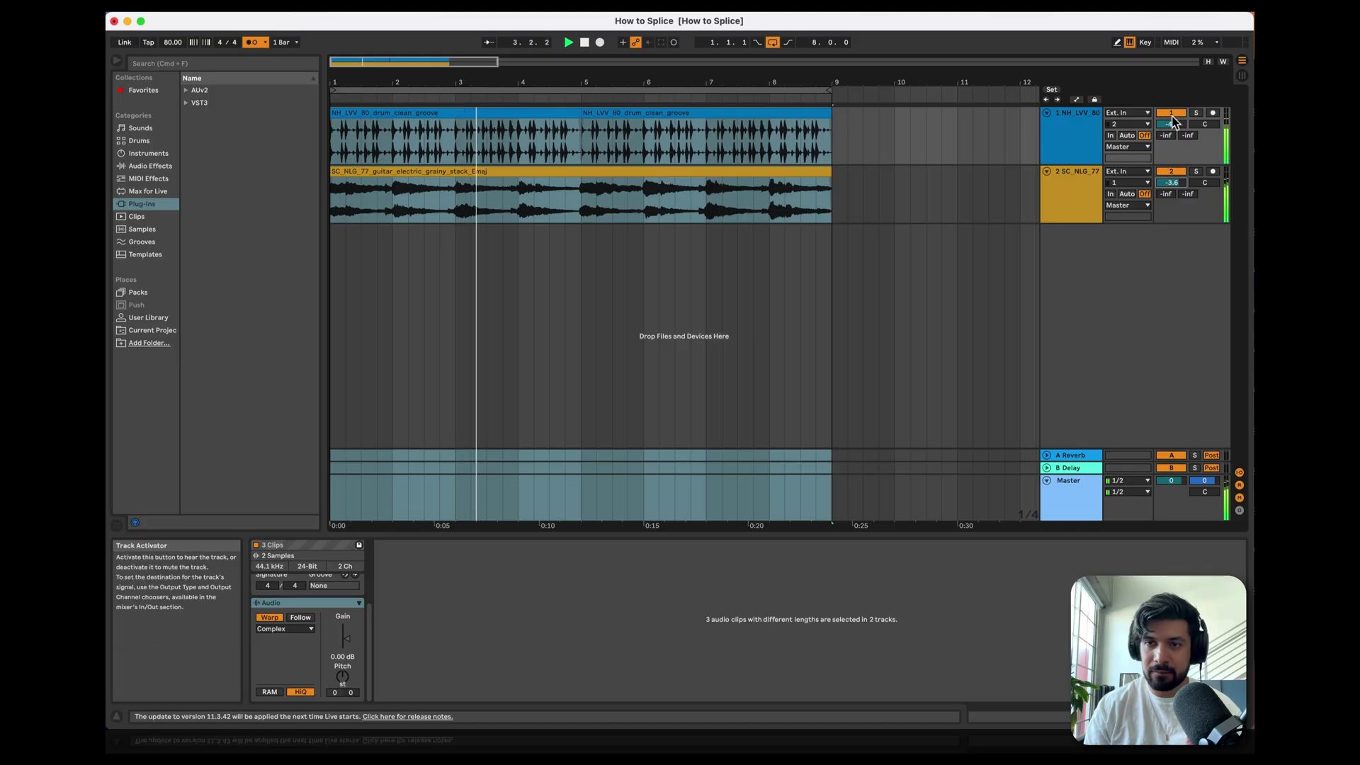
left_click(1074, 179)
left_click(639, 305)
Step: Switch to Splice, remove the guitar filter from the Indie Rock samples, and filter them to the key of E major
mouse_move(108, 320)
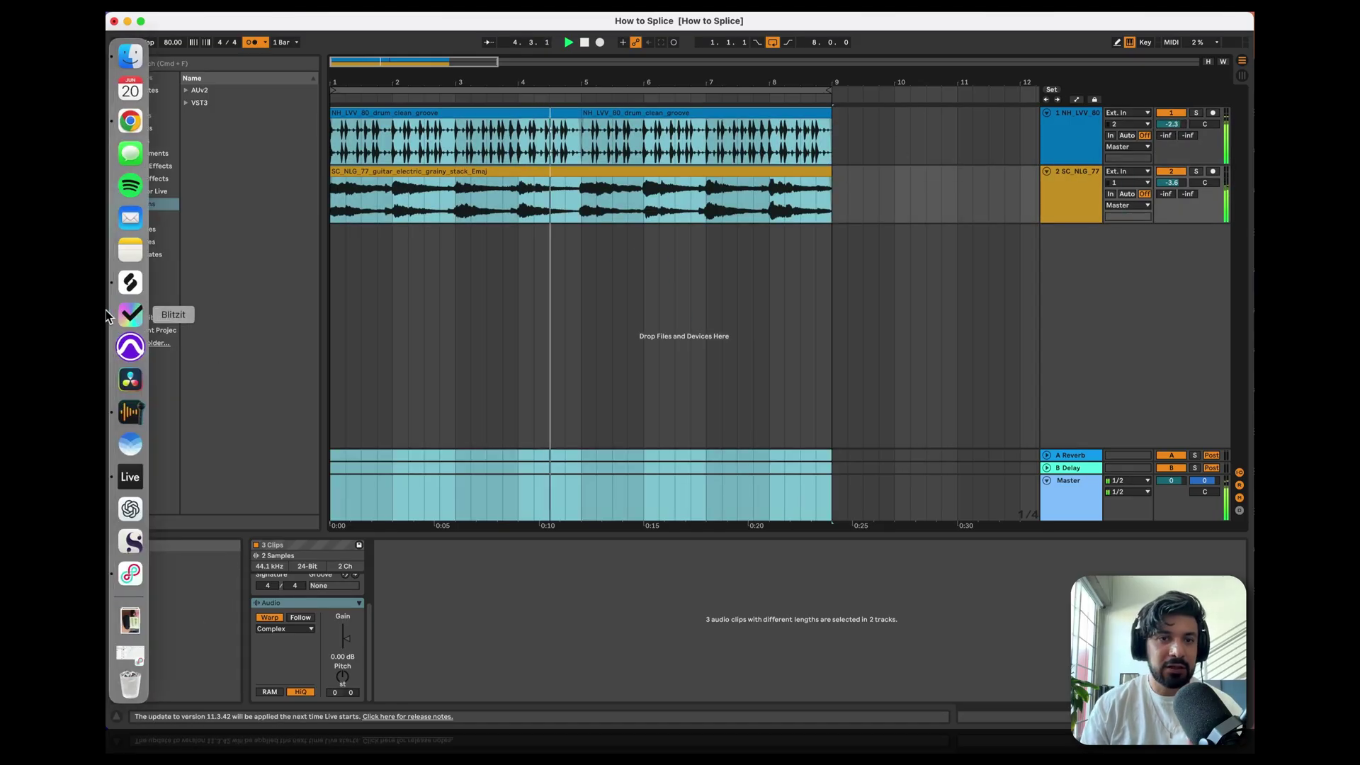
left_click(130, 282)
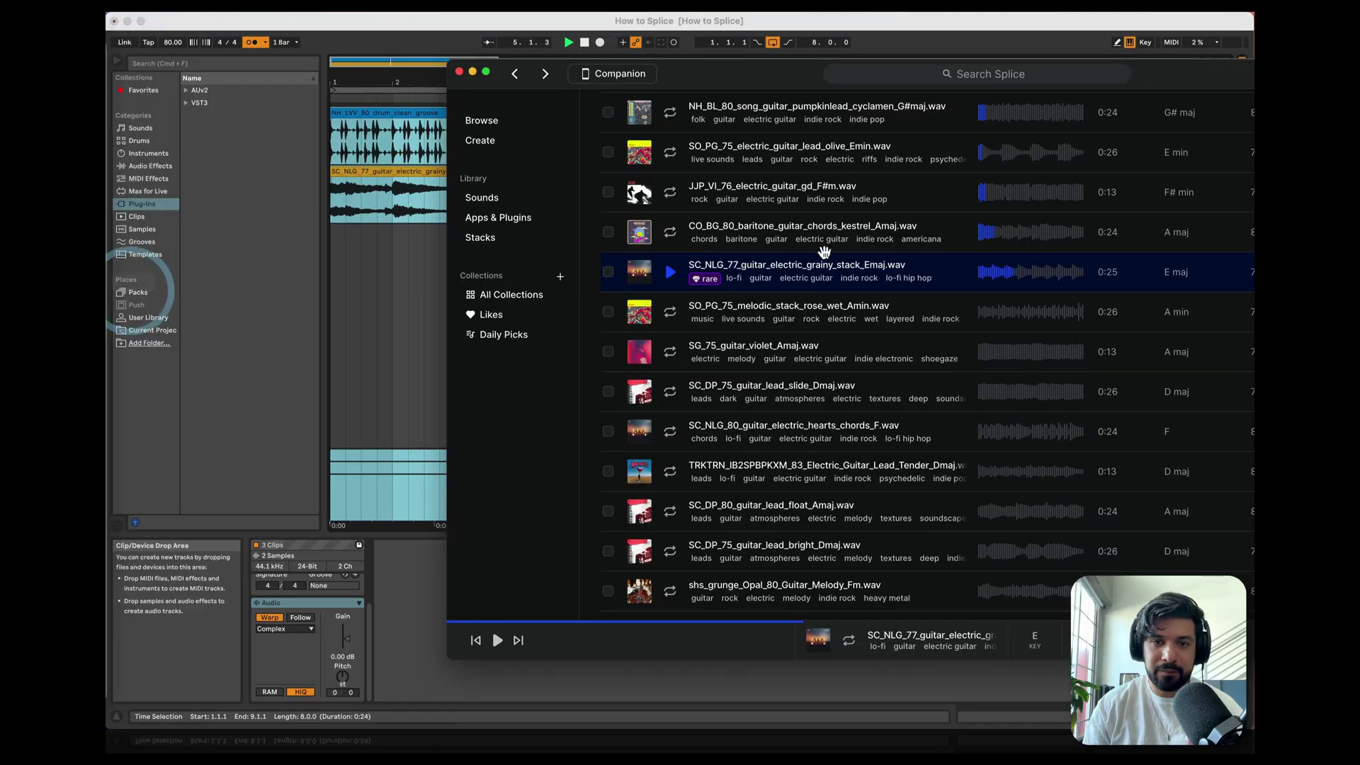
double_click(742, 71)
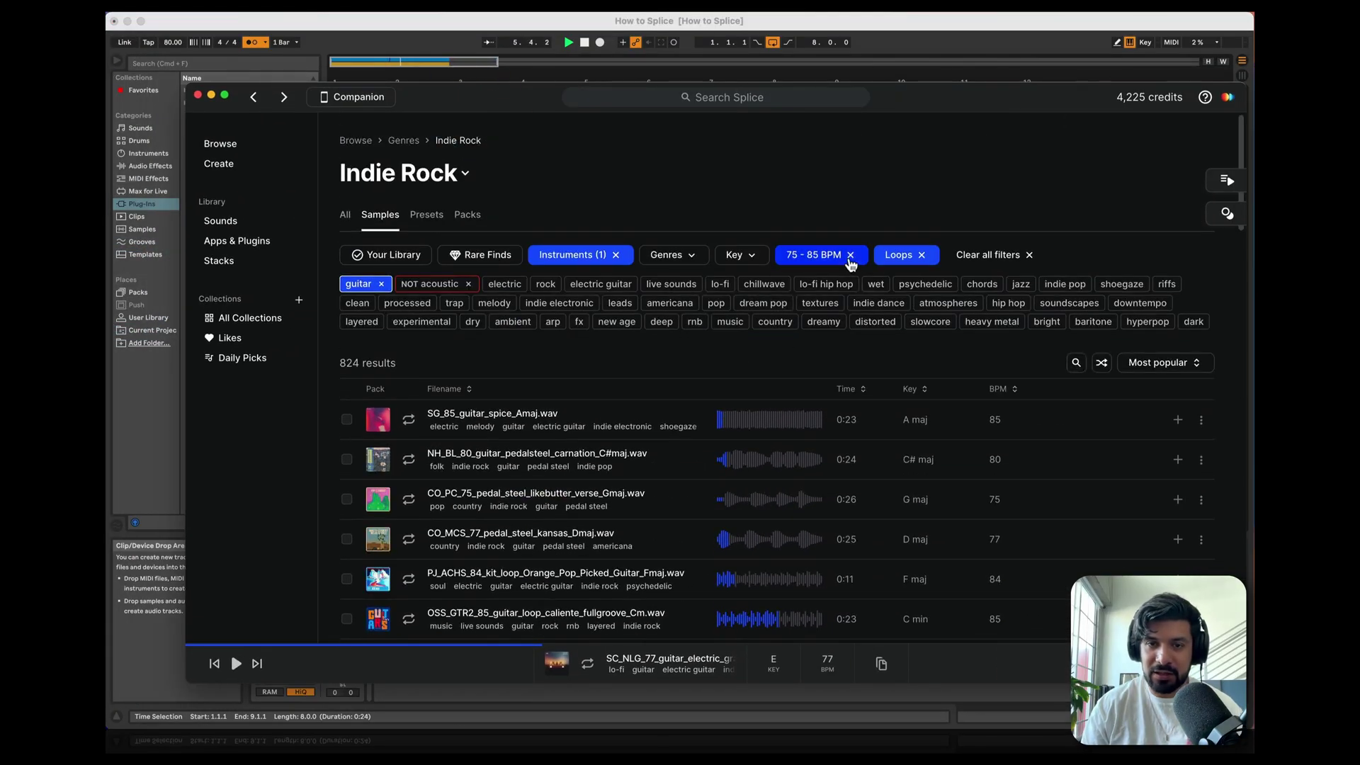
left_click(381, 283)
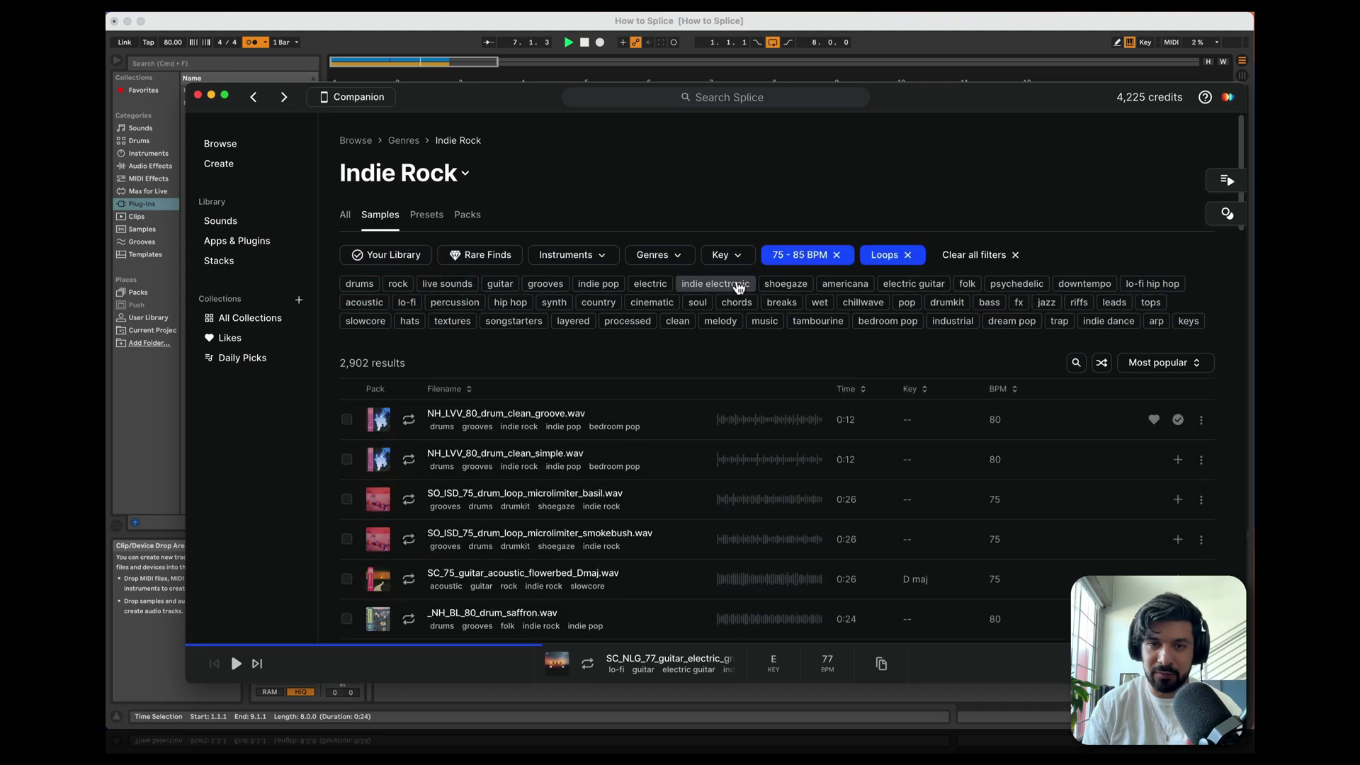
left_click(720, 254)
left_click(755, 370)
left_click(757, 346)
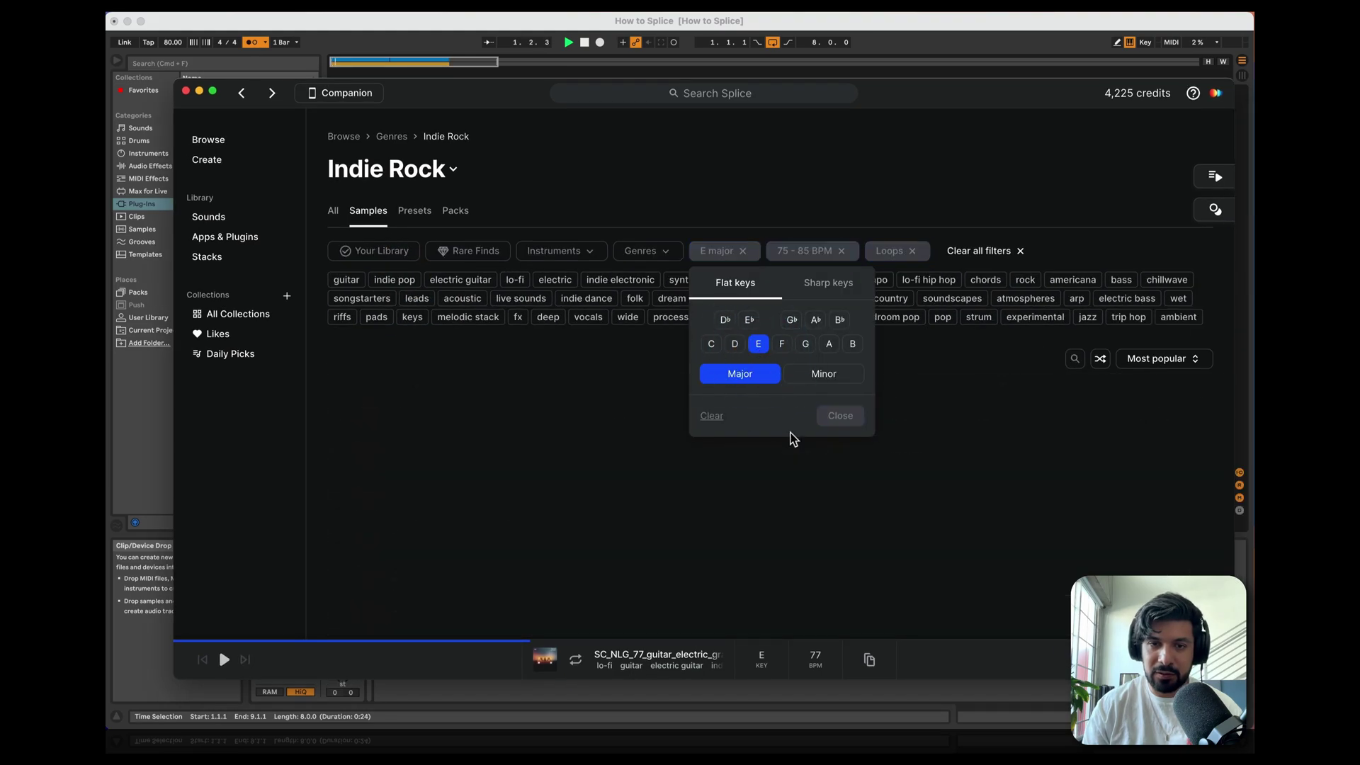
left_click(580, 202)
Step: Restrict the E major loops to electric bass, audition both results, and stop the Ableton Live playback
left_click(561, 249)
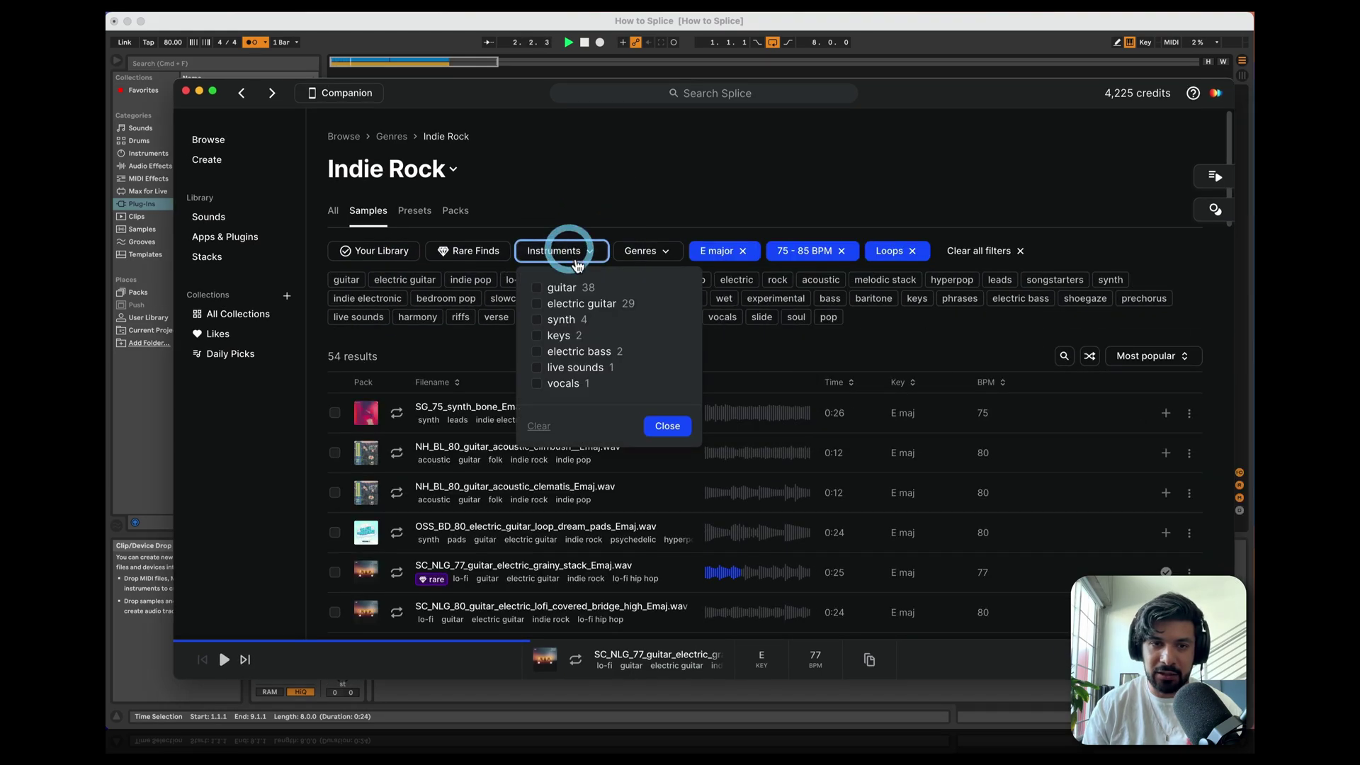
left_click(599, 355)
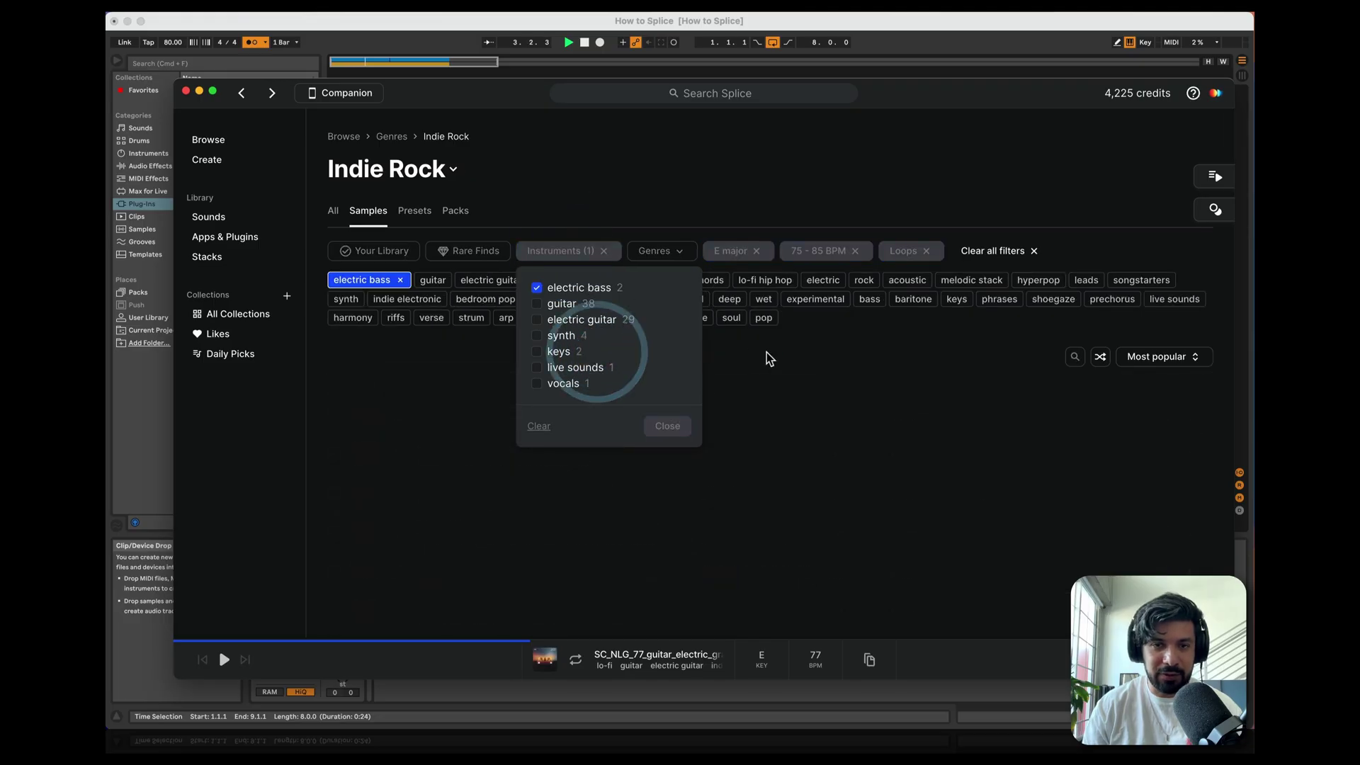
left_click(396, 380)
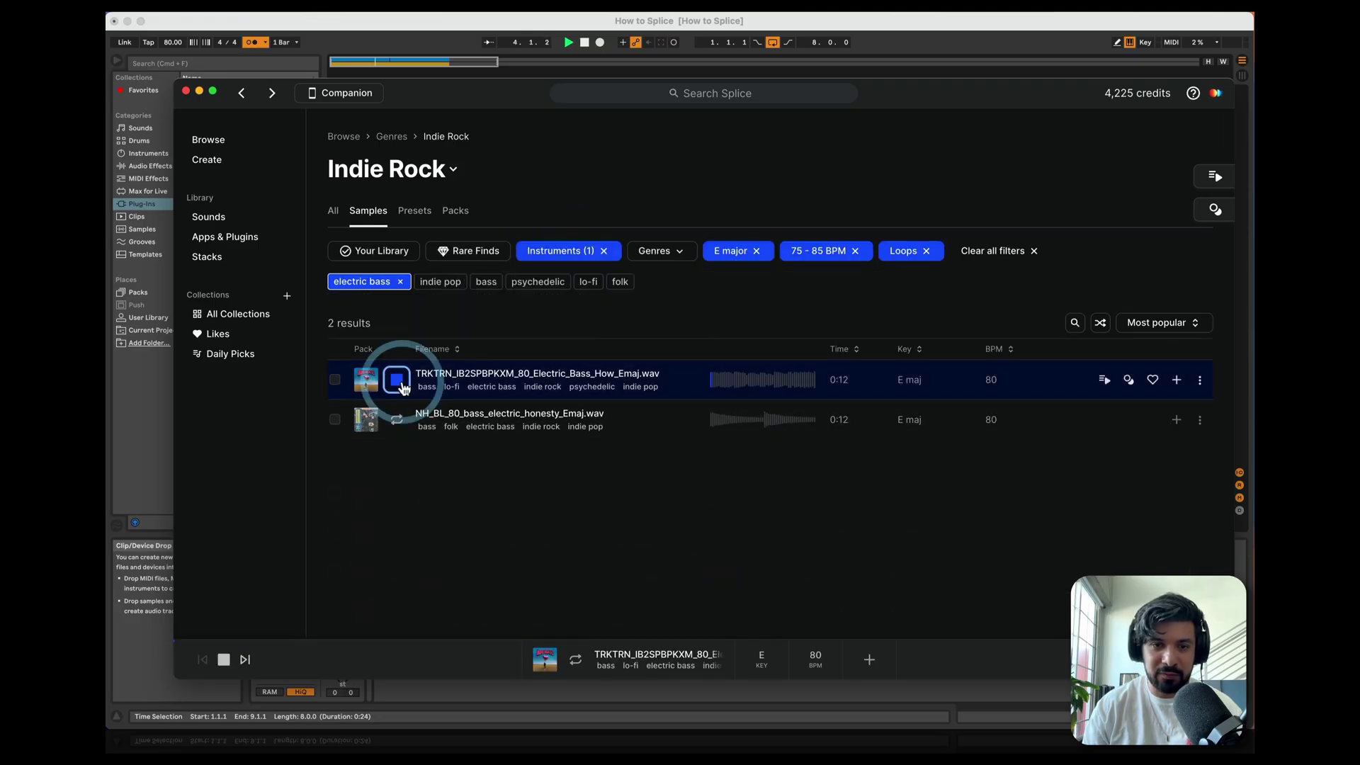
left_click(404, 421)
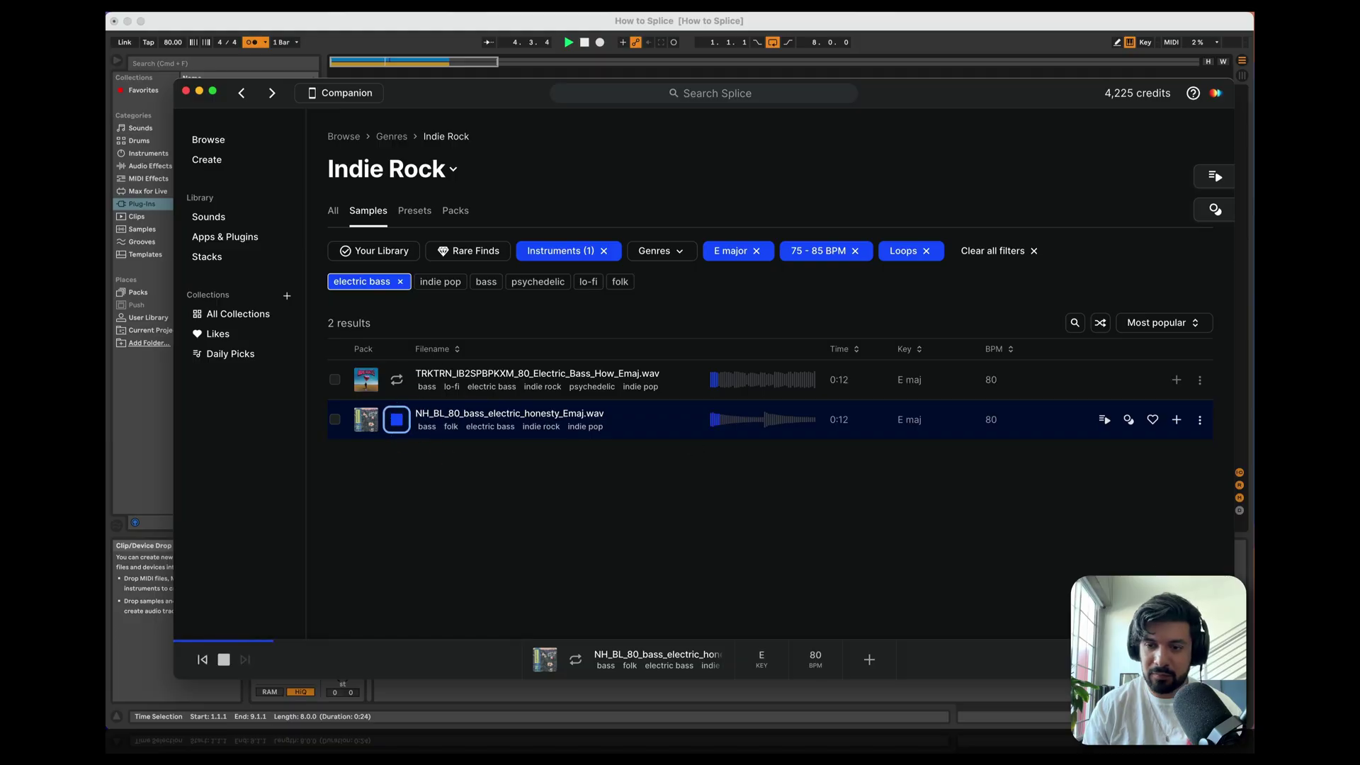
left_click(396, 380)
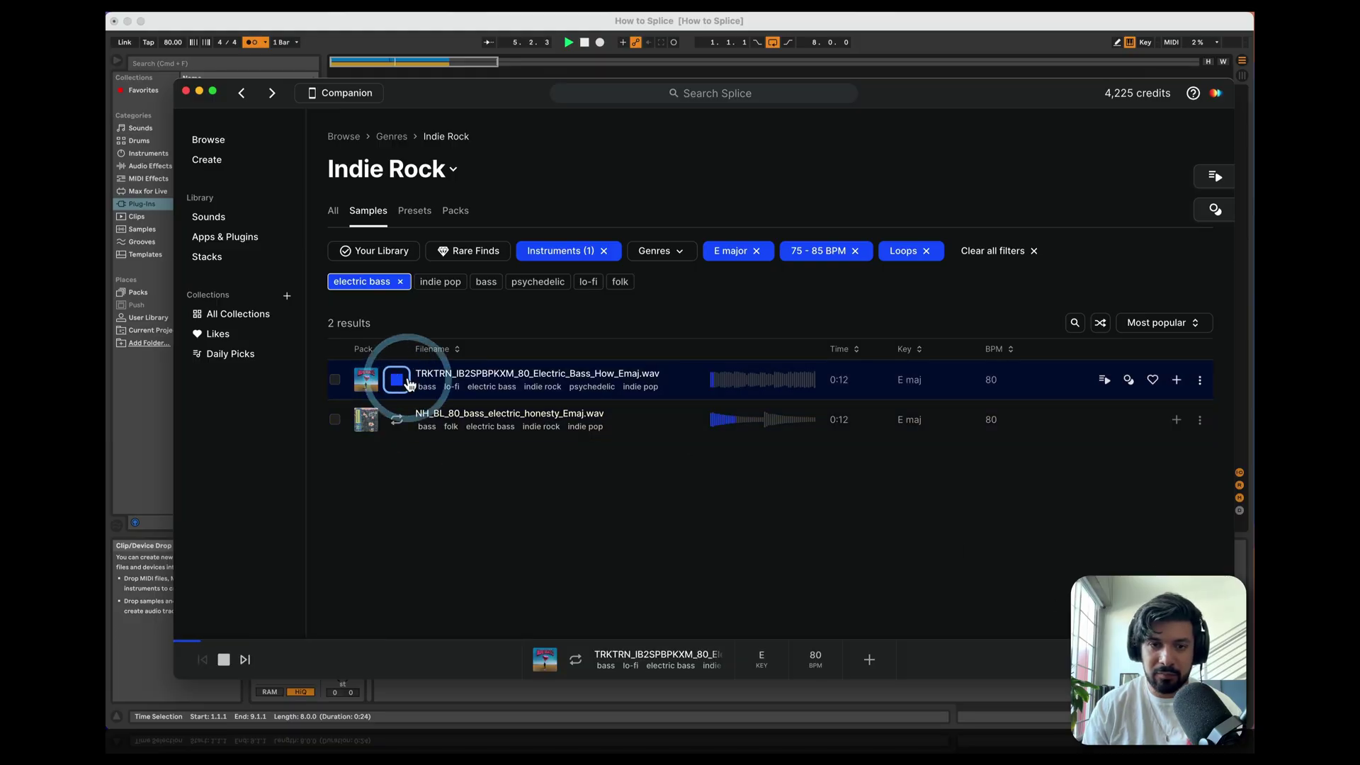
key("space")
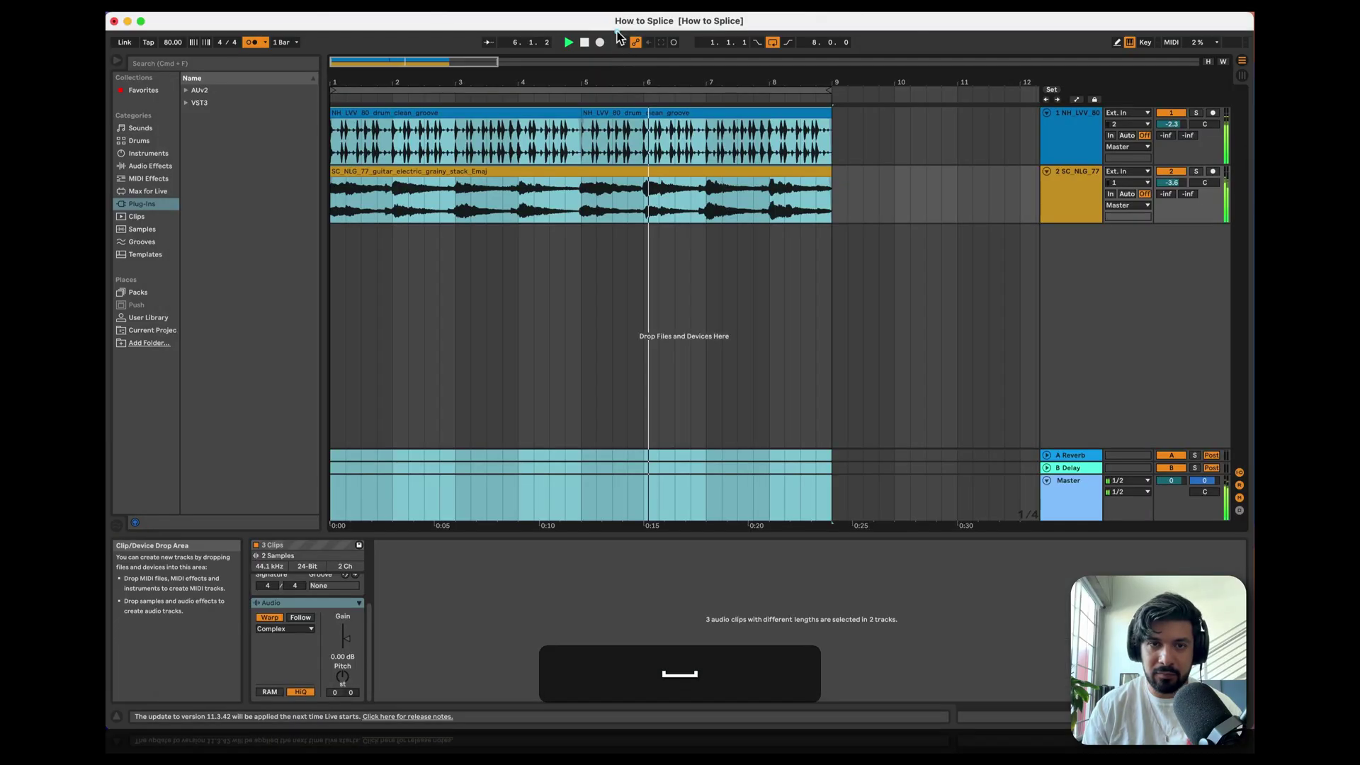
mouse_move(108, 320)
left_click(113, 282)
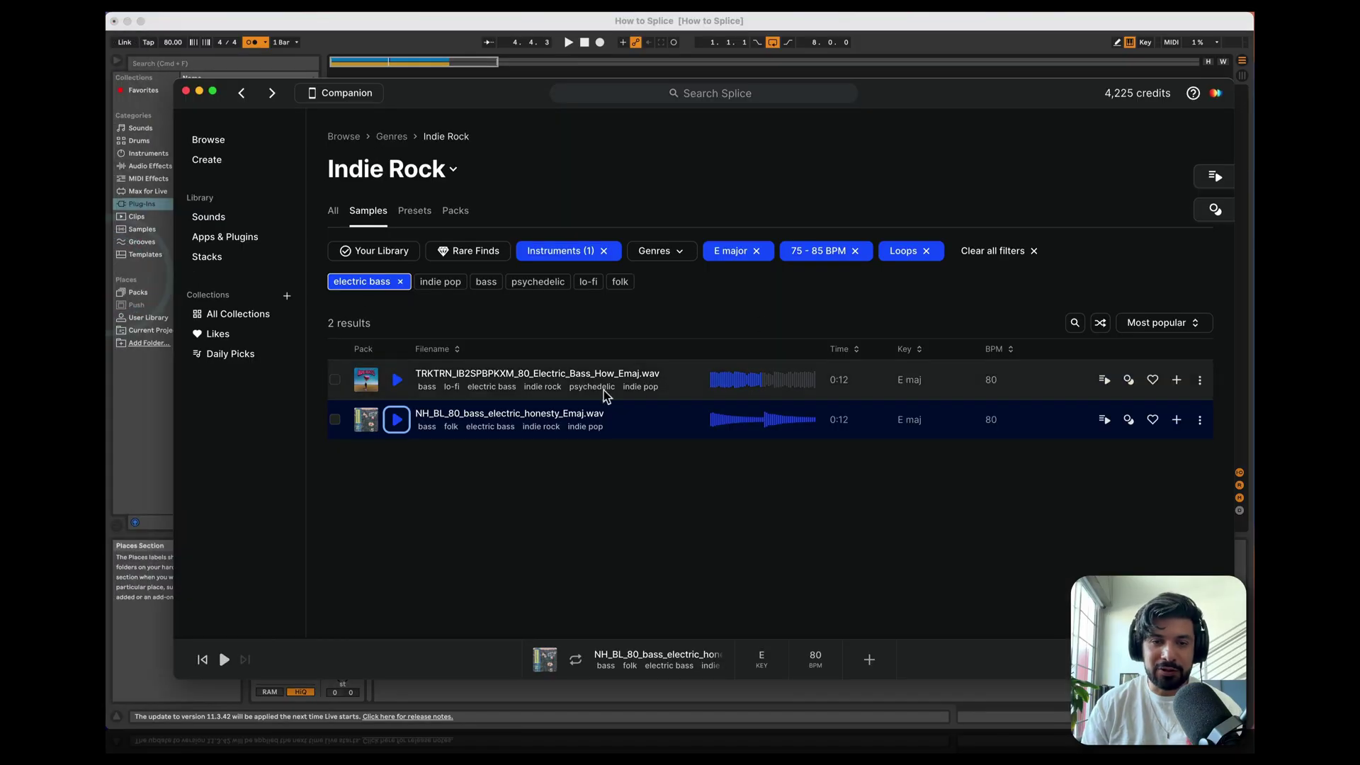
Step: Change the Indie Rock filters to One-Shots of electric bass, with the key and tempo filters cleared
left_click(400, 282)
left_click(890, 251)
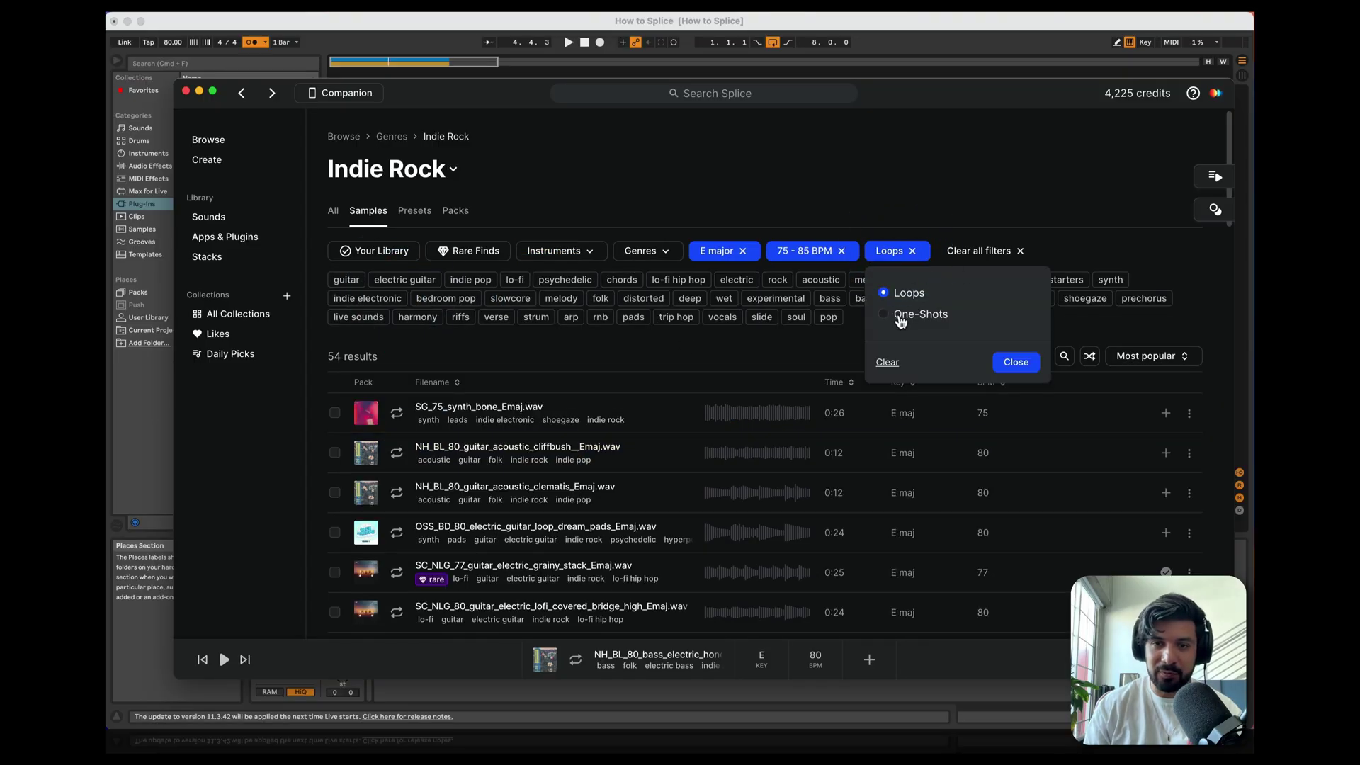
left_click(901, 315)
left_click(742, 251)
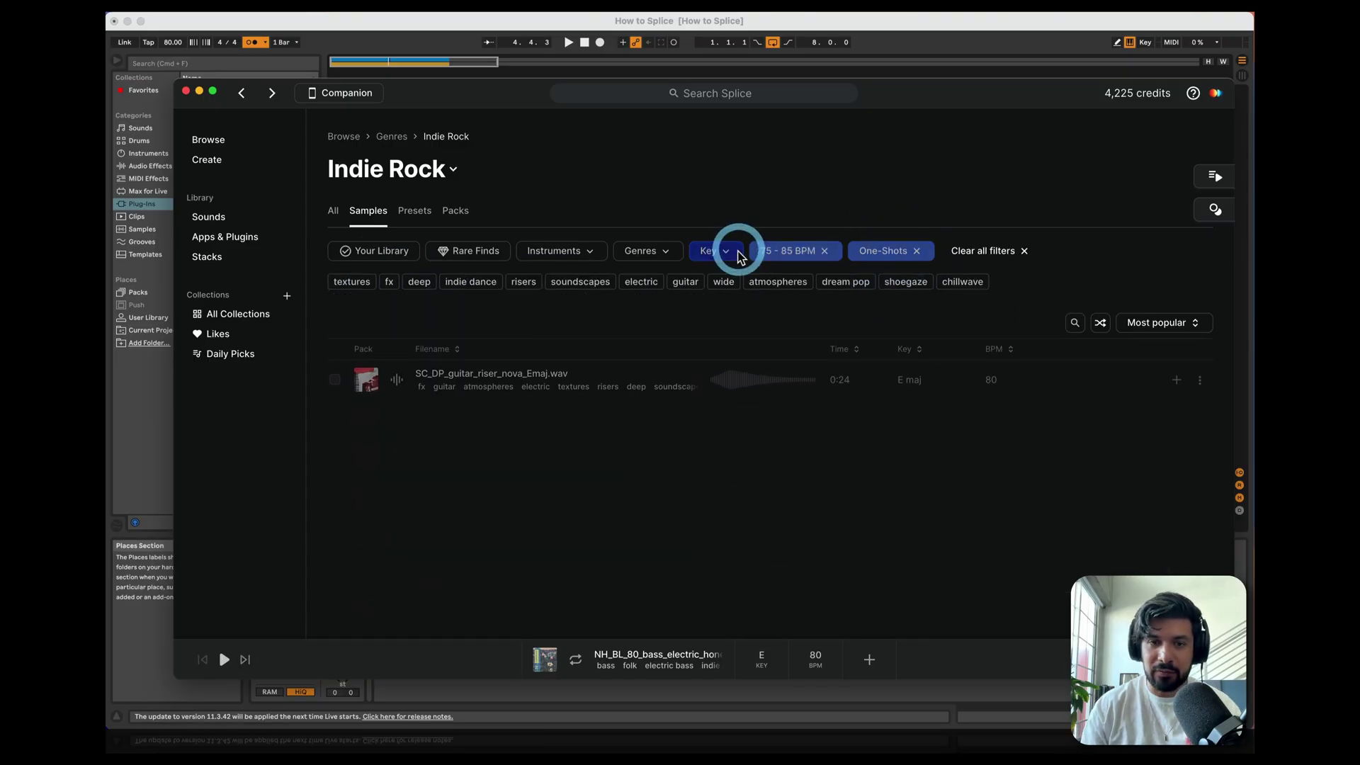
left_click(570, 253)
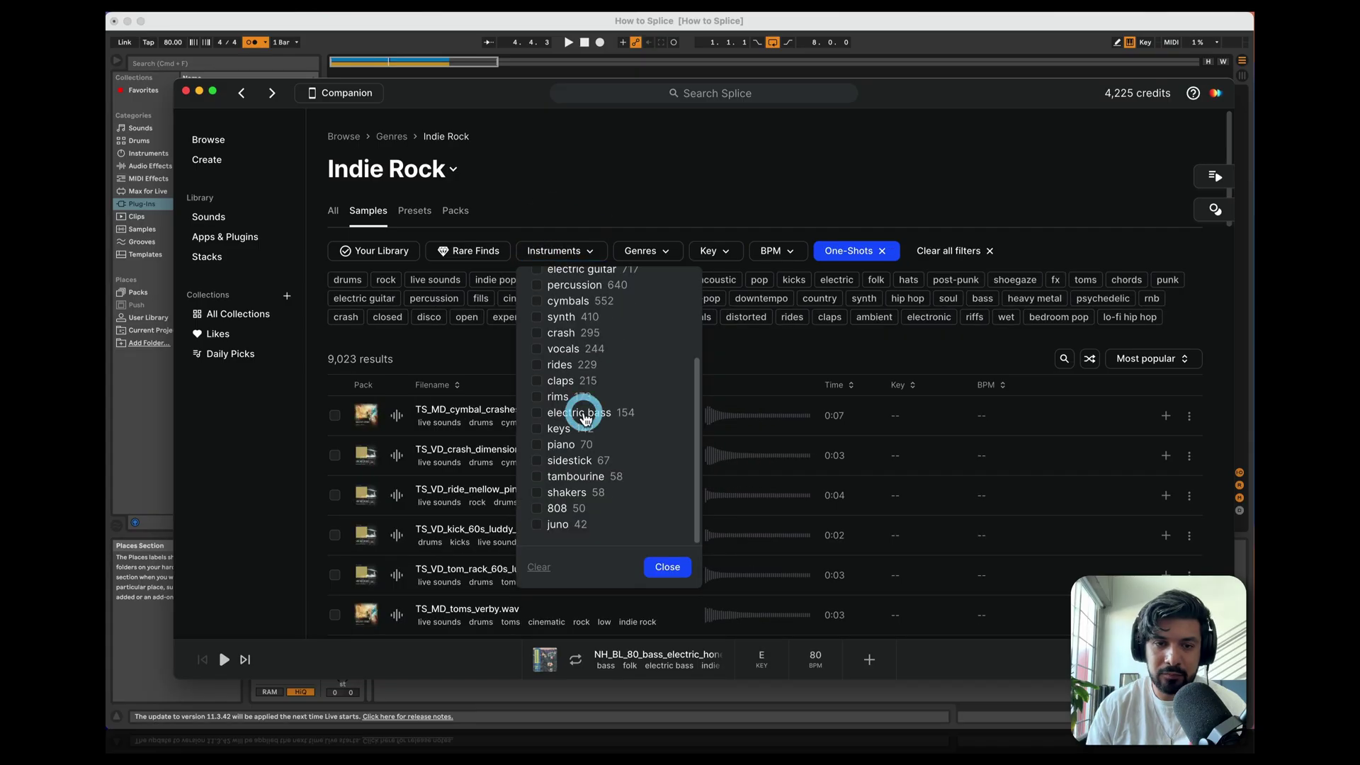
left_click(586, 416)
left_click(636, 171)
Step: Audition the electric bass one-shots down the results, through the C and D notes, and replay NH_BL_bass_electric_silvertone_D.wav
left_click(397, 418)
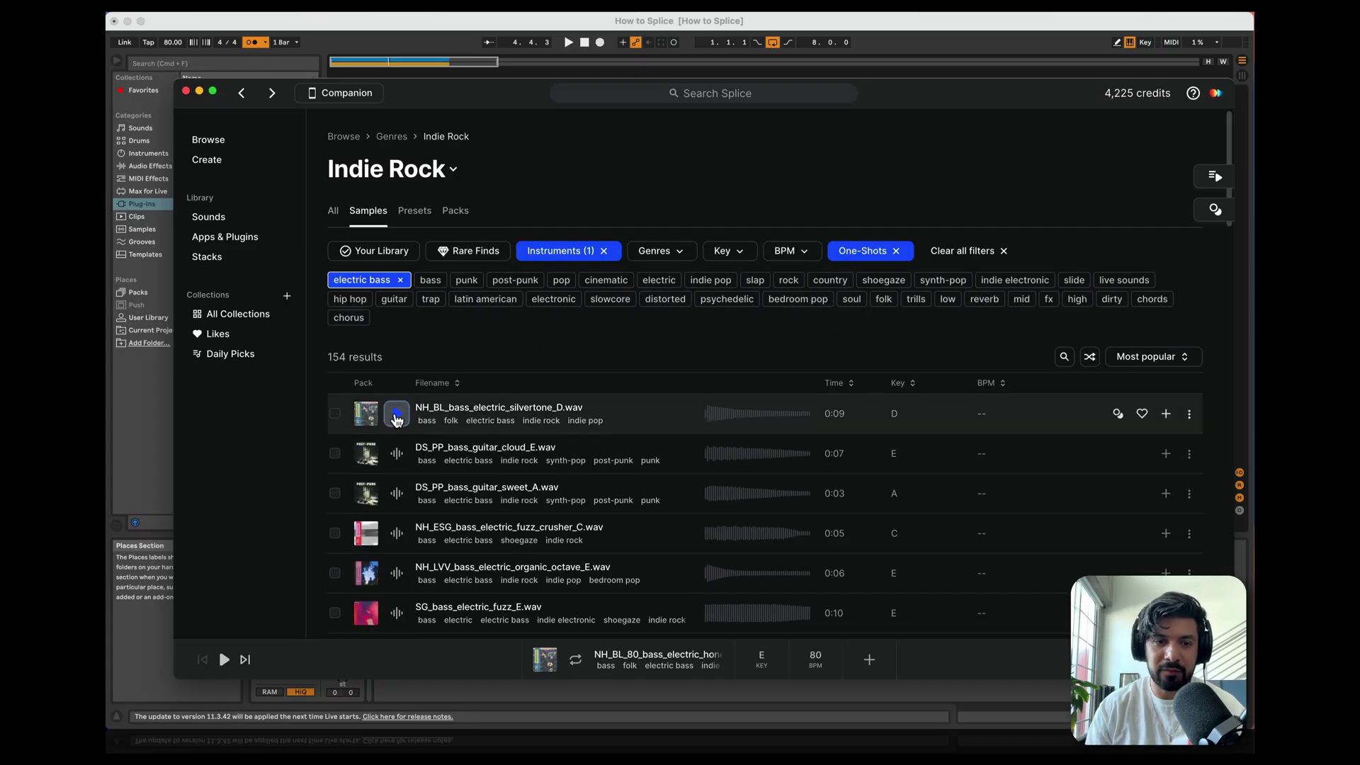
scroll(537, 433, "down", 15)
left_click(537, 432)
key("Down")
key("Down")
key("Down")
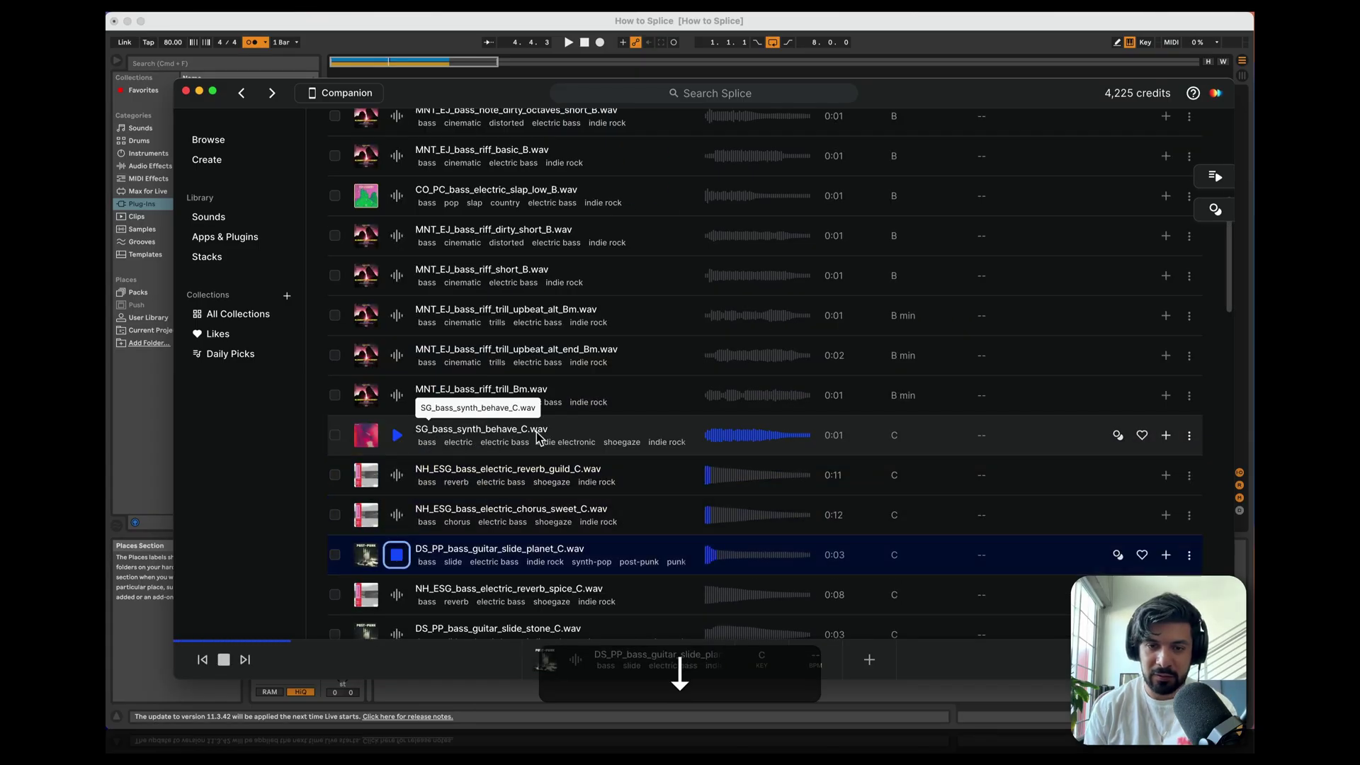
key("Down")
key("Down")
key("Down")
key("Down")
key("Down")
key("Down")
key("Down")
key("Down")
key("Down")
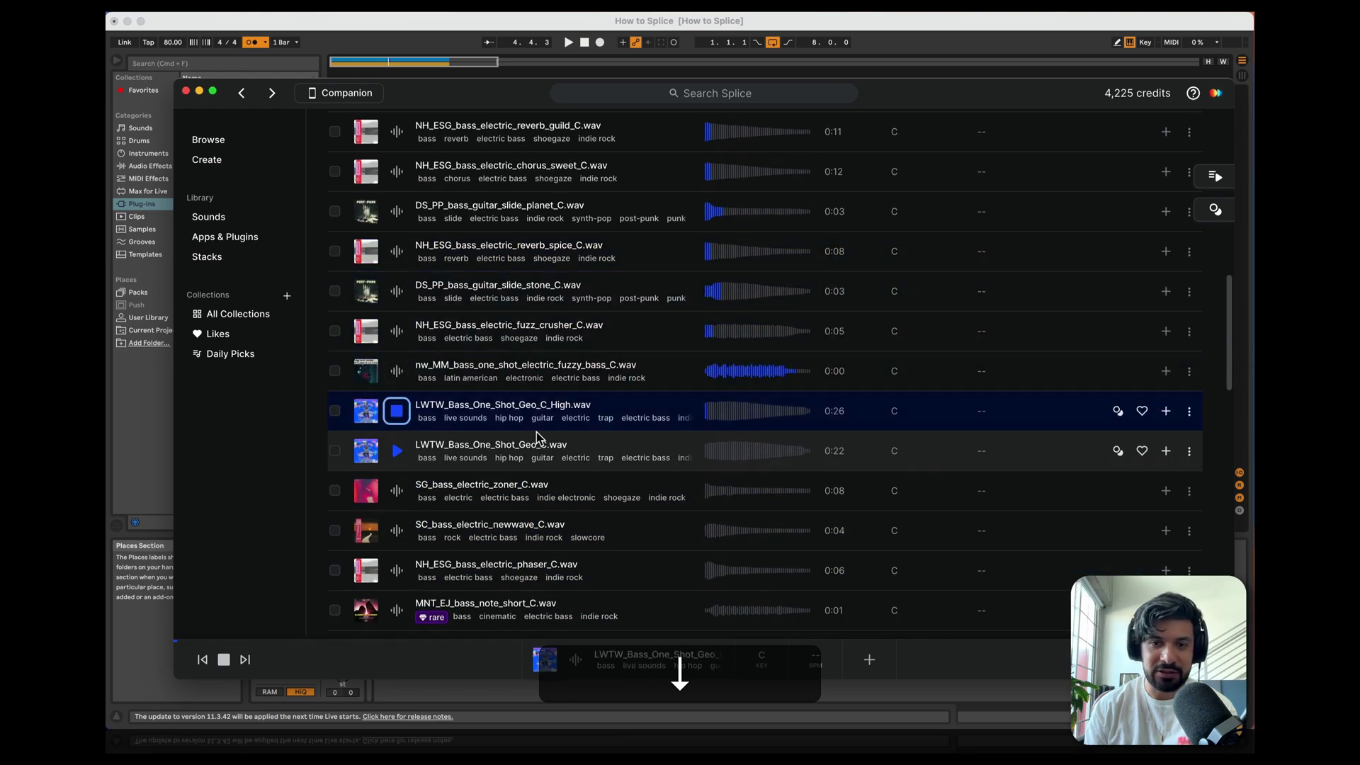
key("Down")
key("Down")
key("Down")
key("Down")
key("Down")
key("Down")
key("Down")
key("Down")
key("Down")
key("Down")
key("Down")
key("Down")
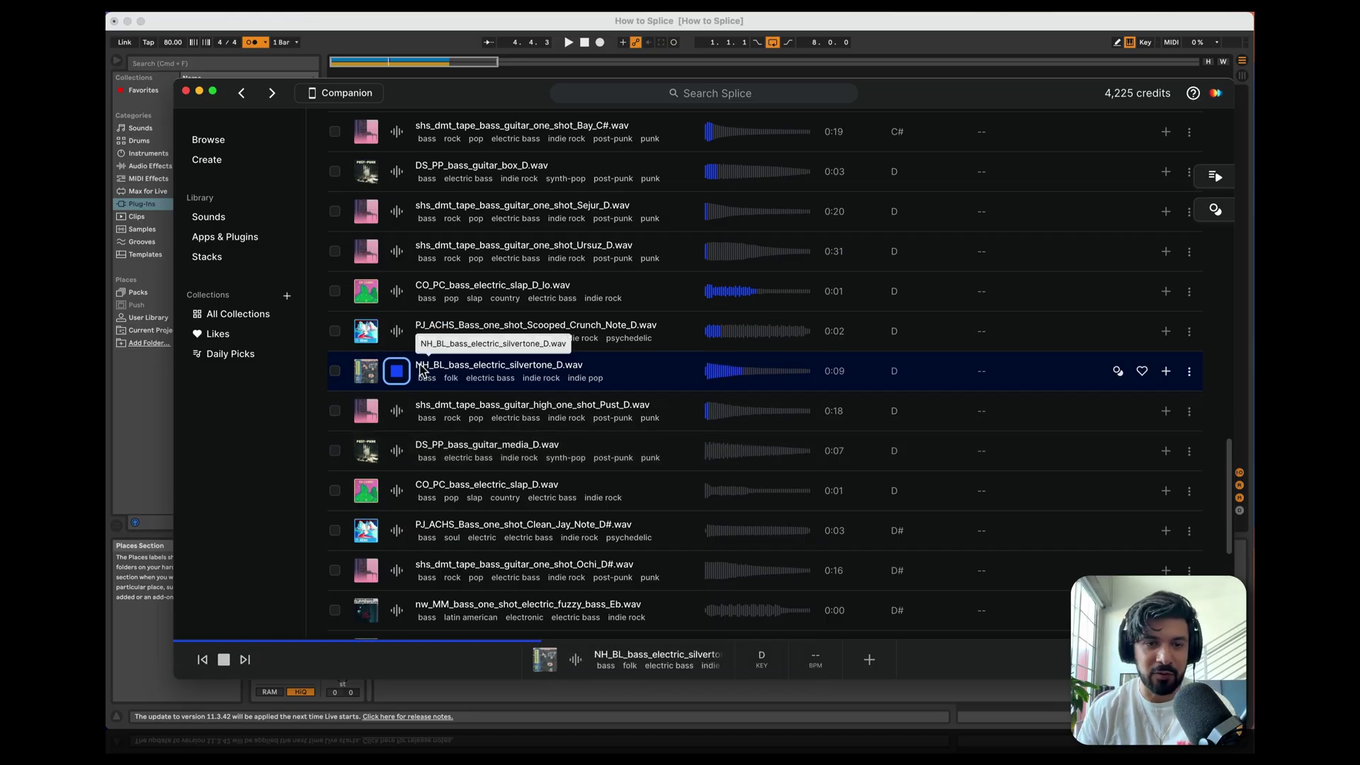
left_click(397, 370)
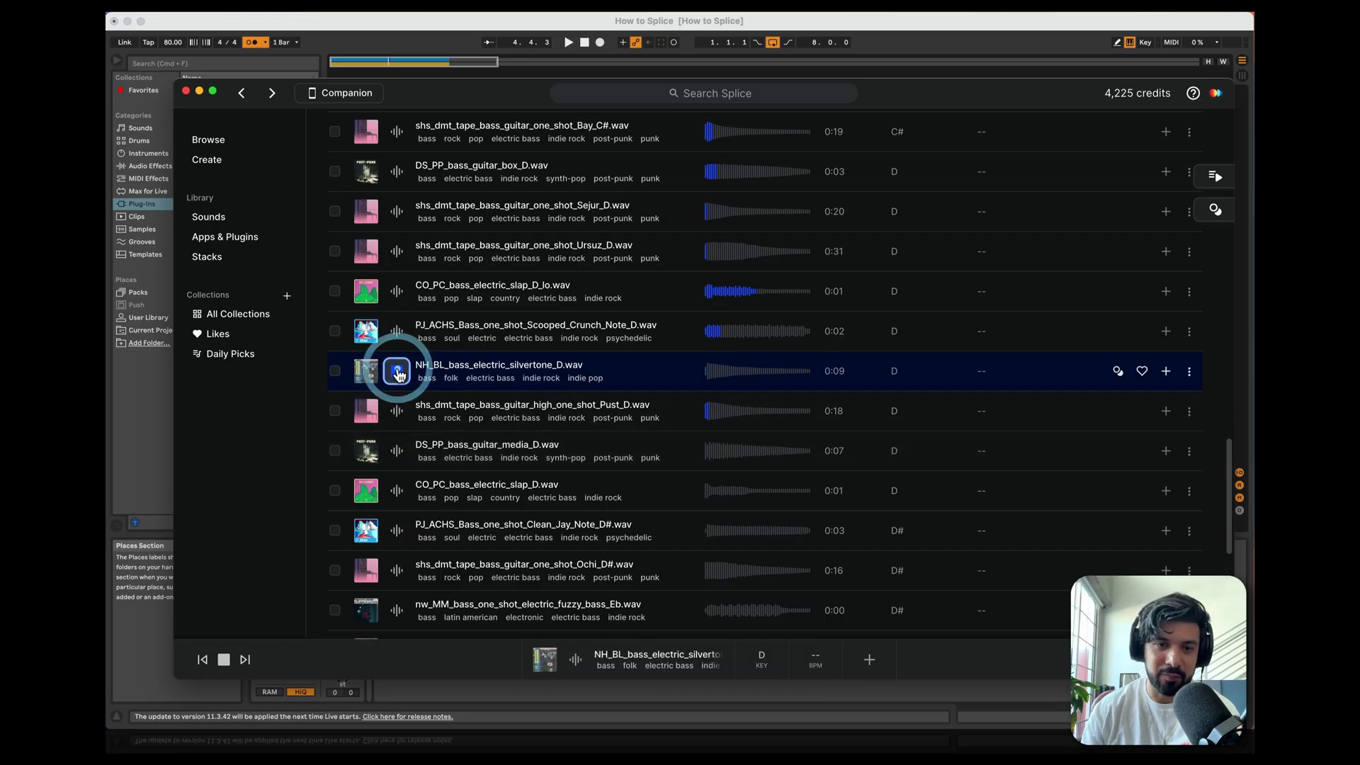
Step: Get NH_BL_bass_electric_silvertone_D.wav, place it on a new track below the guitar at bar 1 in Ableton Live, and play it
left_click(1174, 372)
left_click_drag(415, 97, 675, 80)
left_click(666, 363)
left_click_drag(666, 362, 369, 231)
key("space")
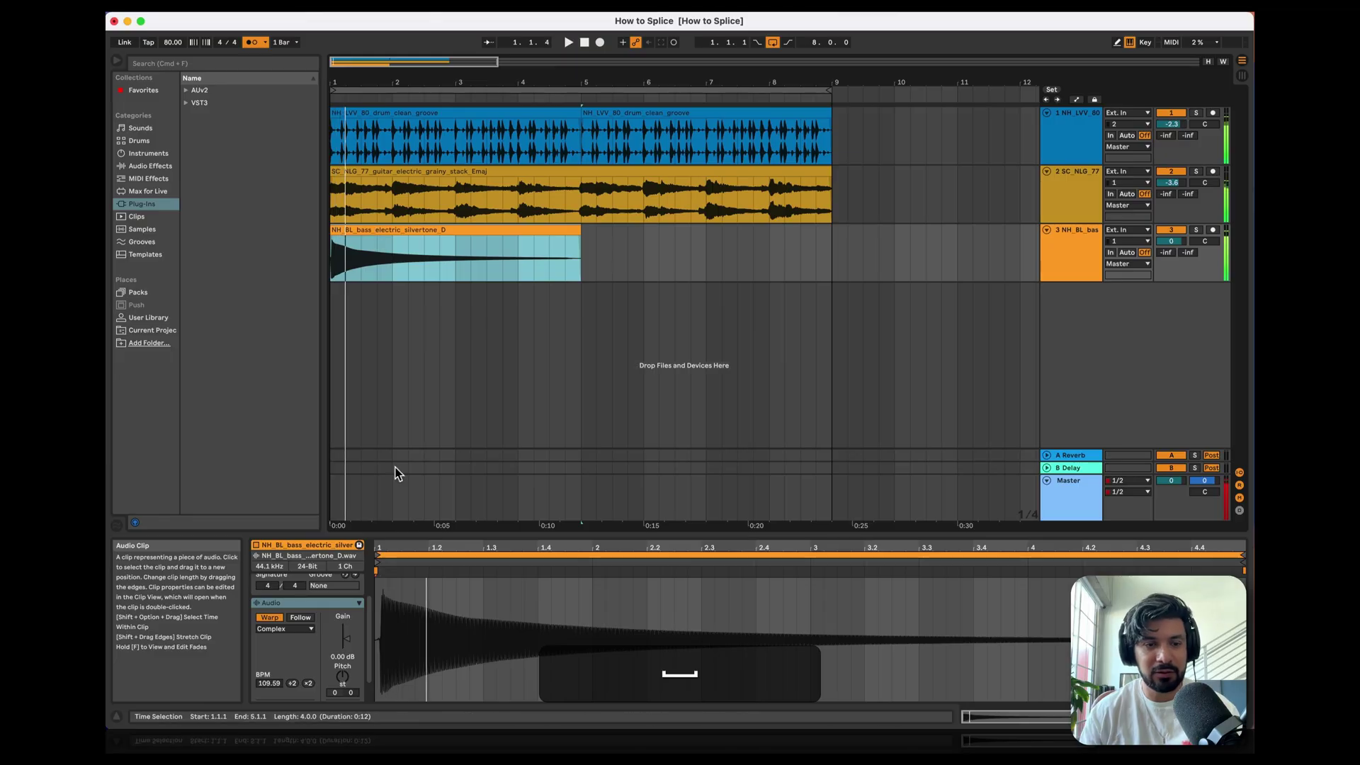
Step: Transpose the bass clip down to -5 semitones, checking the pitch against the guitar during playback
left_click_drag(335, 667, 336, 673)
left_click(410, 398)
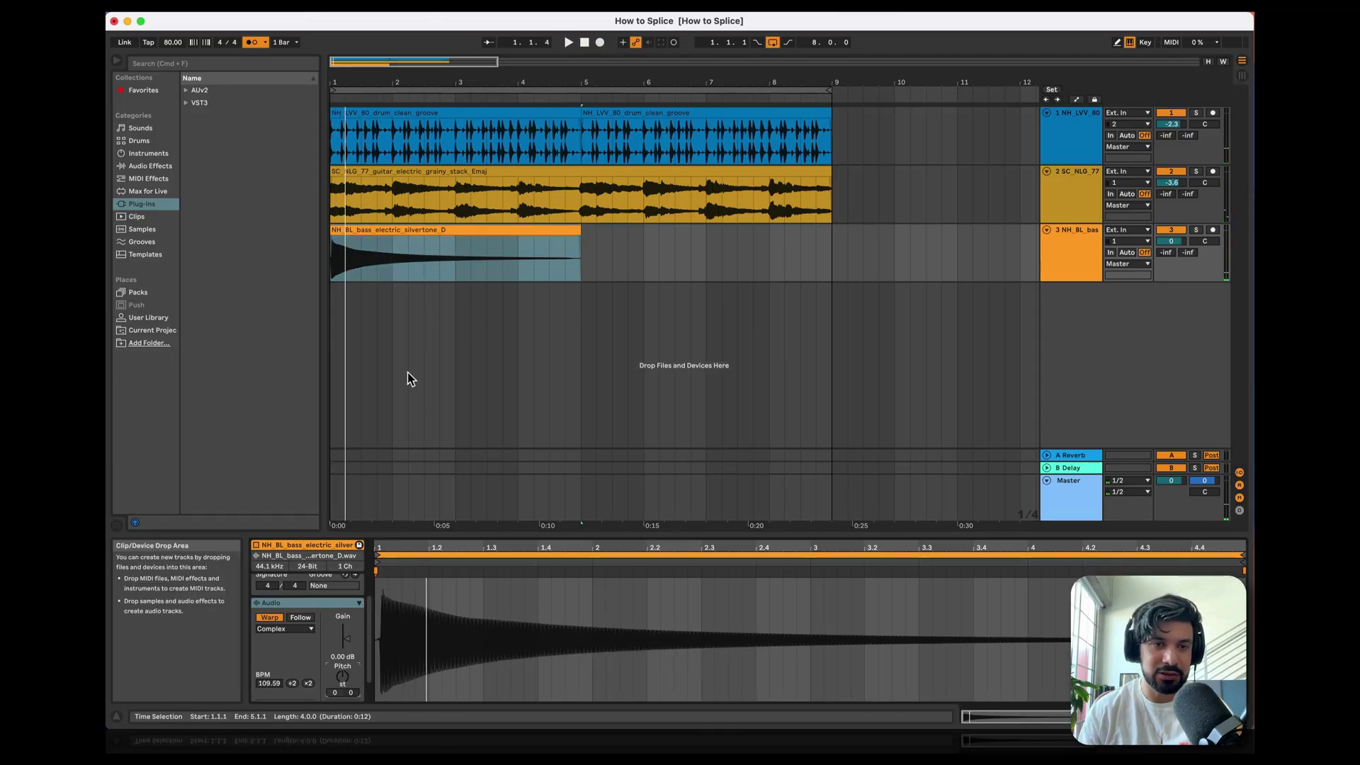
left_click_drag(345, 676, 346, 683)
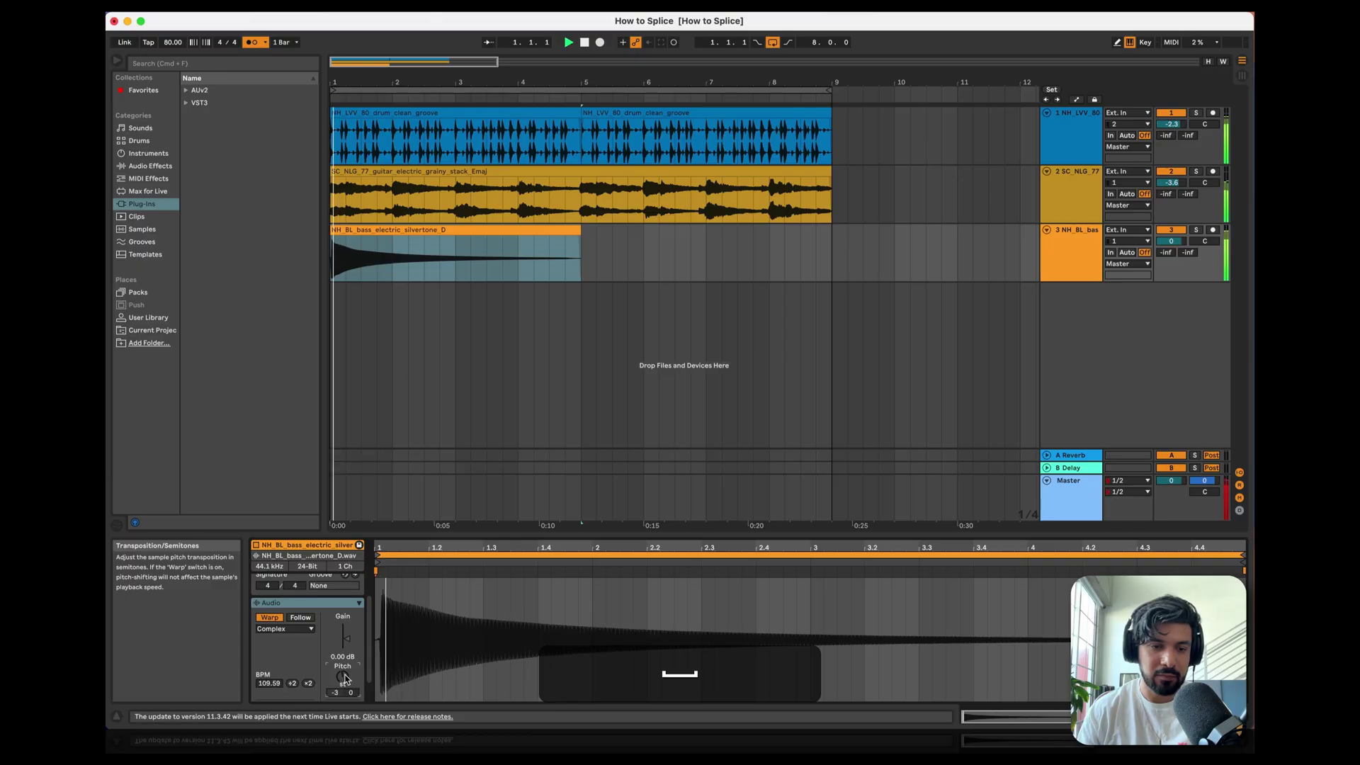
key("space")
key("space")
key("Up")
key("space")
key("Down")
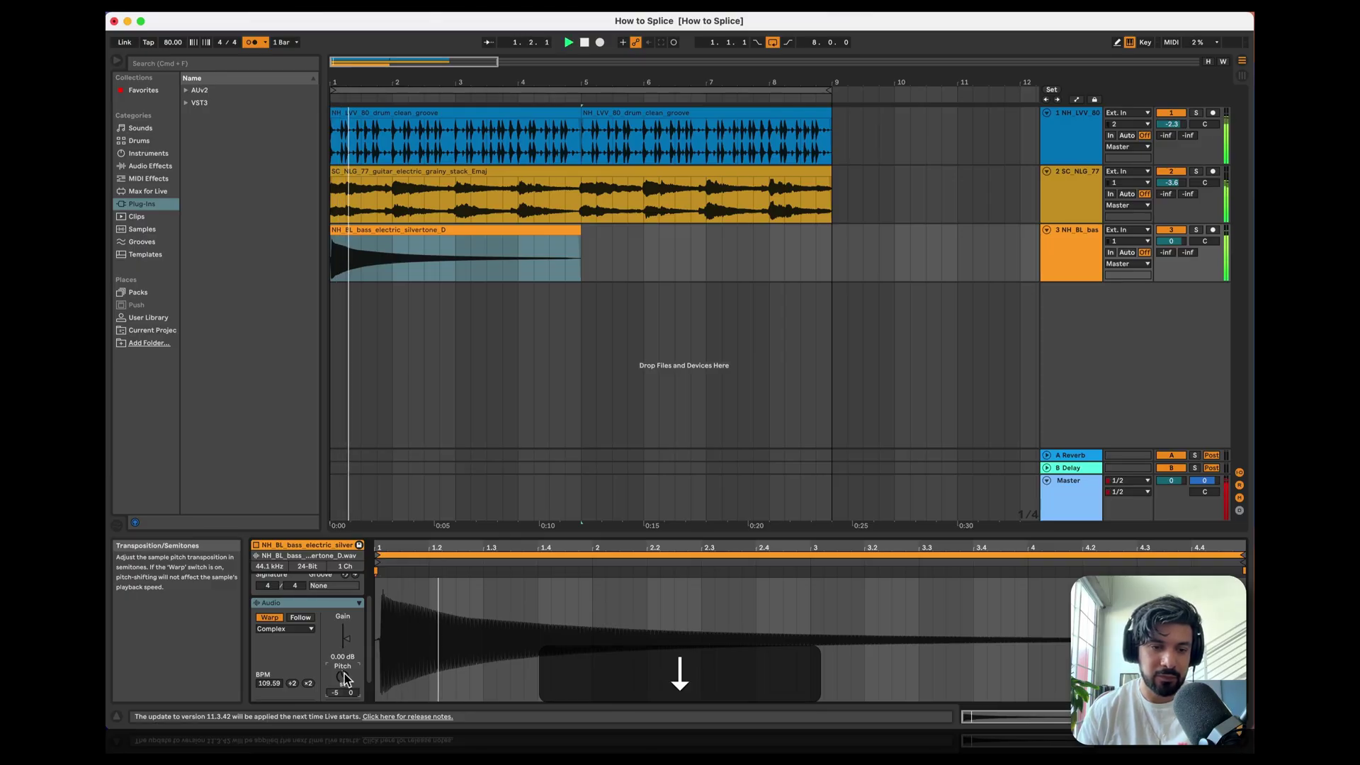
Step: Shorten the bass clip to one bar and duplicate it into bar 2
key("z")
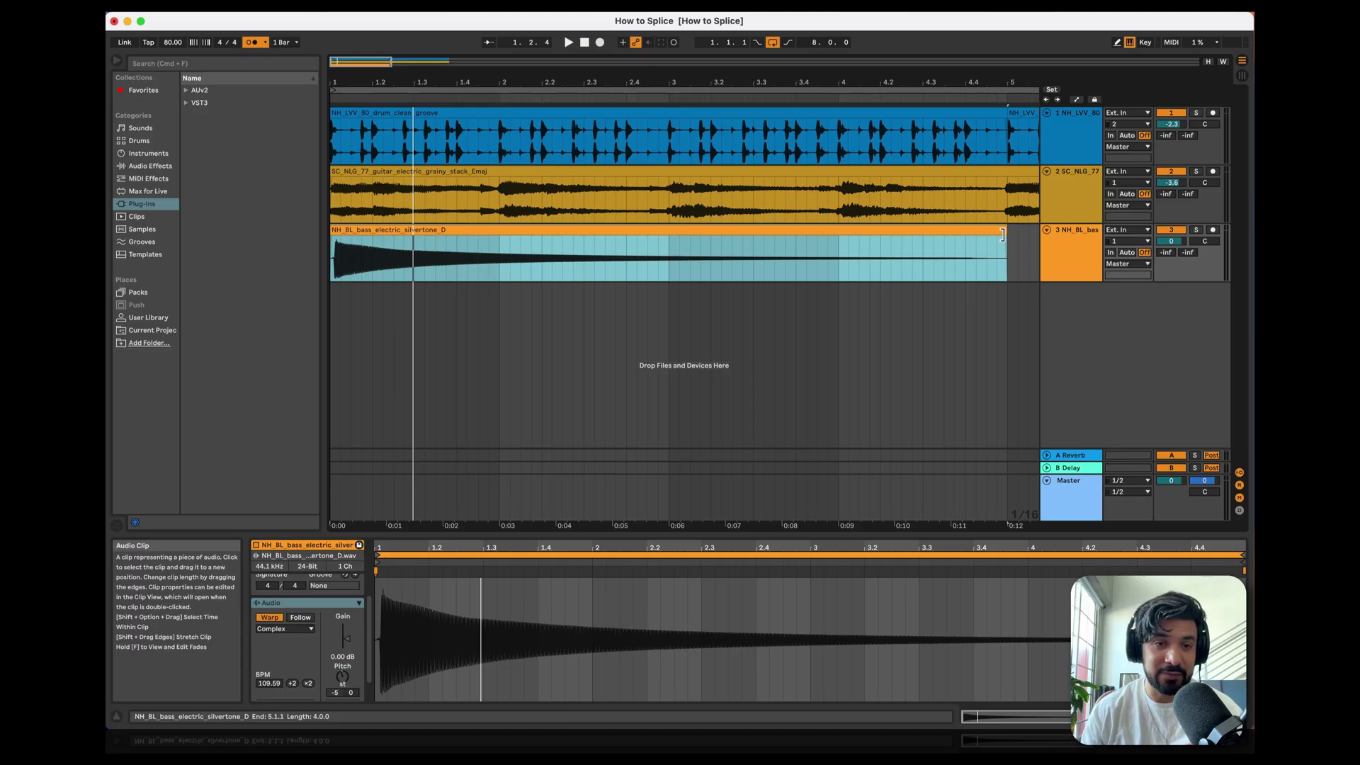
key("space")
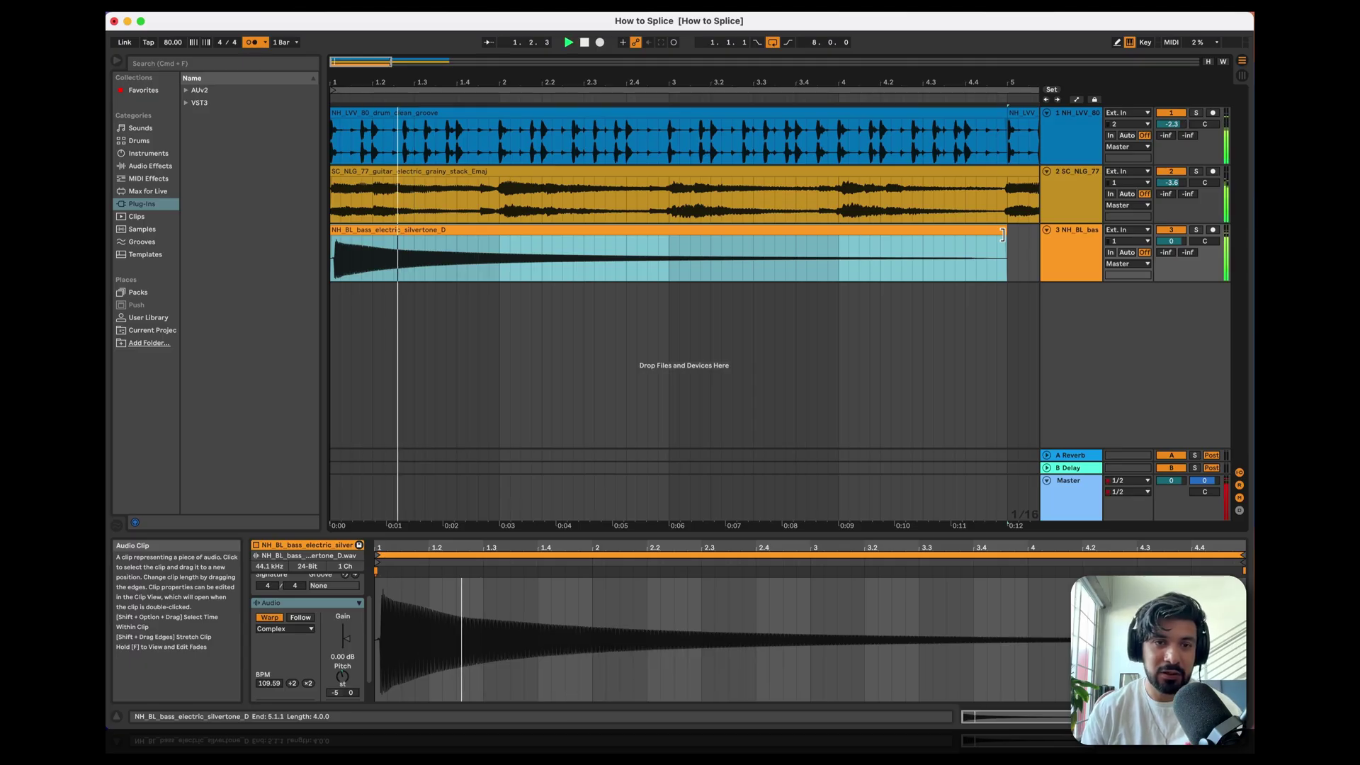
key("space")
left_click_drag(1002, 234, 499, 234)
left_click(479, 241)
key("super+d")
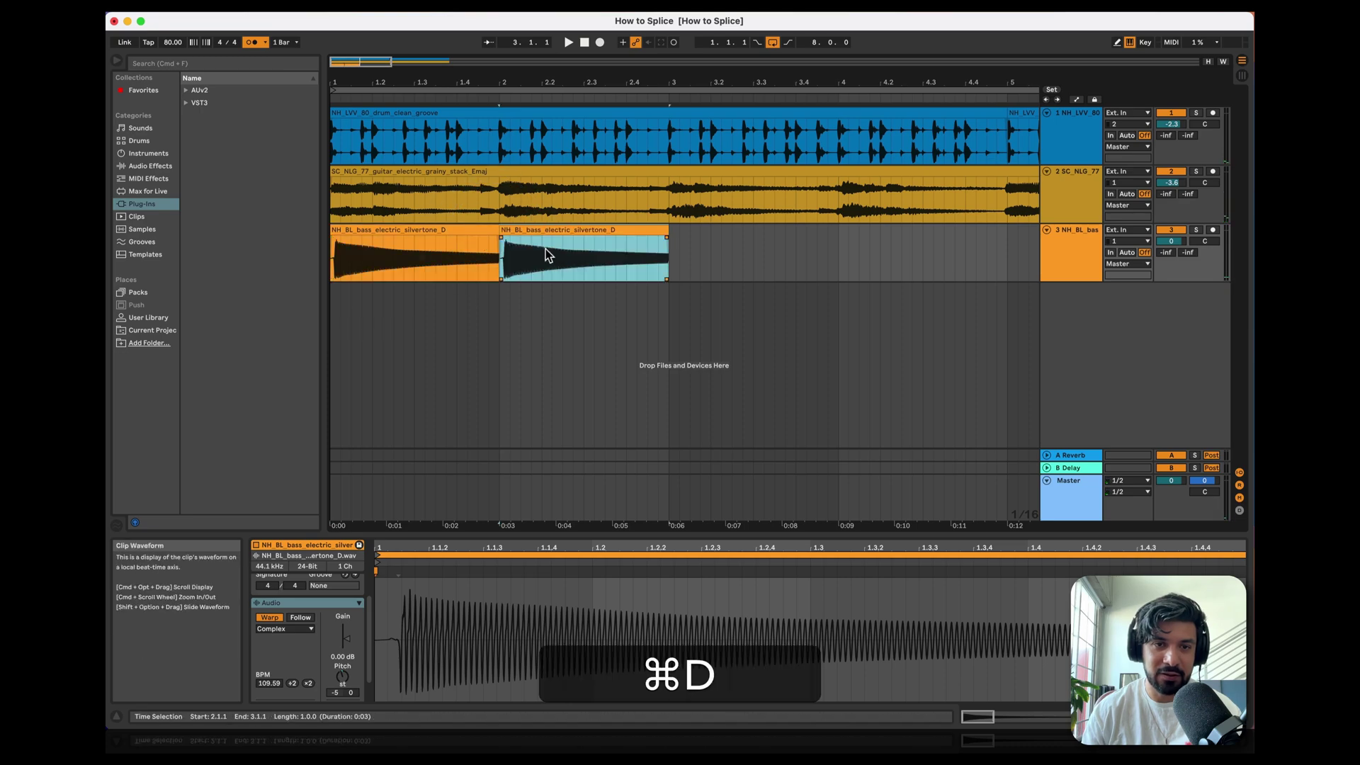
Step: Transpose the bar 2 bass clip down to -8 semitones, checking the pitch against the guitar during playback
key("space")
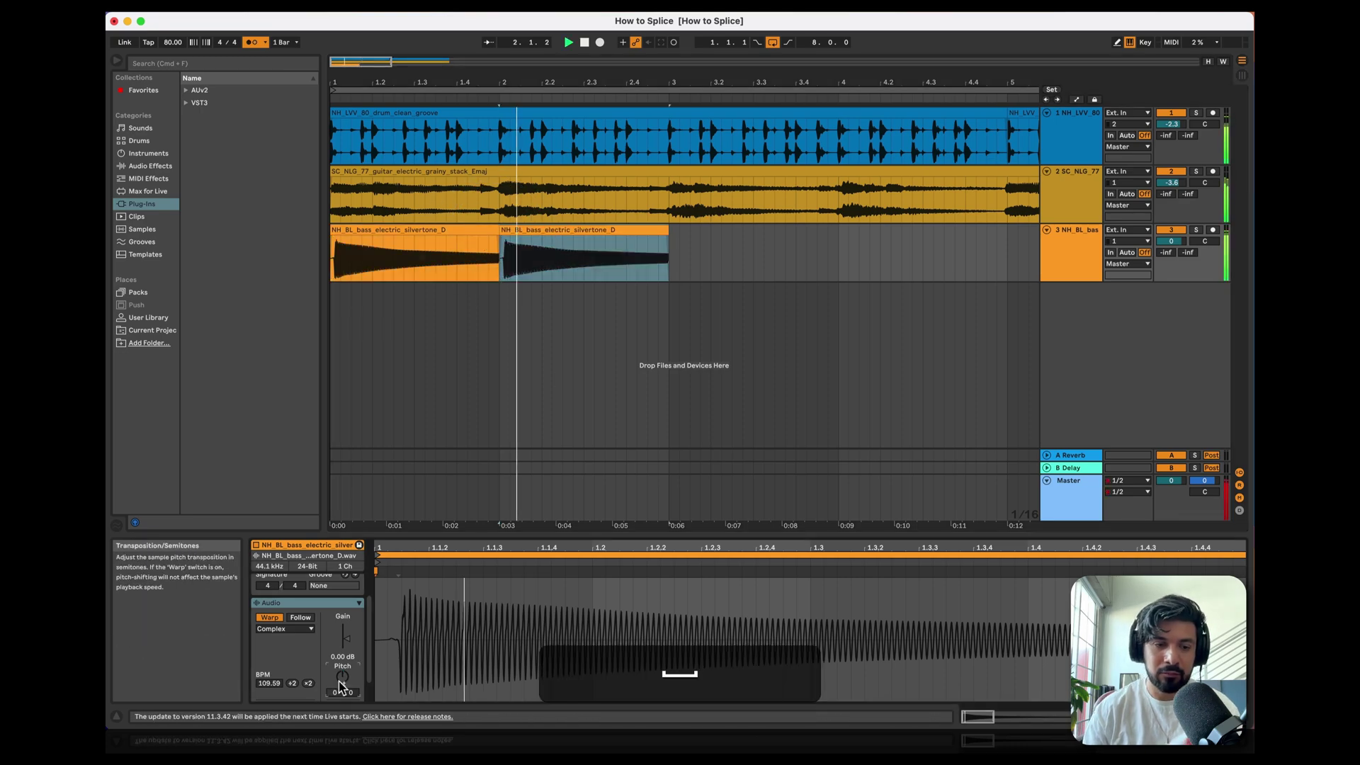
scroll(341, 685, "down", 3)
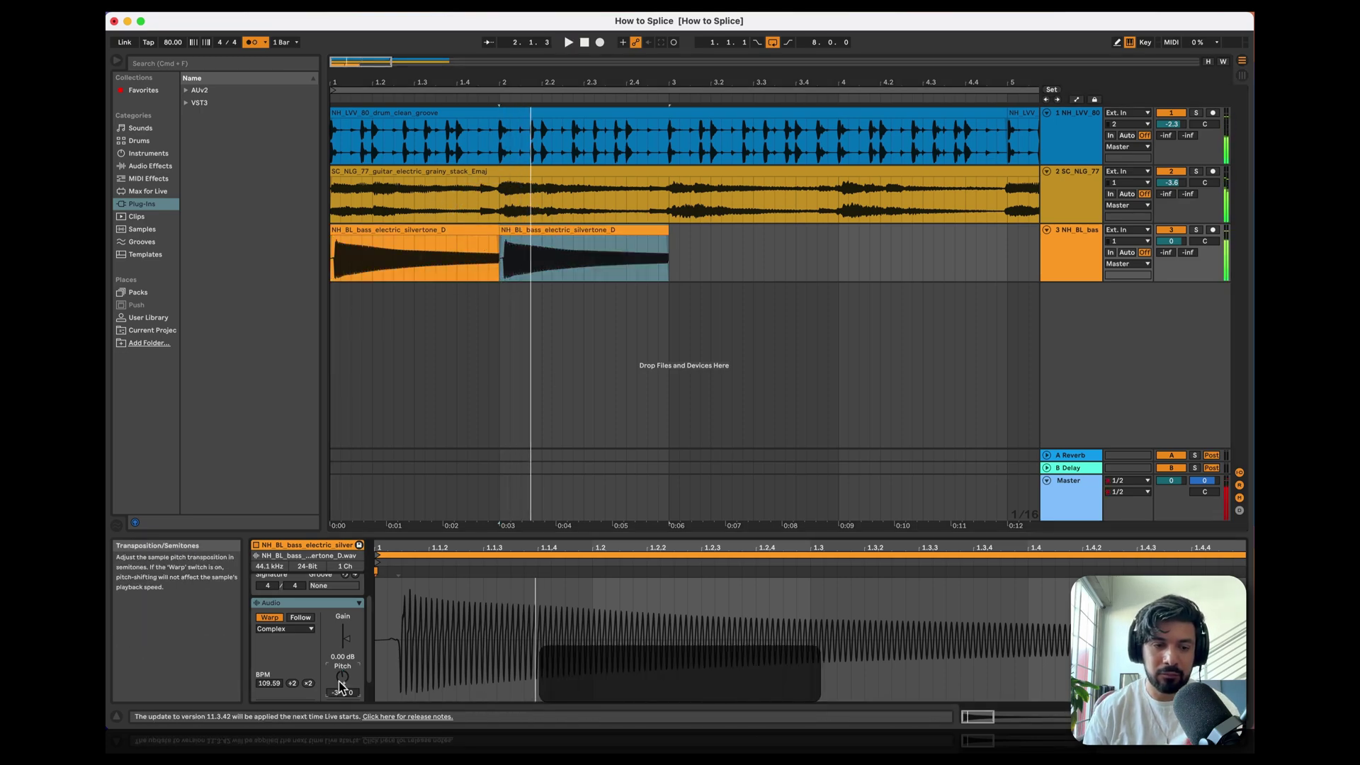
scroll(341, 686, "down", 3)
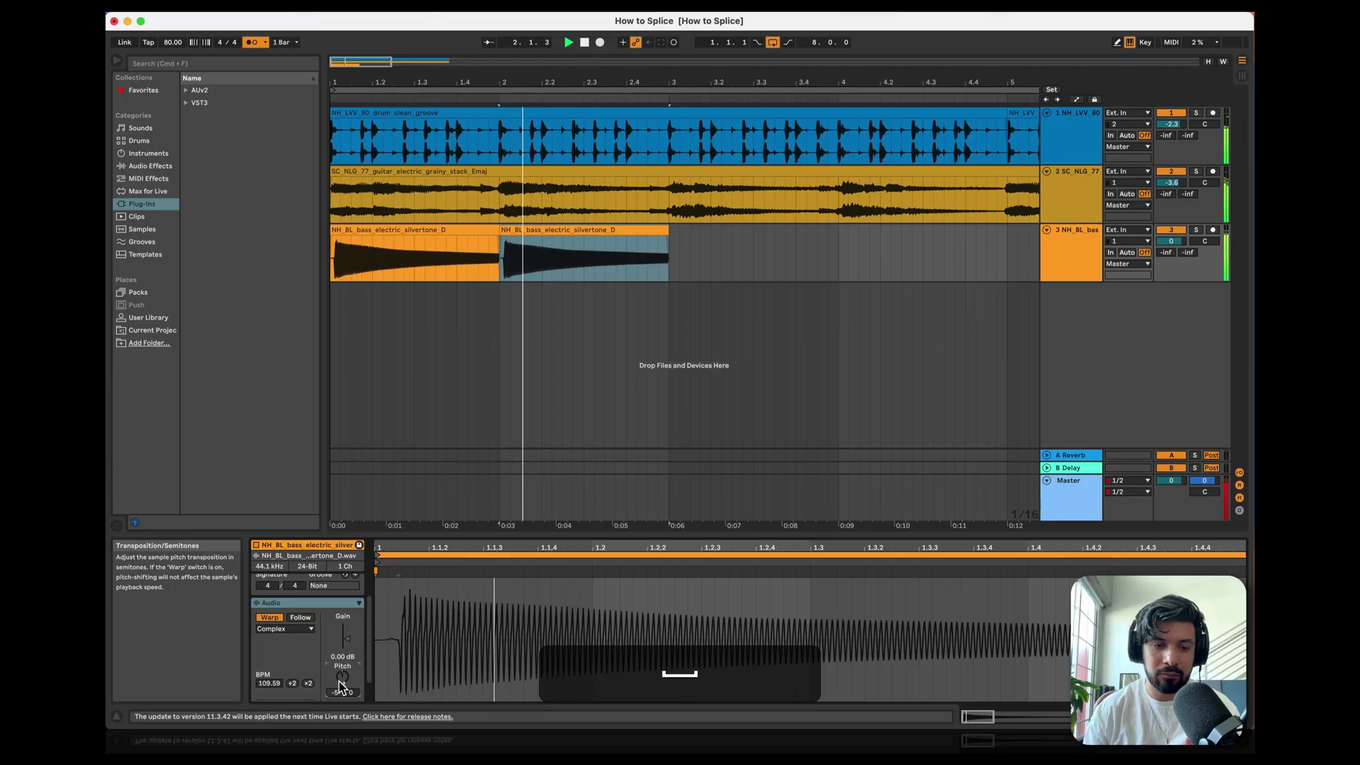
scroll(341, 686, "down", 1)
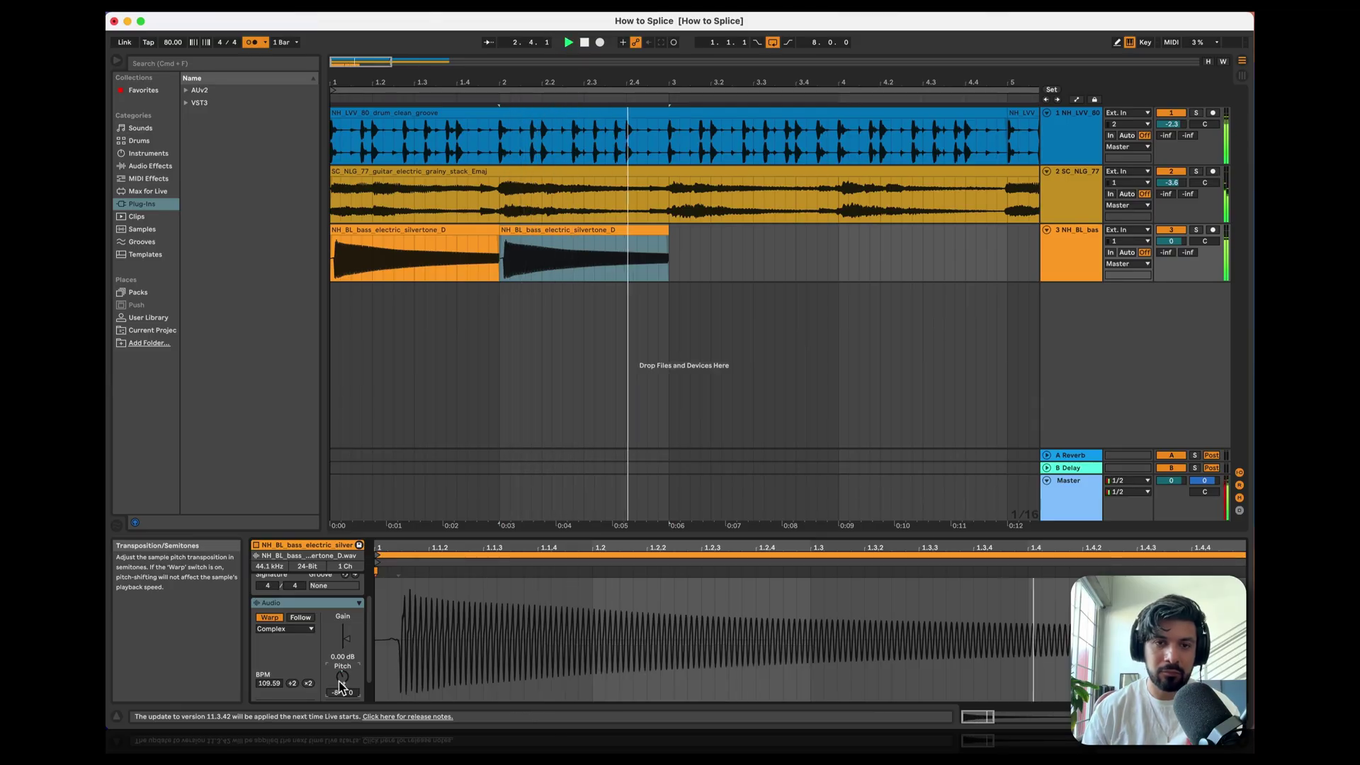
key("space")
left_click(586, 43)
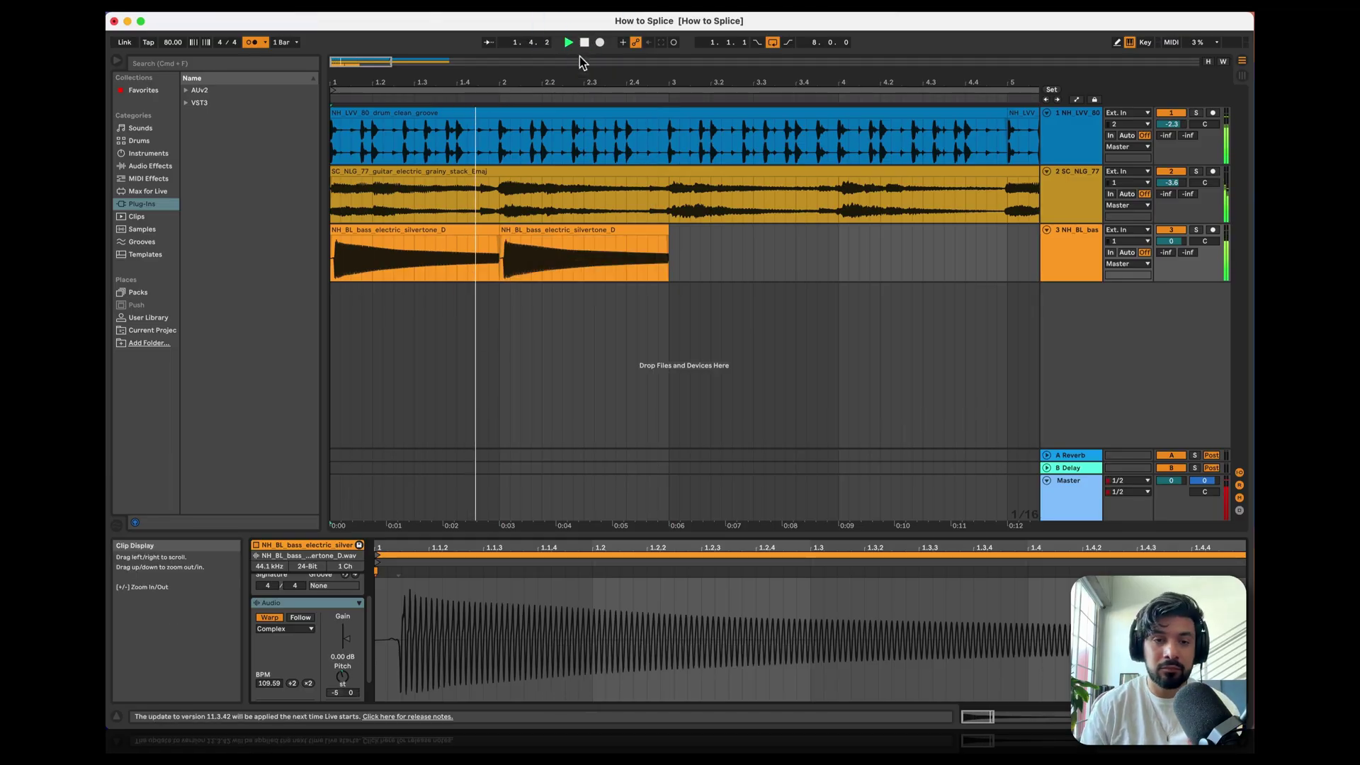
Step: Duplicate the bar 2 bass clip into bar 3 and raise the copy's transposition to 0 semitones while listening
left_click(622, 230)
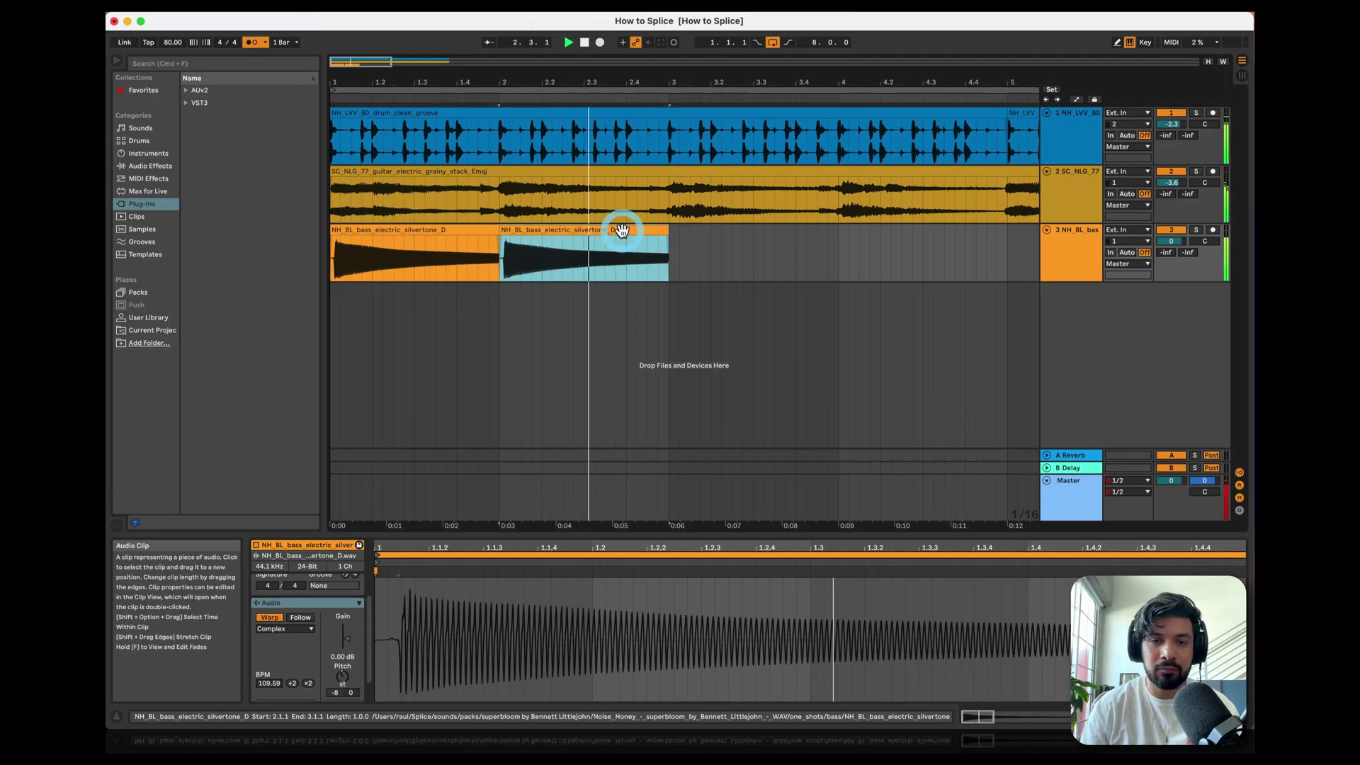
key("super+d")
left_click(342, 676)
key("Up")
key("space")
key("Up")
key("Up")
key("Up")
key("Up")
key("Up")
key("space")
key("Up")
key("Up")
key("space")
key("space")
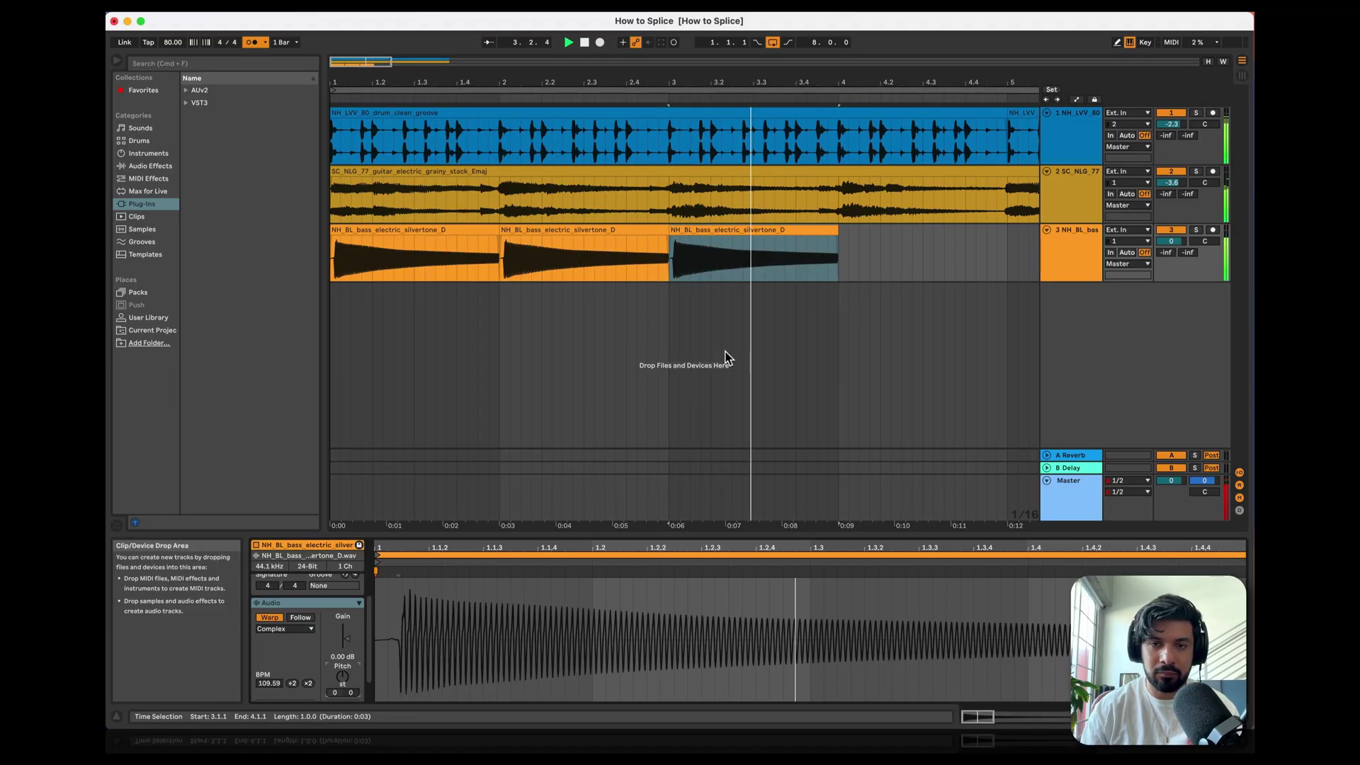
Step: Duplicate the bar 3 bass clip into bar 4 and transpose the copy to -12 semitones, checking it during playback
left_click(752, 229)
key("super+d")
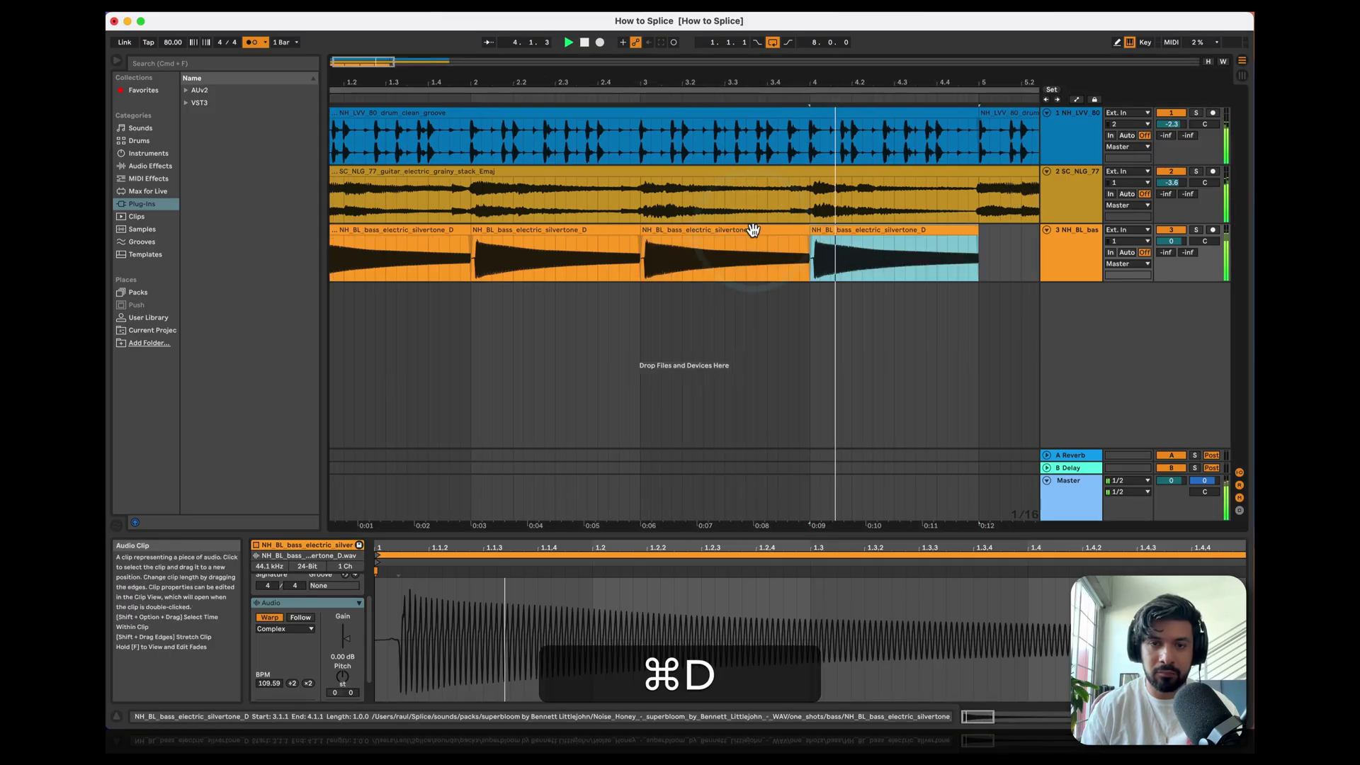
key("space")
key("space")
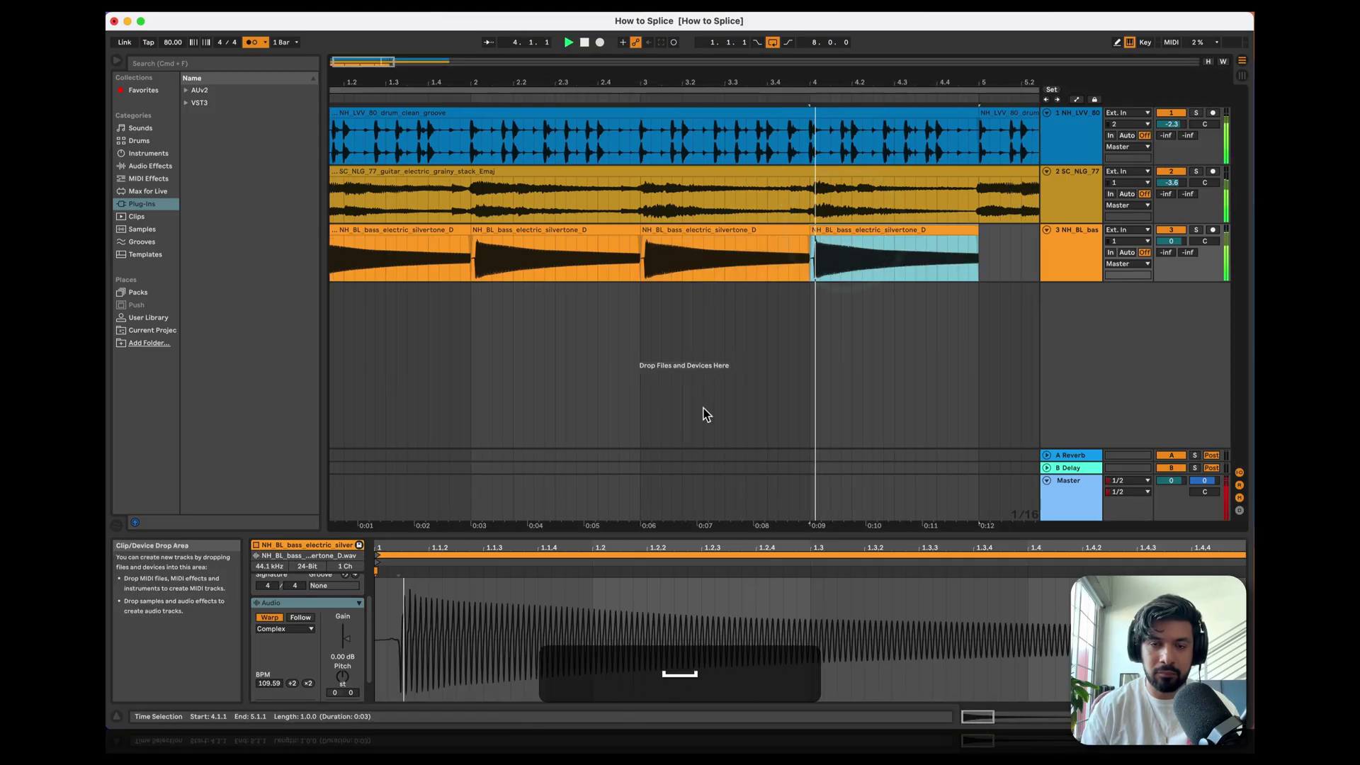
key("minus")
key("space")
key("shift")
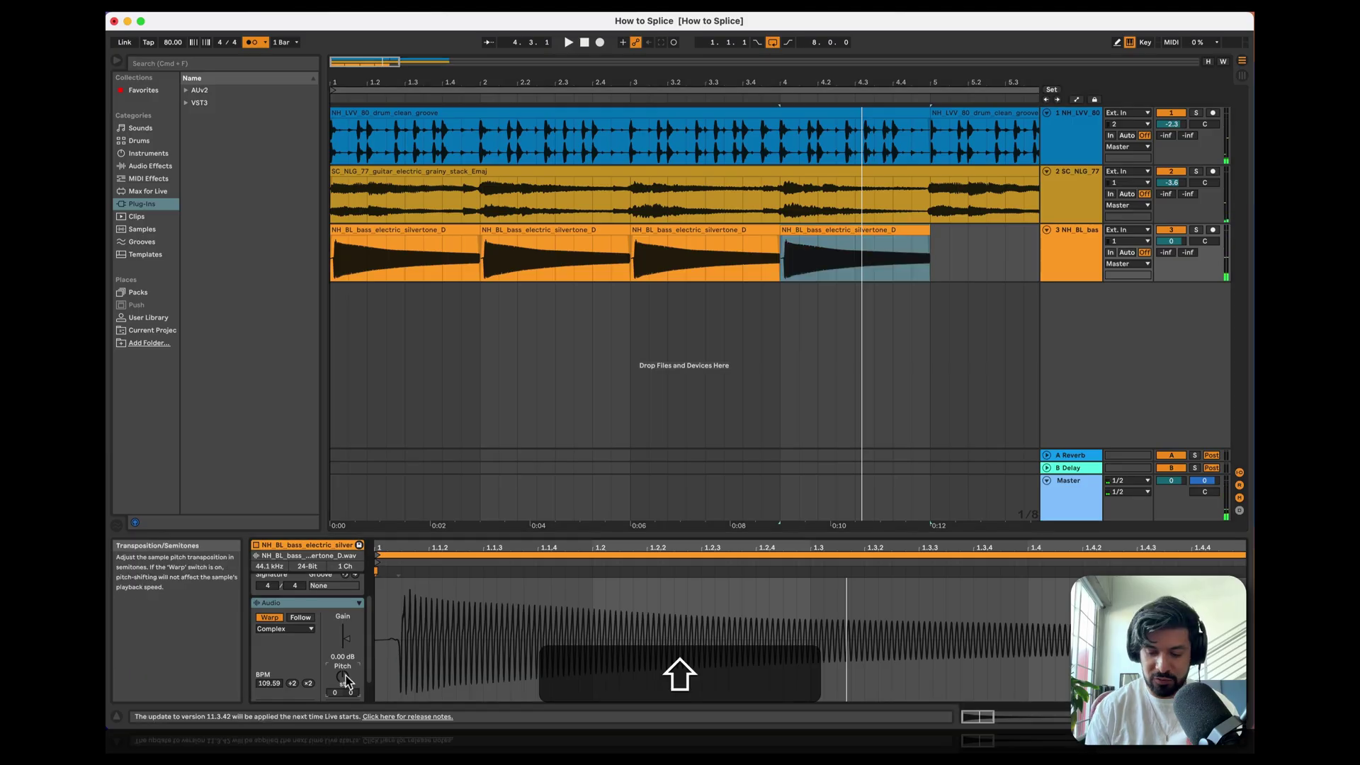
key("space")
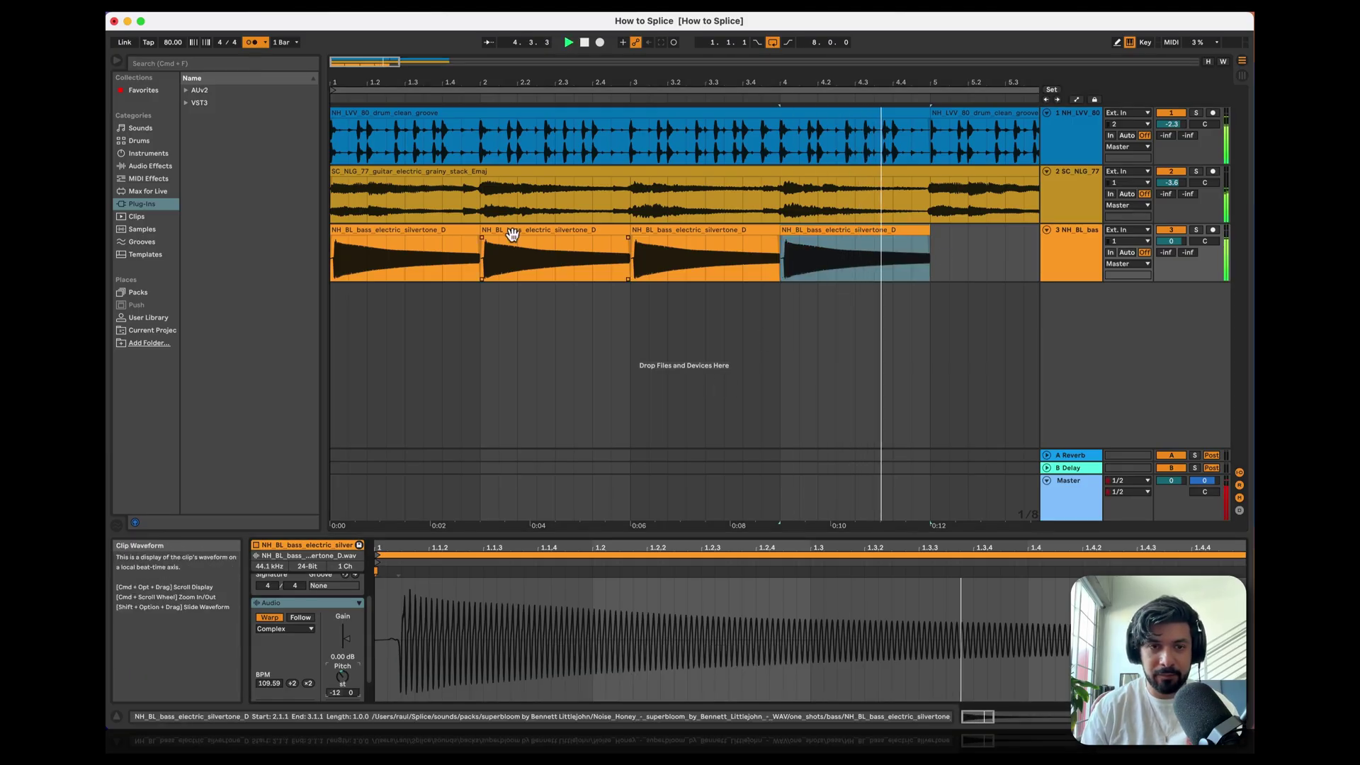
Step: Select the four bass clips in bars 1 to 4 and duplicate them into bars 5 to 8
left_click(440, 233, "shift")
key("minus")
key("cmd+d")
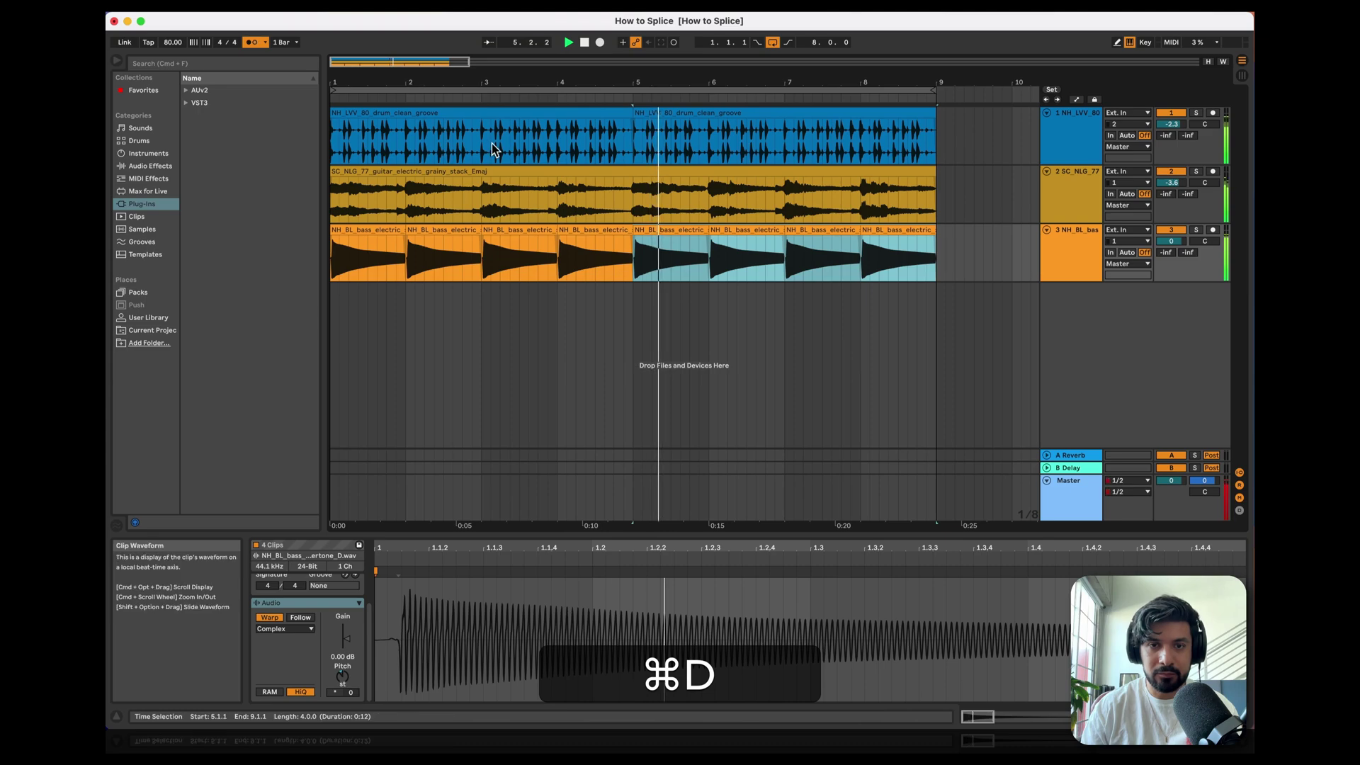
Step: Play the arrangement from bar 1 with the full bass line and turn off the metronome
double_click(584, 43)
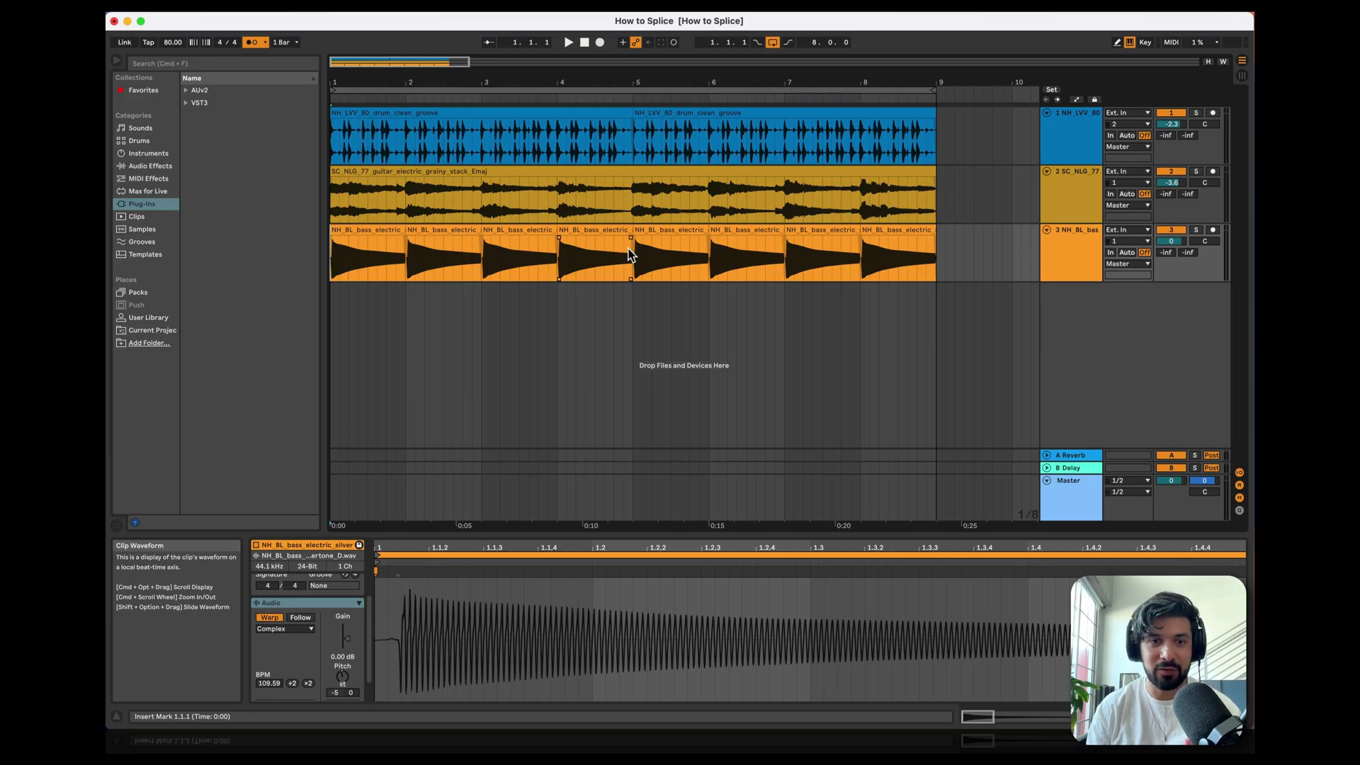
key("space")
key("space")
key("space")
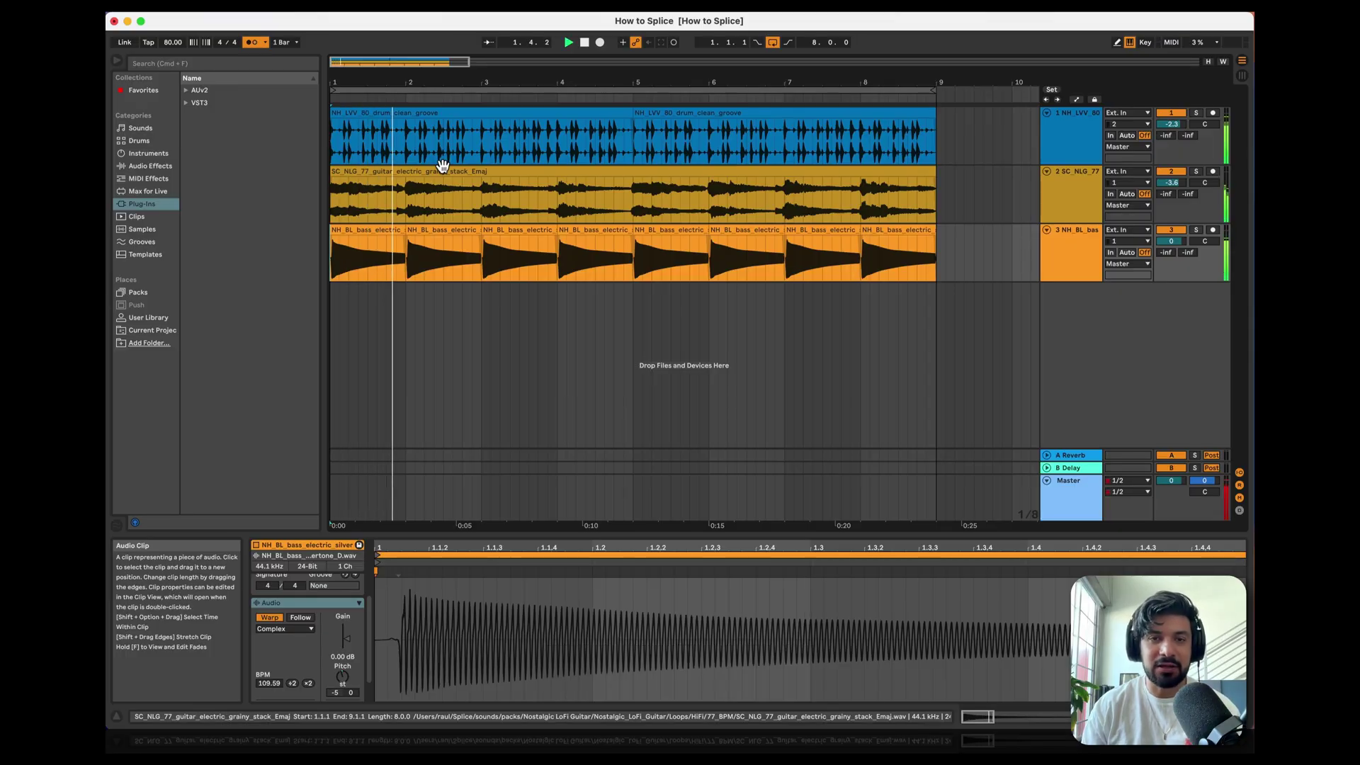
left_click(253, 43)
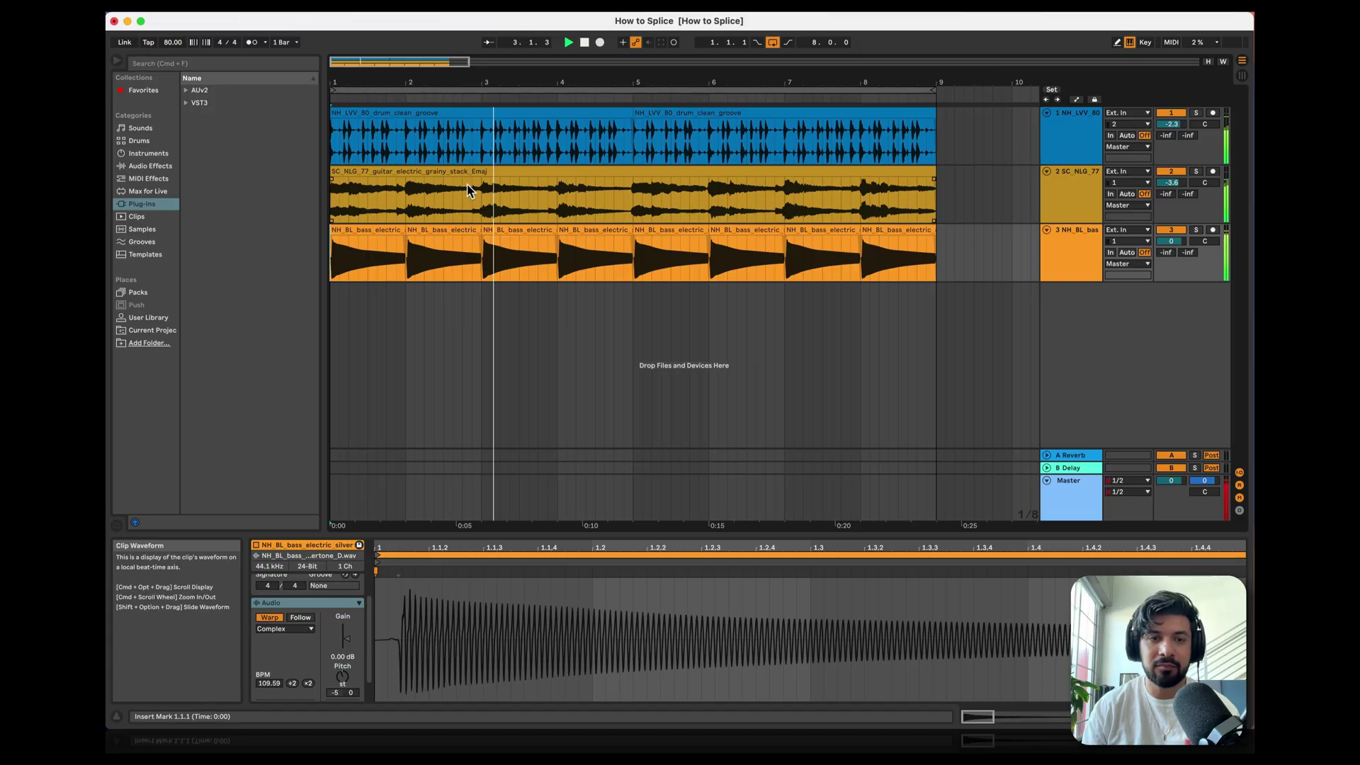
key("space")
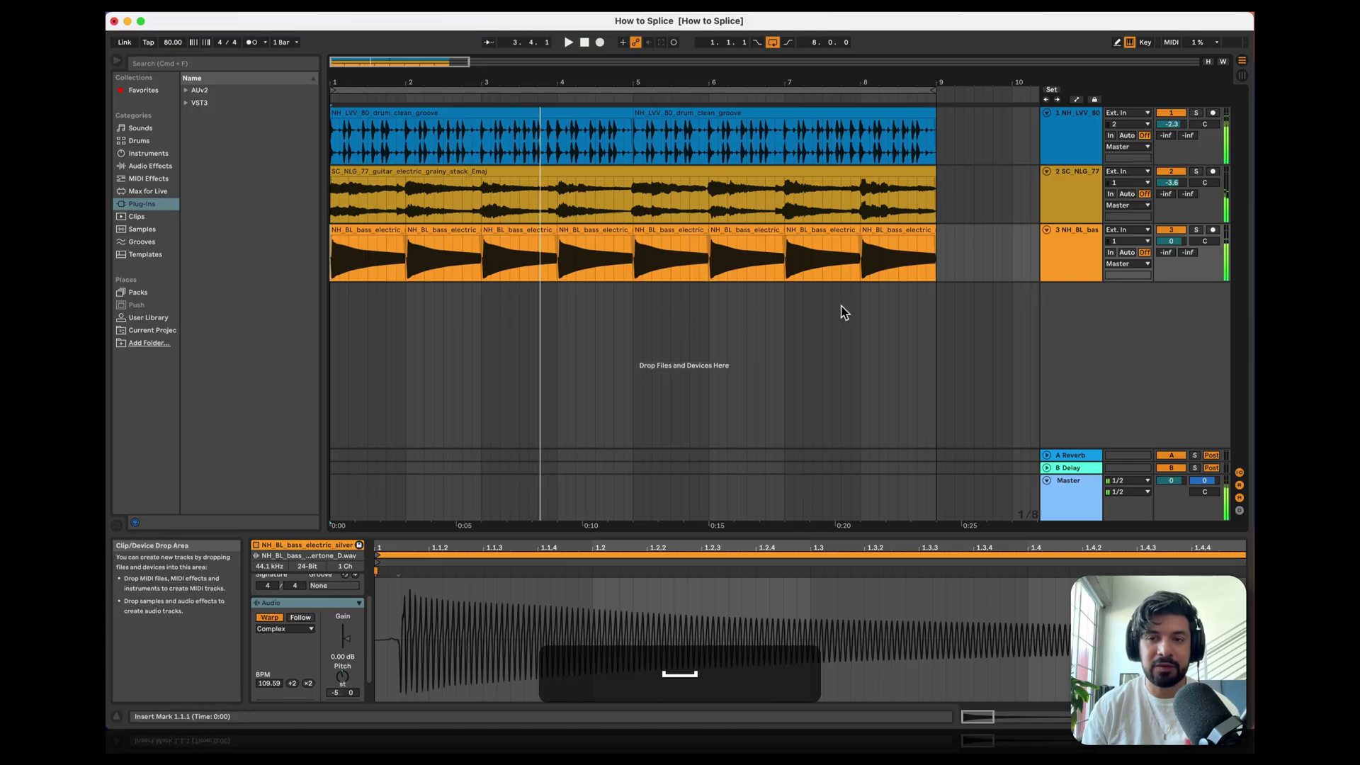
Step: Mute the bass clip track and add a Simpler instrument on a new track below it
left_click(1172, 231)
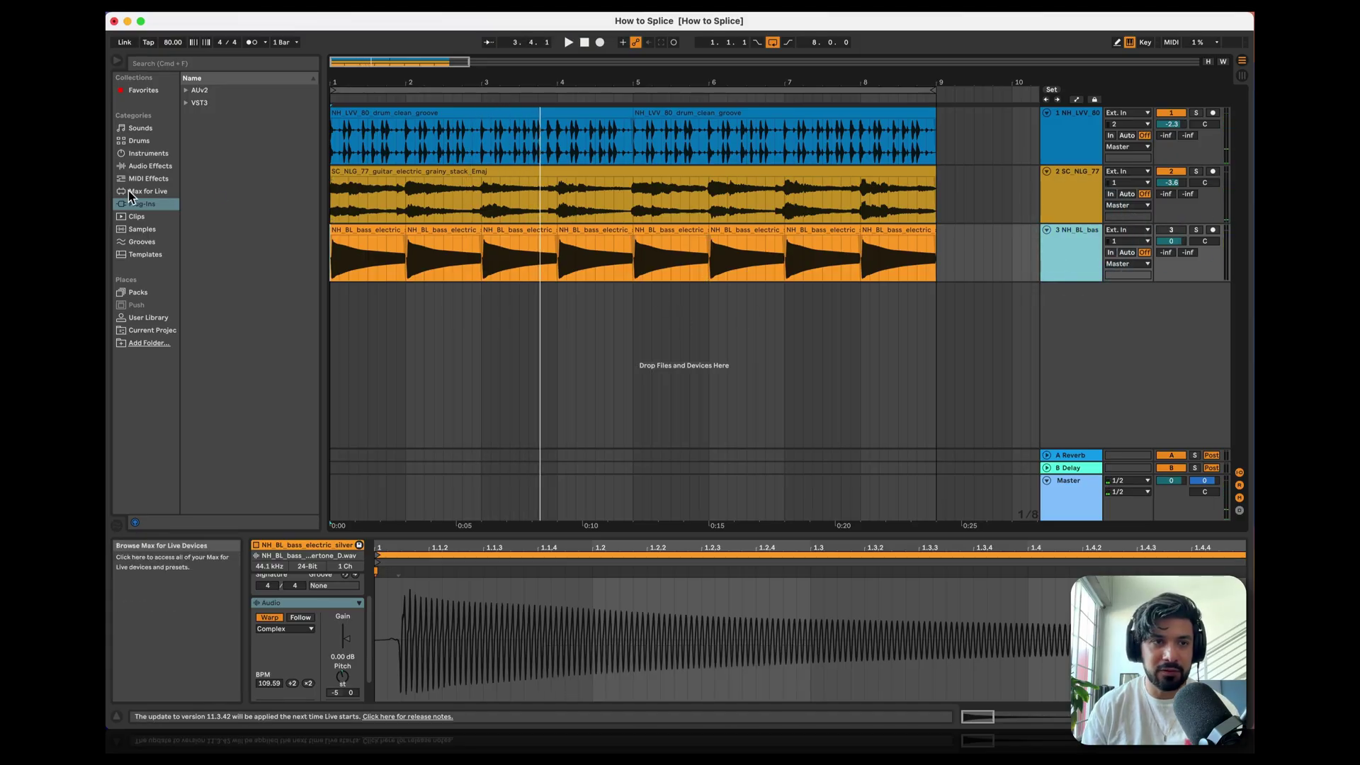
left_click(153, 128)
left_click(149, 153)
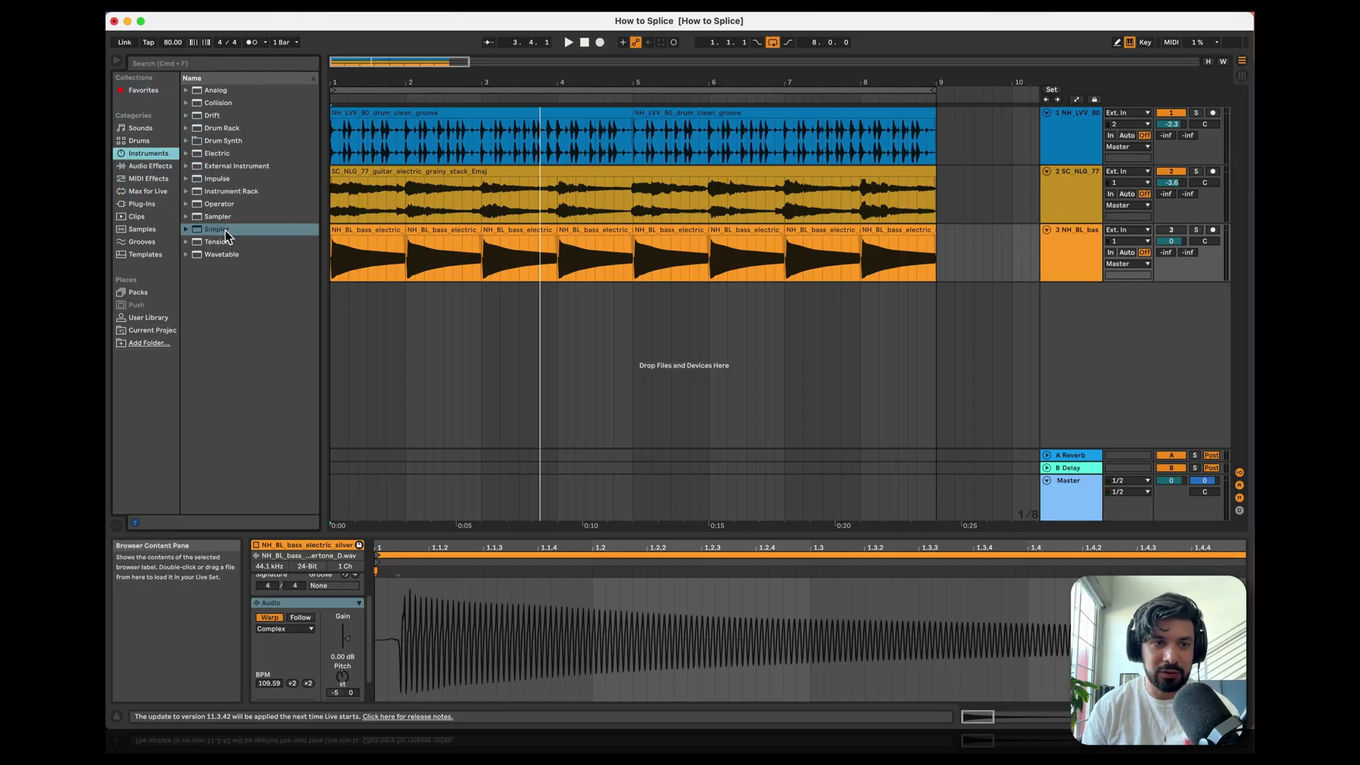
left_click_drag(225, 234, 427, 368)
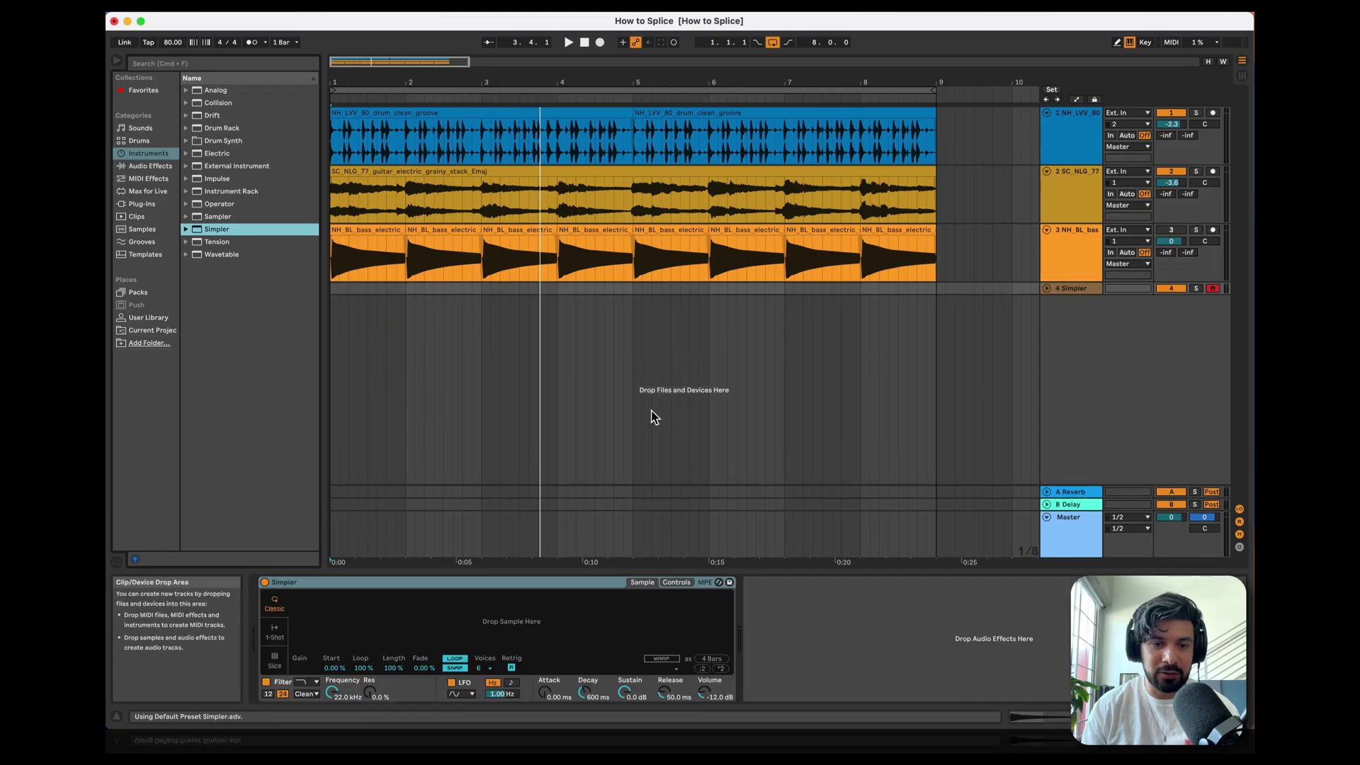
Step: Switch to Splice, replay NH_BL_bass_electric_silvertone_D.wav and load it into the empty Simpler in Ableton Live
left_click(131, 282)
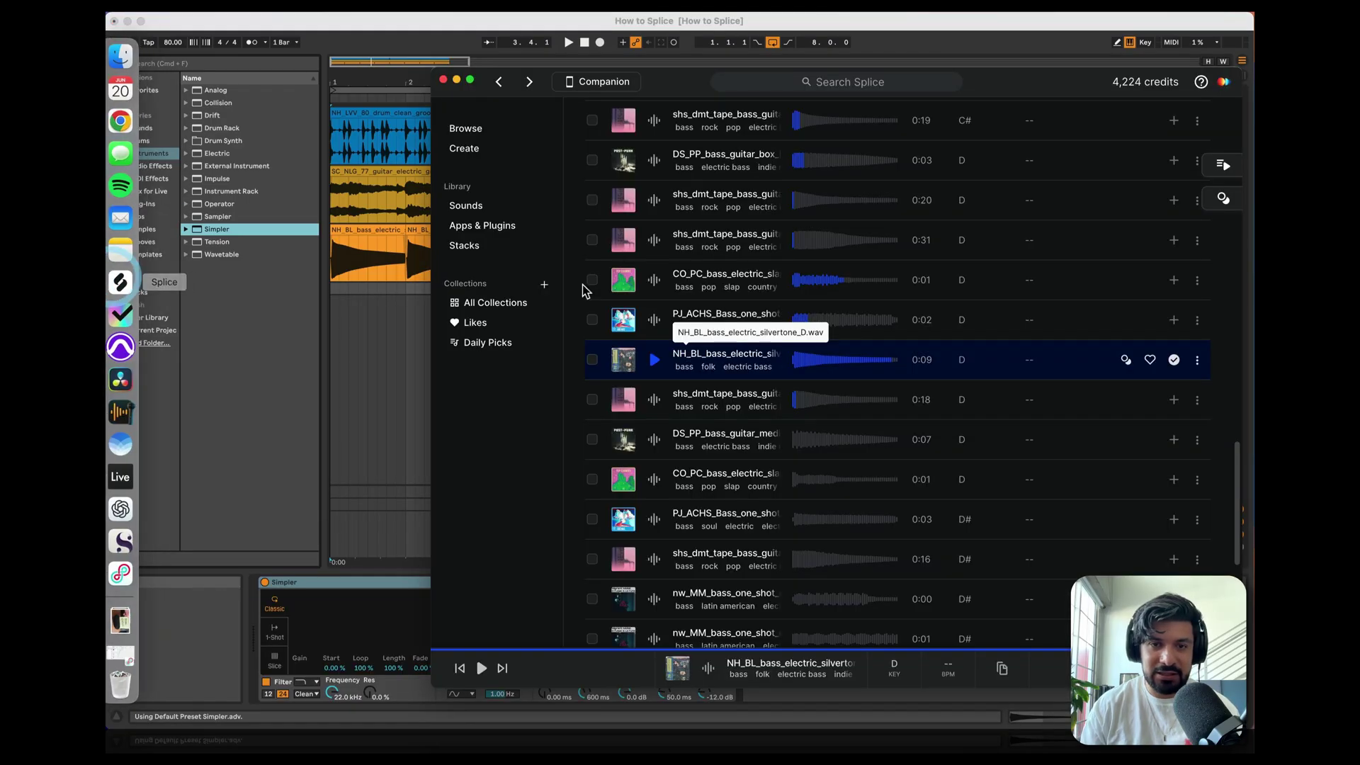
left_click(654, 360)
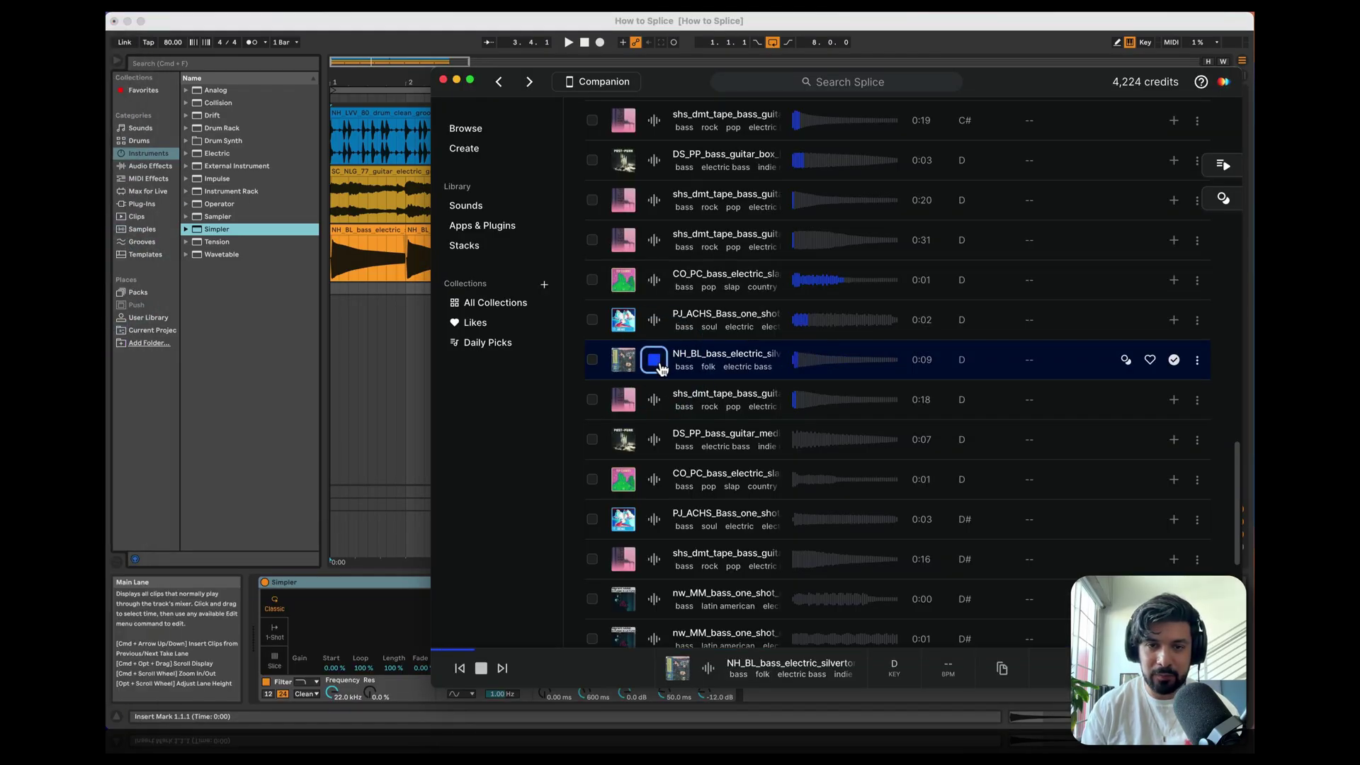
left_click_drag(689, 349, 361, 624)
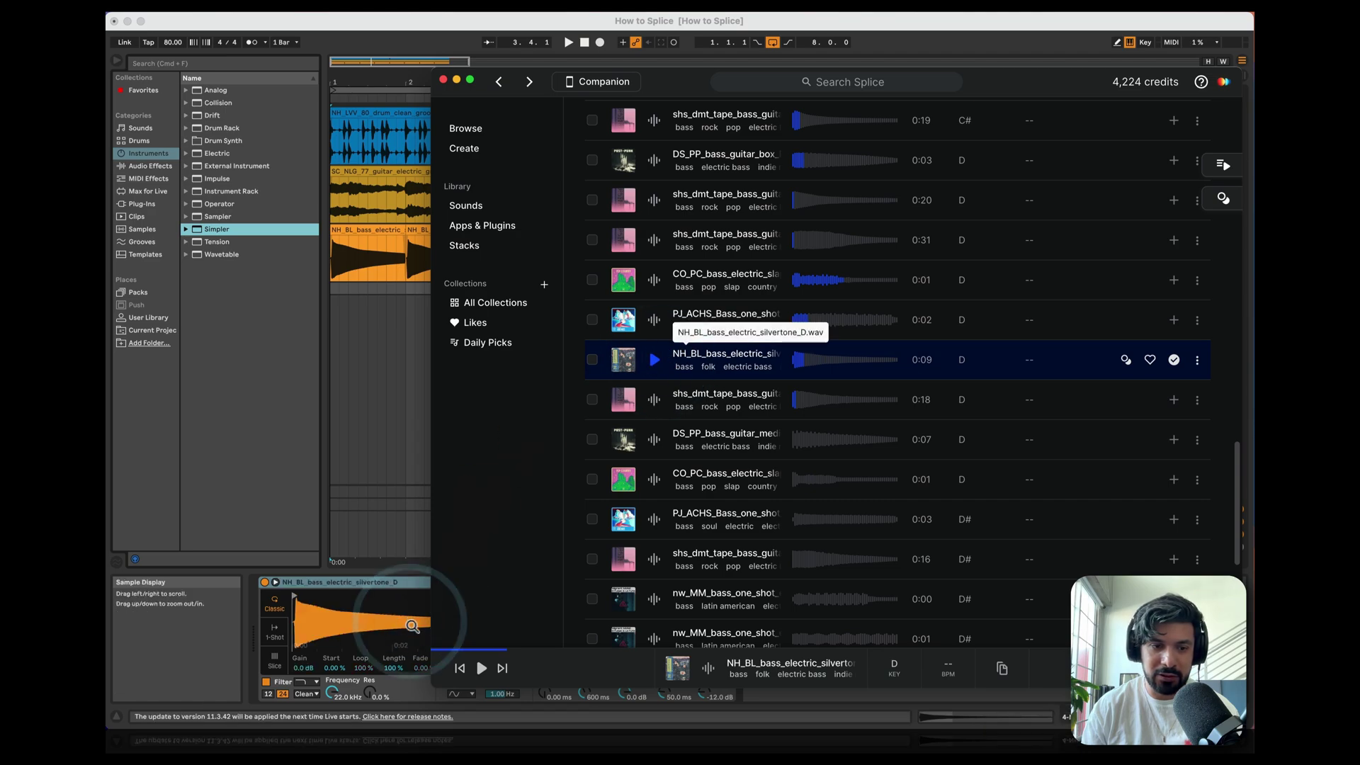
Step: Set Simpler to 1-Shot mode and trim the sample start to the onset of the bass note
left_click(268, 640)
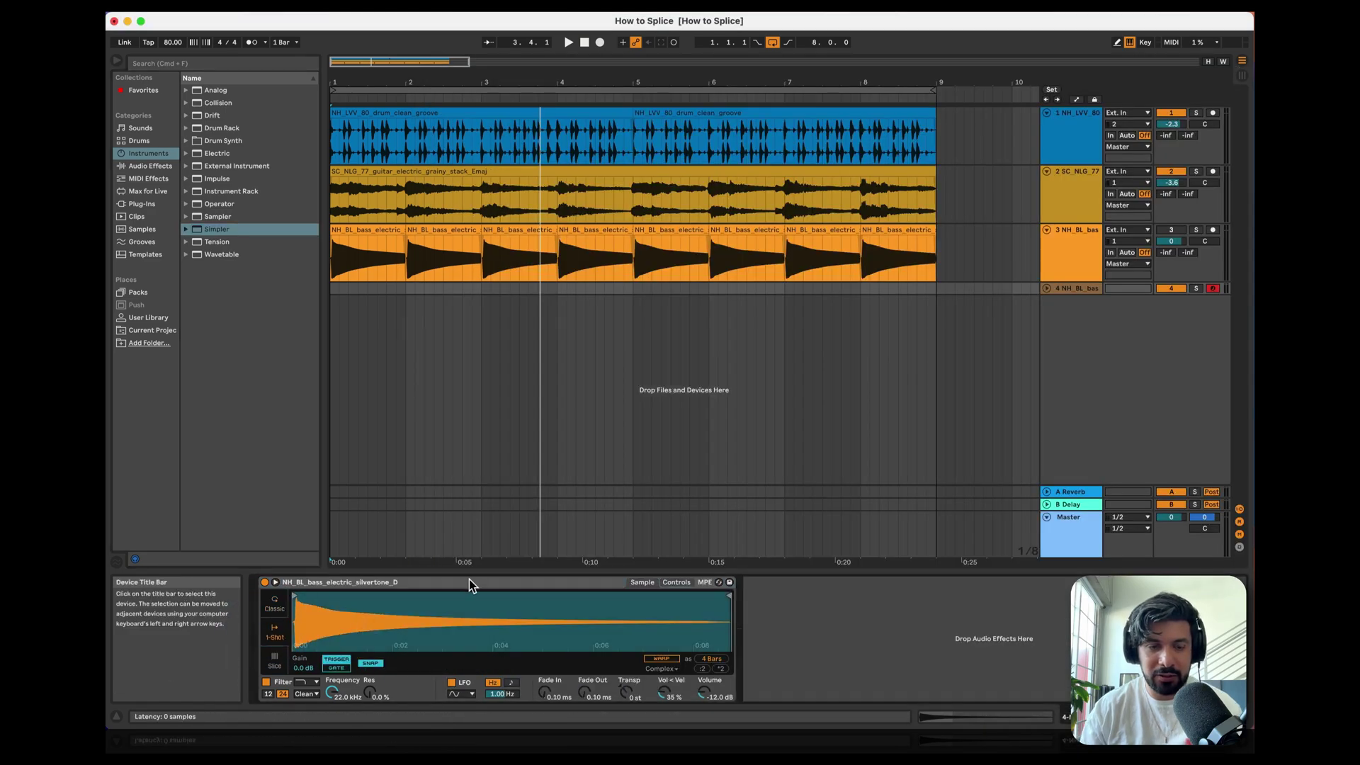
mouse_move(322, 597)
left_mouse_down()
mouse_move(323, 624)
mouse_move(326, 609)
left_mouse_up()
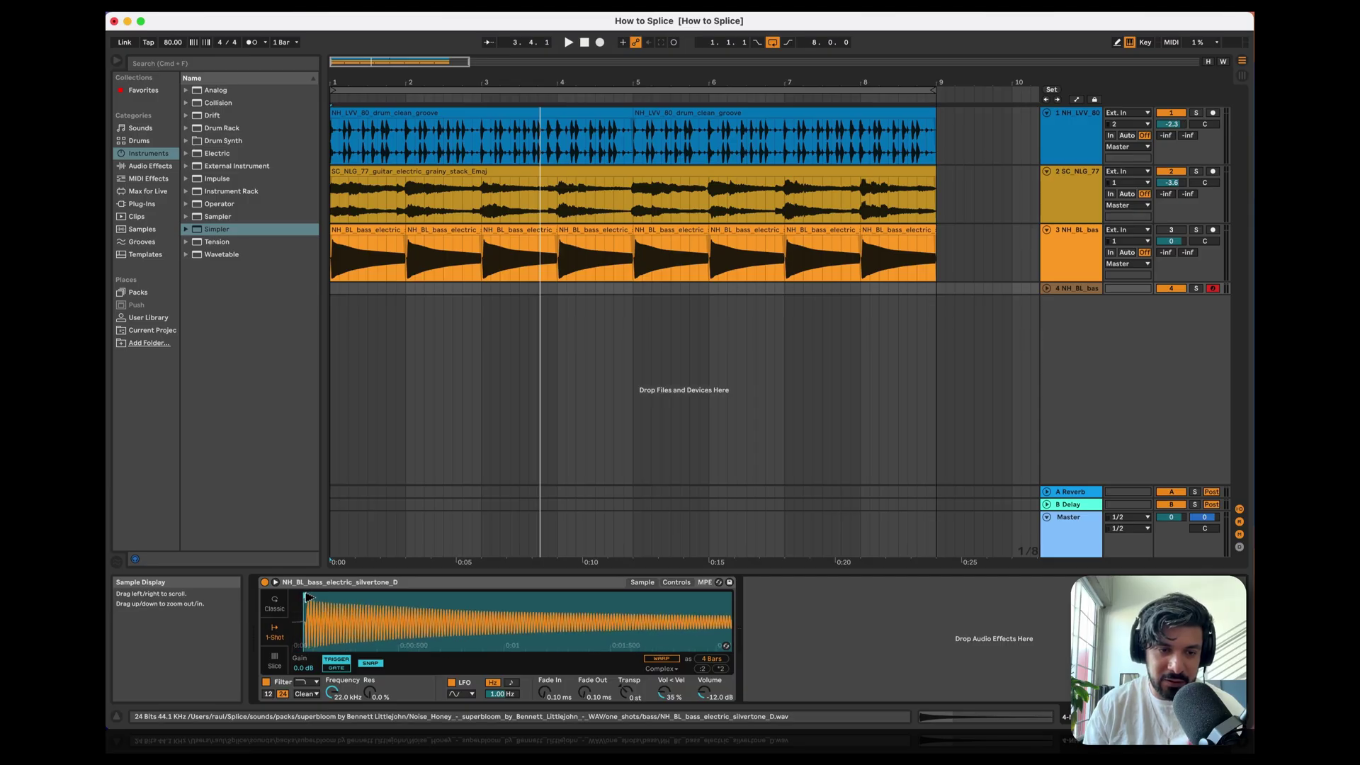
Step: Set Simpler's global transpose to -2 semitones
key("space")
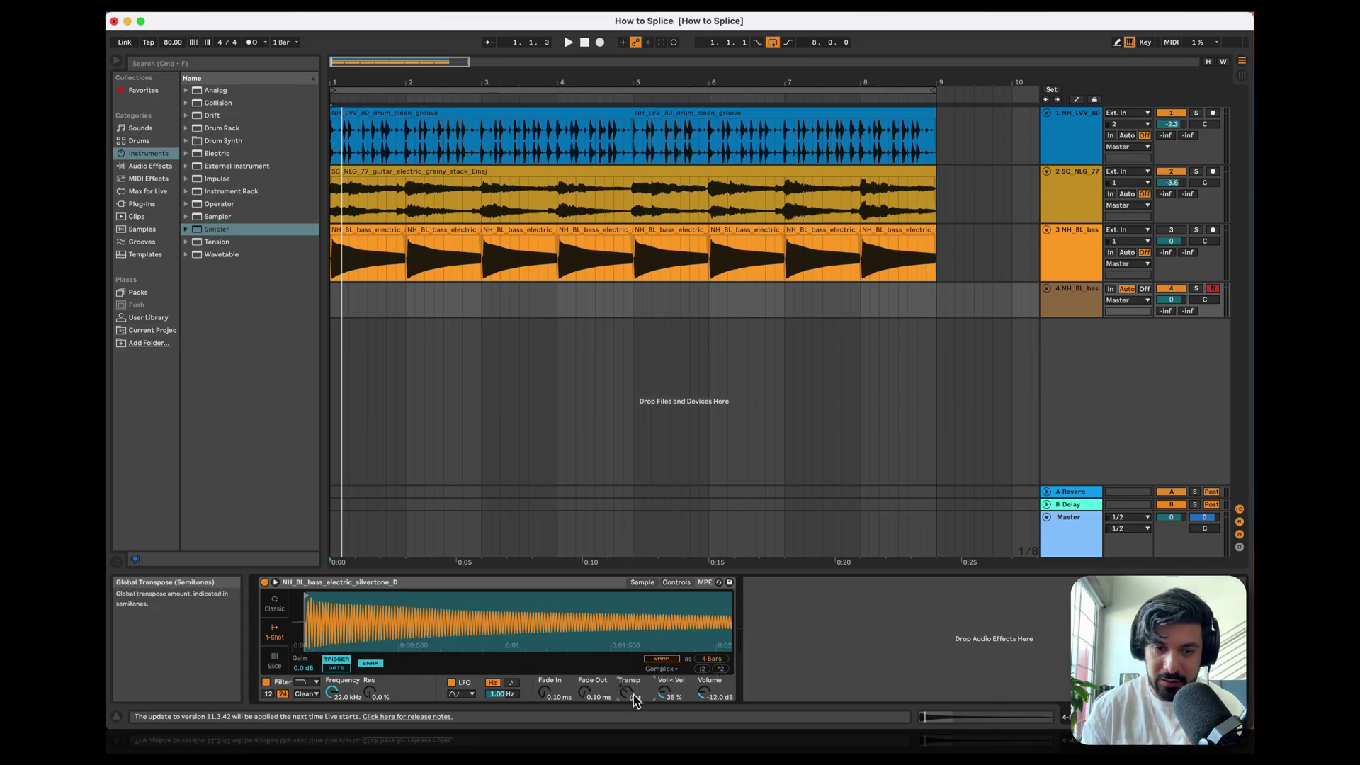
key("Down")
key("Down")
Step: Check that the Computer MIDI Keyboard option is enabled and play test bass notes through Simpler
left_click(312, 10)
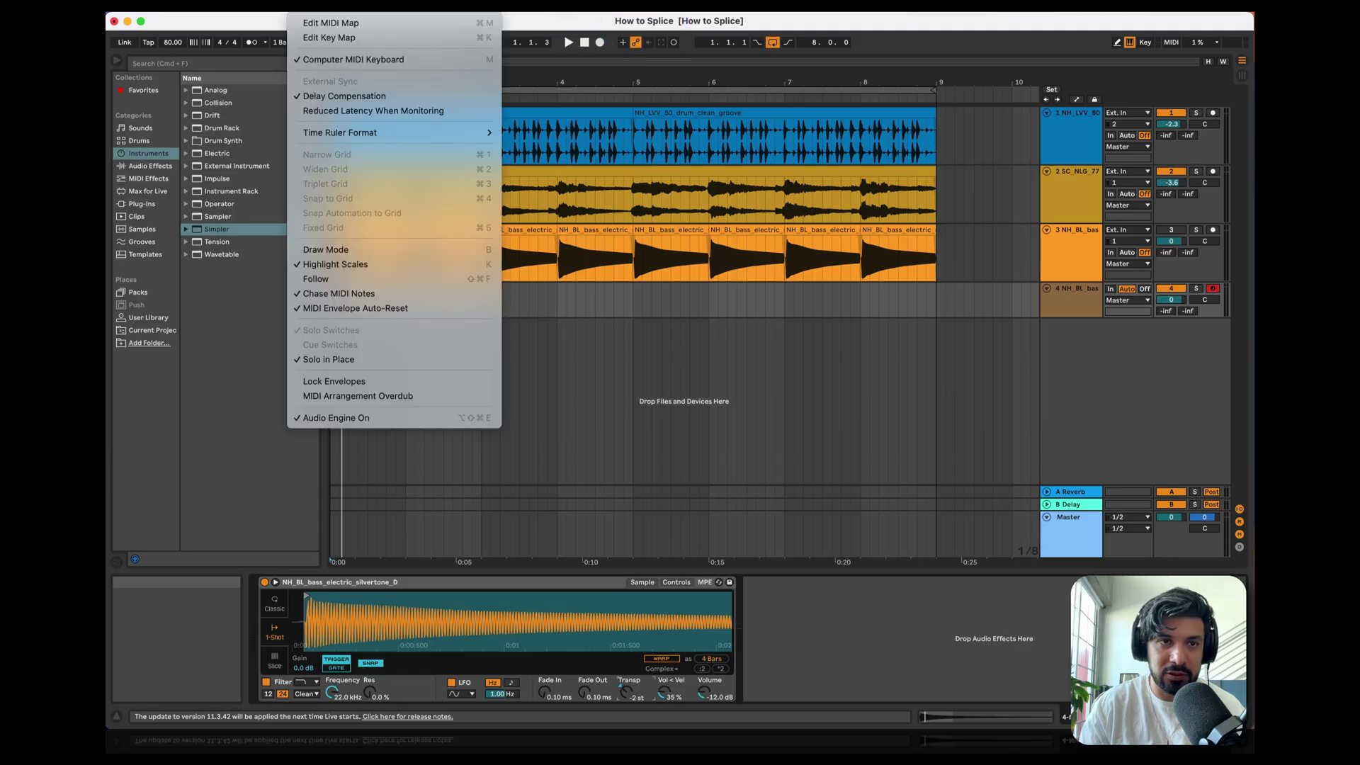
left_click(594, 30)
key("s")
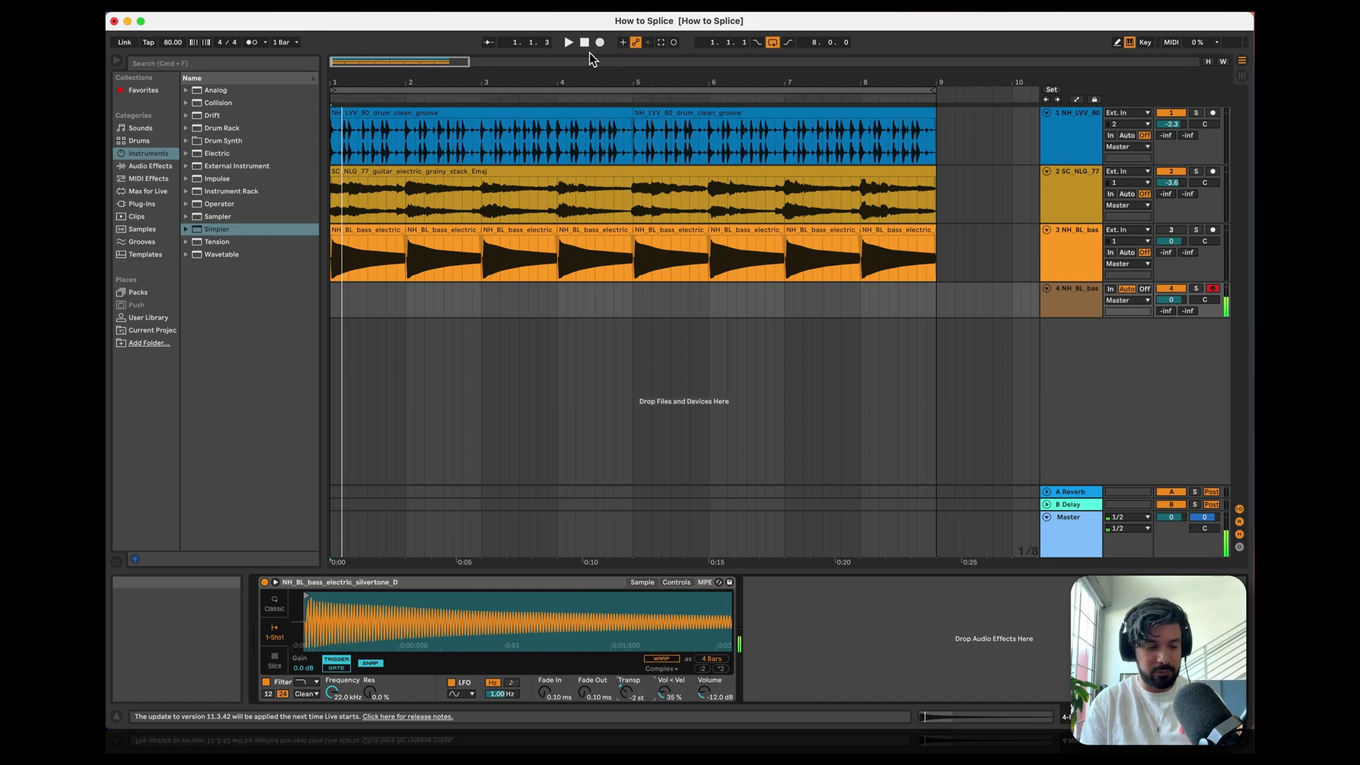
key("d")
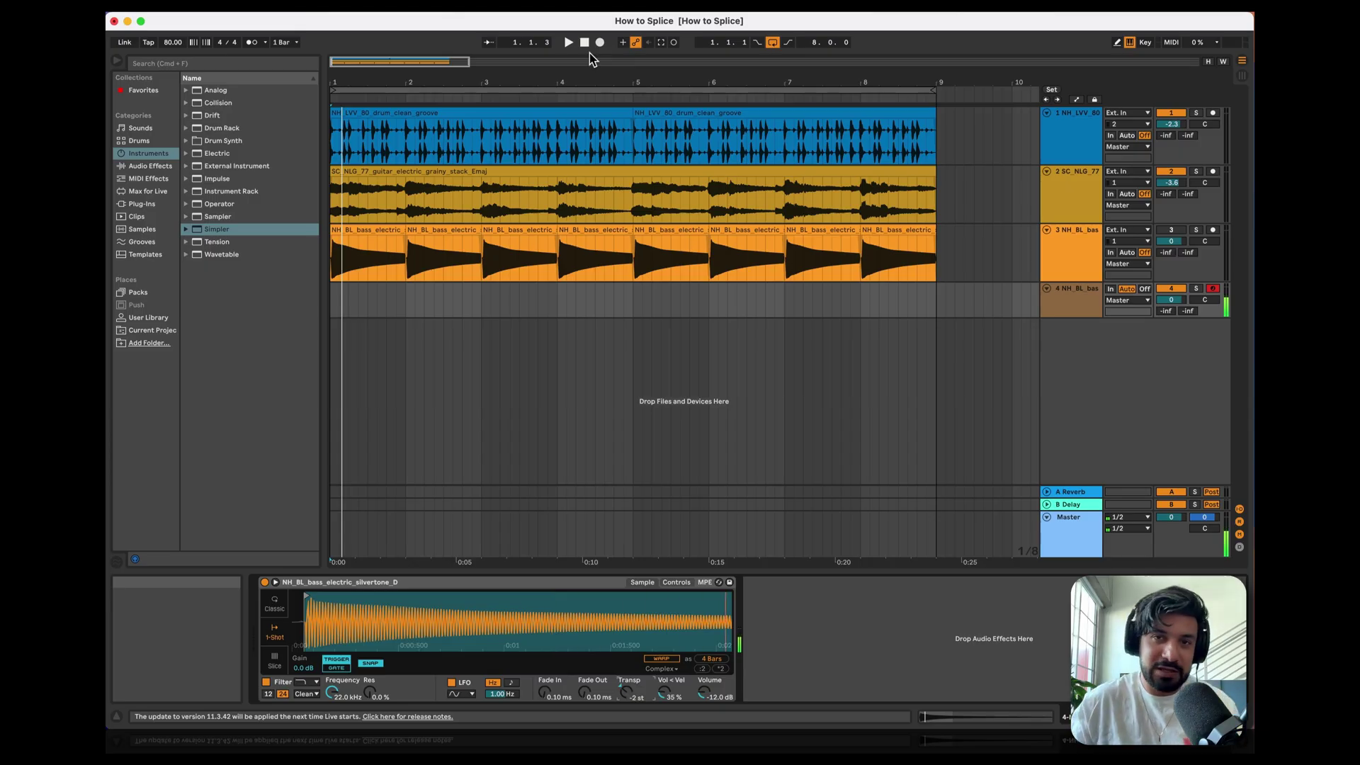
Step: Play several notes in 1-Shot mode, switch Simpler to Classic mode, and play test notes again
mouse_move(285, 636)
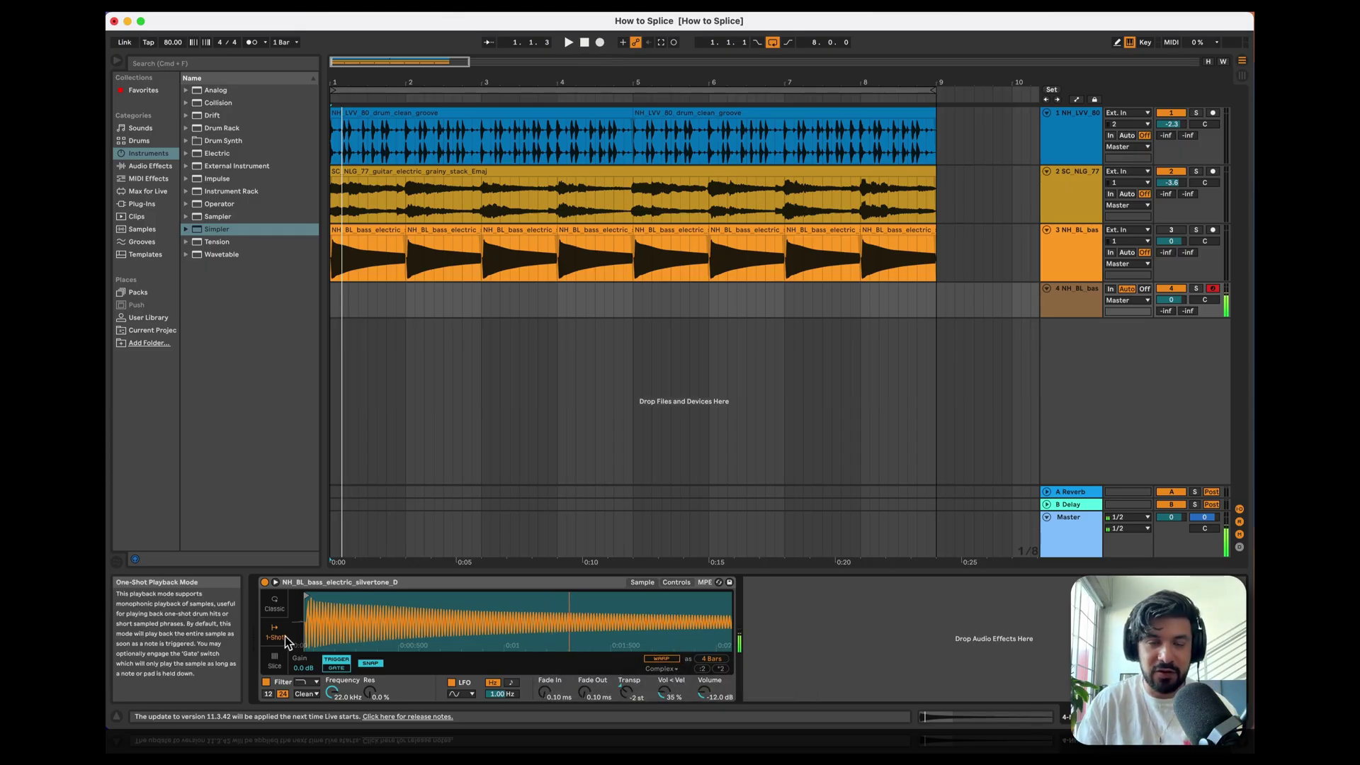
key("s")
key("f")
key("g")
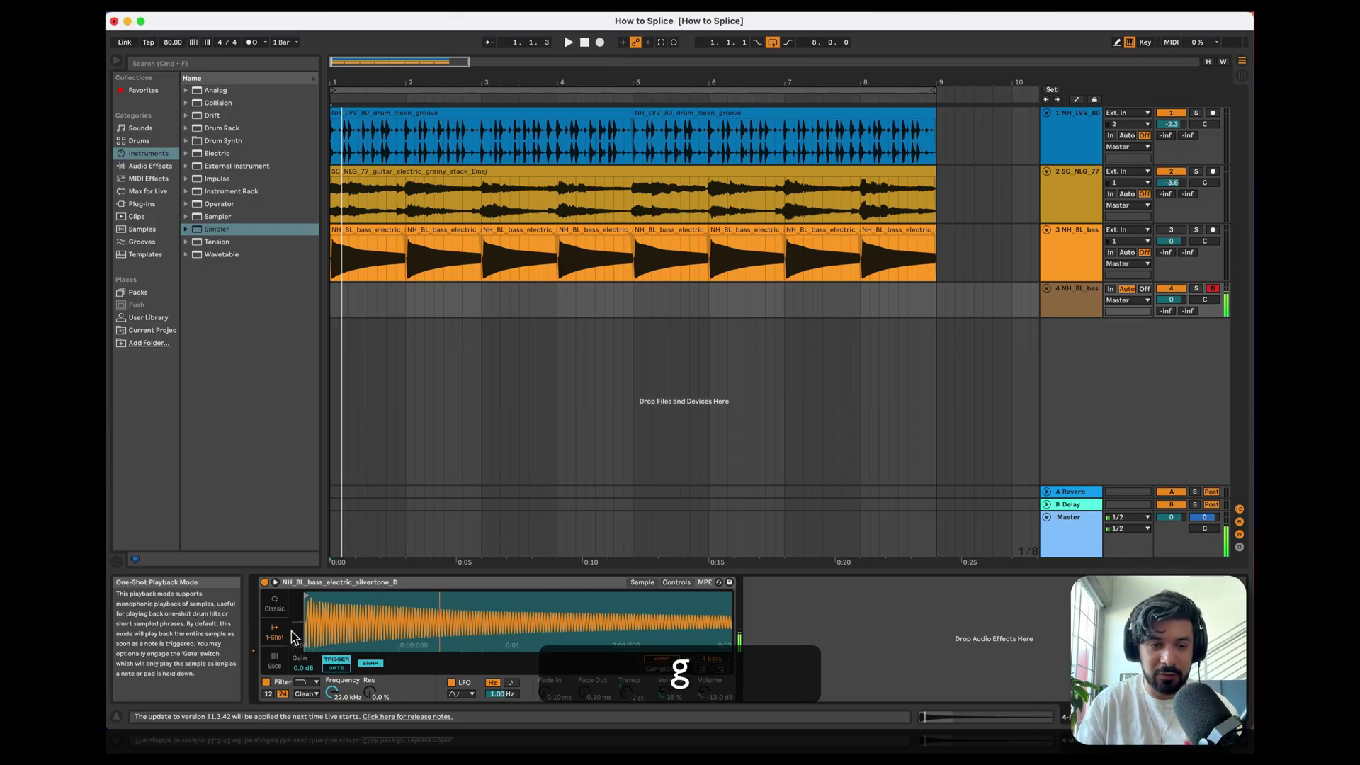
left_click(274, 603)
key("s")
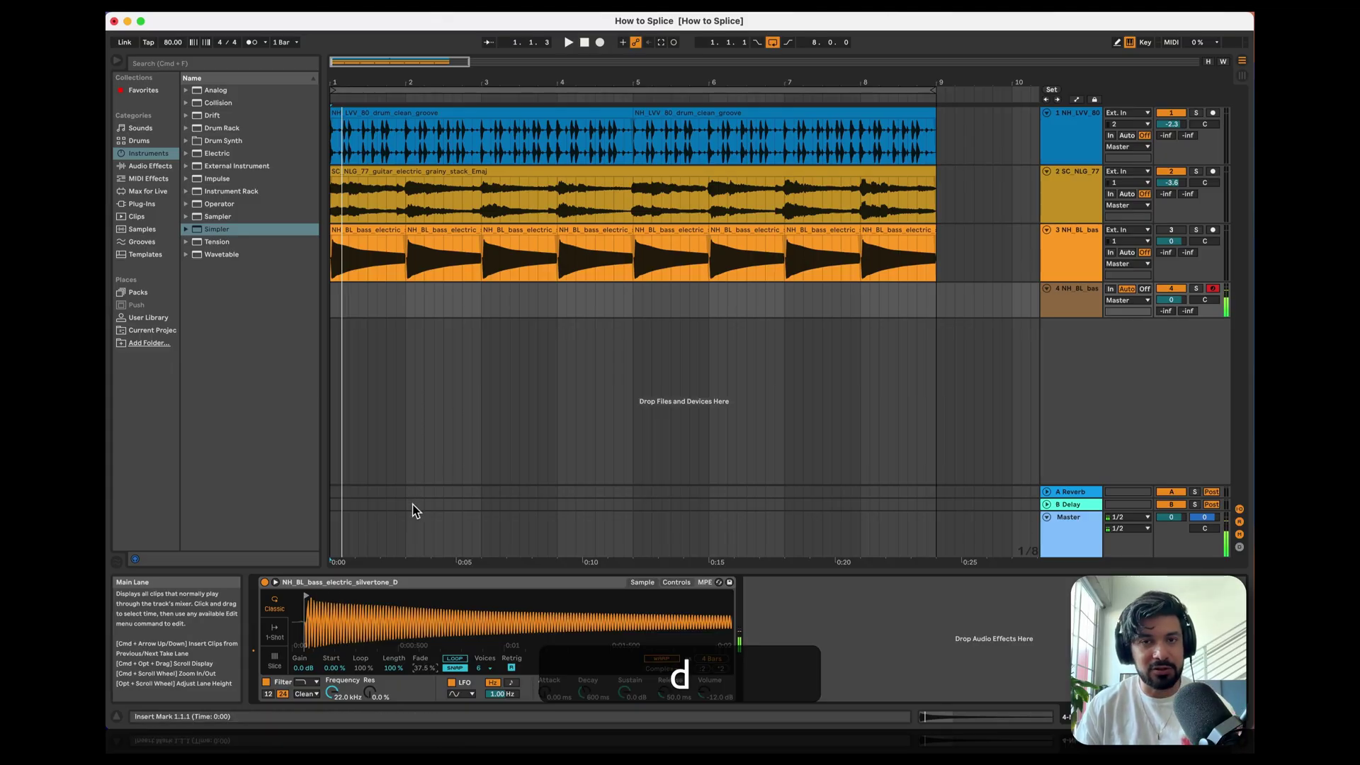
key("h")
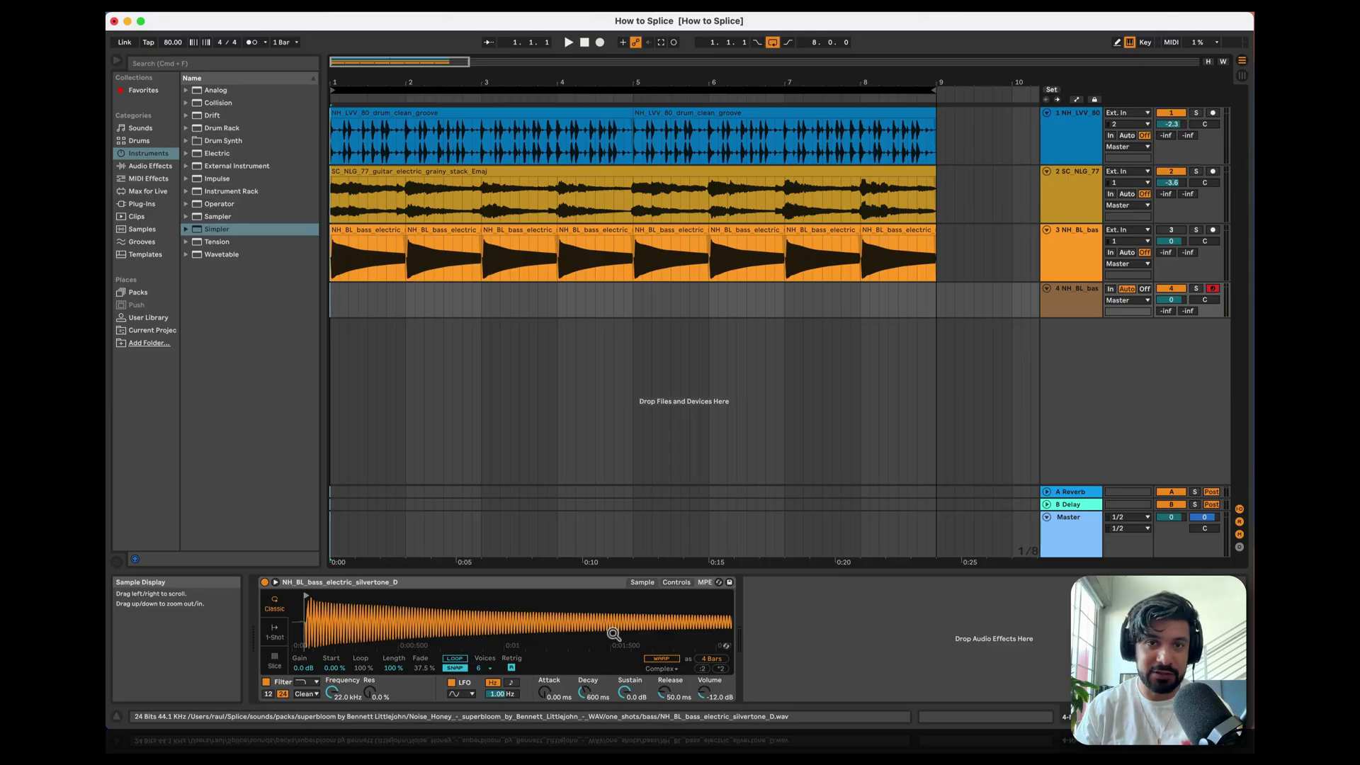
Step: Record a four-bar bass line through Simpler, playing A3 in bar 1, F#3 in bar 2 and D3 in bars 3 and 4
left_click(600, 43)
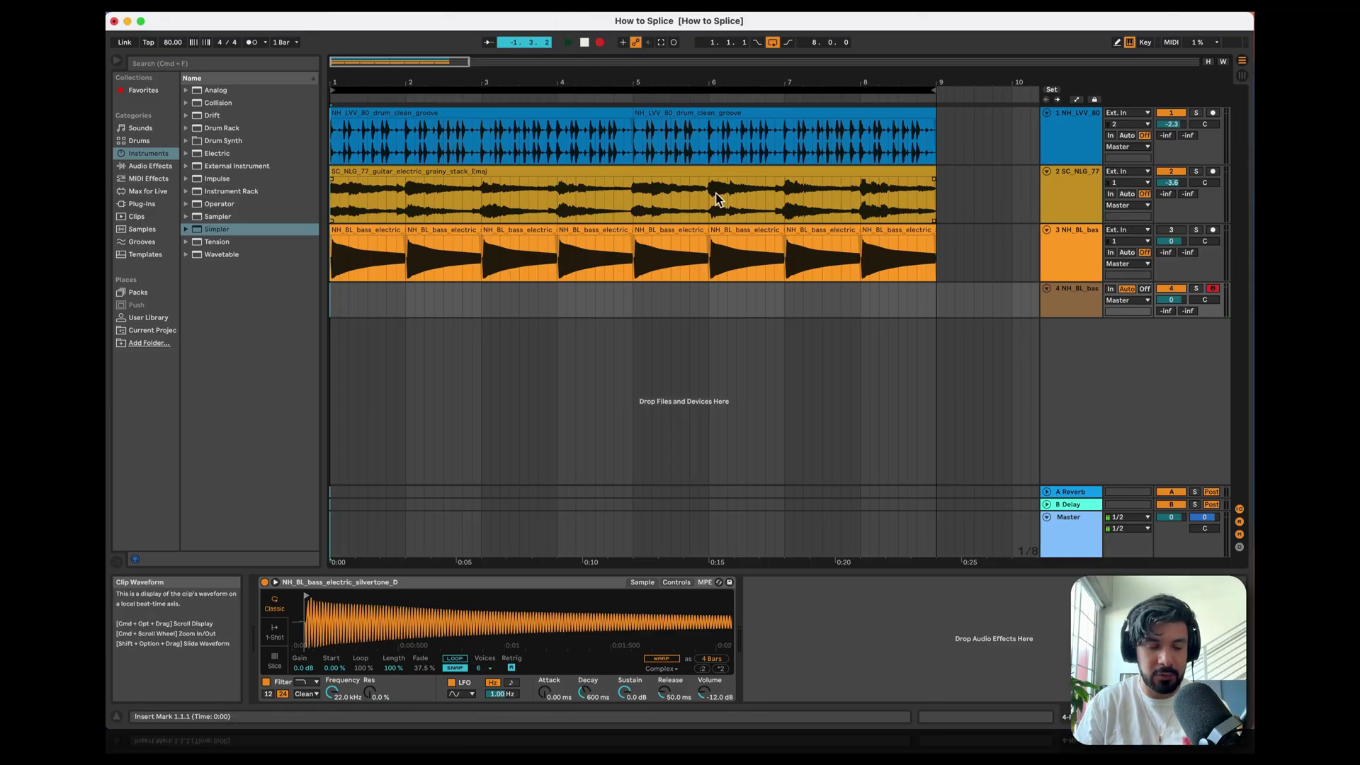
key("h")
key("h")
key("h")
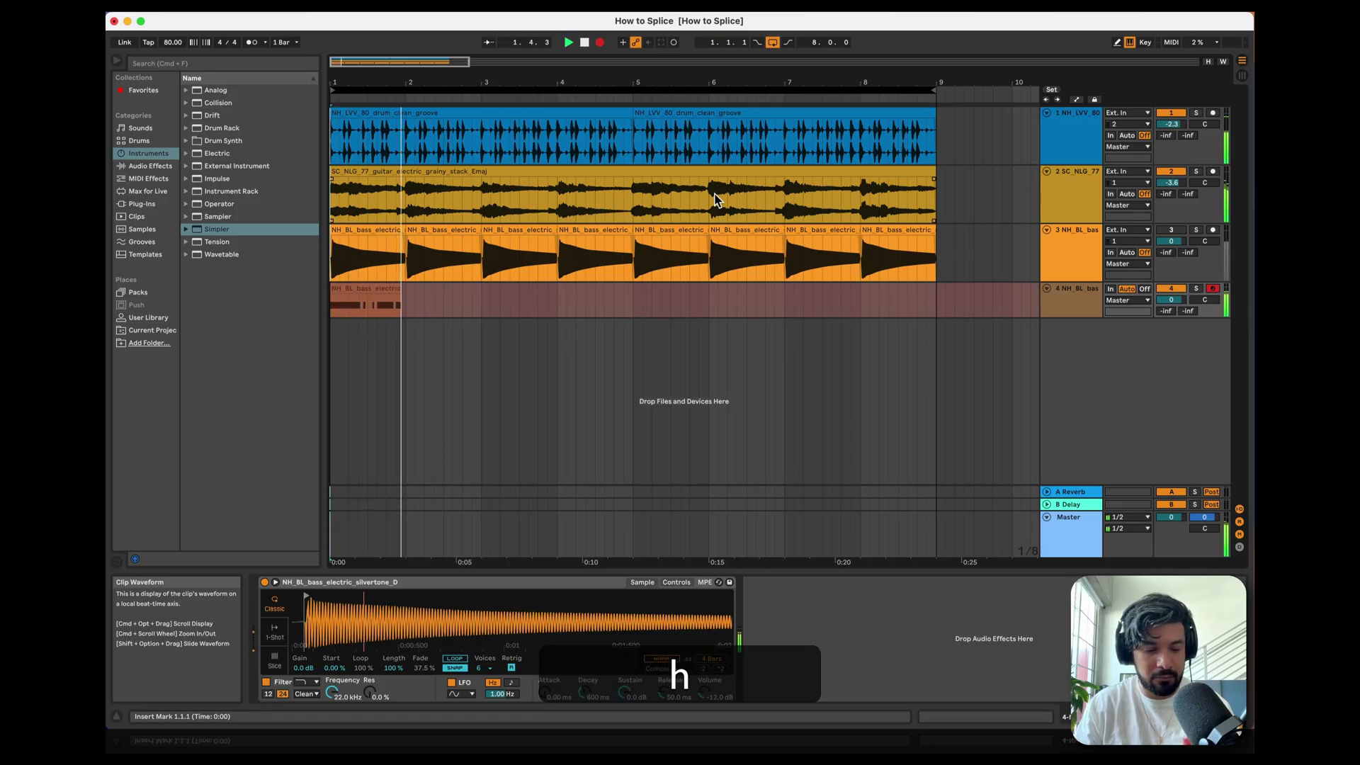
key("t")
key("t")
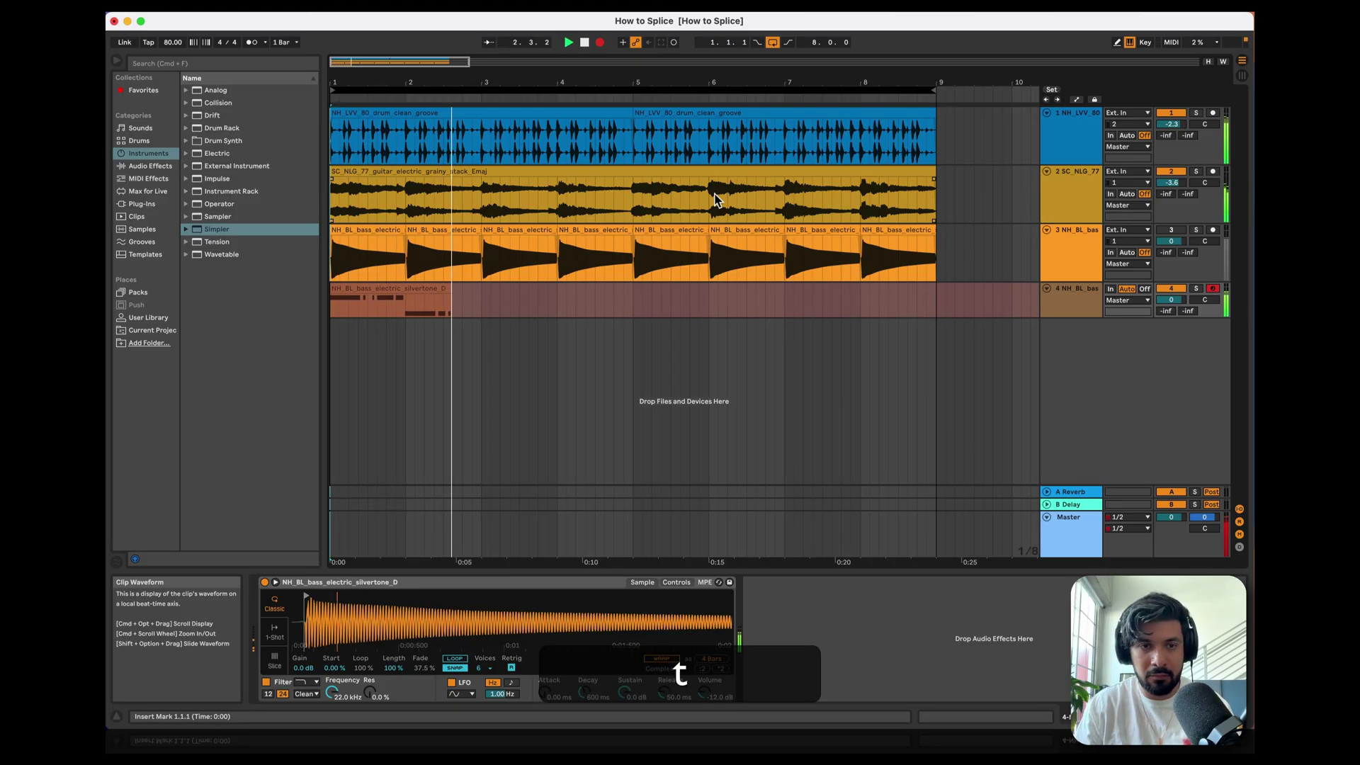
key("s")
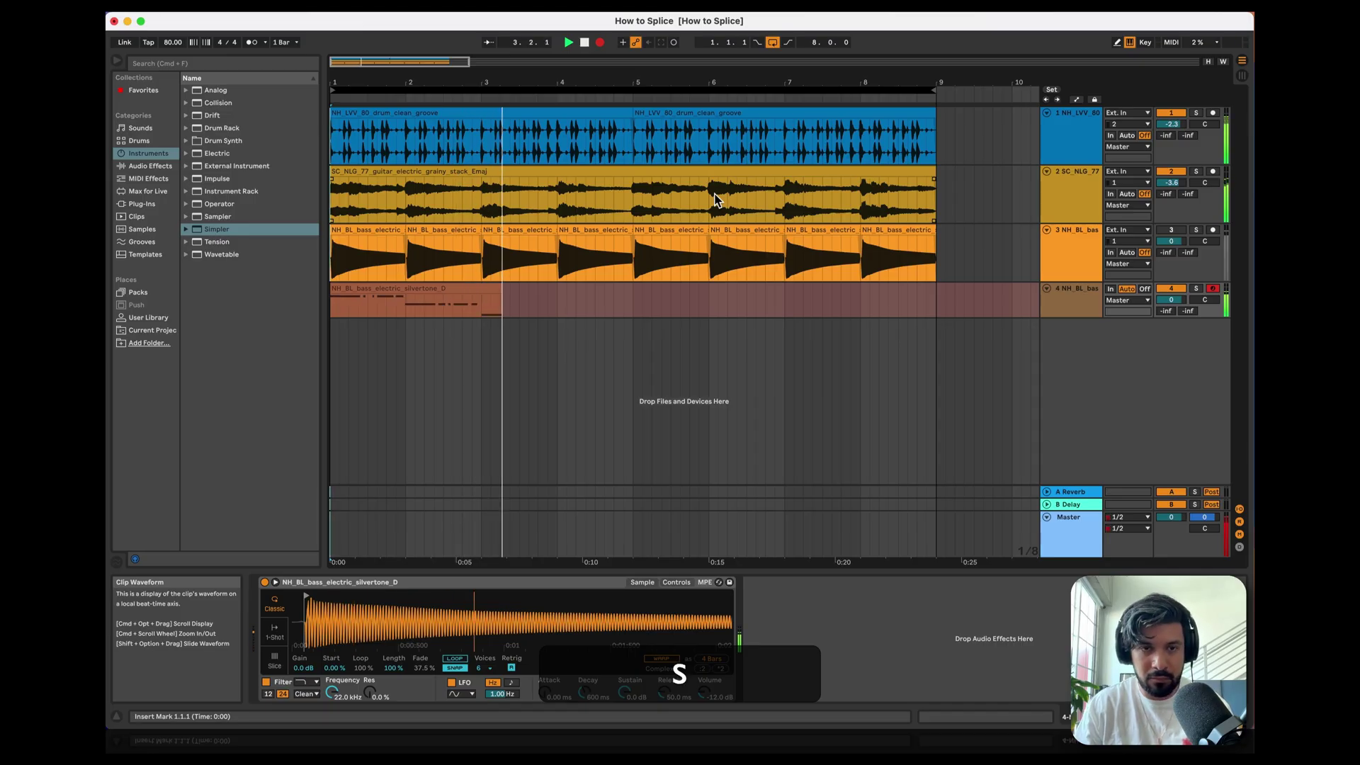
key("s")
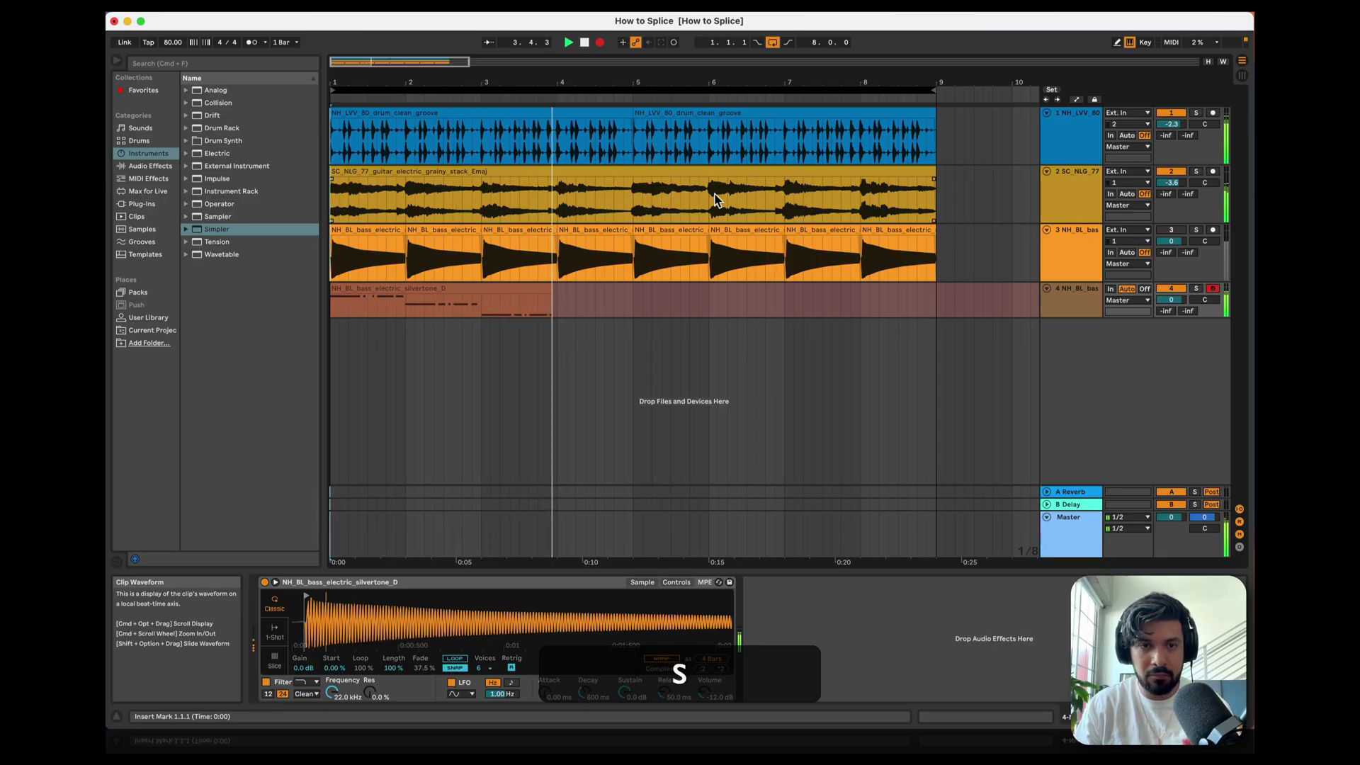
key("s")
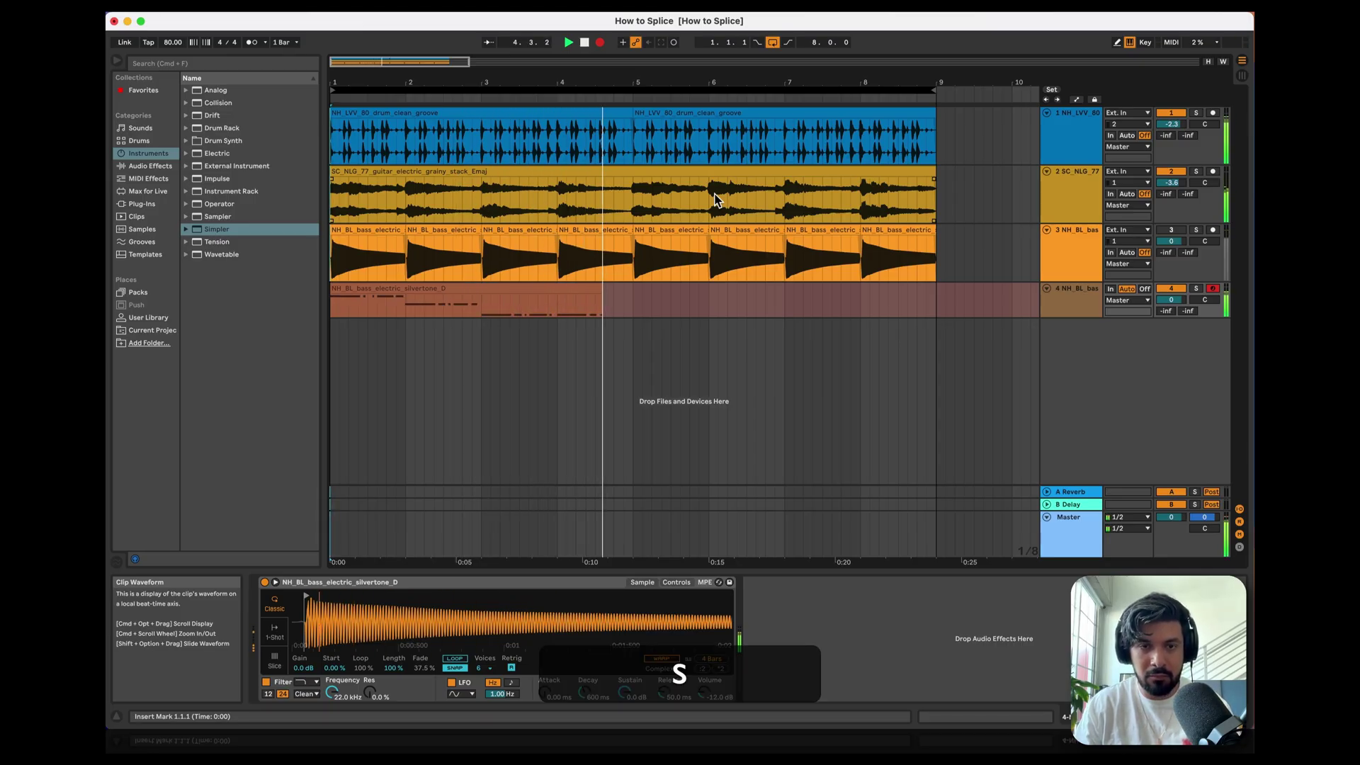
key("space")
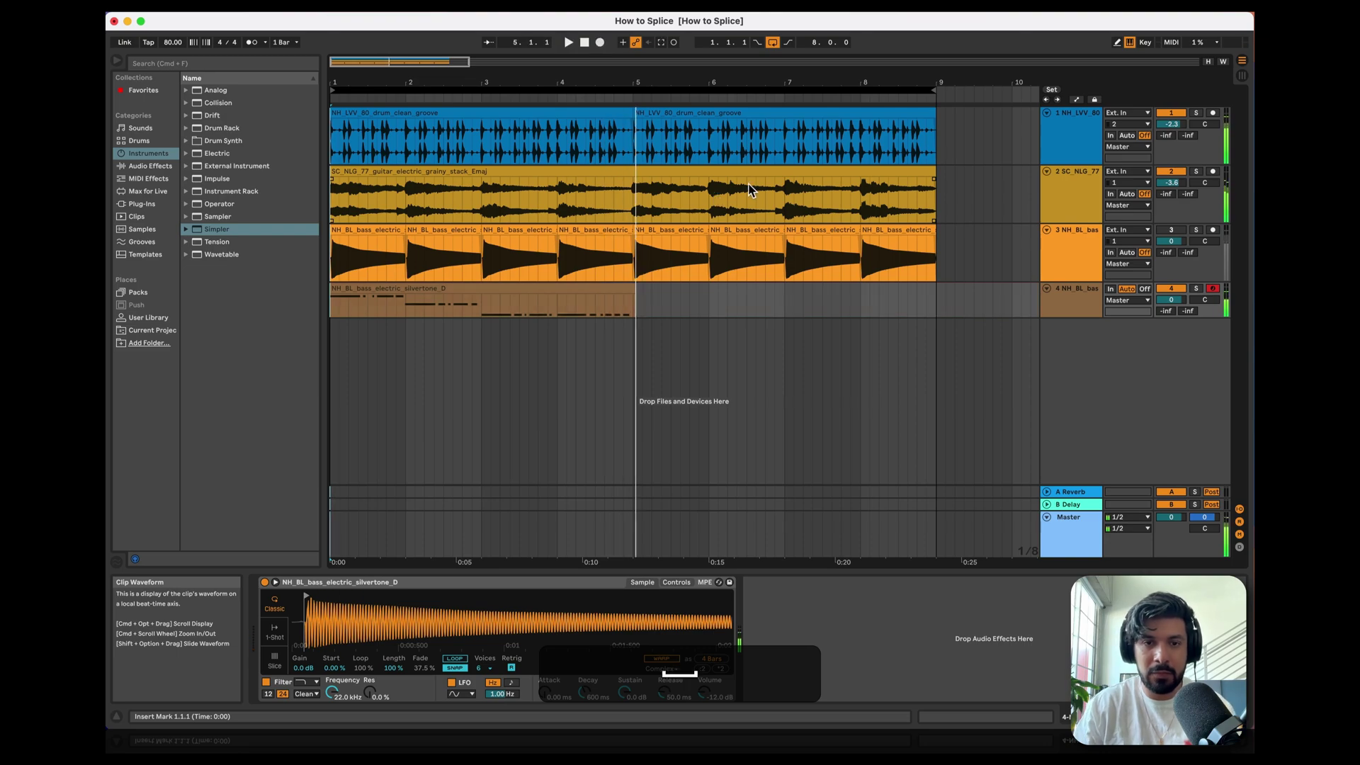
Step: Open the recorded bass clip in the MIDI note editor and quantize all of its notes
left_click(564, 302)
key("shift+Tab")
left_click(700, 596)
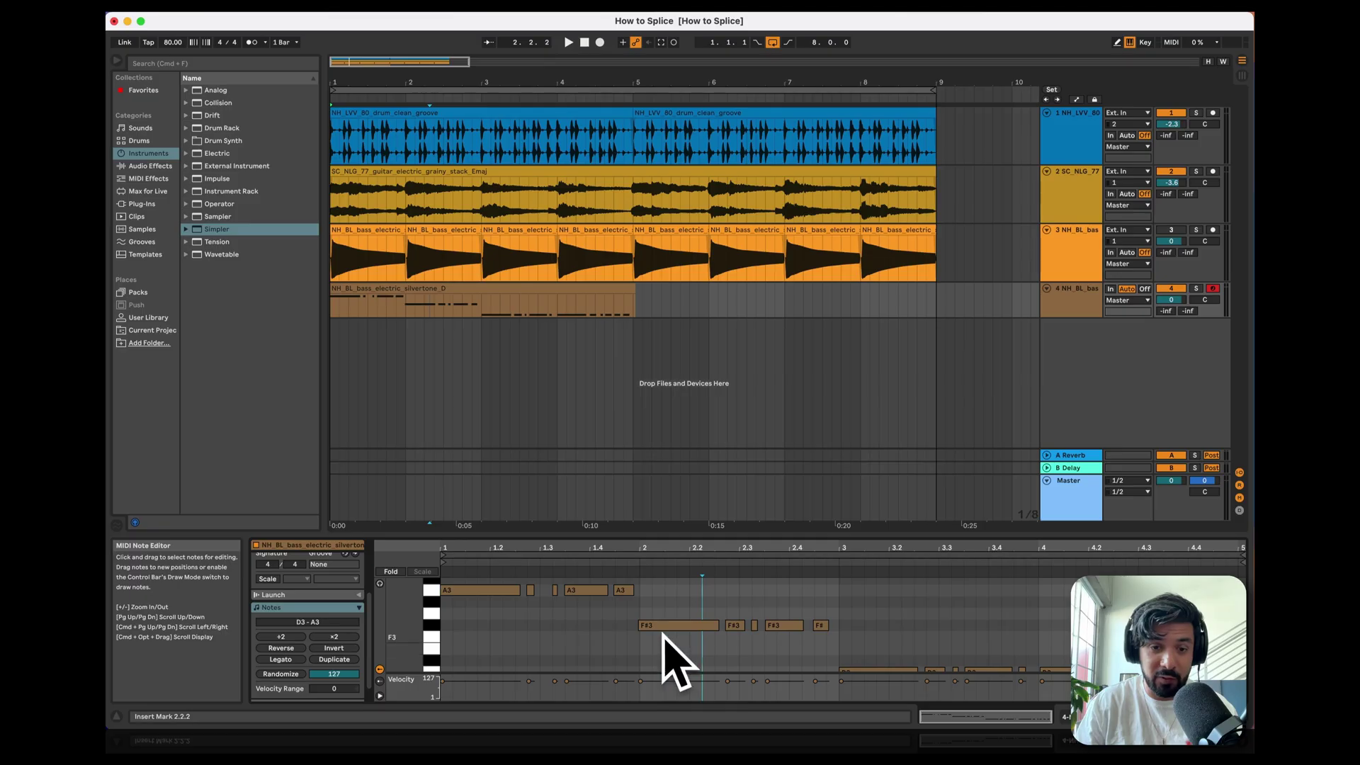
scroll(666, 644, "up", 1)
key("super+a")
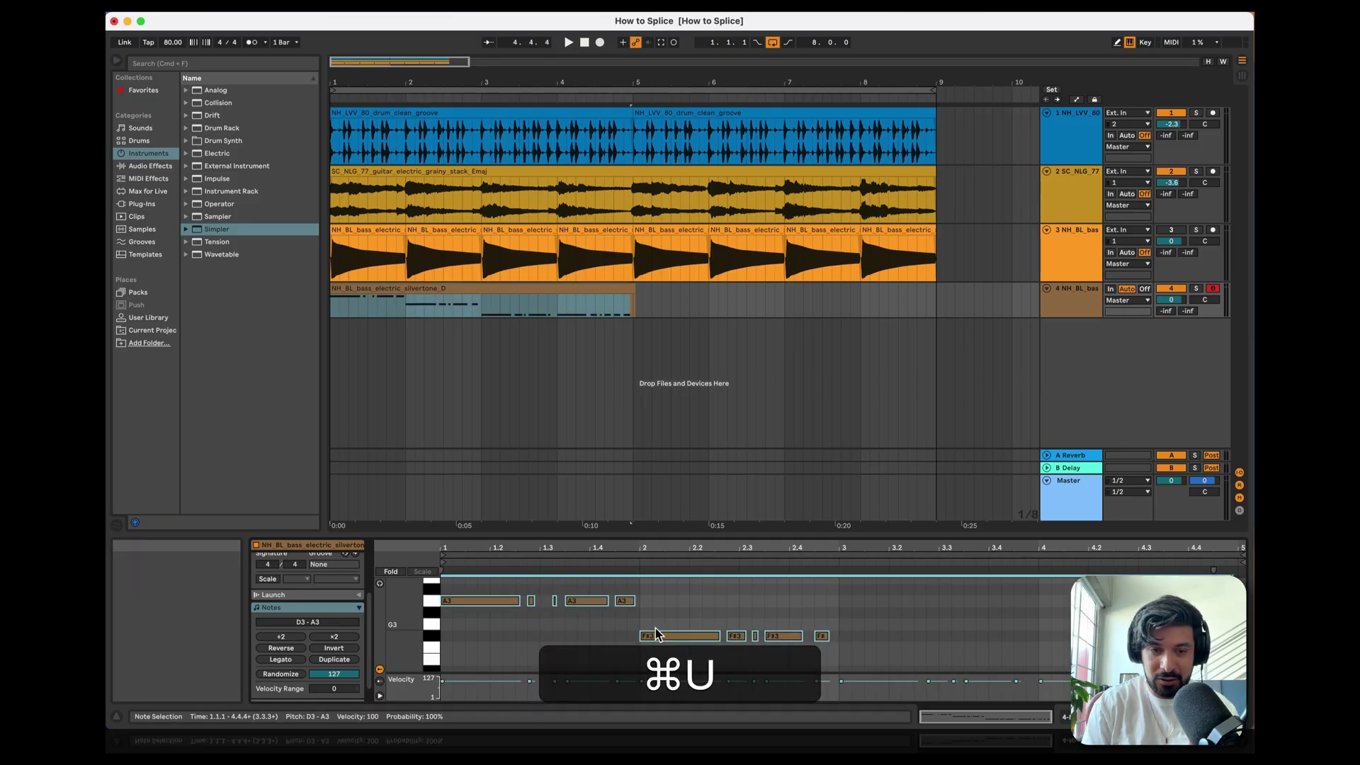
Step: Trim the bass MIDI clip to exactly four bars and duplicate it into bars 5 to 8, playing back the result
left_click(487, 301)
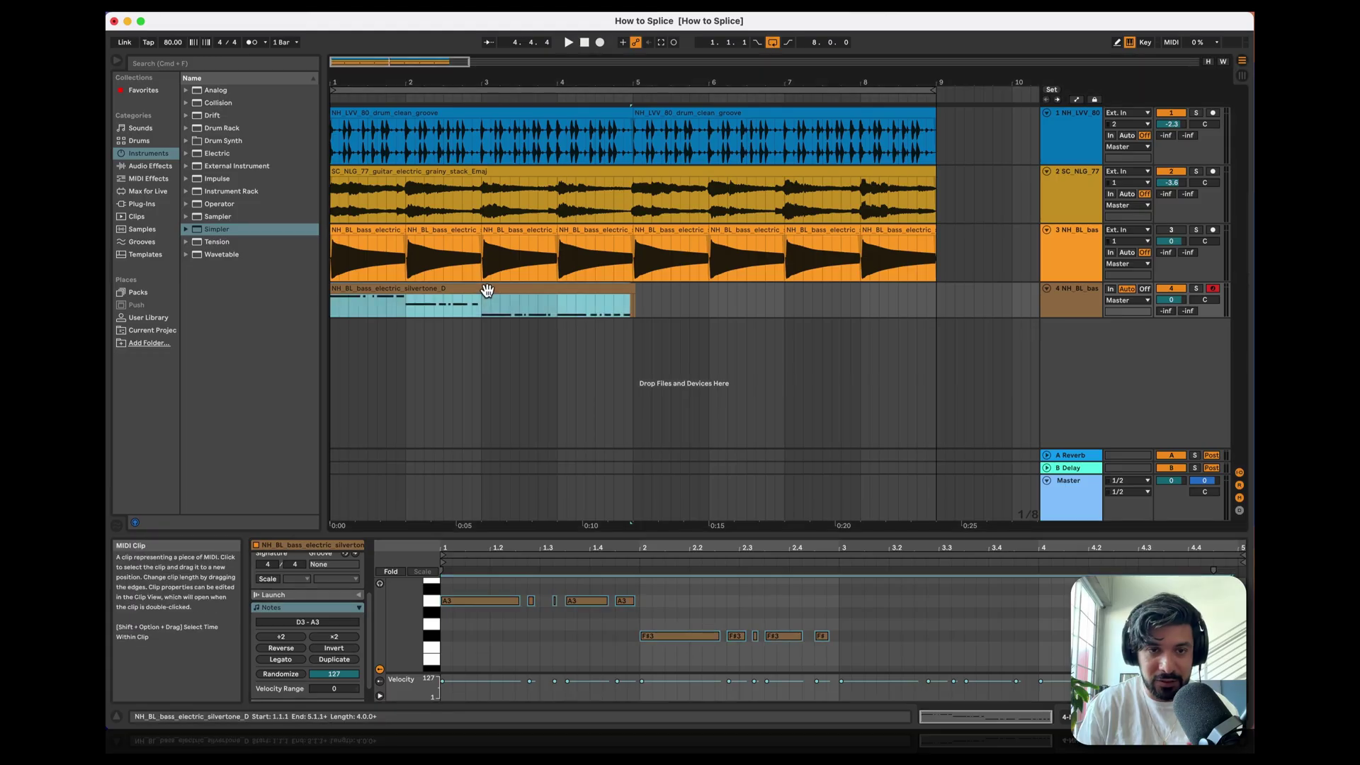
left_click(602, 295)
key("super+d")
left_click(588, 292, "shift")
key("shift+space")
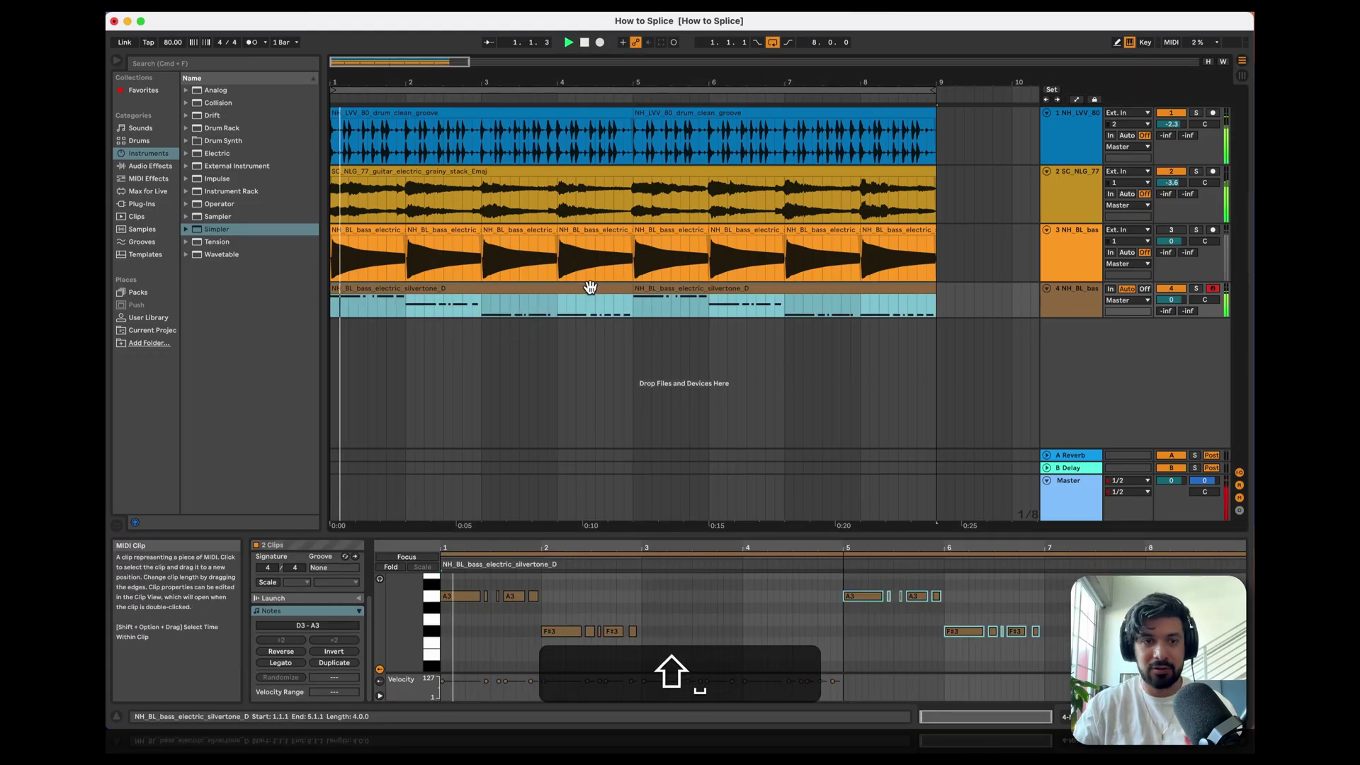